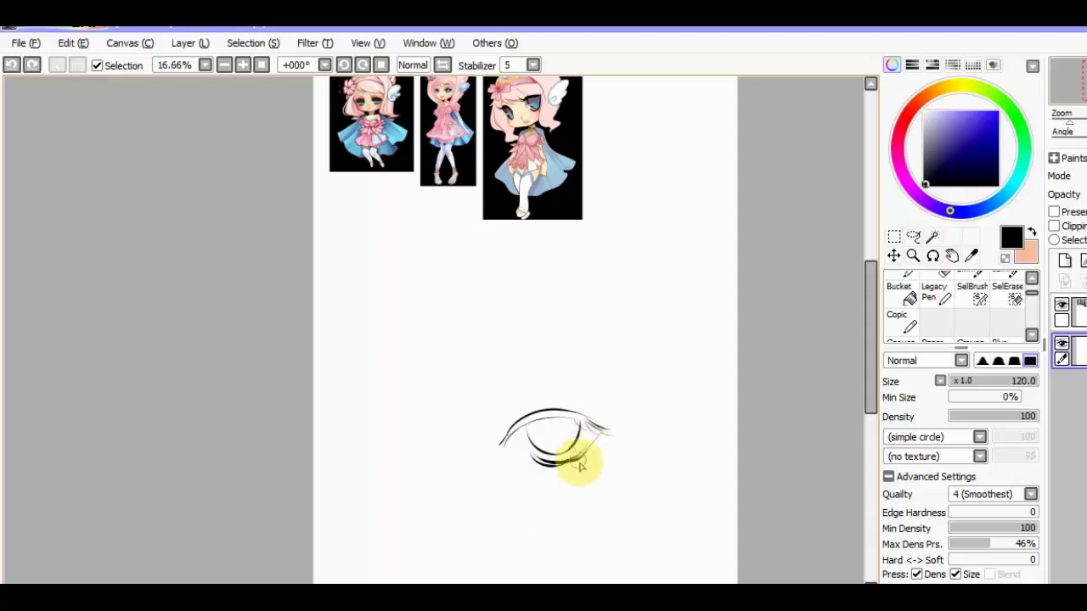
Draw the eye's thick upper and lower lid lines, inner corner and outer lashes in black, checking it in a mirrored view.
drag(580, 465, 536, 456)
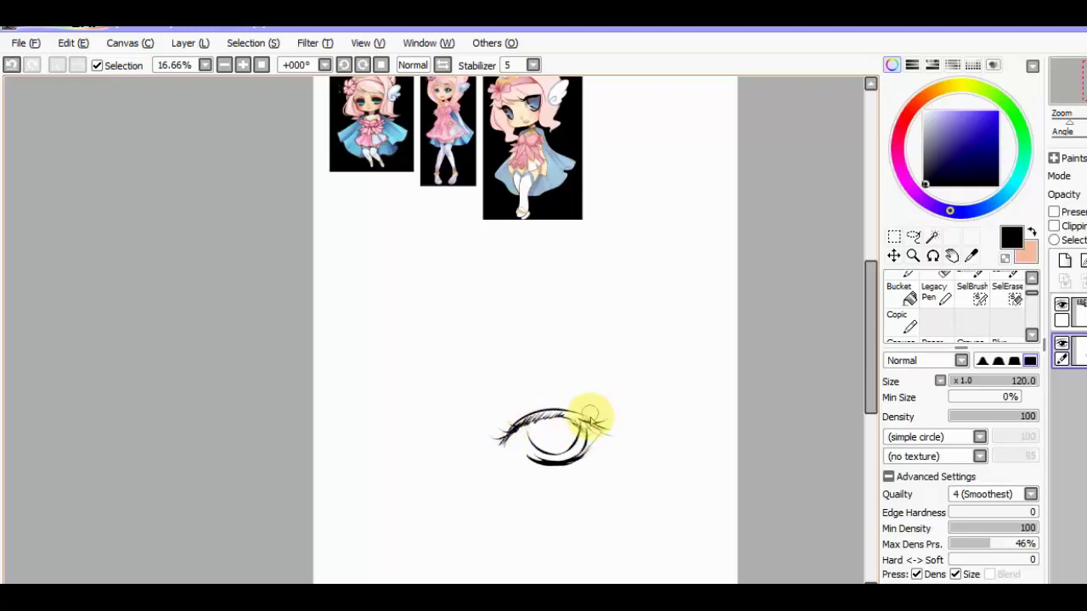
key(ctrl+h)
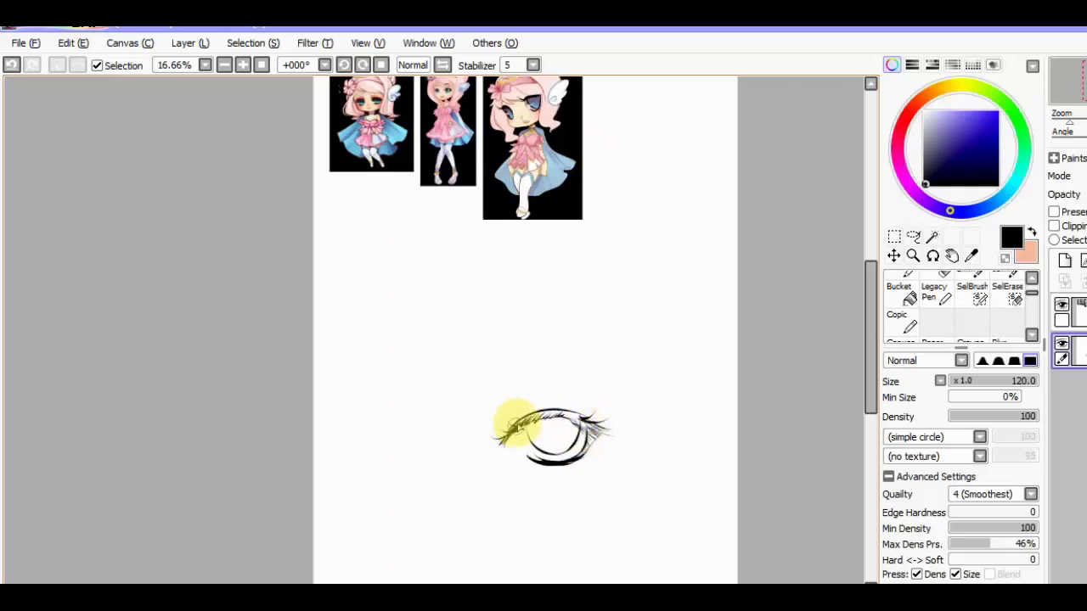
key(h)
key(h)
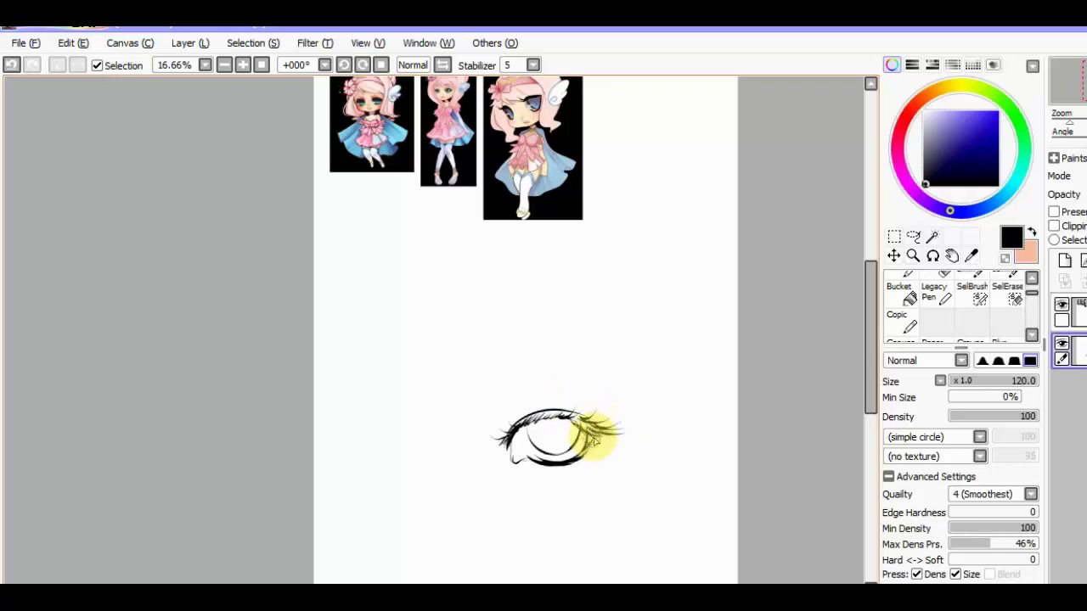
key(b)
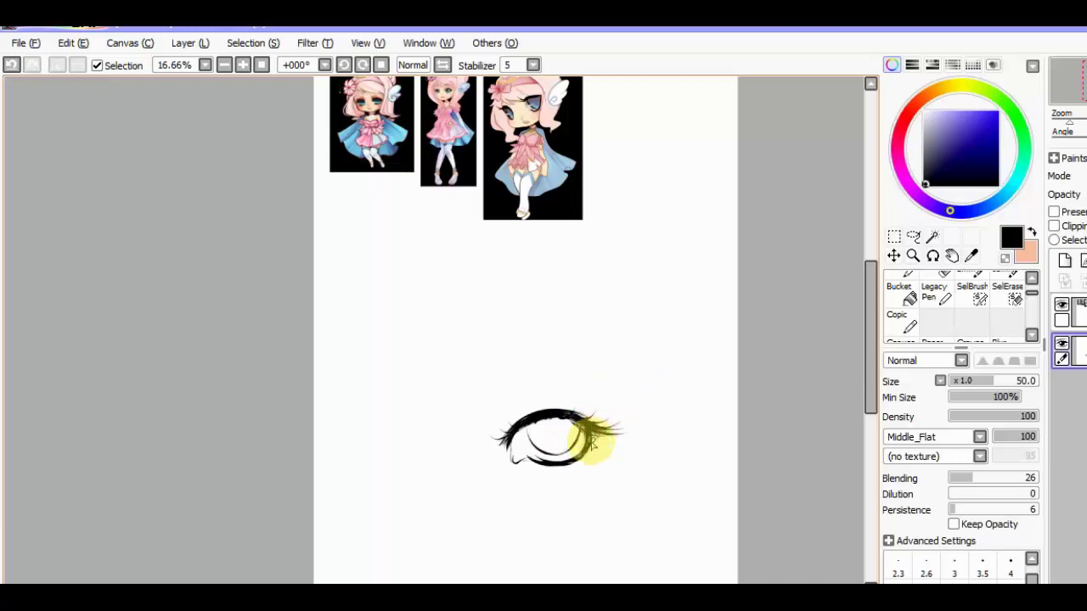
key(h)
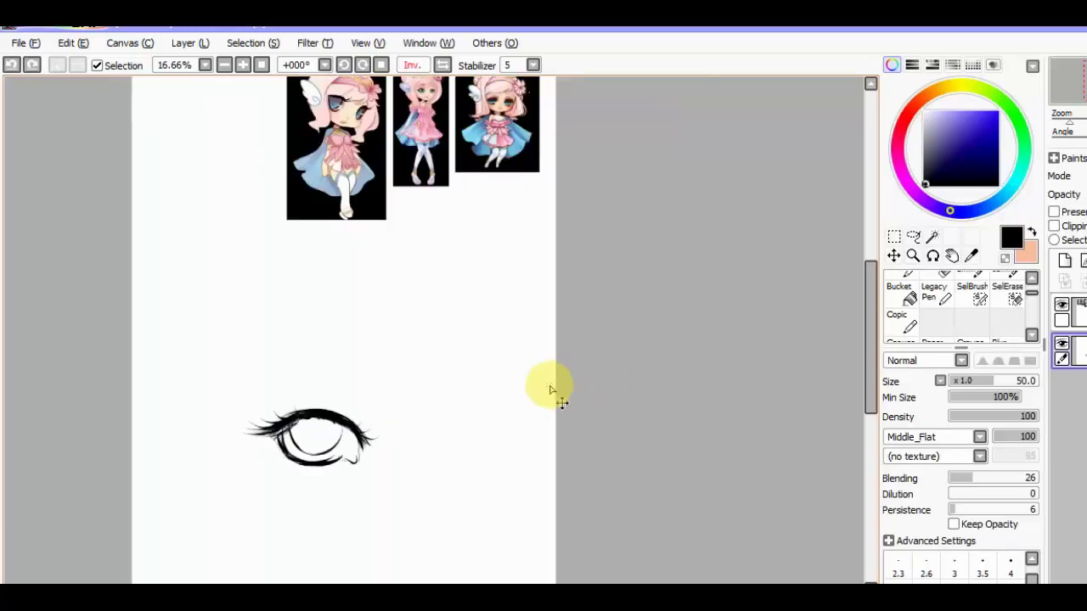
key(h)
Clean up the inner edge of the upper lid line with a size 30 eraser.
scroll(571, 363, up, 2)
key(n)
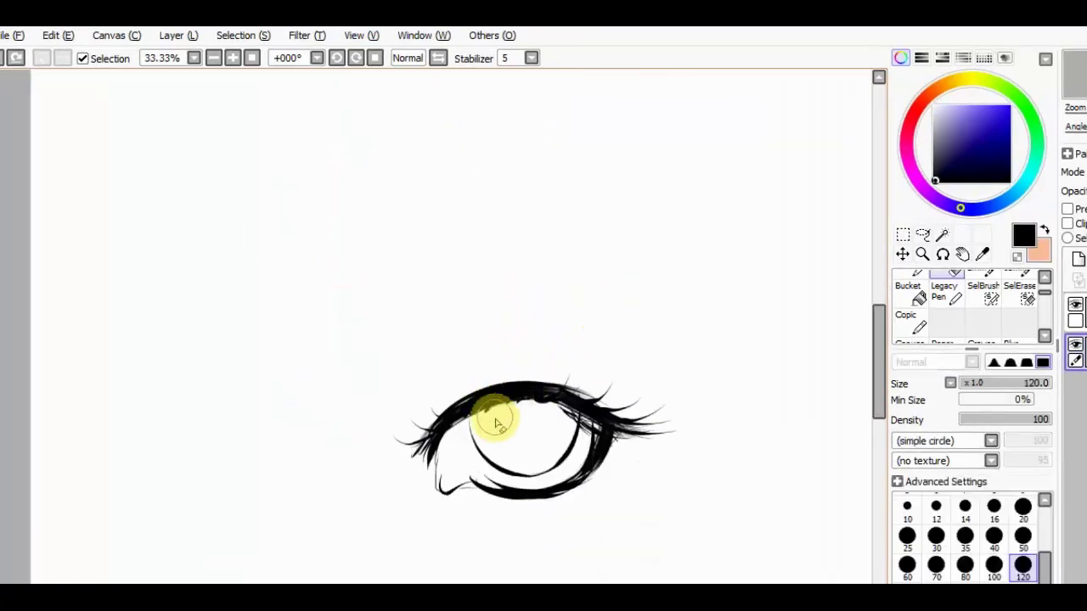
key(e)
key(e)
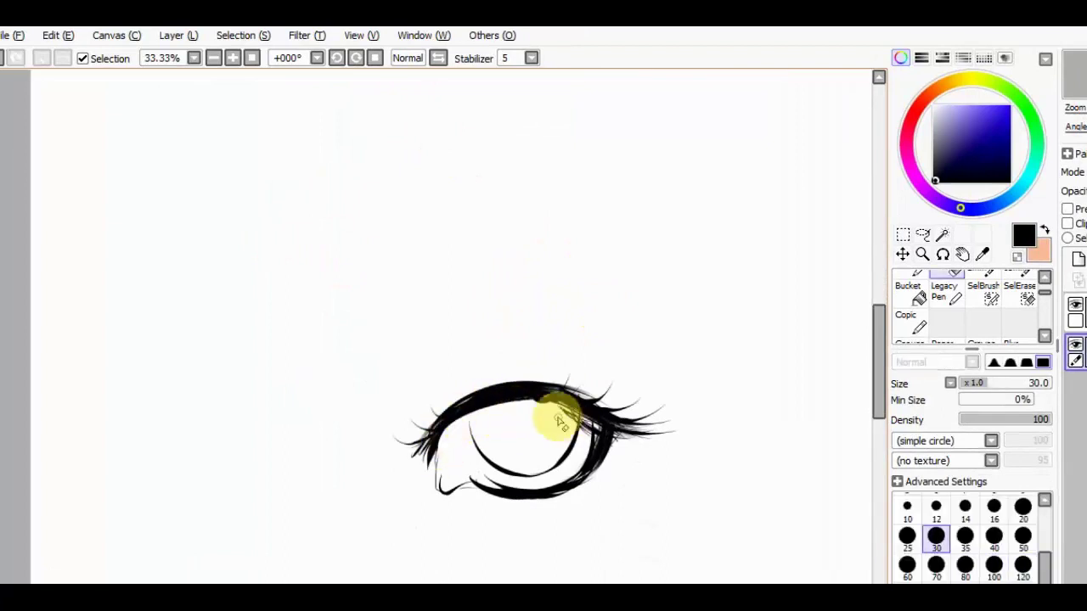
Draw fine lashes along the eye's lower lid with a size 50 black brush.
key(n)
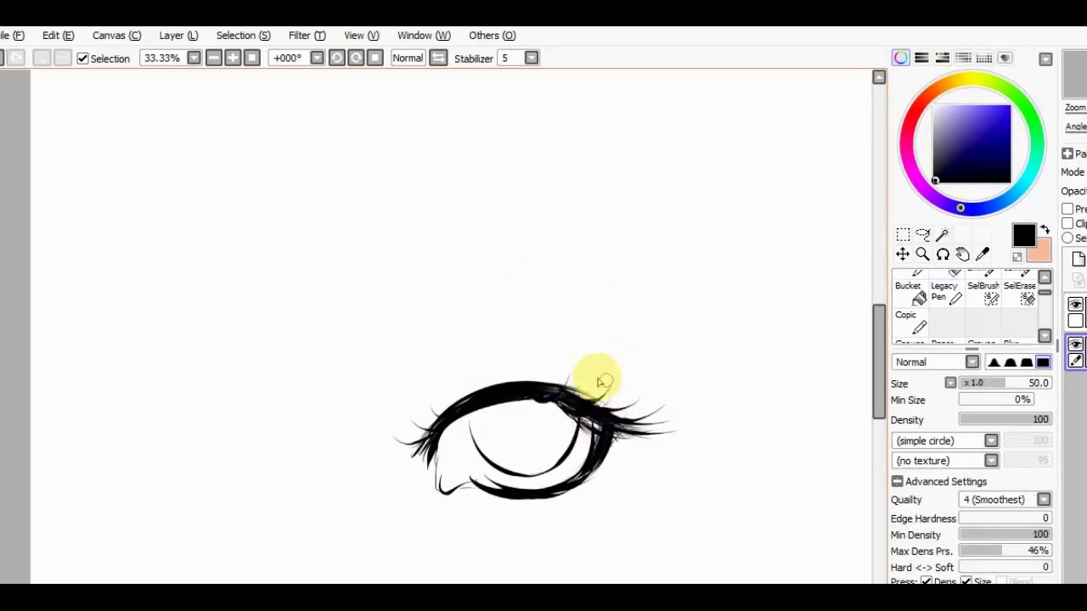
mouse_move(597, 463)
mouse_down()
mouse_move(618, 491)
mouse_move(604, 503)
mouse_move(563, 517)
mouse_move(563, 508)
mouse_move(539, 512)
mouse_up()
mouse_move(501, 484)
mouse_down()
mouse_move(507, 508)
mouse_move(475, 501)
mouse_up()
scroll(566, 347, down, 2)
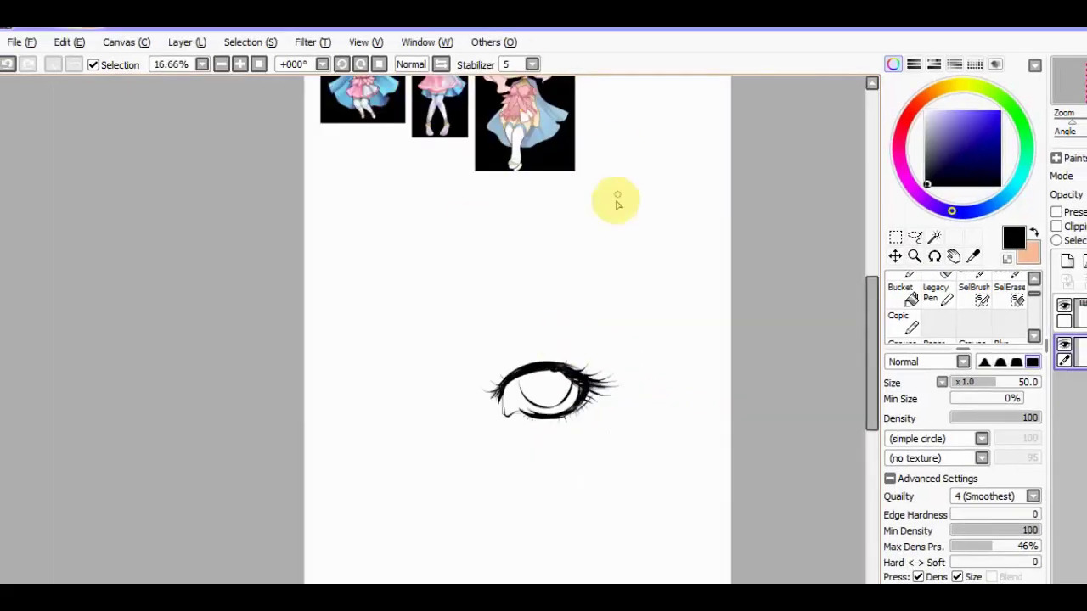
Scale the eye drawing down, reposition it and add fine lashes at the outer end of the upper lid.
key(ctrl+t)
drag(618, 359, 599, 297)
key(Return)
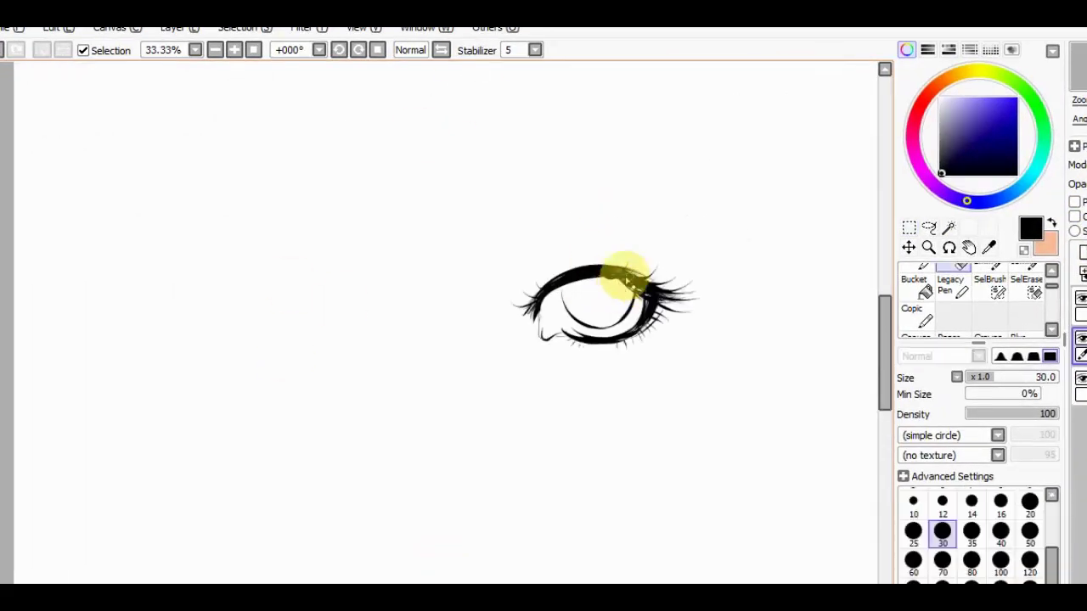
key(e)
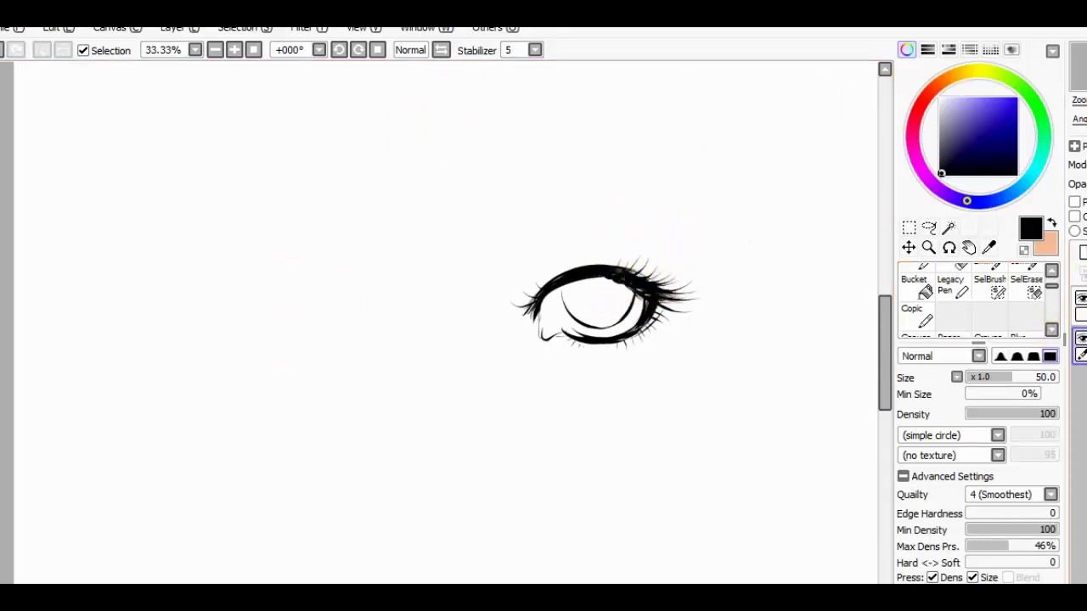
scroll(544, 199, down, 1)
drag(528, 399, 477, 208)
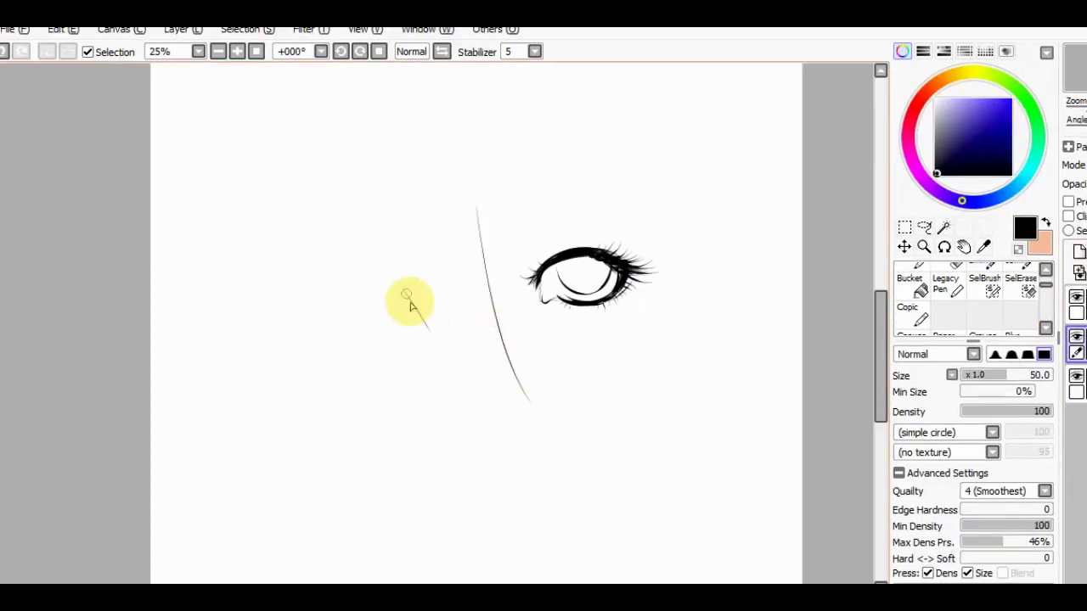
mouse_move(408, 297)
mouse_down()
mouse_move(450, 408)
mouse_move(501, 442)
mouse_move(711, 346)
mouse_up()
scroll(641, 107, down, 1)
drag(646, 110, 615, 235)
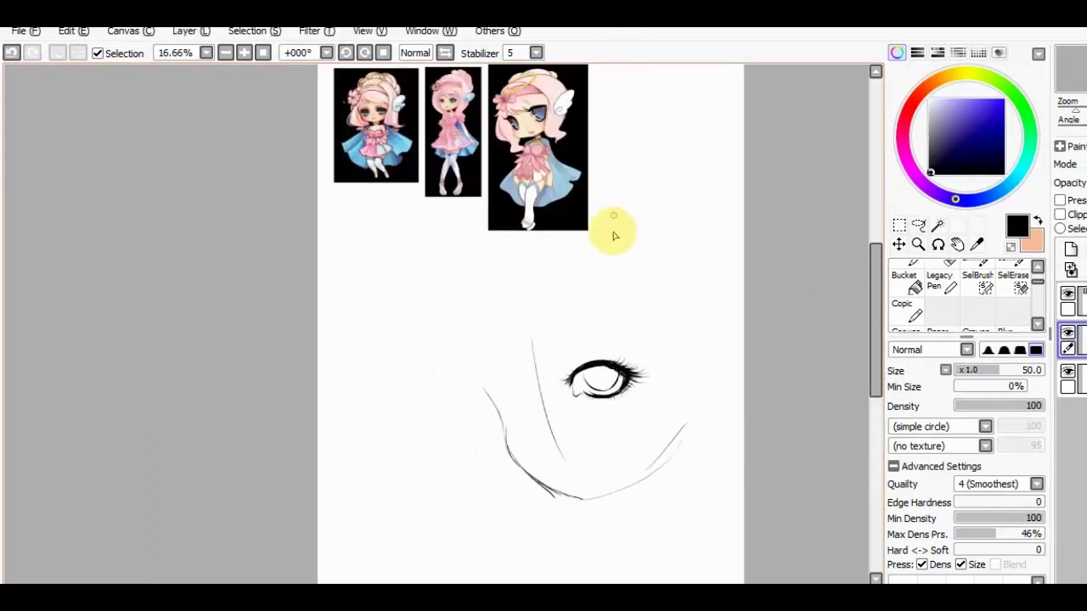
key(ctrl+z)
key(ctrl+z)
key(ctrl+z)
drag(527, 302, 599, 510)
drag(654, 370, 501, 397)
drag(473, 357, 505, 420)
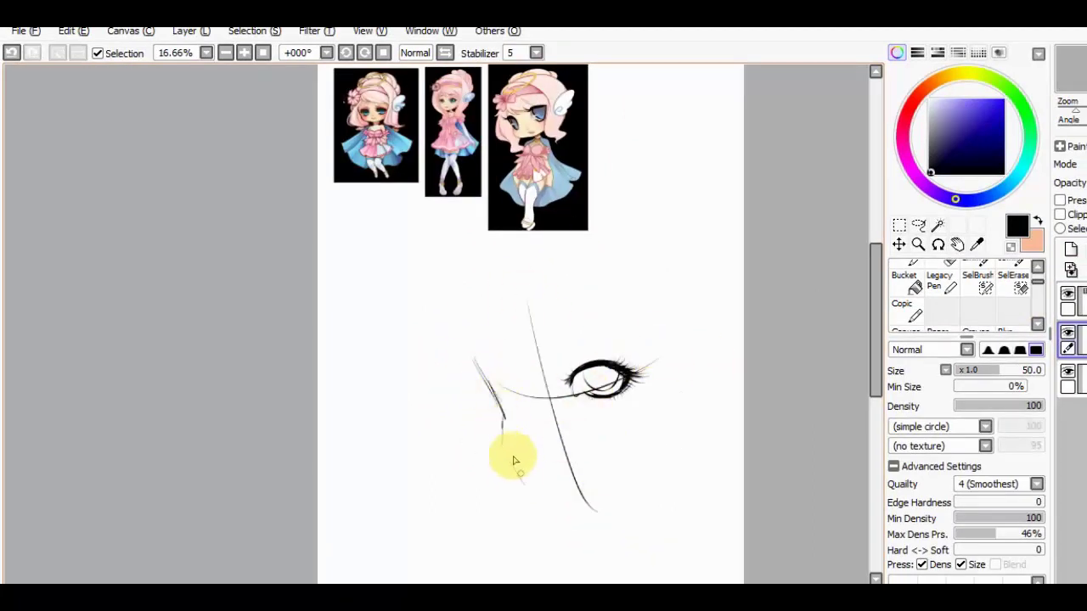
mouse_move(514, 461)
mouse_down()
mouse_move(582, 522)
mouse_move(572, 485)
mouse_move(534, 485)
mouse_move(501, 387)
mouse_move(515, 444)
mouse_up()
drag(463, 365, 586, 255)
Sketch the face's curved vertical centre line and horizontal eye line in a mirrored view, without the eye and references showing.
key(h)
drag(451, 286, 598, 364)
drag(494, 227, 524, 437)
drag(463, 310, 613, 360)
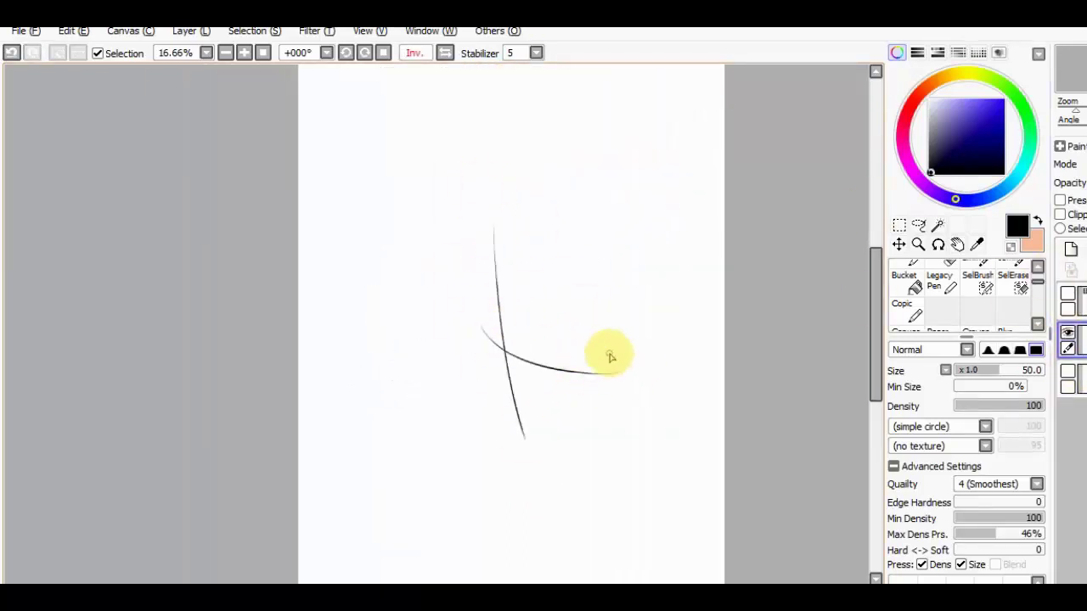
Sketch the round skull outline, the brow and cheek contour and the ear around the face guidelines.
mouse_move(466, 280)
mouse_down()
mouse_move(472, 207)
mouse_move(598, 150)
mouse_move(691, 303)
mouse_move(471, 298)
mouse_move(486, 382)
mouse_up()
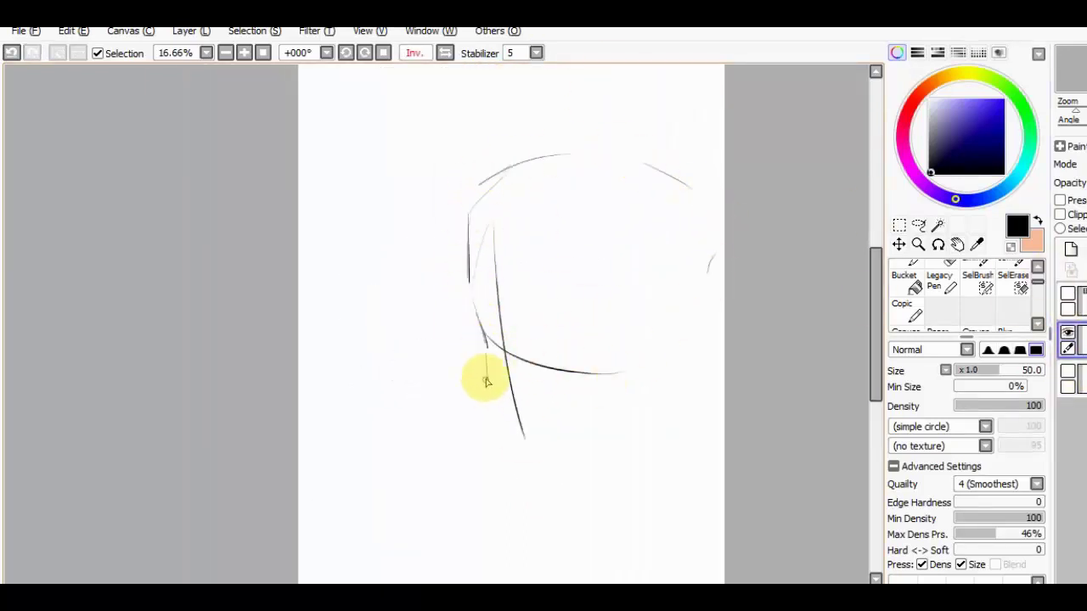
mouse_move(483, 223)
mouse_down()
mouse_move(473, 405)
mouse_move(517, 456)
mouse_move(654, 431)
mouse_move(585, 151)
mouse_move(628, 155)
mouse_up()
drag(654, 429, 671, 410)
mouse_move(658, 361)
mouse_down()
mouse_move(692, 358)
mouse_move(650, 420)
mouse_up()
Refine the cheek and jaw contour down to the chin and complete the back of the skull.
key(e)
mouse_move(485, 369)
mouse_down()
mouse_move(486, 398)
mouse_move(513, 372)
mouse_move(510, 441)
mouse_move(486, 373)
mouse_move(526, 417)
mouse_up()
key(n)
key(e)
key(n)
drag(488, 348, 518, 463)
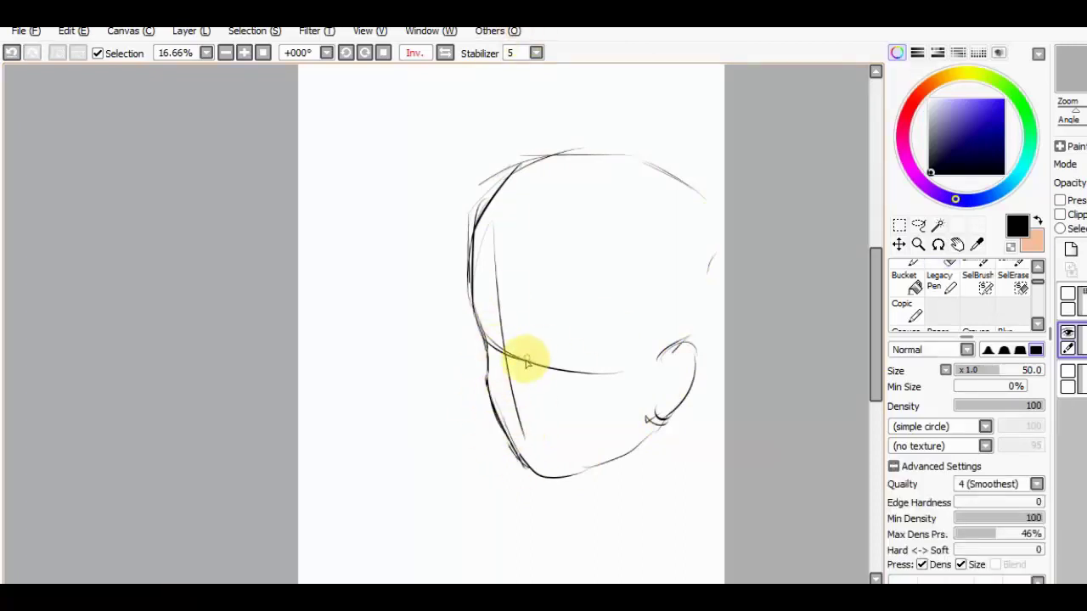
mouse_move(509, 364)
mouse_down()
mouse_move(677, 350)
mouse_move(636, 352)
mouse_move(624, 192)
mouse_up()
Show the reference images again and mirror the head sketch layer horizontally in the normal view.
click(1068, 293)
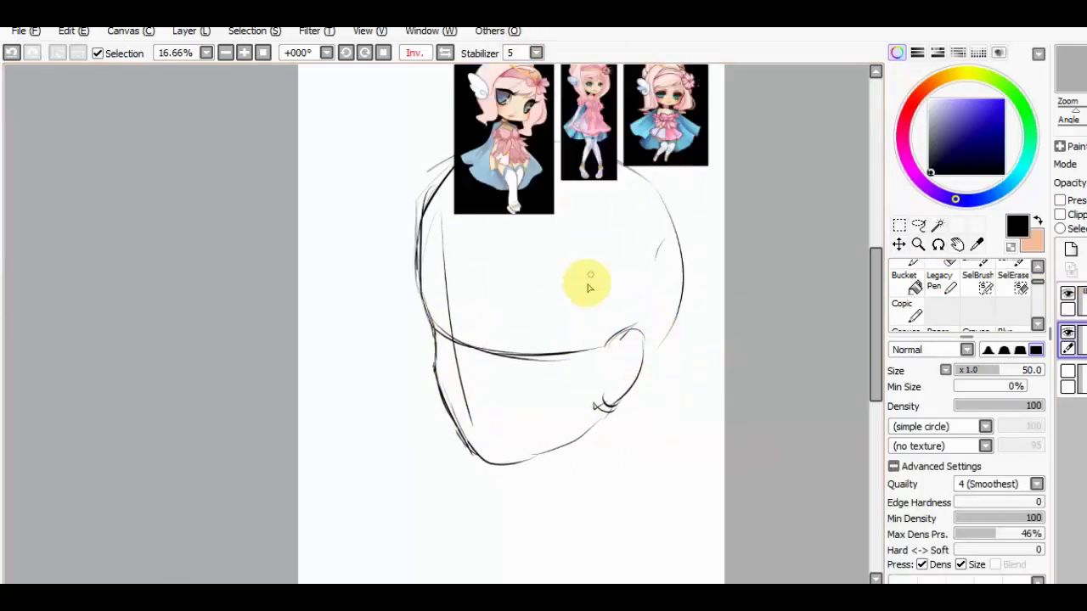
key(h)
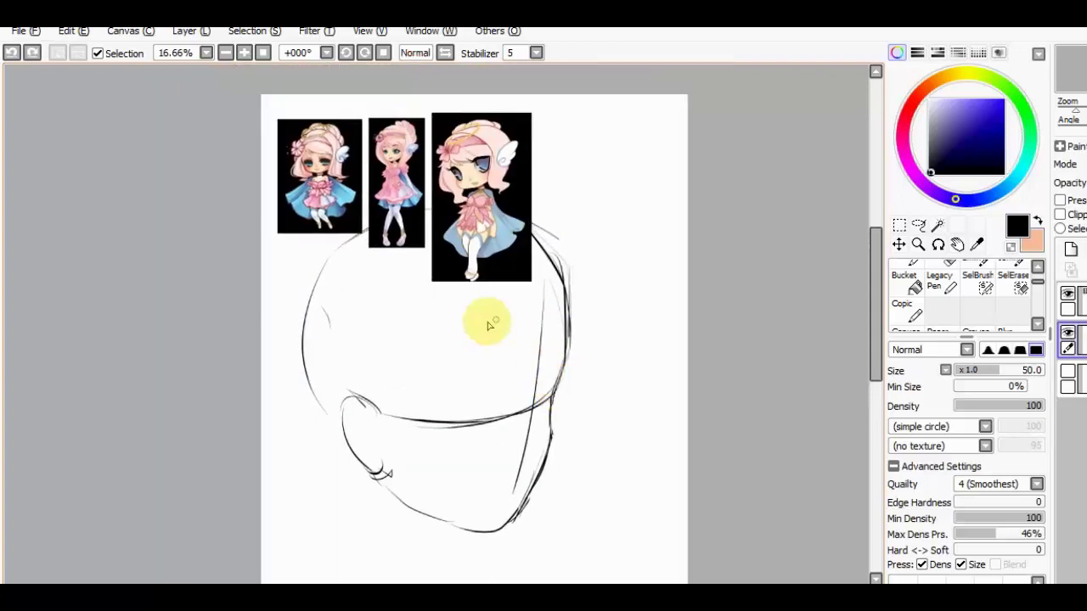
click(186, 33)
click(272, 351)
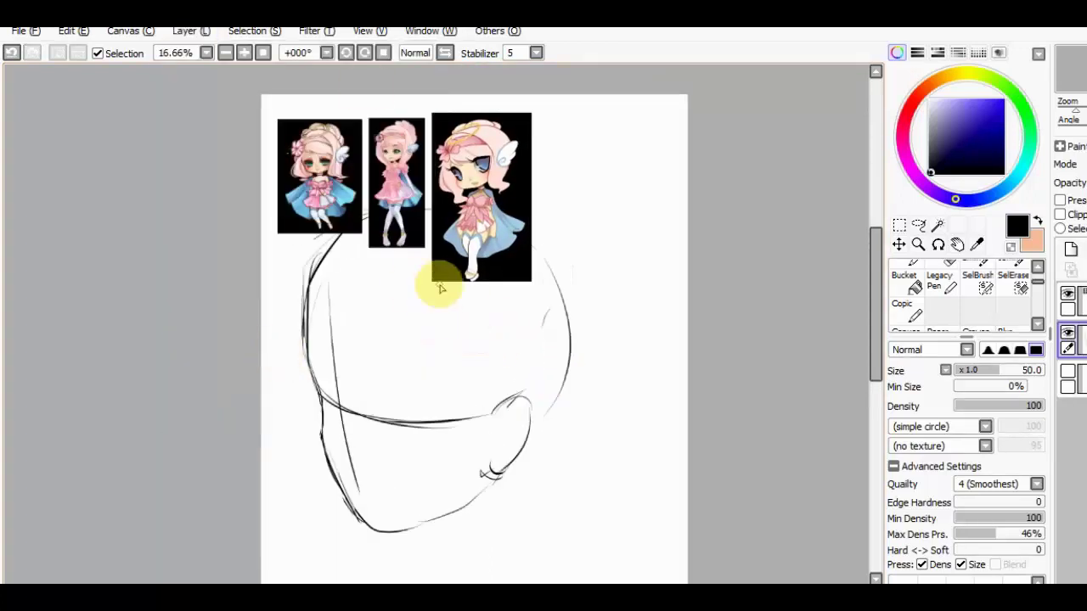
Sketch pointed bangs sweeping across the forehead towards the ear.
drag(333, 300, 363, 369)
mouse_move(361, 302)
mouse_down()
mouse_move(364, 369)
mouse_move(490, 415)
mouse_up()
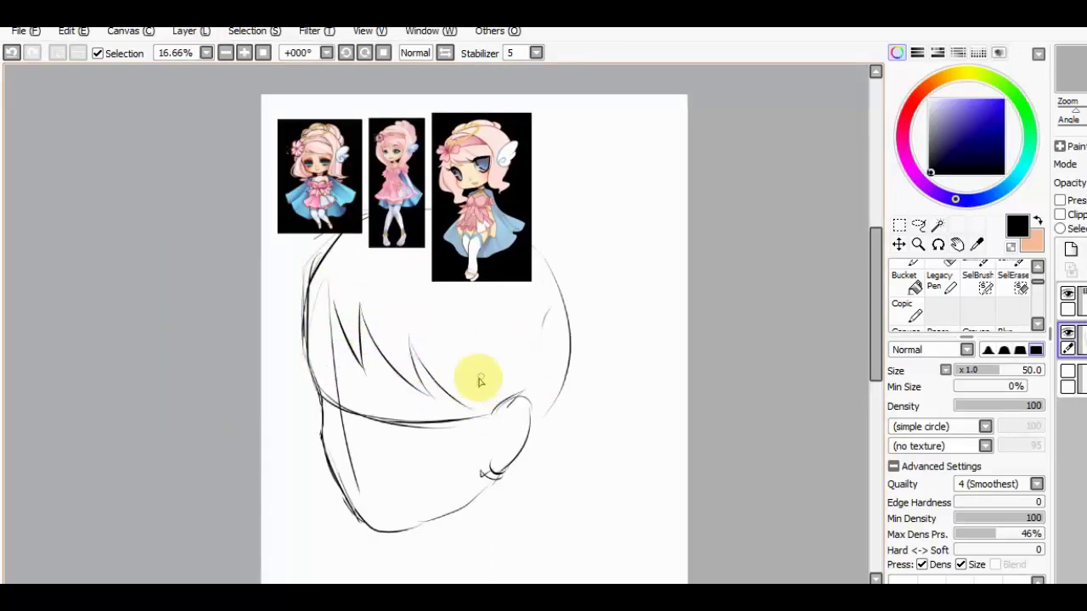
drag(408, 333, 421, 377)
drag(441, 311, 491, 399)
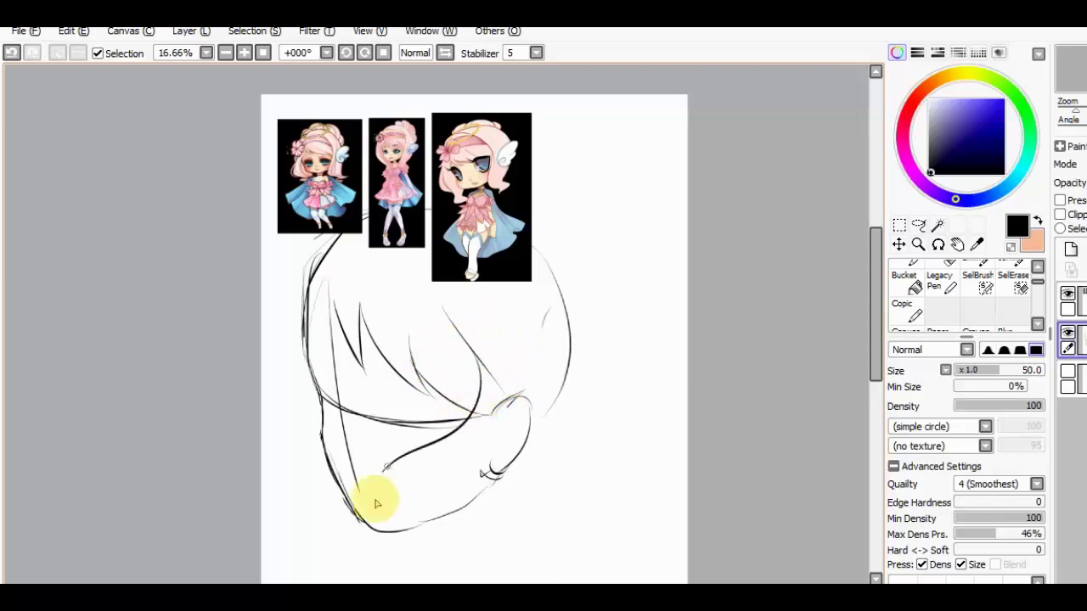
Sketch the curled hair locks falling beside both cheeks and the outer hair contour behind the ear.
drag(419, 516, 501, 415)
mouse_move(587, 355)
mouse_down()
mouse_move(584, 407)
mouse_move(485, 517)
mouse_move(472, 561)
mouse_up()
scroll(505, 476, down, 2)
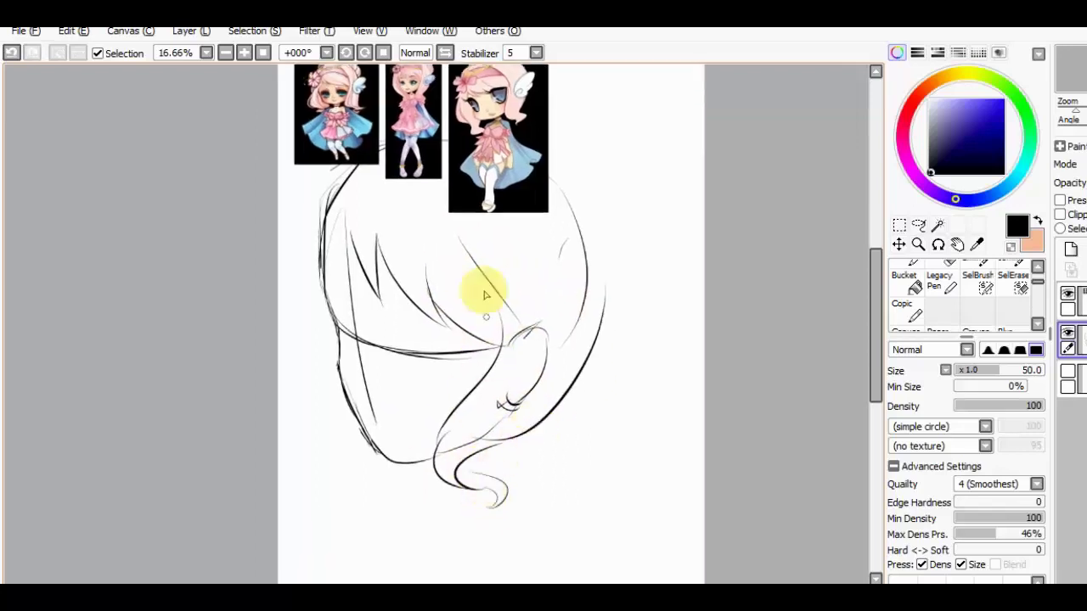
mouse_move(326, 216)
mouse_down()
mouse_move(311, 433)
mouse_move(378, 476)
mouse_up()
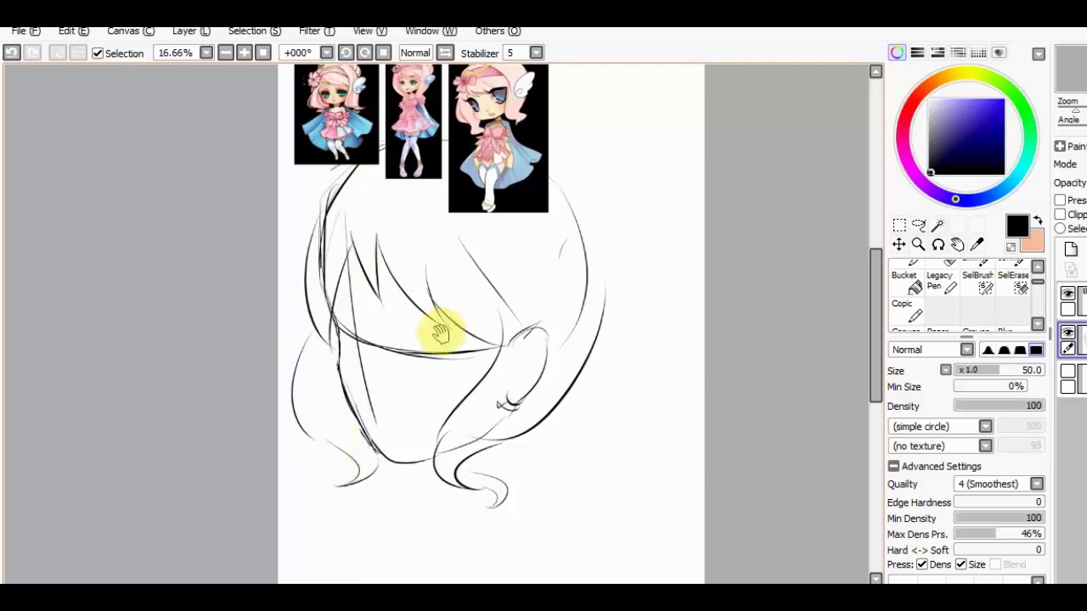
Sketch the hair volume over the top of the head and the rounded updo outline at the back.
scroll(437, 332, up, 2)
mouse_move(339, 208)
mouse_down()
mouse_move(330, 351)
mouse_move(531, 215)
mouse_up()
mouse_move(399, 191)
mouse_down()
mouse_move(484, 166)
mouse_move(610, 253)
mouse_up()
drag(625, 265, 633, 299)
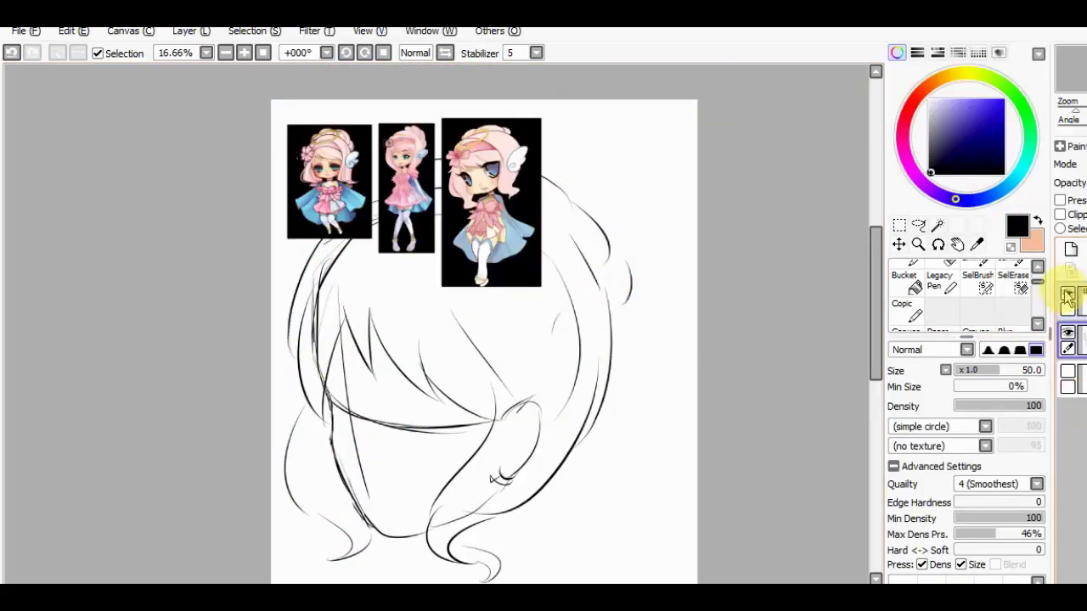
Hide the reference images and sketch the curved front hair sections from the crown down both sides of the forehead.
mouse_move(359, 225)
mouse_down()
mouse_move(413, 243)
mouse_move(497, 353)
mouse_up()
drag(450, 270, 498, 351)
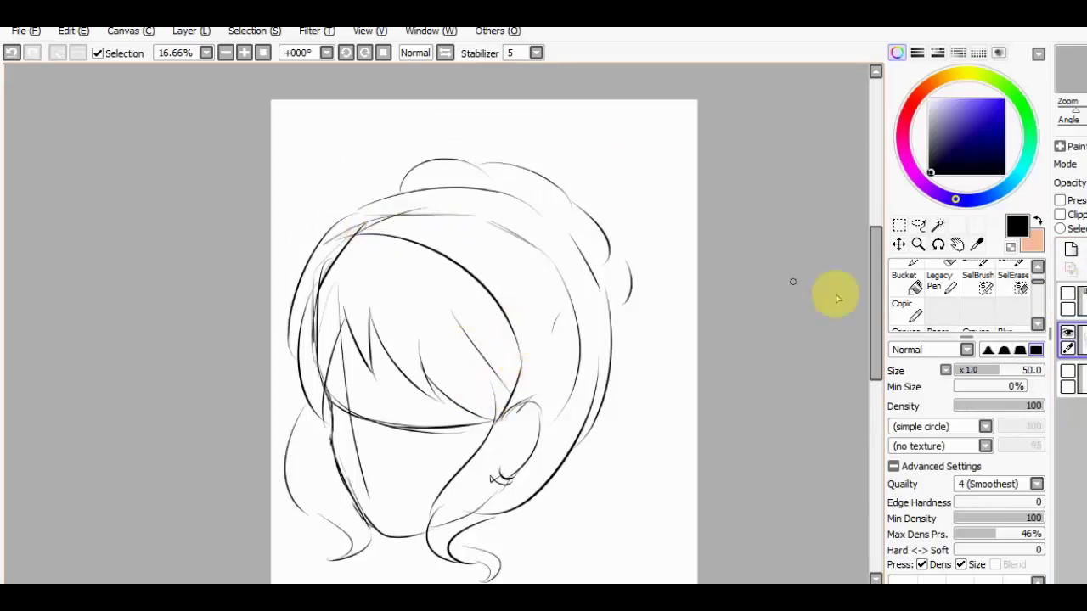
click(1068, 293)
click(1068, 304)
mouse_move(424, 221)
mouse_down()
mouse_move(478, 293)
mouse_move(476, 429)
mouse_up()
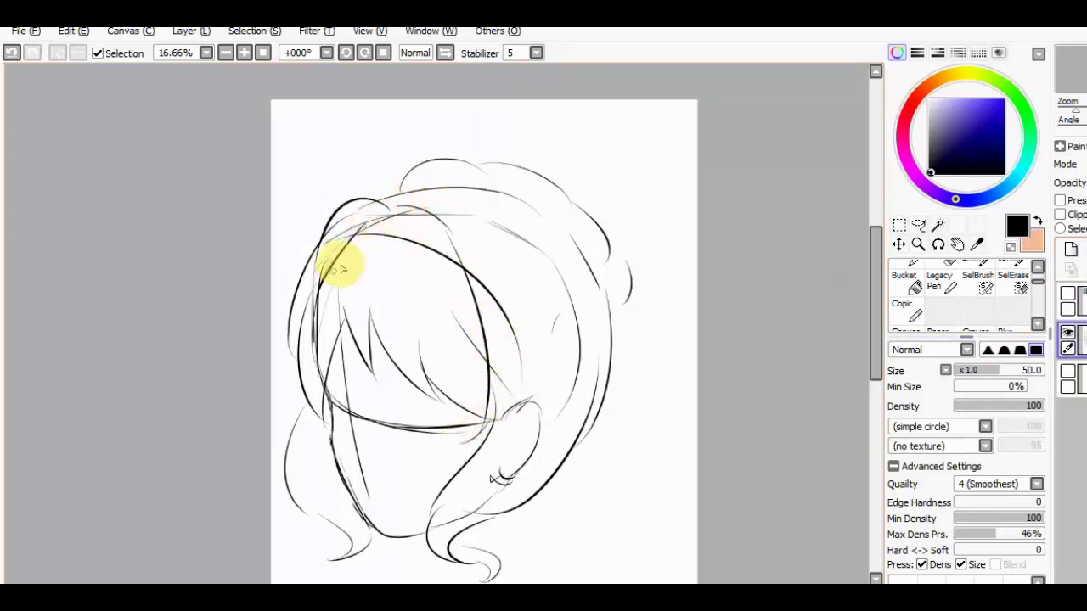
drag(388, 208, 297, 391)
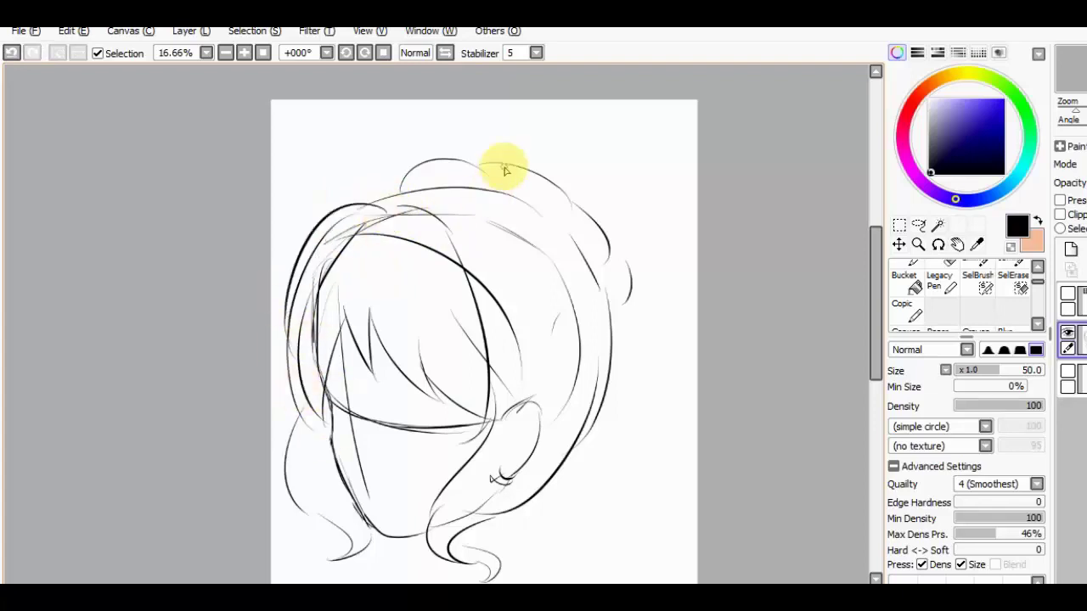
Sketch both sides of the neck and the sloping shoulder lines below the head.
scroll(561, 247, down, 3)
scroll(561, 246, left, 3)
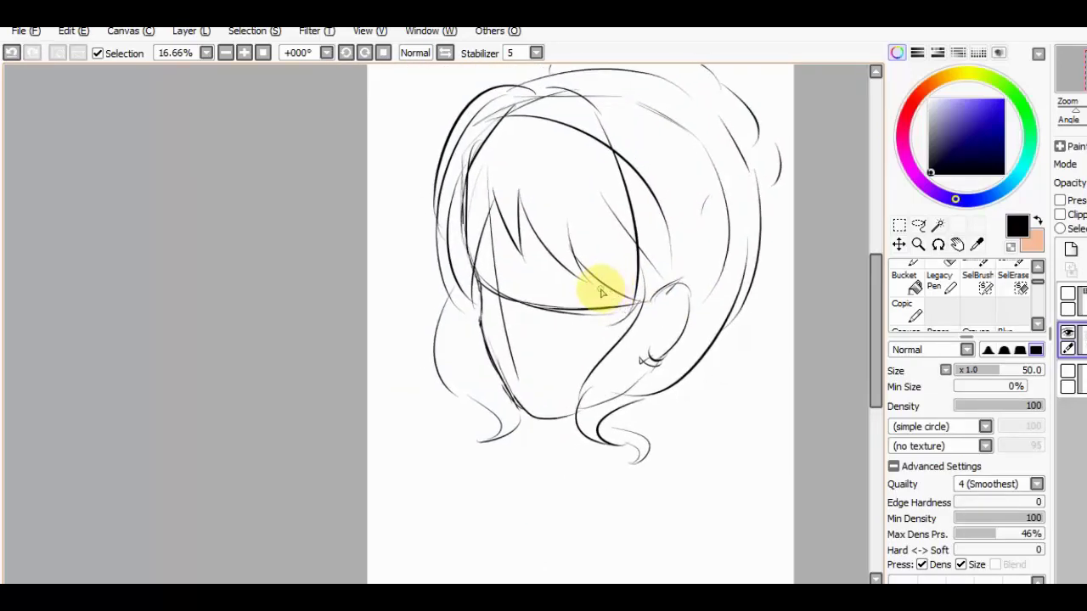
drag(692, 344, 690, 459)
key(ctrl+z)
drag(571, 420, 540, 494)
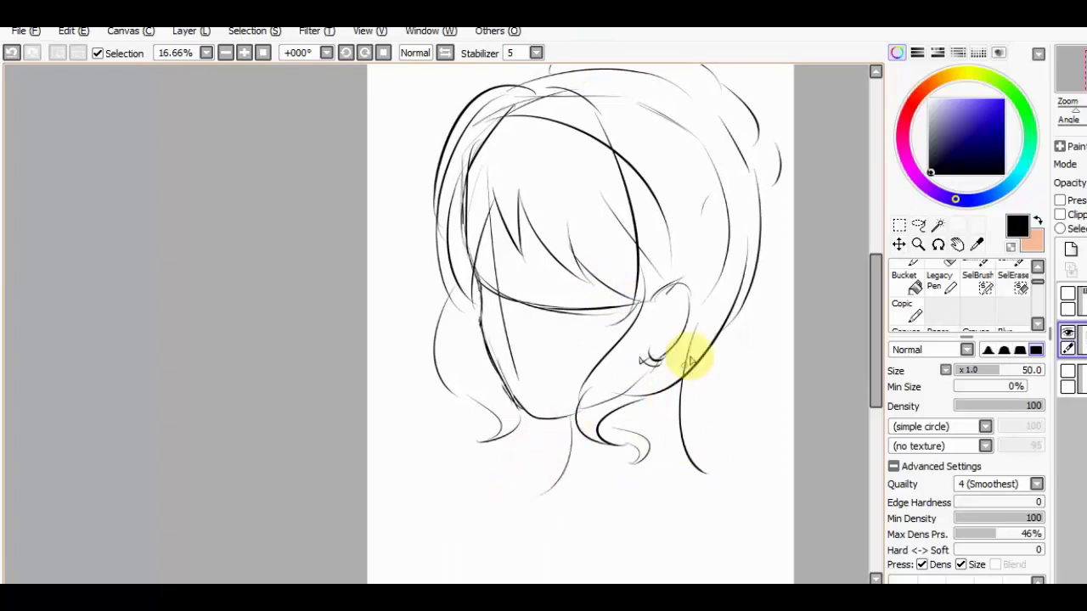
mouse_move(695, 323)
mouse_down()
mouse_move(691, 470)
mouse_move(825, 502)
mouse_up()
scroll(679, 475, down, 2)
scroll(679, 475, left, 2)
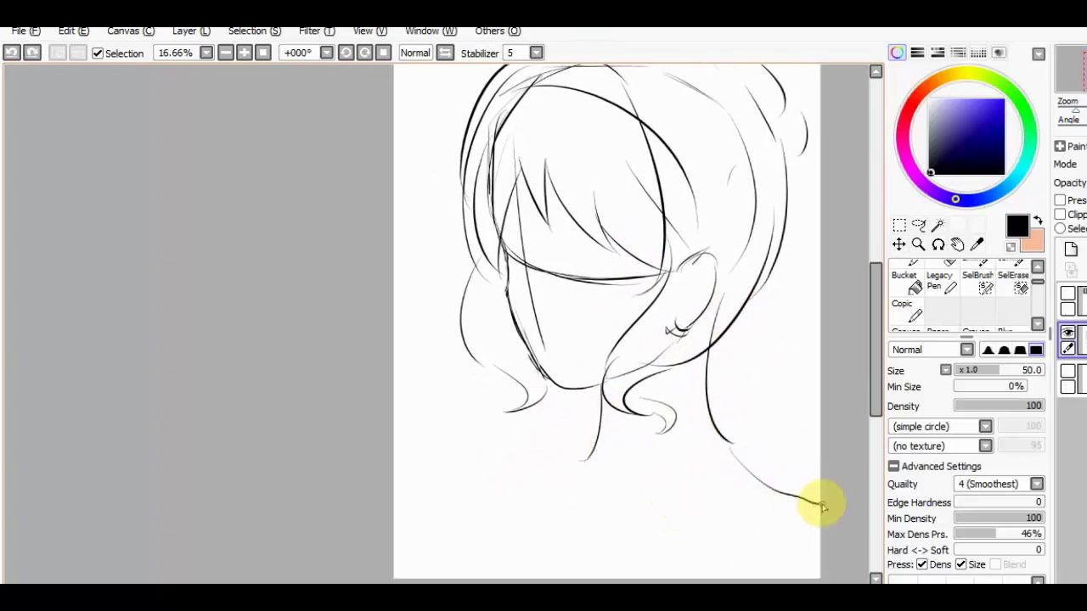
drag(579, 475, 493, 500)
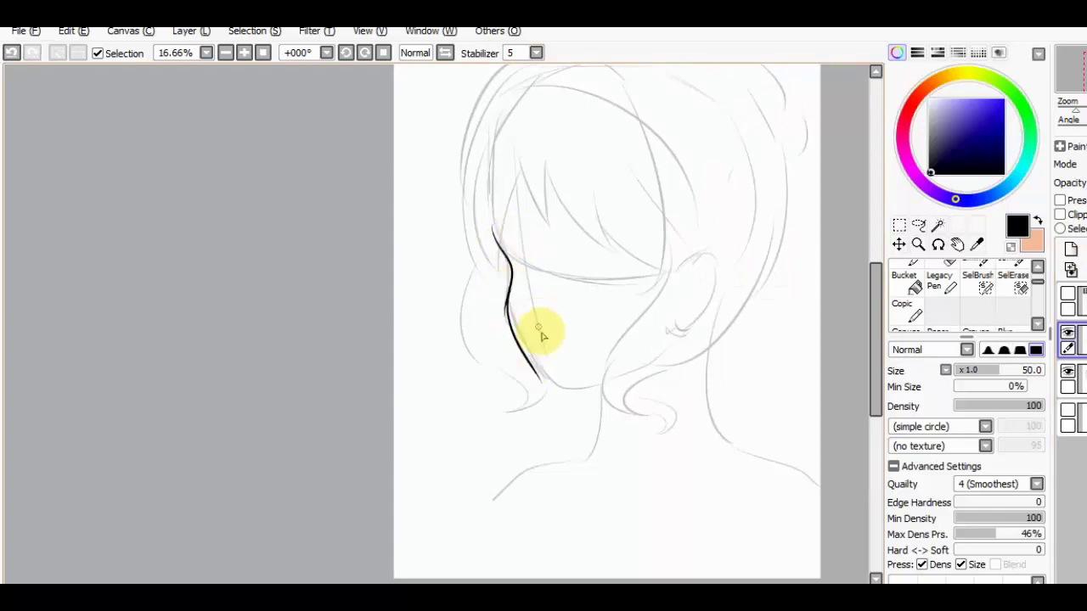
Ink the lower face contour from the cheek around the pointed chin and up the jaw to the earlobe.
mouse_move(508, 316)
mouse_down()
mouse_move(570, 388)
mouse_move(534, 369)
mouse_move(633, 369)
mouse_up()
key(ctrl+z)
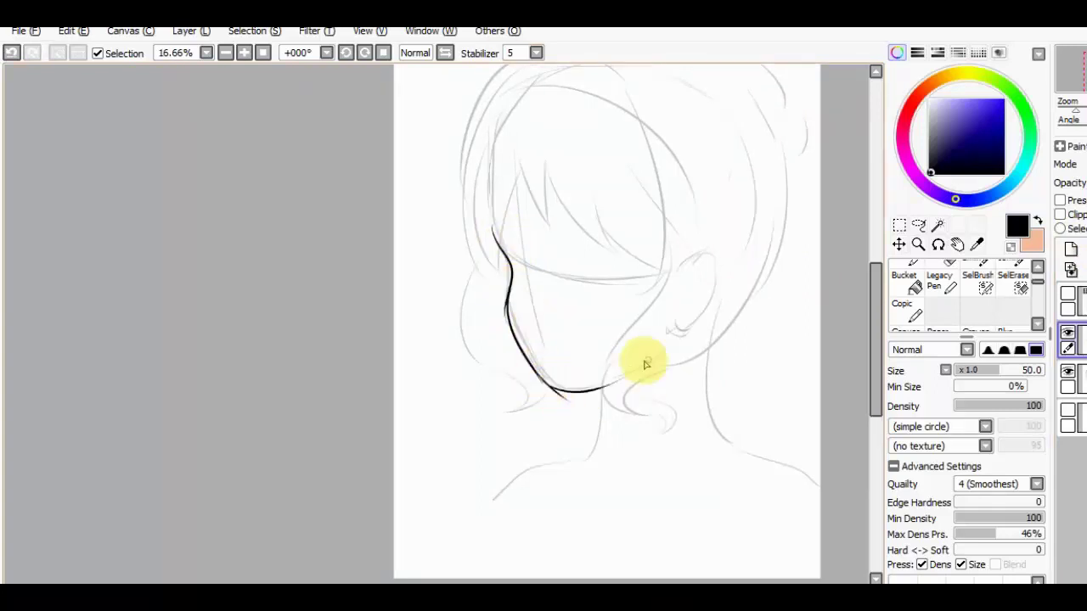
key(ctrl+z)
key(ctrl+z)
mouse_move(553, 388)
mouse_down()
mouse_move(667, 327)
mouse_move(662, 361)
mouse_up()
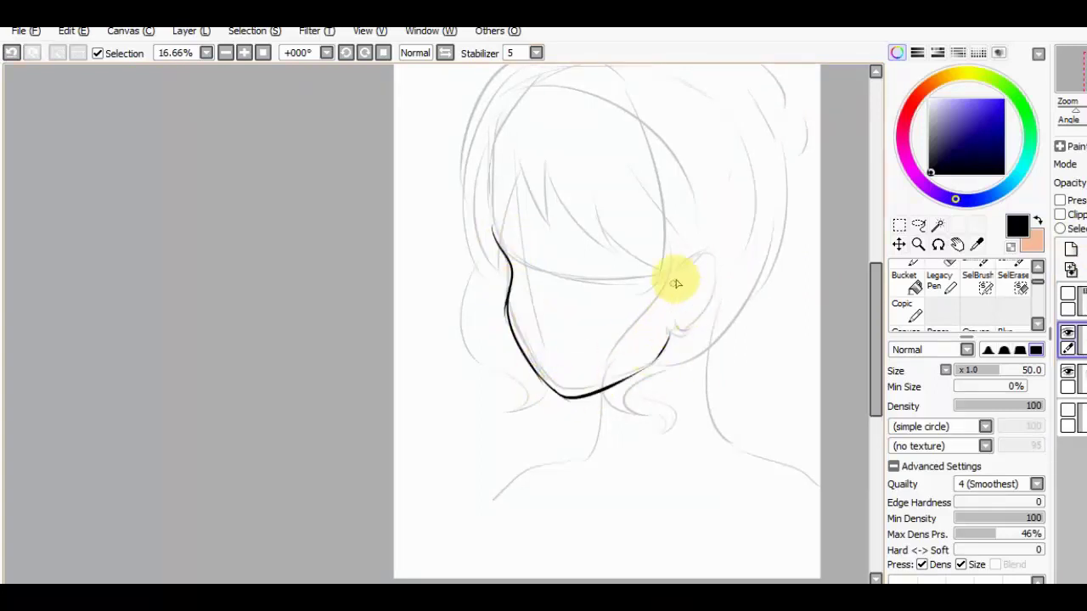
Ink the outer ear outline down to the lobe and refine the cheek contour.
mouse_move(680, 276)
mouse_down()
mouse_move(705, 326)
mouse_move(671, 333)
mouse_up()
key(e)
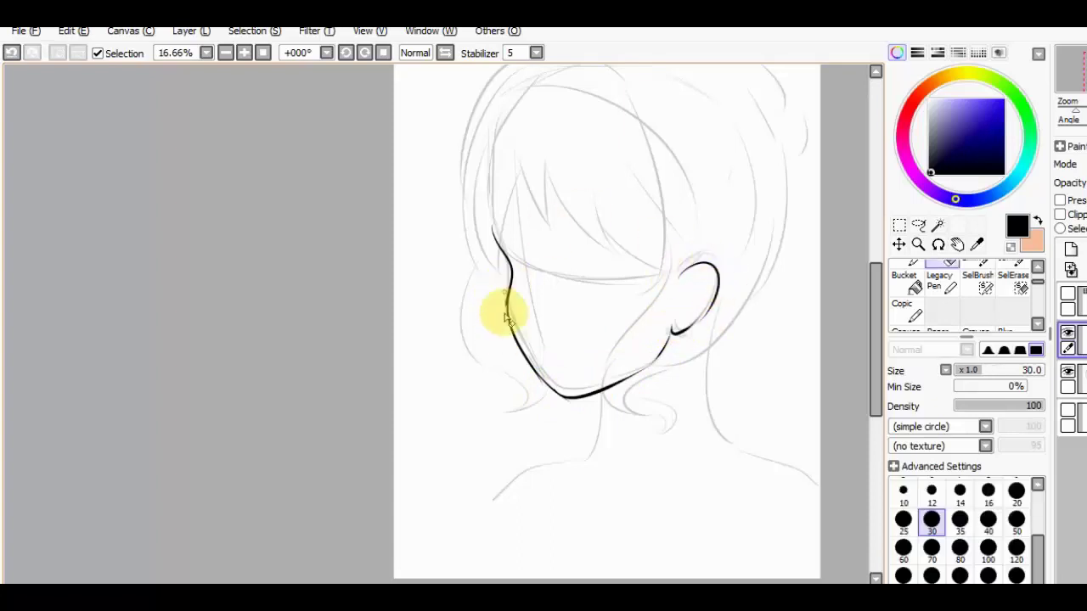
key(n)
drag(515, 319, 524, 284)
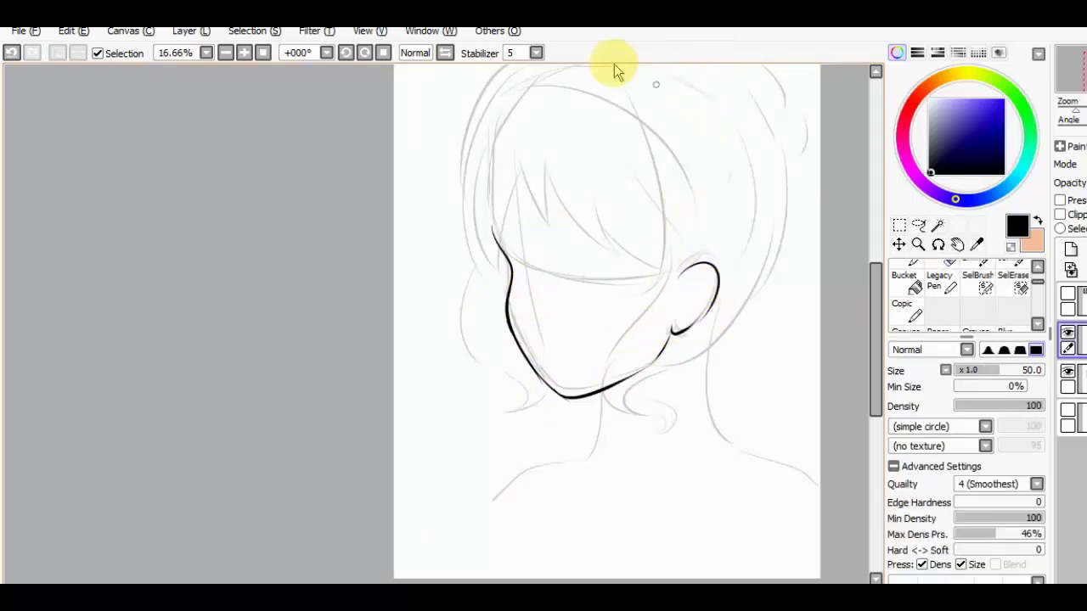
Ink both sides of the neck, the sloping shoulders and the short collarbone lines.
drag(713, 340, 718, 446)
drag(602, 391, 582, 456)
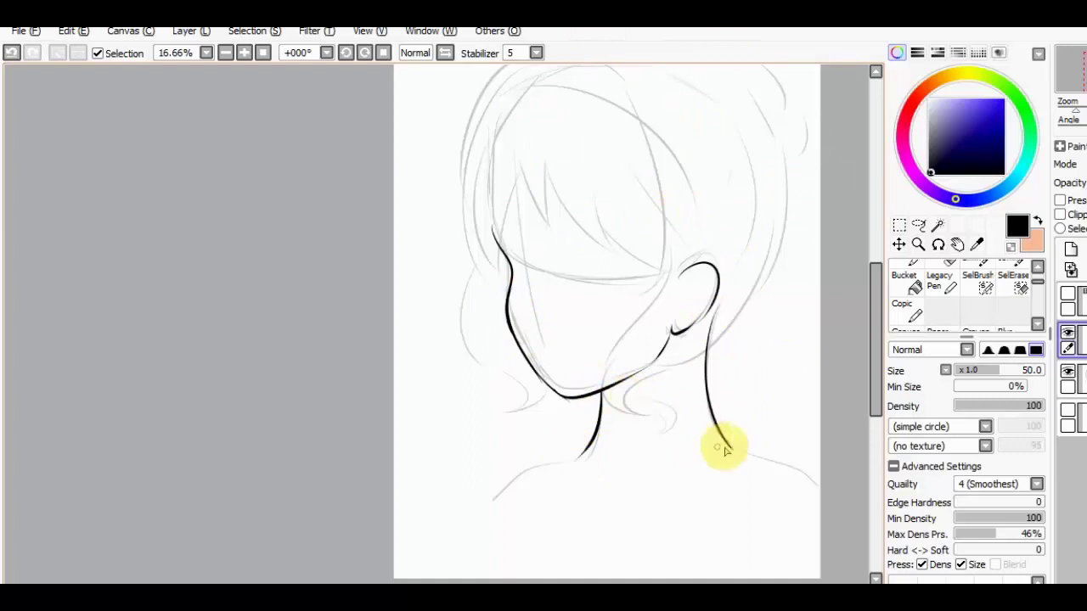
drag(723, 444, 841, 492)
drag(581, 456, 477, 515)
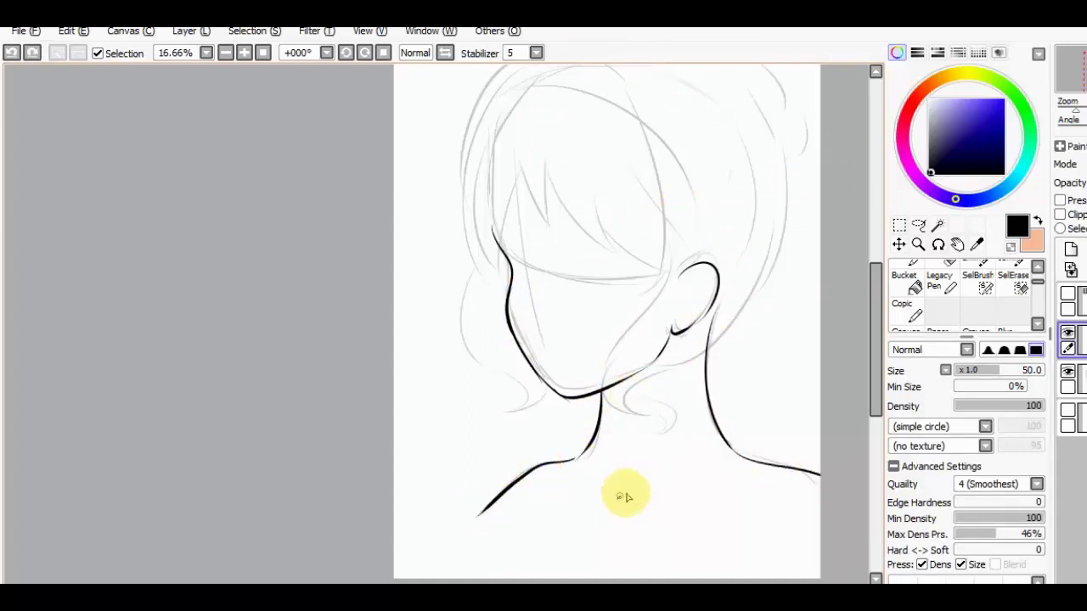
drag(747, 486, 780, 481)
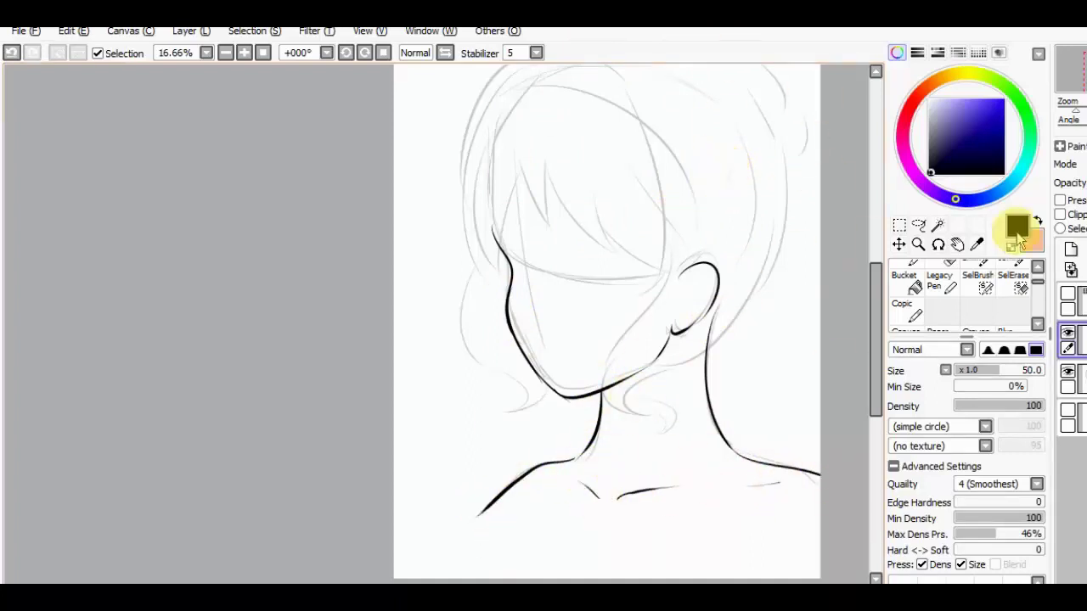
Transform the finished eye drawing and place it on the guideline in the near half of the face.
drag(643, 316, 680, 304)
key(ctrl+z)
key(ctrl+t)
drag(674, 243, 626, 286)
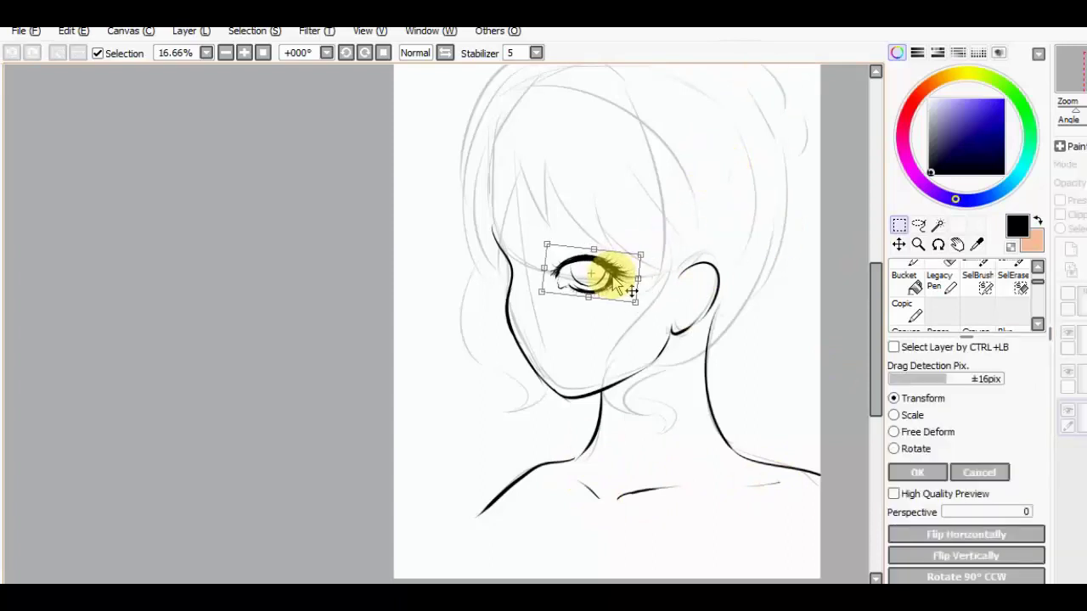
key(Return)
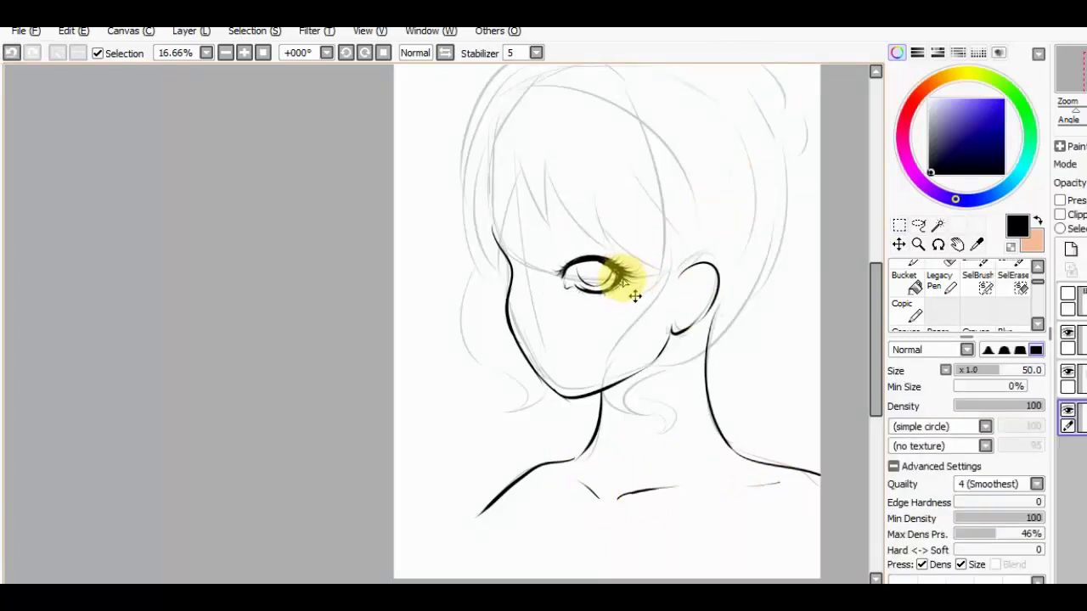
Mirror the view and ink the nose contour beside the far edge of the face.
key(h)
key(ctrl+z)
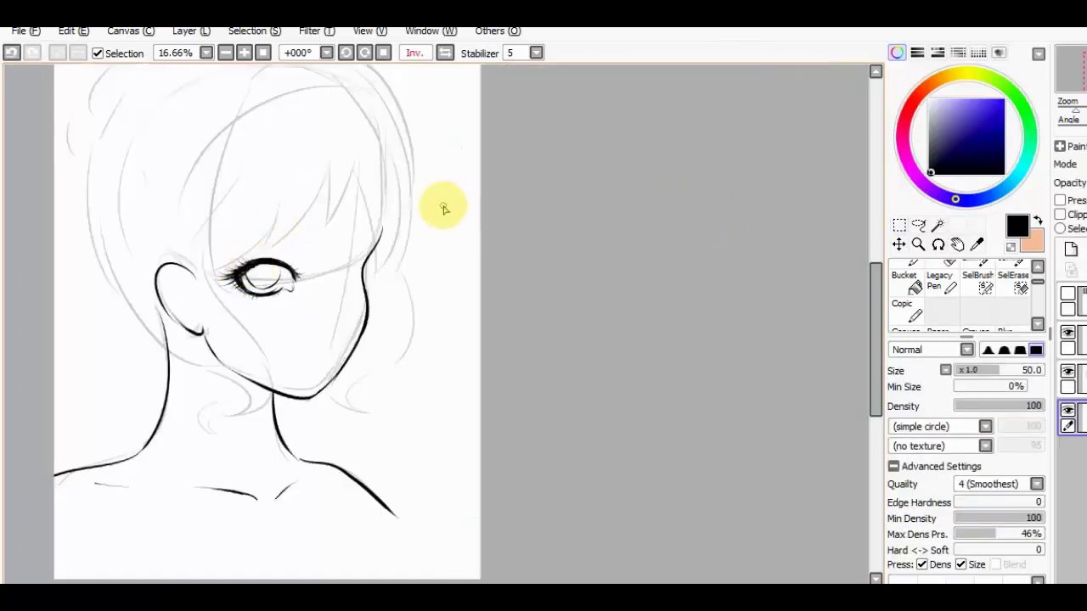
key(alt+v)
key(Escape)
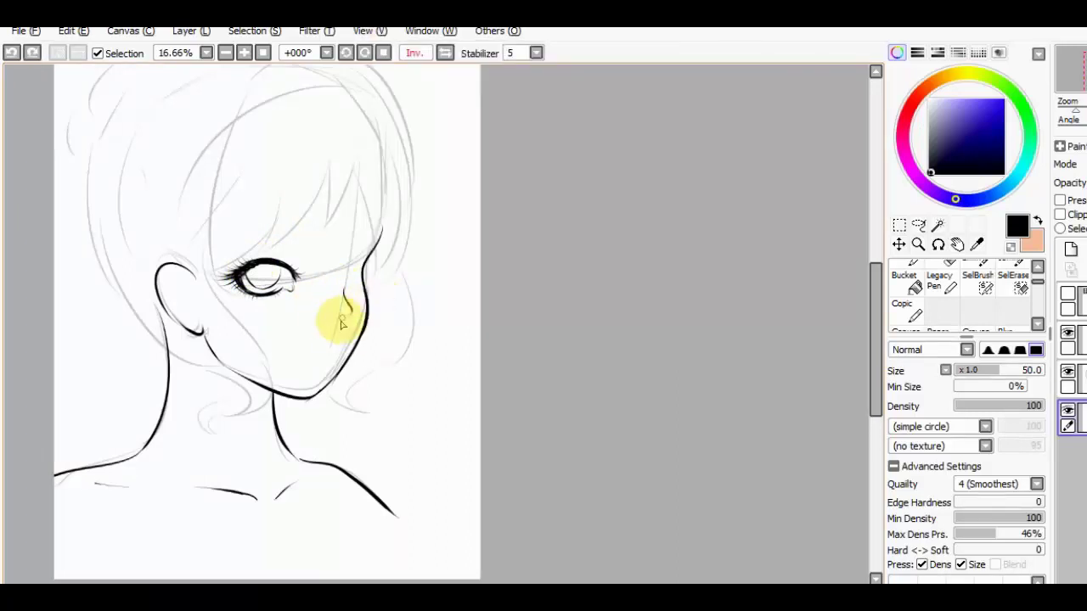
Try to draw the far eye with its iris and lashes, checking it in normal and mirrored view.
key(h)
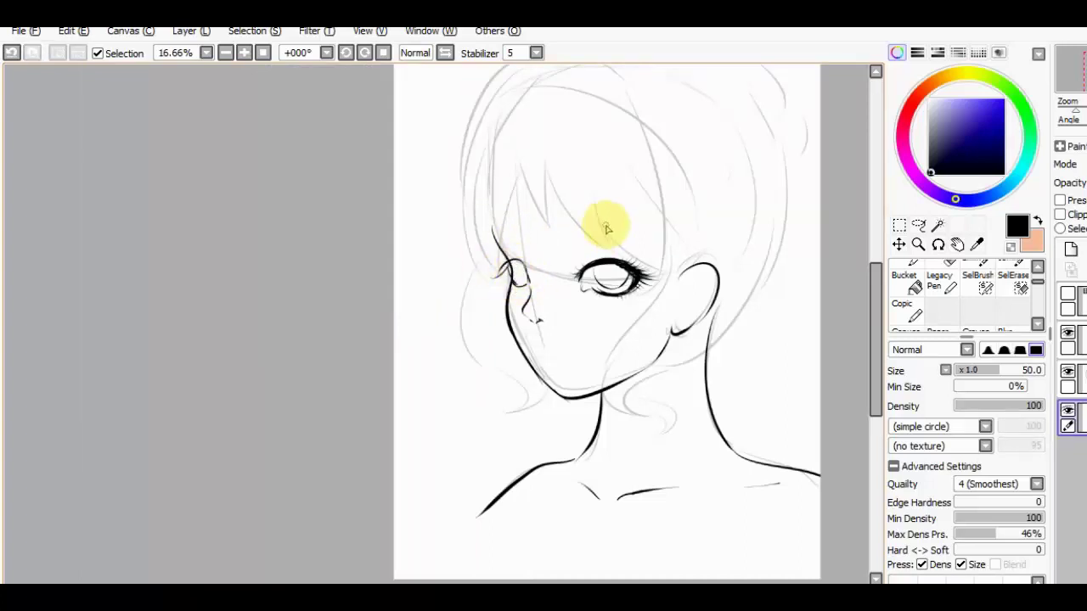
key(h)
key(h)
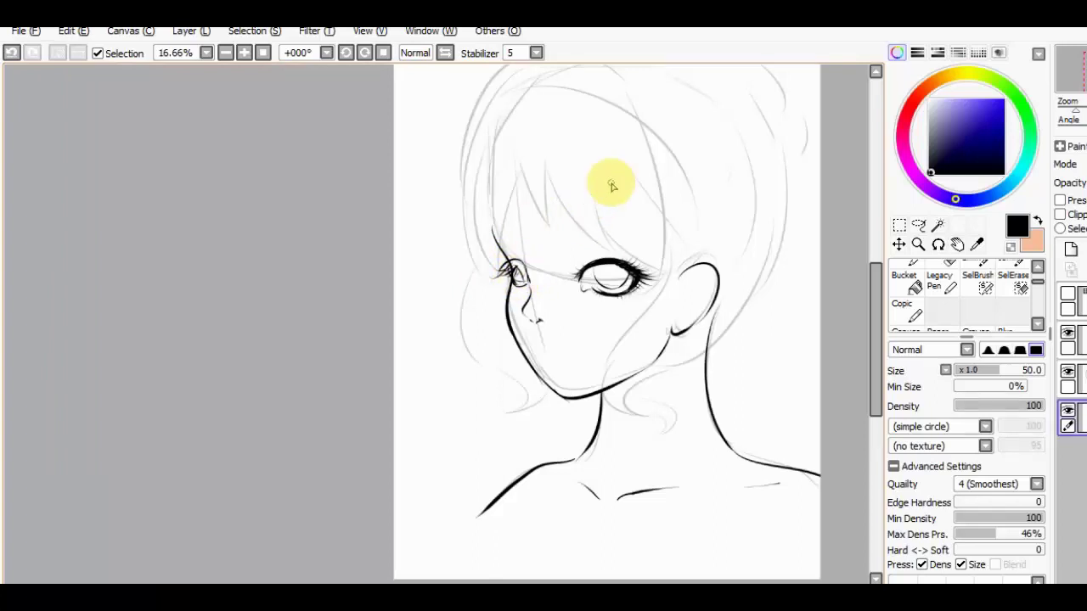
Redraw the narrow far eye at the face edge with its curved upper lid, iris and outer lashes.
scroll(530, 383, up, 2)
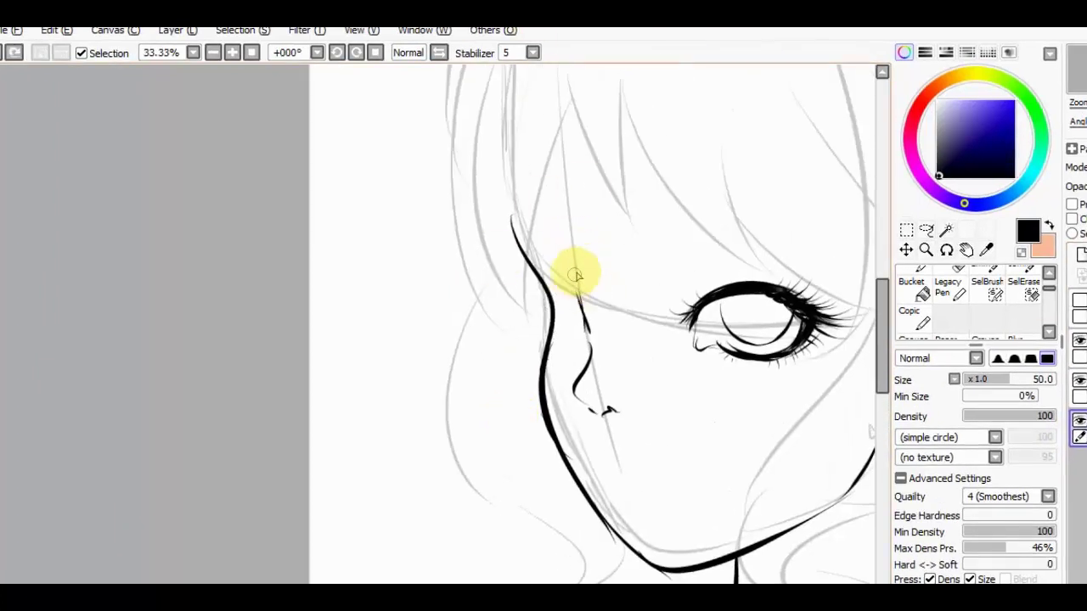
key(ctrl+z)
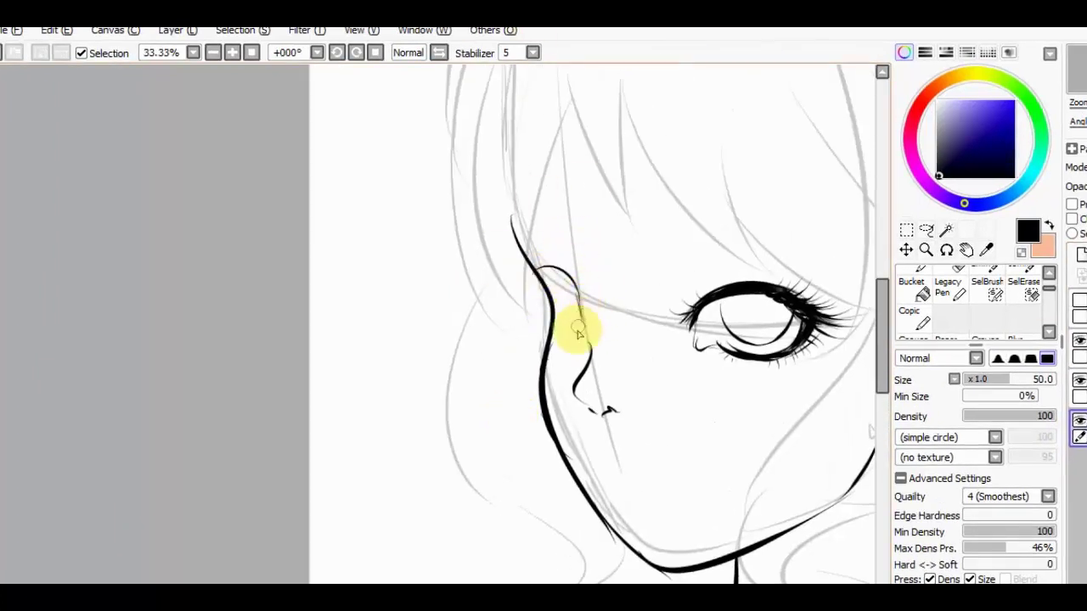
mouse_move(571, 331)
mouse_down()
mouse_move(553, 273)
mouse_move(524, 287)
mouse_up()
scroll(642, 102, down, 2)
key(h)
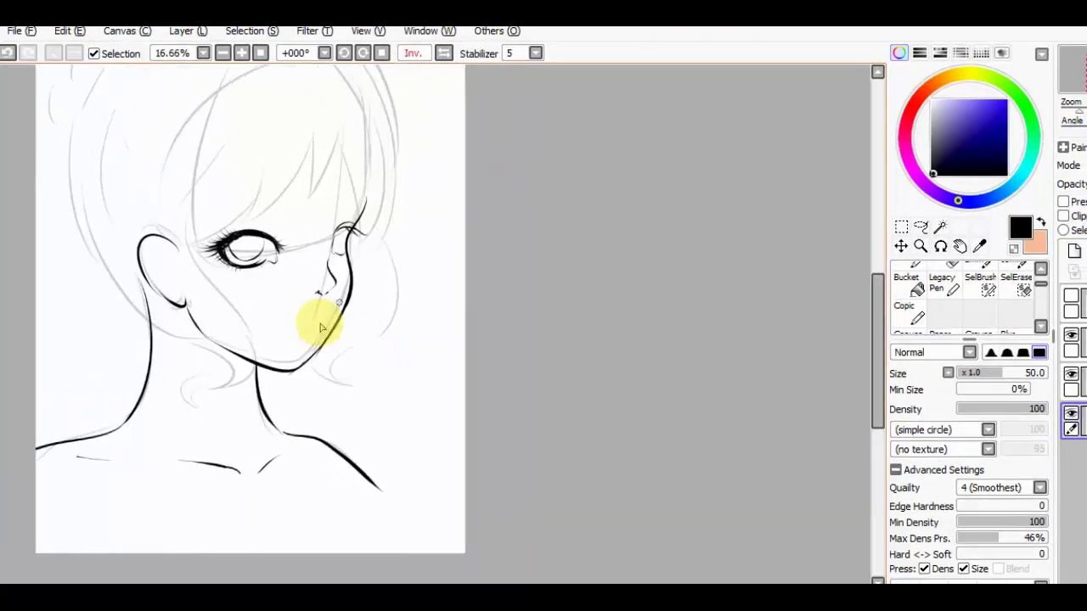
scroll(283, 368, up, 2)
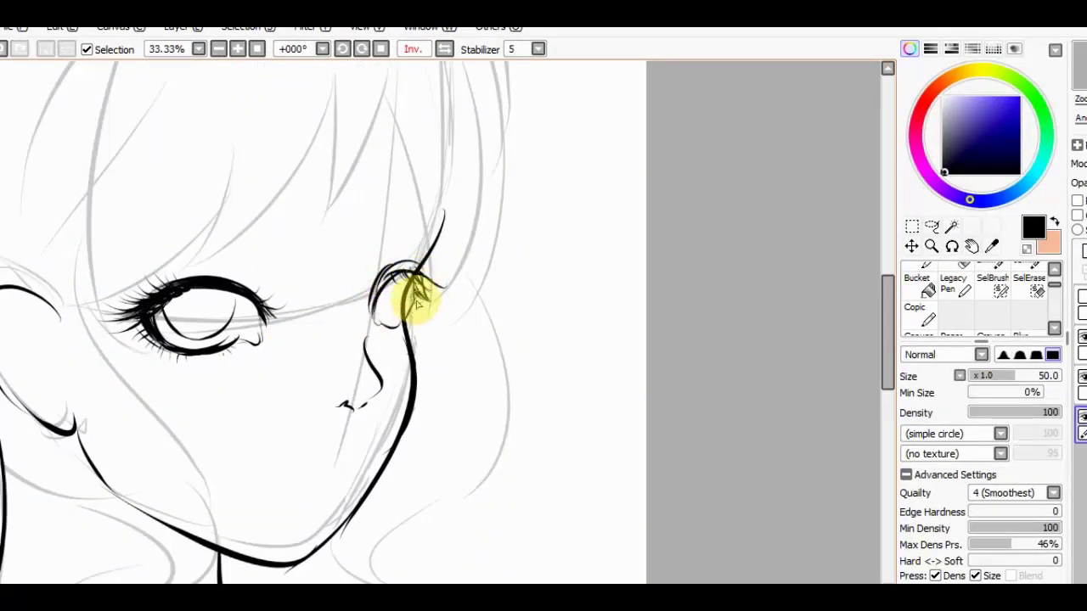
scroll(505, 162, down, 1)
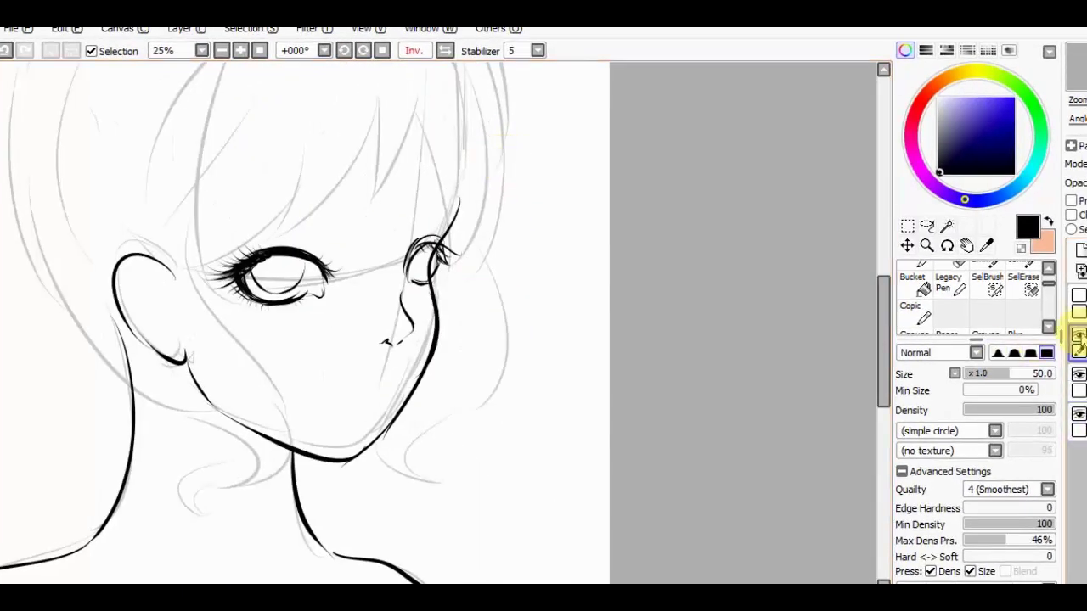
Draw the eyelid crease over the near eye and outline its eyebrow on the line art layer.
key(e)
scroll(549, 180, down, 1)
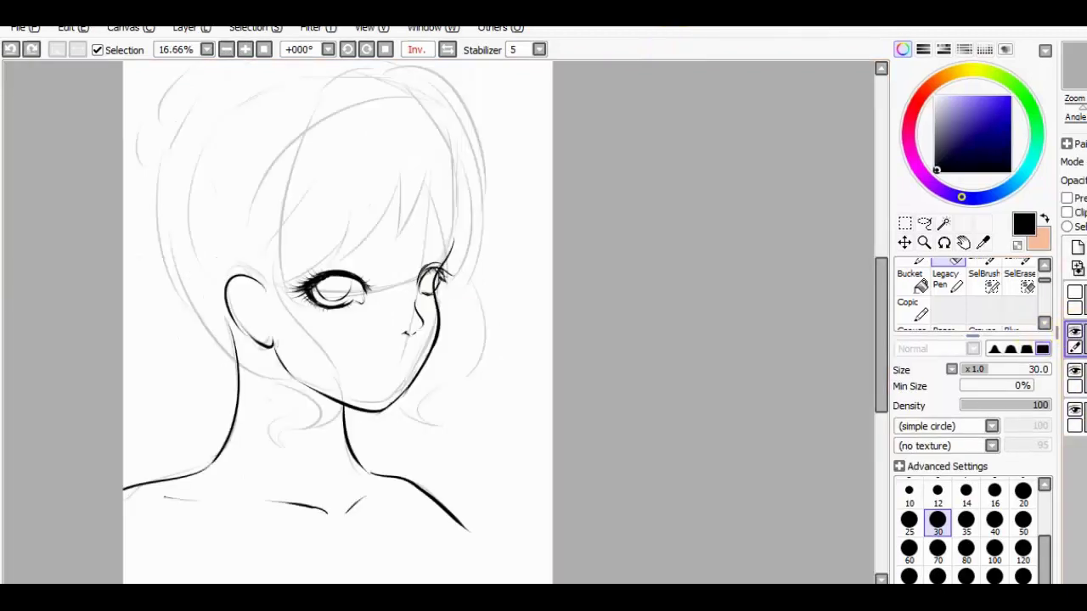
key(n)
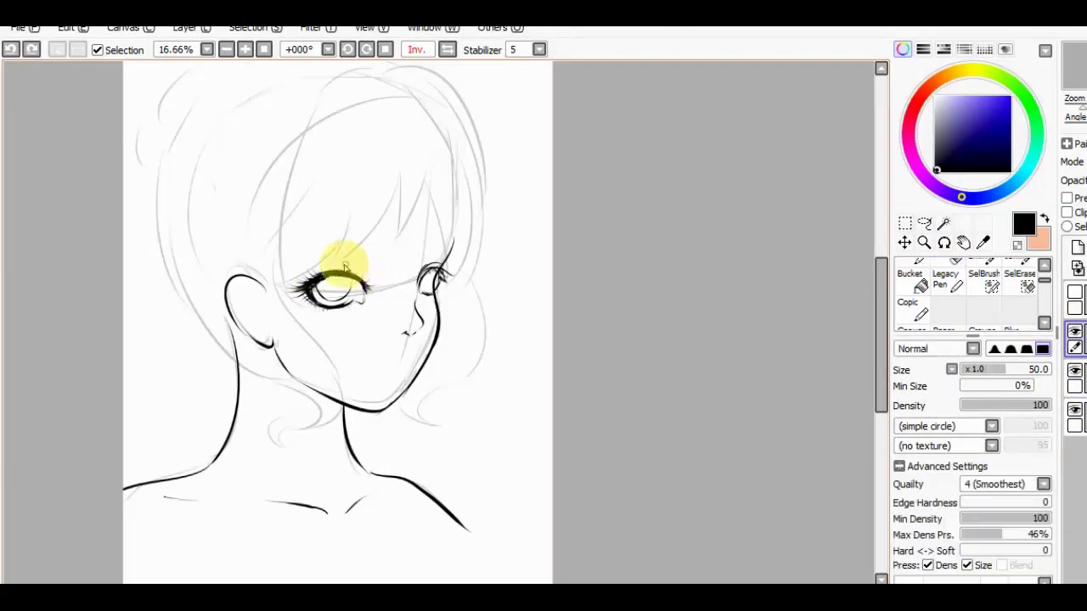
key(ctrl+z)
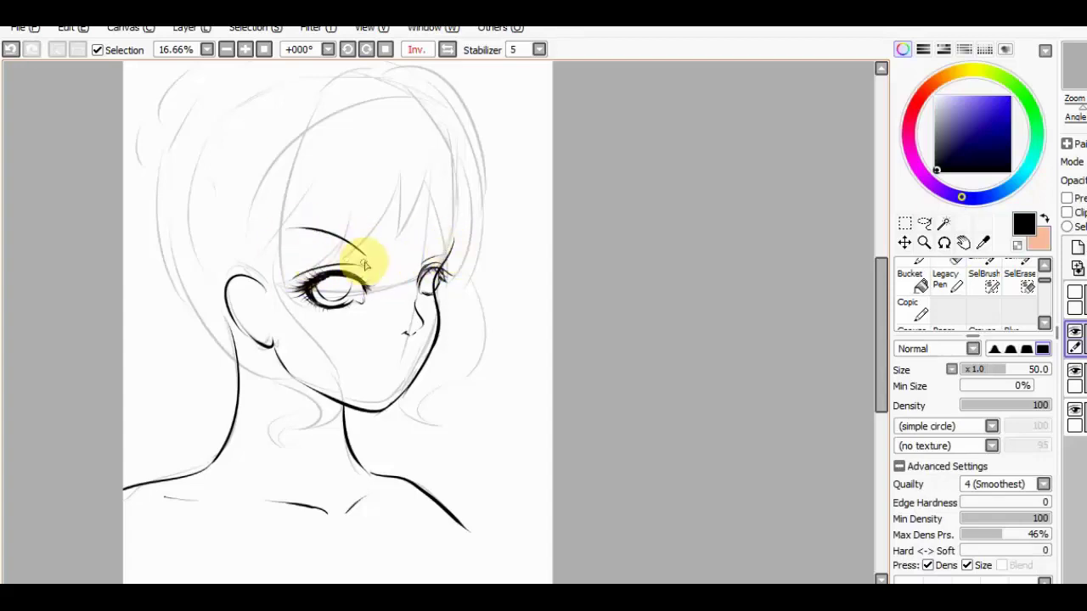
scroll(575, 214, up, 3)
mouse_move(493, 342)
mouse_down()
mouse_move(332, 504)
mouse_move(349, 508)
mouse_move(388, 376)
mouse_up()
scroll(371, 481, down, 3)
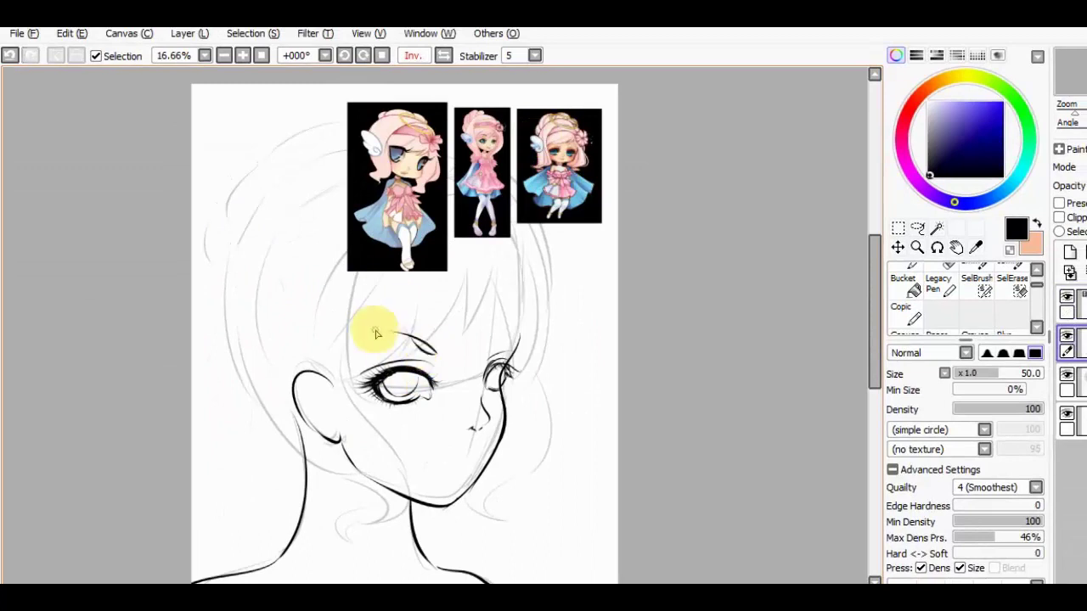
Draw the far eyebrow above the narrow eye and return the canvas to normal view.
key(ctrl+z)
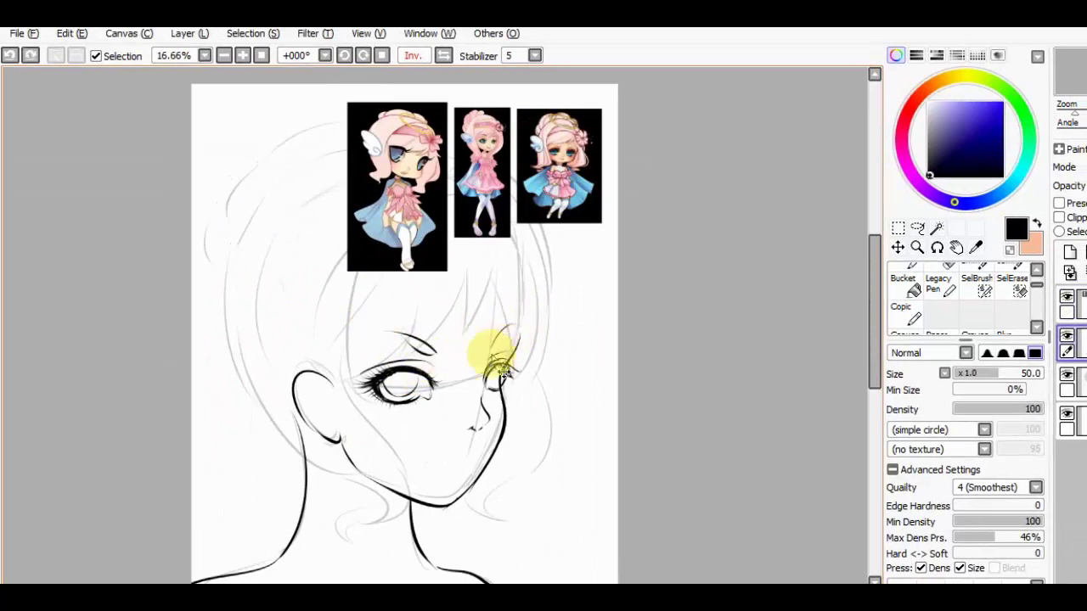
drag(501, 374, 515, 328)
key(h)
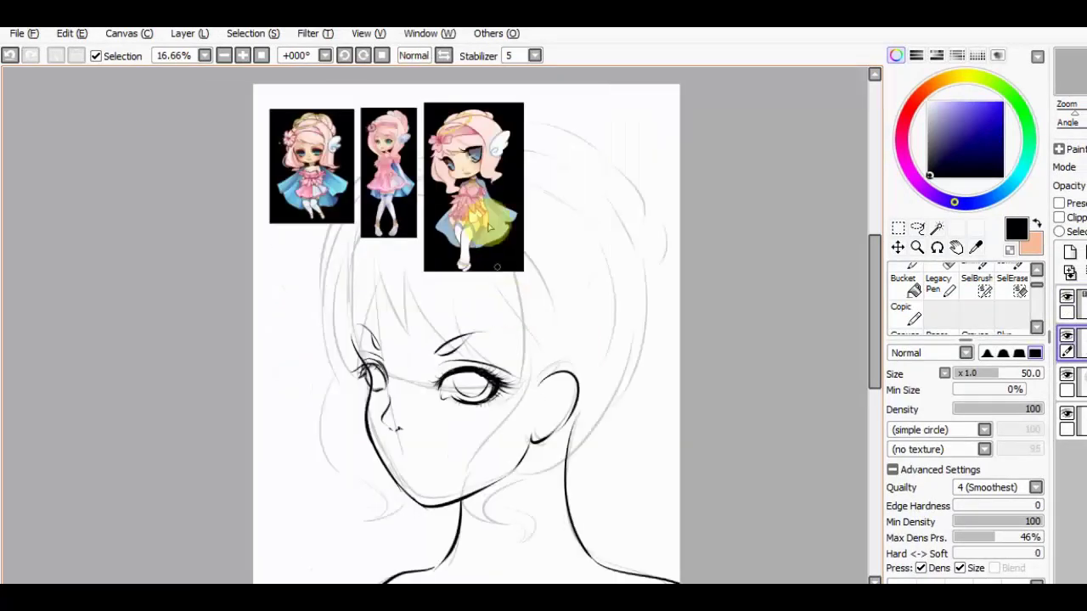
Try to draw the mouth with an arched upper lip and a short lower lip line.
scroll(380, 349, down, 2)
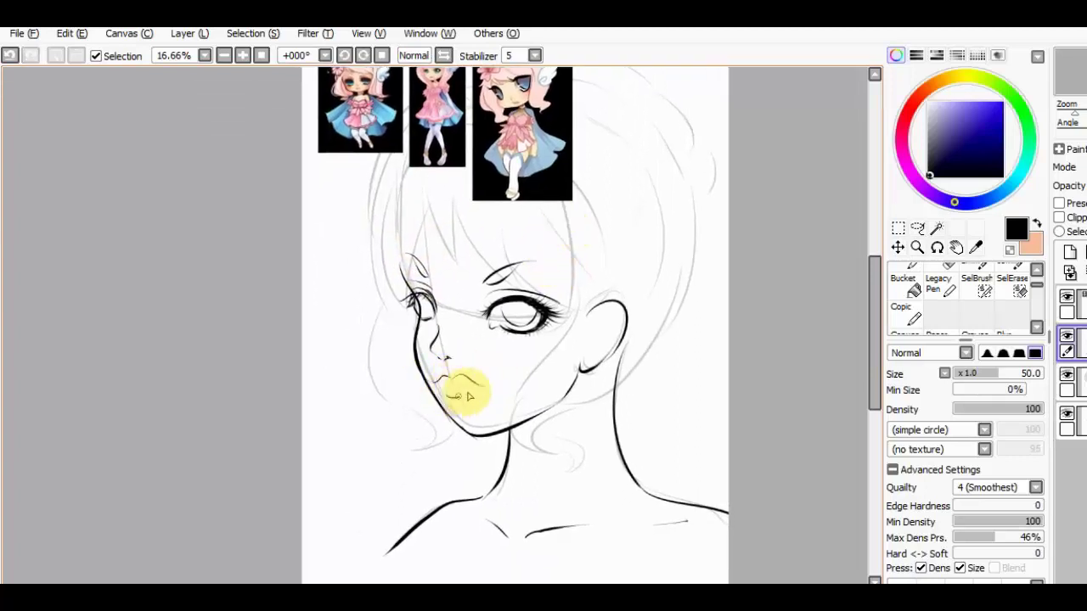
scroll(552, 315, down, 1)
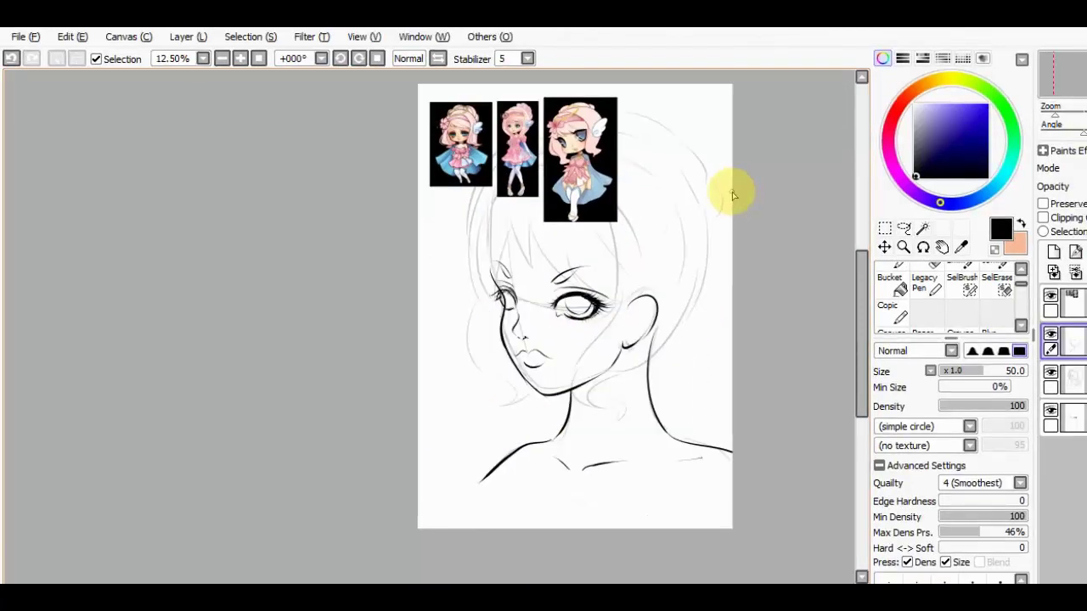
scroll(296, 364, up, 2)
Lasso the nose on the eye drawing's layer and adjust it with a transform.
click(1070, 422)
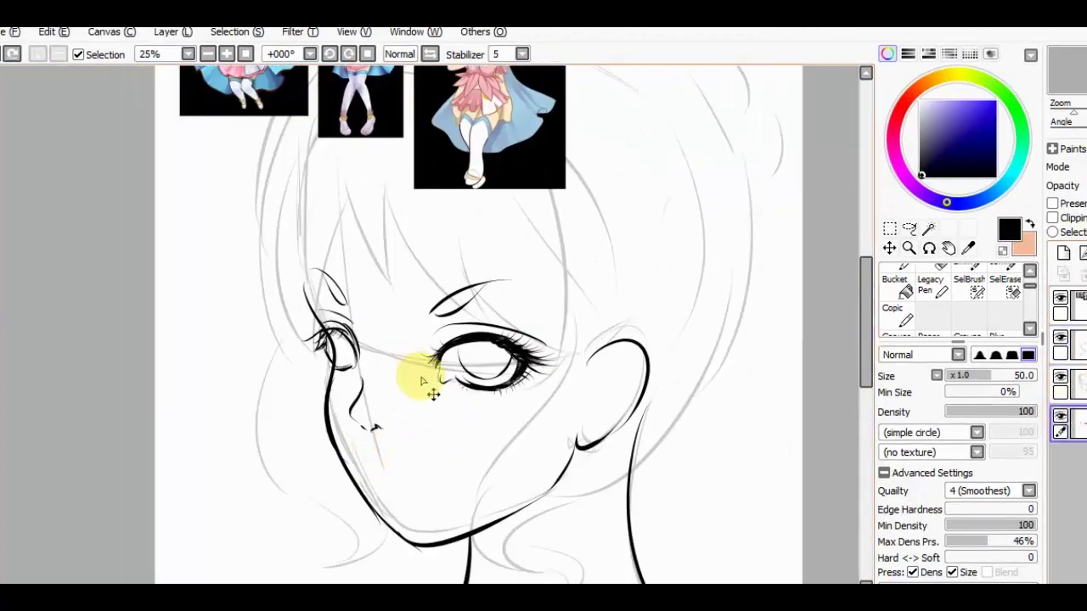
key(a)
drag(407, 374, 340, 388)
key(ctrl+t)
key(Return)
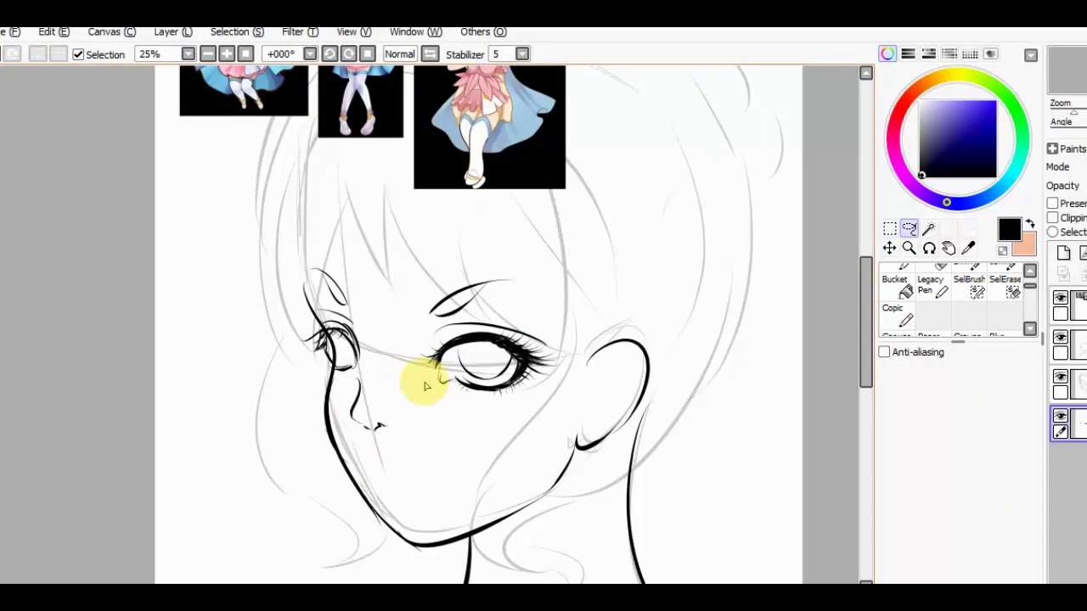
Draw a small mouth under the nose with a broken lip line and a short lower lip stroke.
key(e)
key(n)
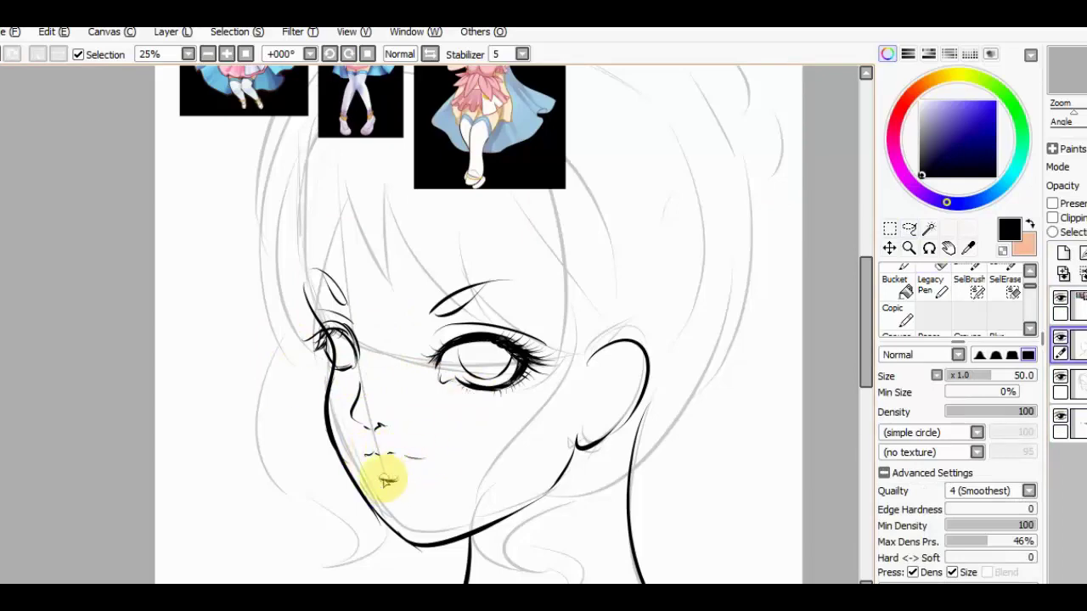
scroll(387, 481, down, 1)
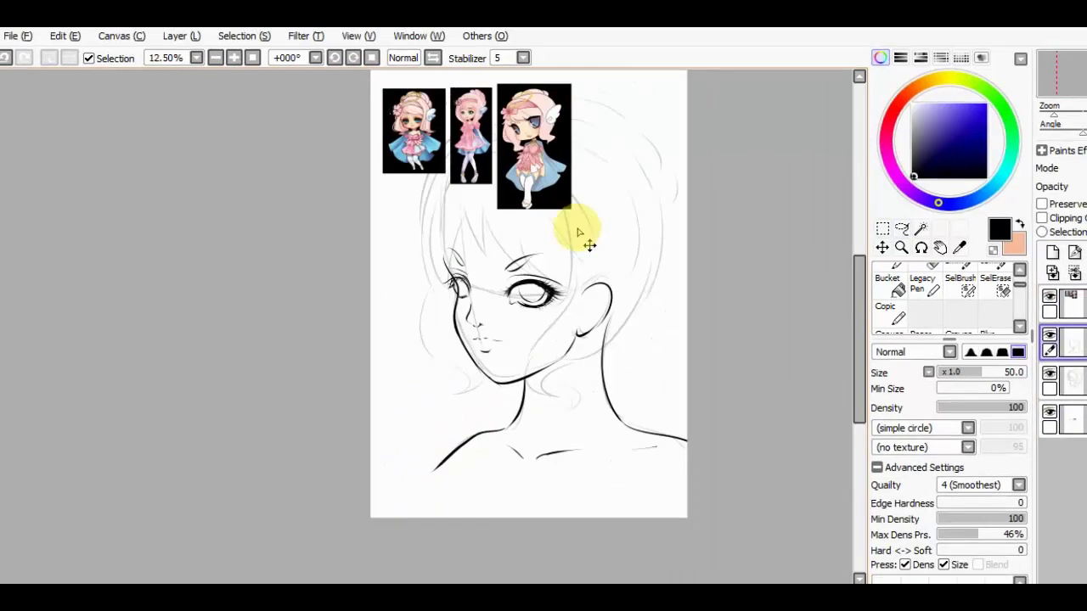
Hide the rough sketch and erase stray line ends along the cheek, chin and lower ear.
click(1049, 415)
scroll(677, 439, up, 1)
key(e)
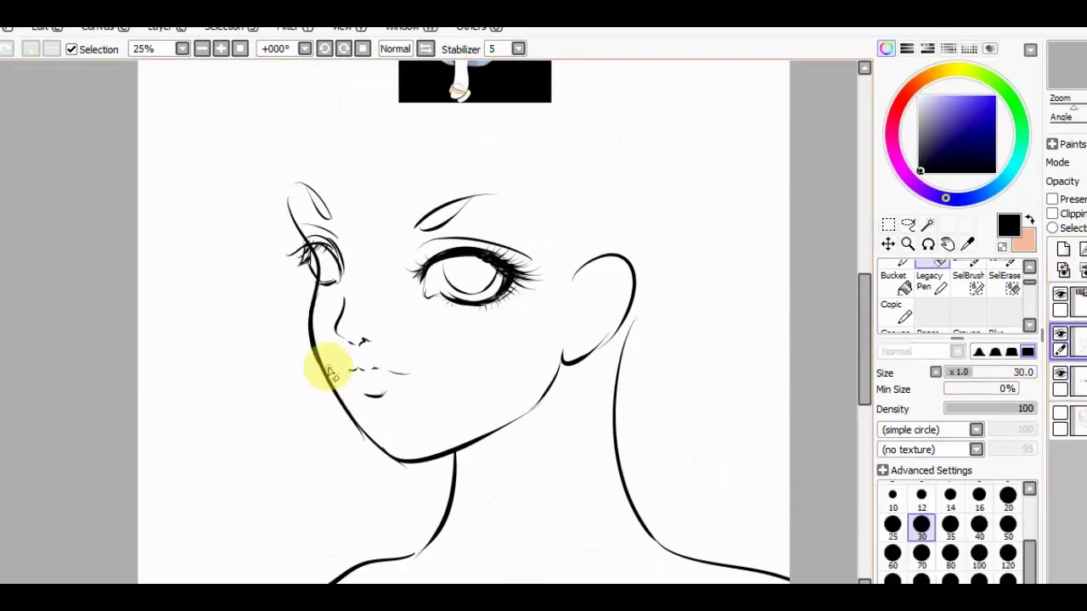
drag(332, 372, 407, 464)
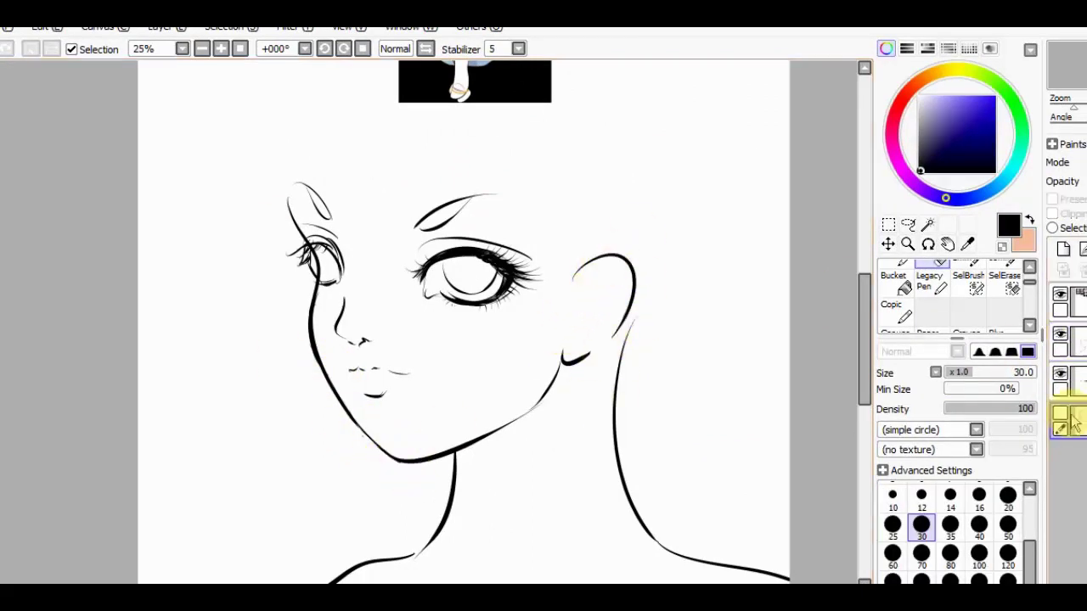
Thicken the far eye's upper lid and lash line on the eye layer.
click(1068, 386)
key(e)
scroll(314, 242, up, 2)
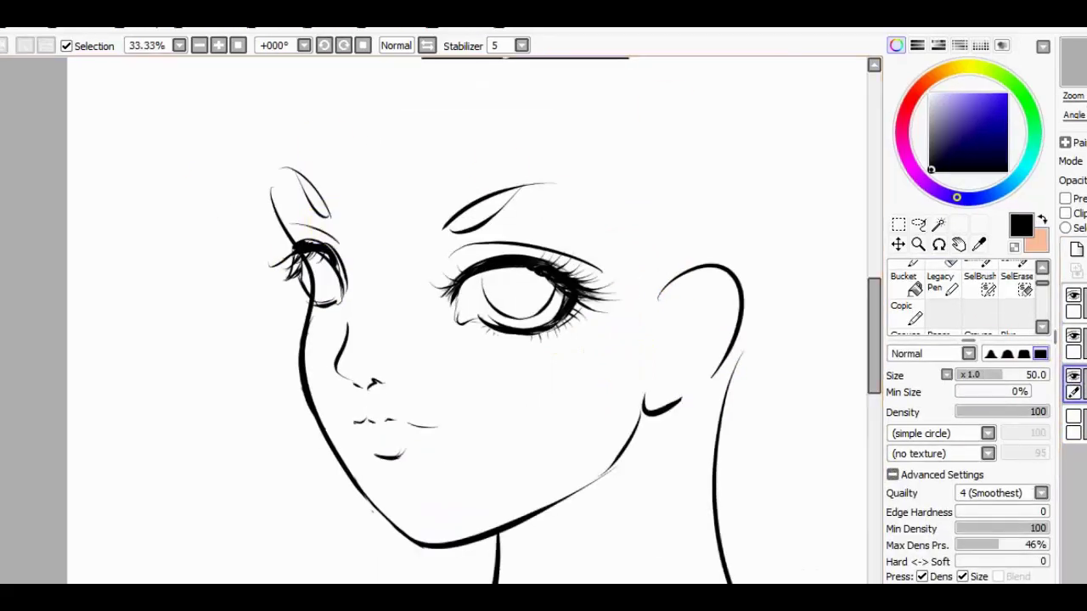
drag(316, 278, 378, 359)
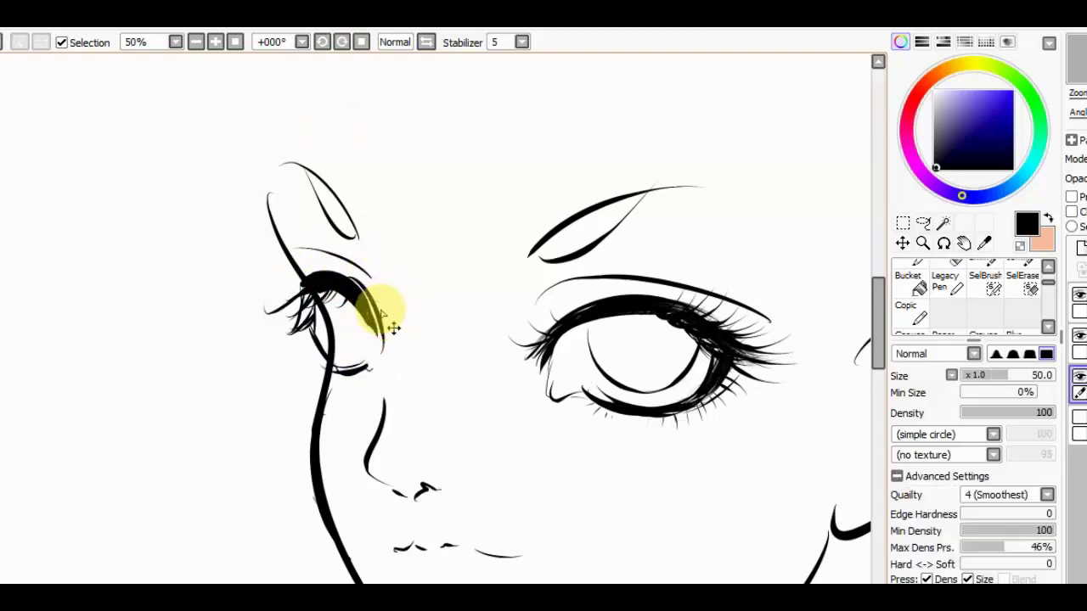
drag(388, 311, 369, 364)
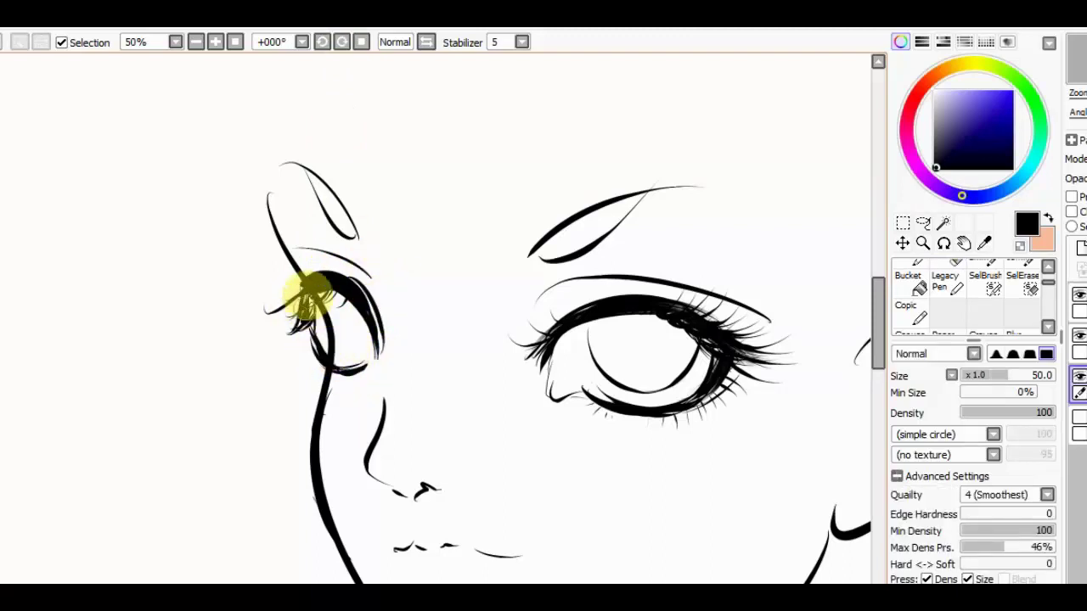
Add fine lashes to both corners and the lower lid of the far eye.
mouse_move(303, 298)
mouse_down()
mouse_move(315, 332)
mouse_move(384, 327)
mouse_move(380, 364)
mouse_up()
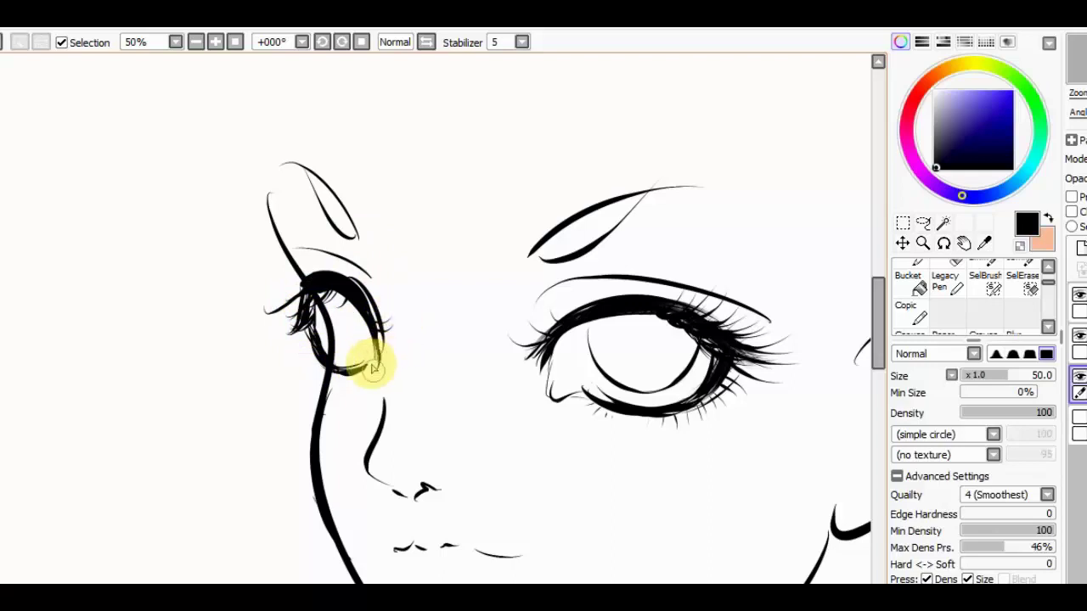
mouse_move(277, 315)
mouse_down()
mouse_move(289, 353)
mouse_move(314, 338)
mouse_up()
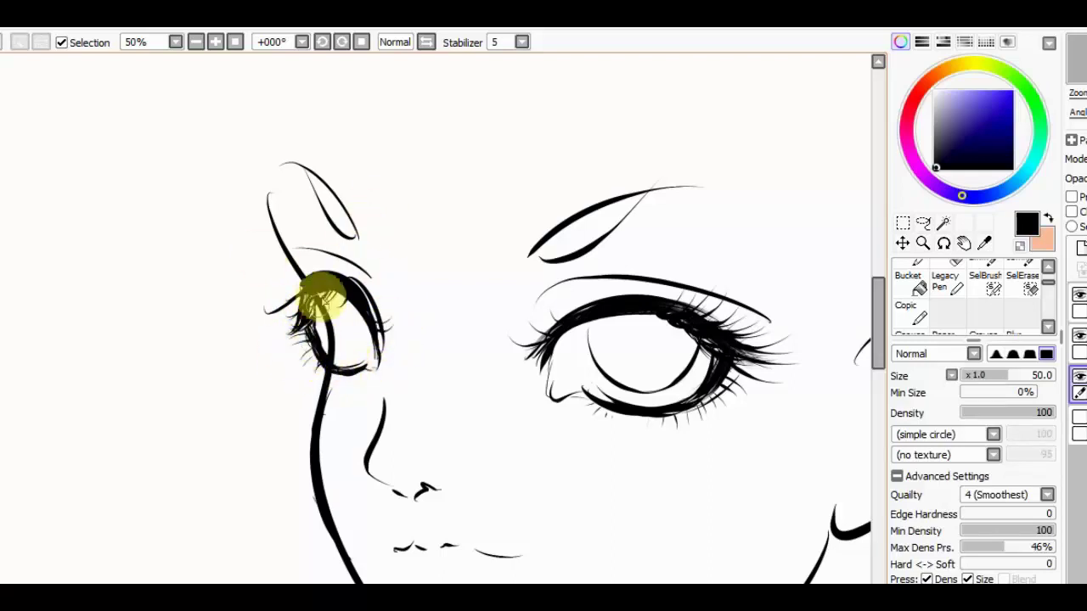
scroll(389, 141, down, 2)
scroll(389, 141, down, 1)
Activate the face line layer, mirror the canvas view and show the rough sketch beneath the line art.
click(1066, 336)
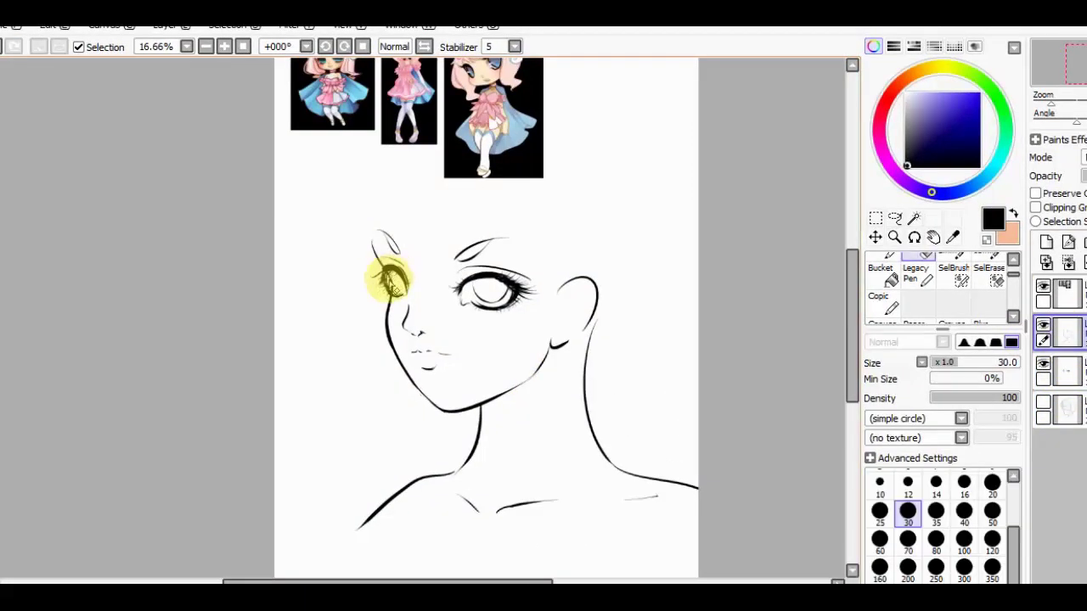
key(h)
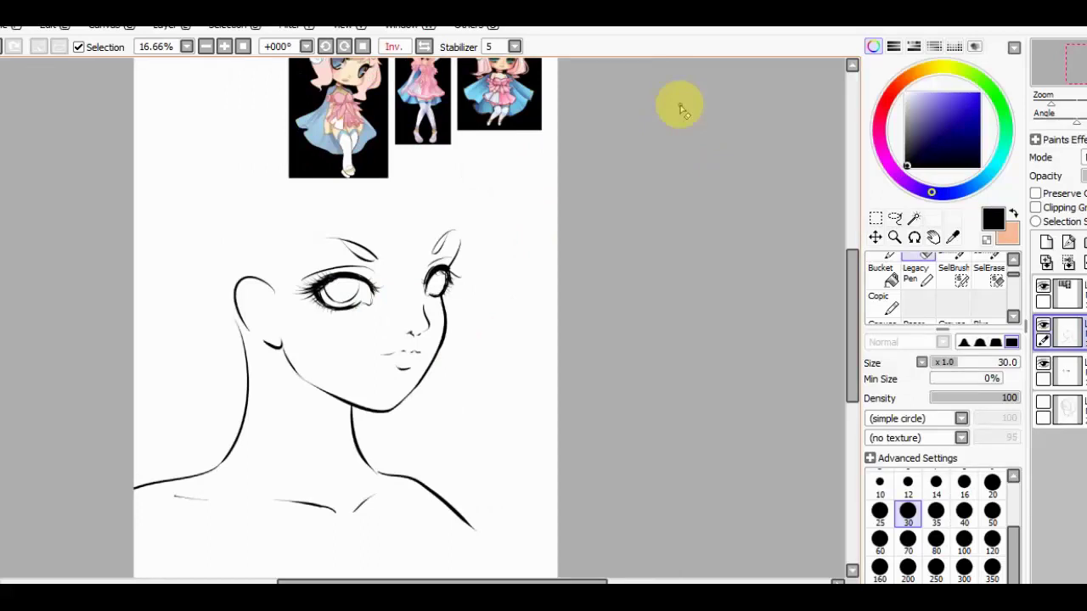
click(1043, 326)
click(1043, 326)
click(1044, 402)
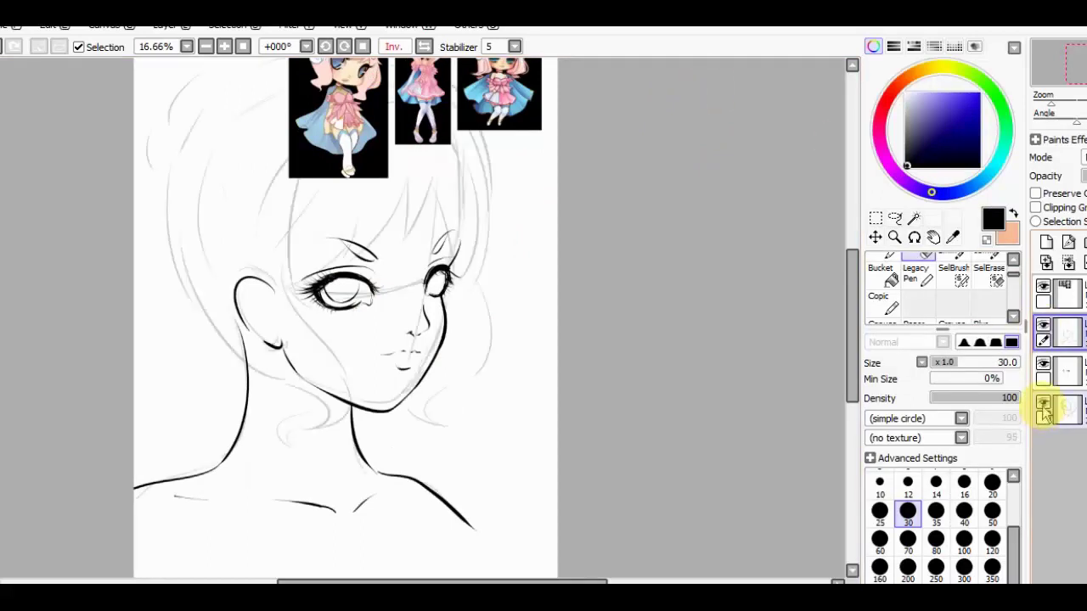
click(1044, 408)
click(1043, 407)
Redraw the jaw line from the chin towards the ear with the 50-size pen, checking it in mirrored and normal view.
key(n)
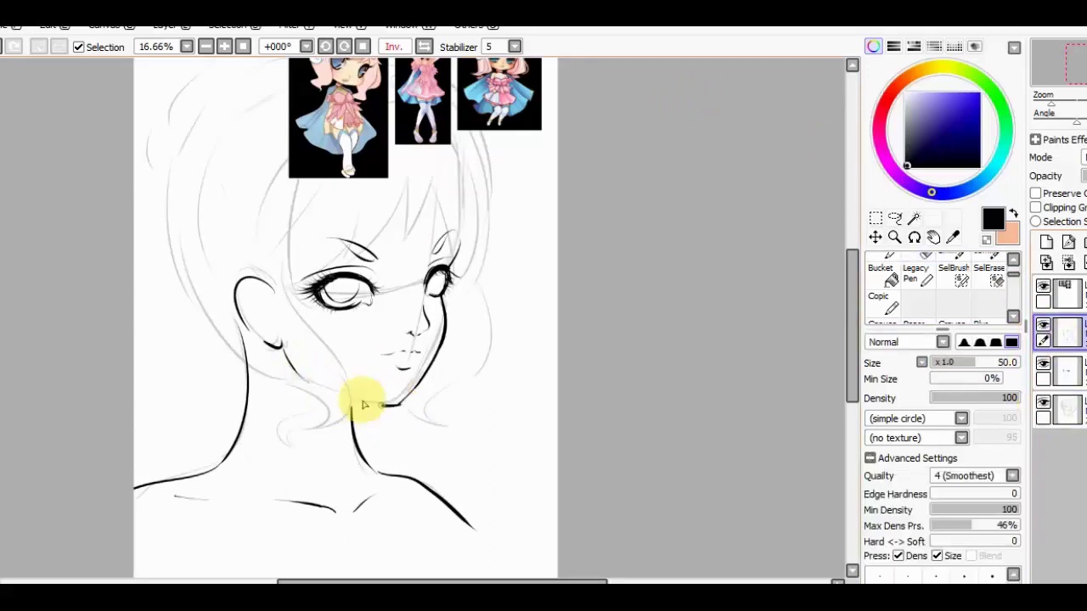
drag(403, 405, 302, 378)
click(1042, 402)
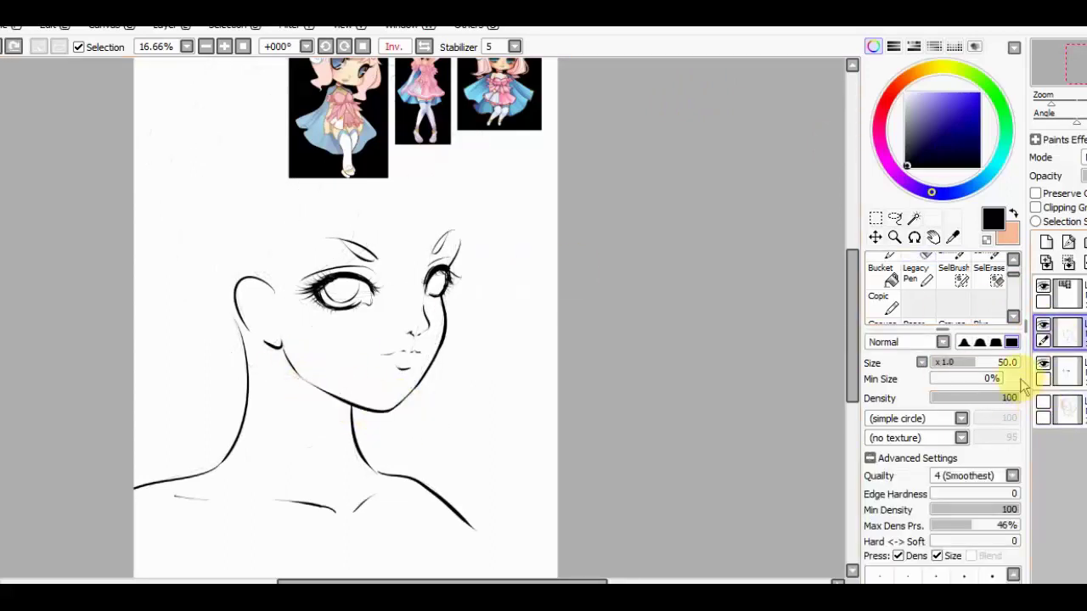
key(ctrl+plus)
click(1044, 402)
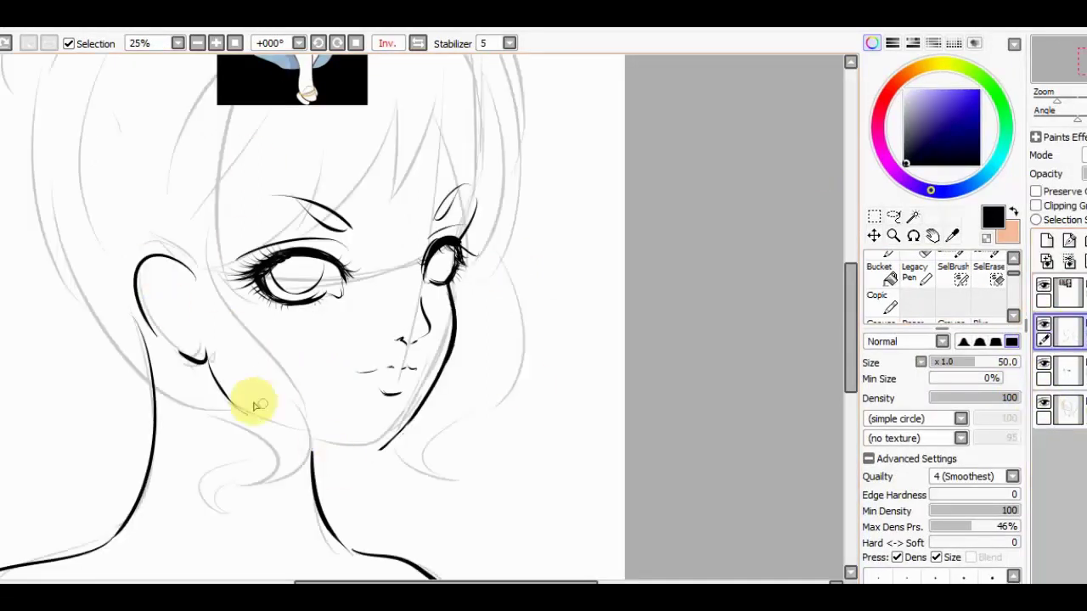
key(h)
mouse_move(441, 447)
mouse_down()
mouse_move(542, 423)
mouse_move(592, 375)
mouse_move(511, 450)
mouse_move(509, 437)
mouse_move(448, 448)
mouse_up()
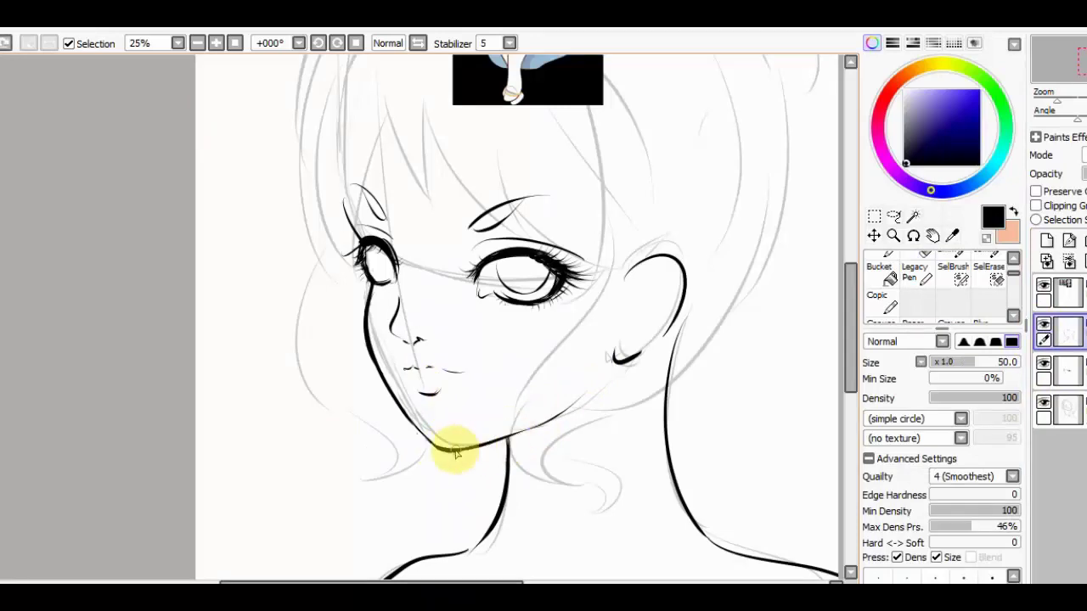
Hide the rough sketch, tidy the chin's corner with eraser and pen, and show the sketch again.
click(1044, 403)
key(ctrl+minus)
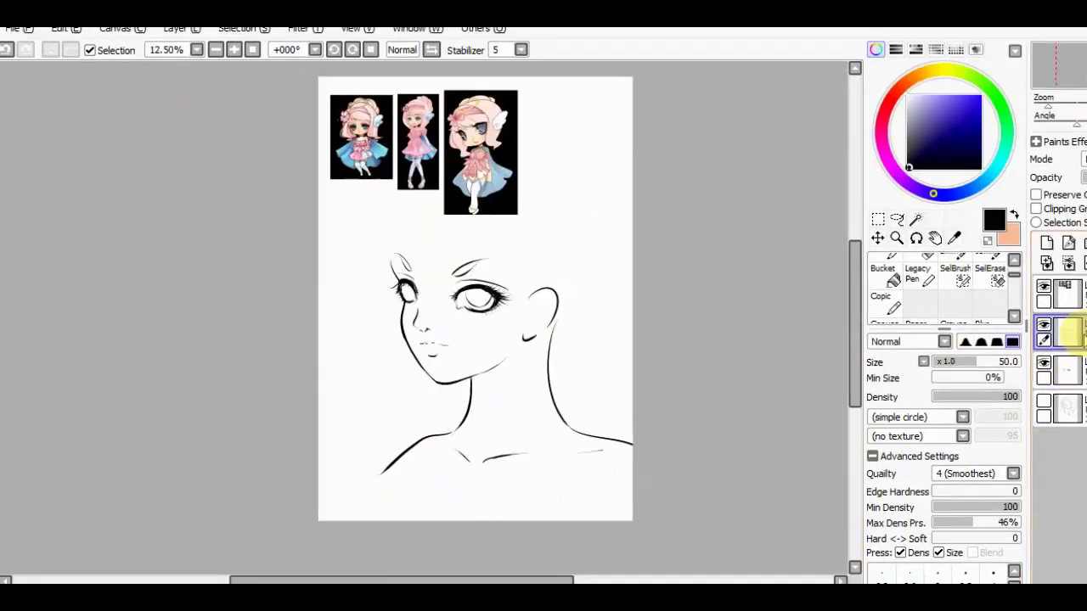
key(ctrl+plus)
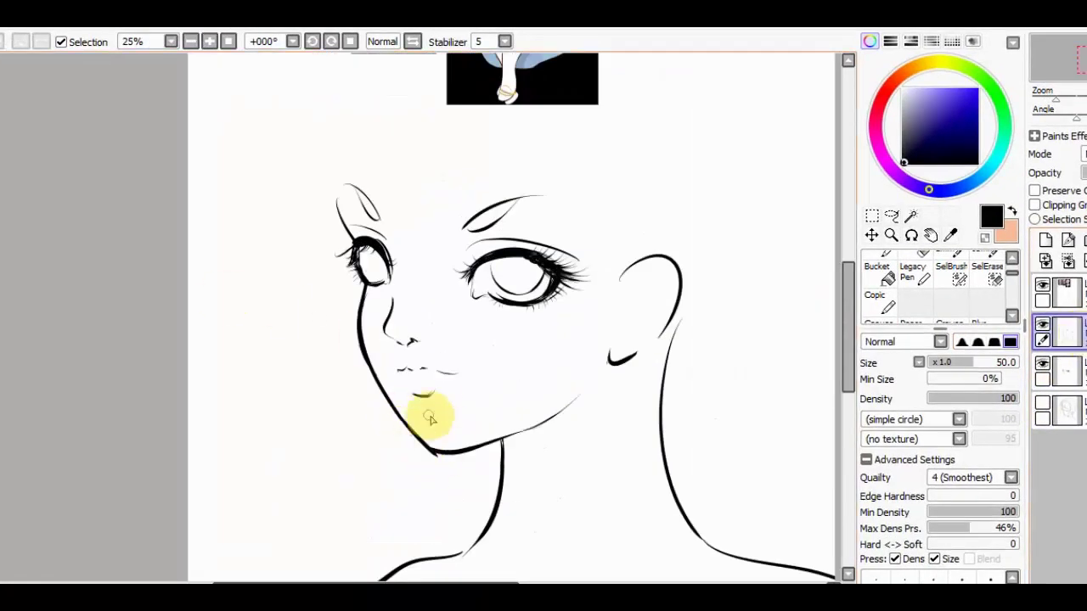
key(e)
key(n)
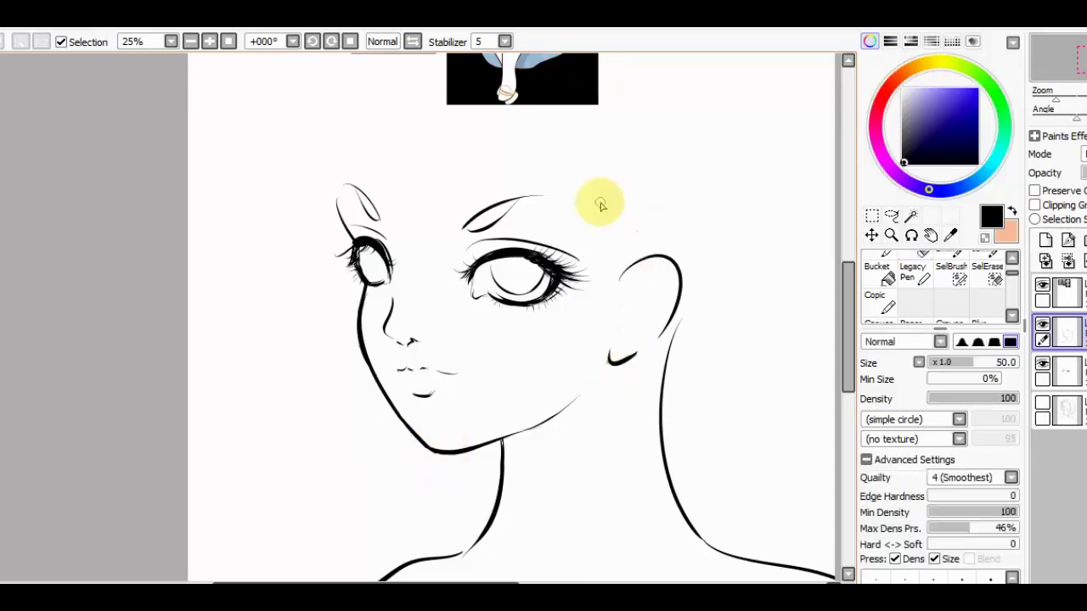
click(1043, 402)
key(ctrl+minus)
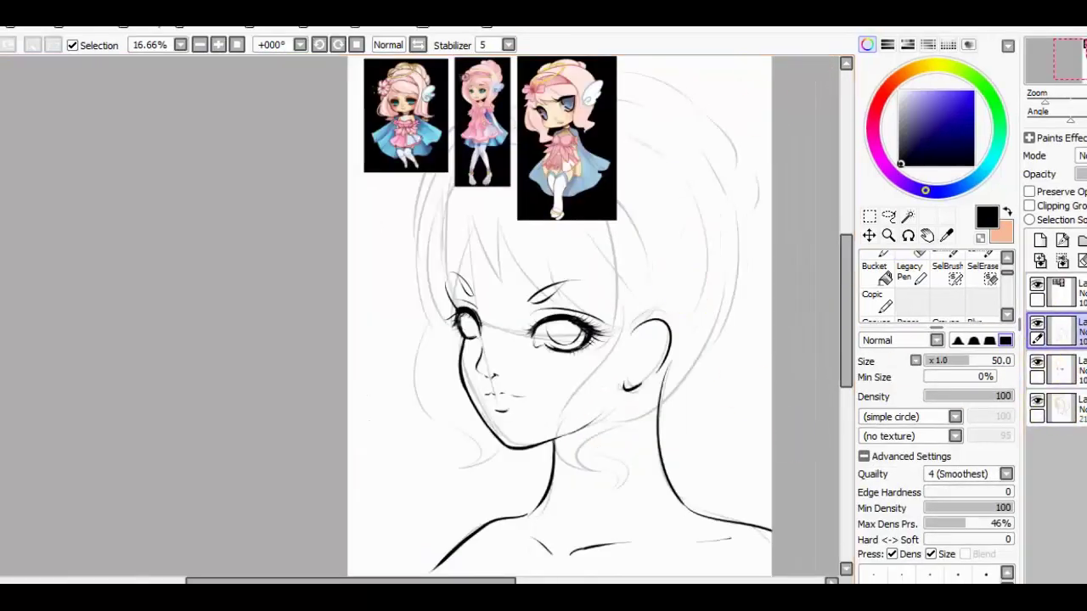
key(e)
key(n)
key(ctrl+plus)
drag(487, 208, 450, 306)
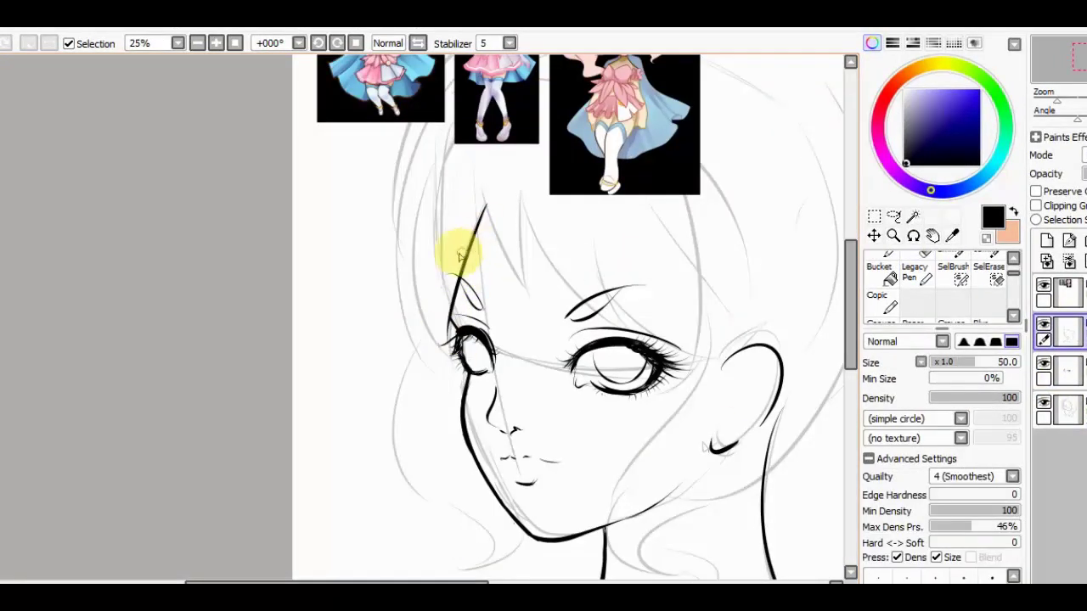
drag(487, 207, 530, 294)
drag(523, 210, 529, 293)
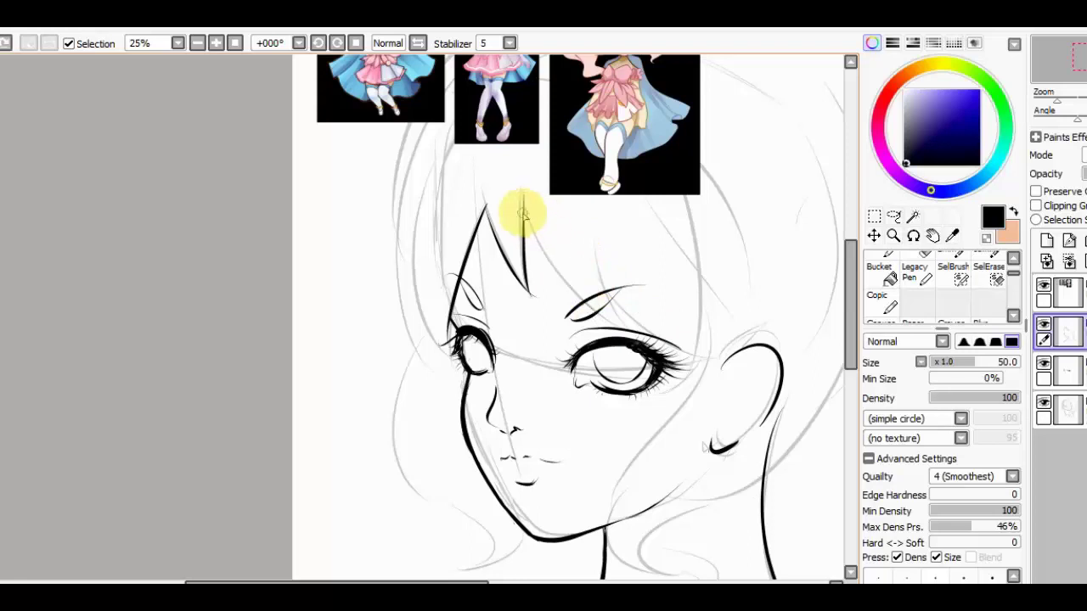
drag(523, 212, 575, 279)
drag(592, 231, 618, 323)
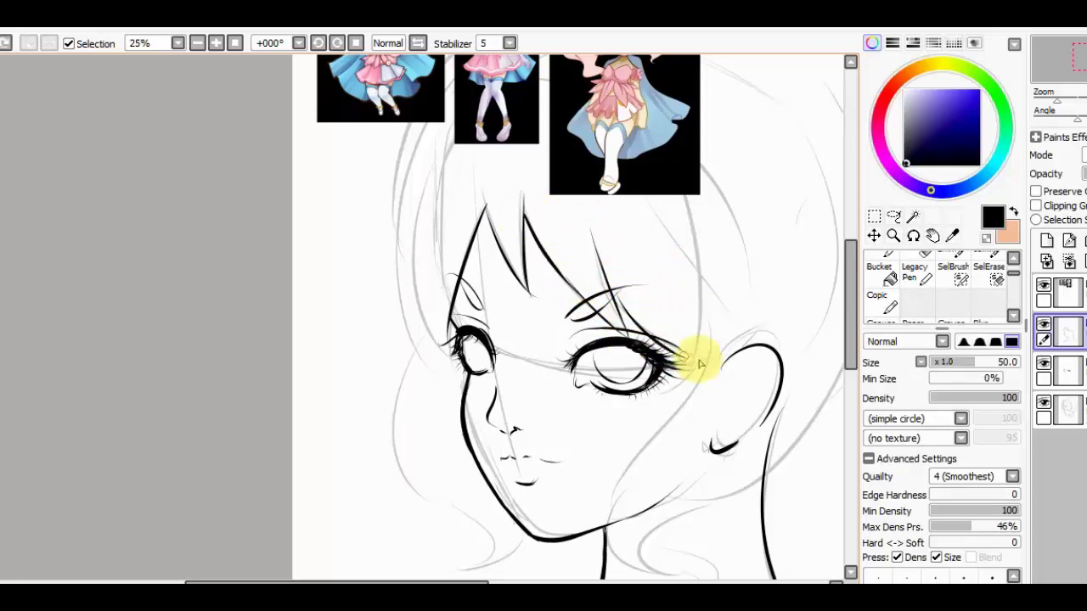
mouse_move(698, 234)
mouse_down()
mouse_move(737, 352)
mouse_move(705, 367)
mouse_up()
key(minus)
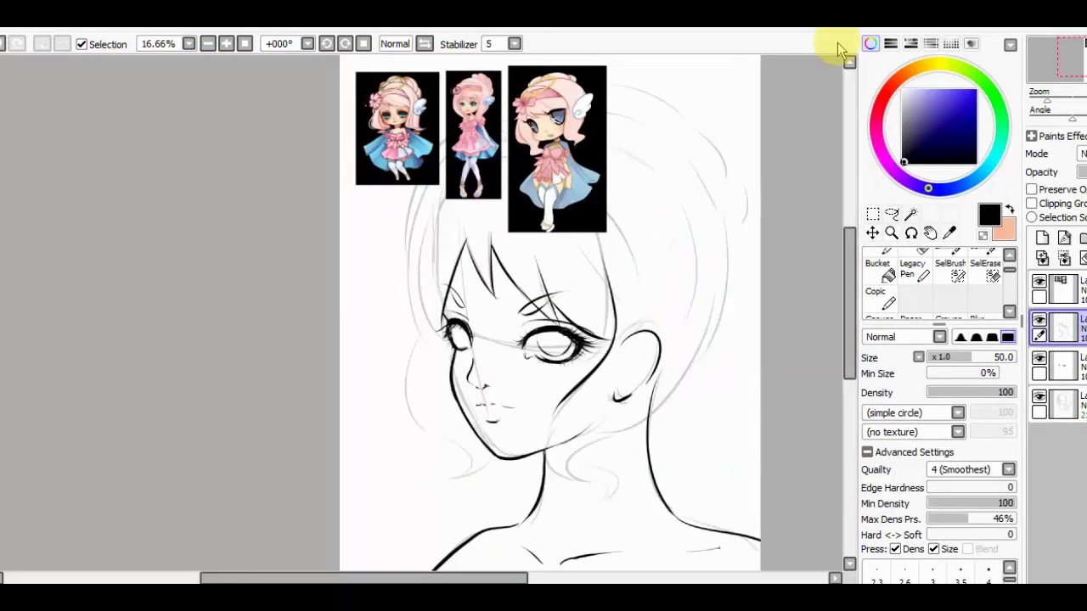
Hide the reference images and add a new layer above the face lines for the hair.
click(1044, 286)
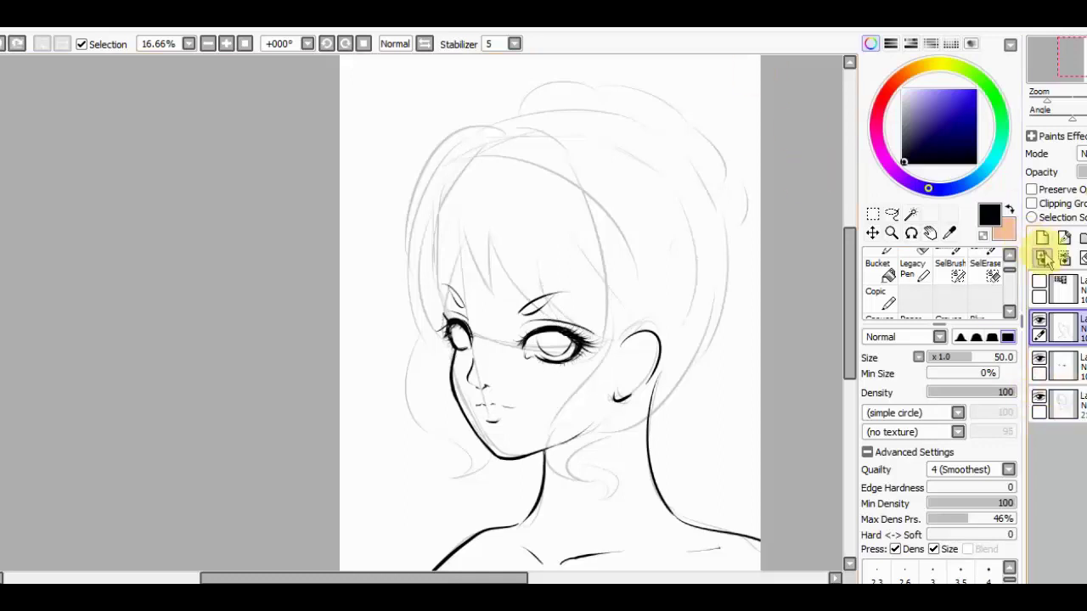
click(1040, 361)
click(1039, 360)
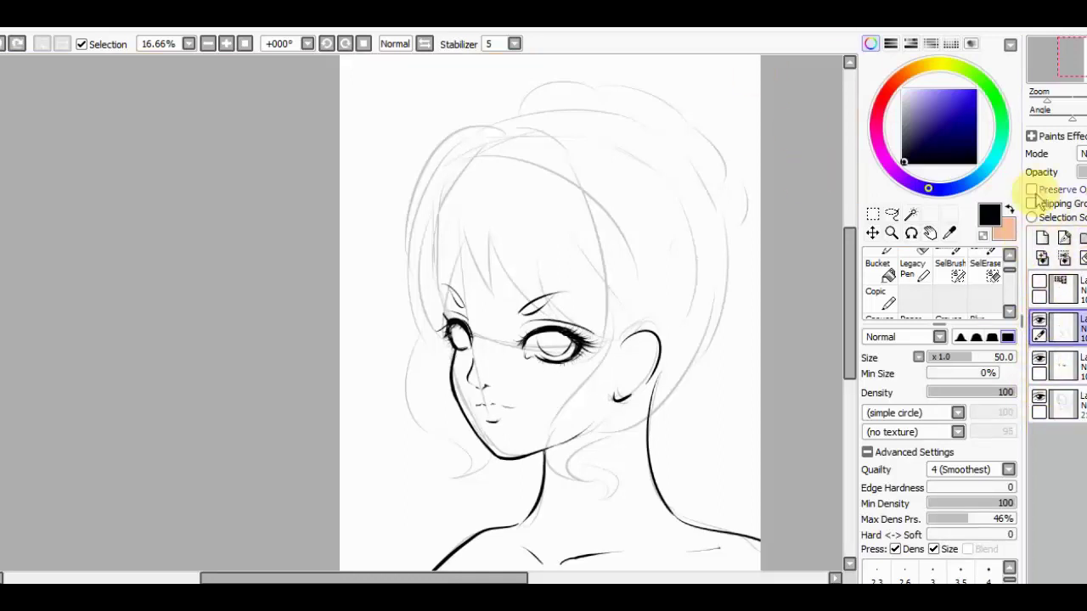
Ink the pointed fringe strands across the forehead on the new layer and trim the strand tip above the near eye.
key(plus)
drag(451, 181, 501, 276)
drag(492, 178, 501, 278)
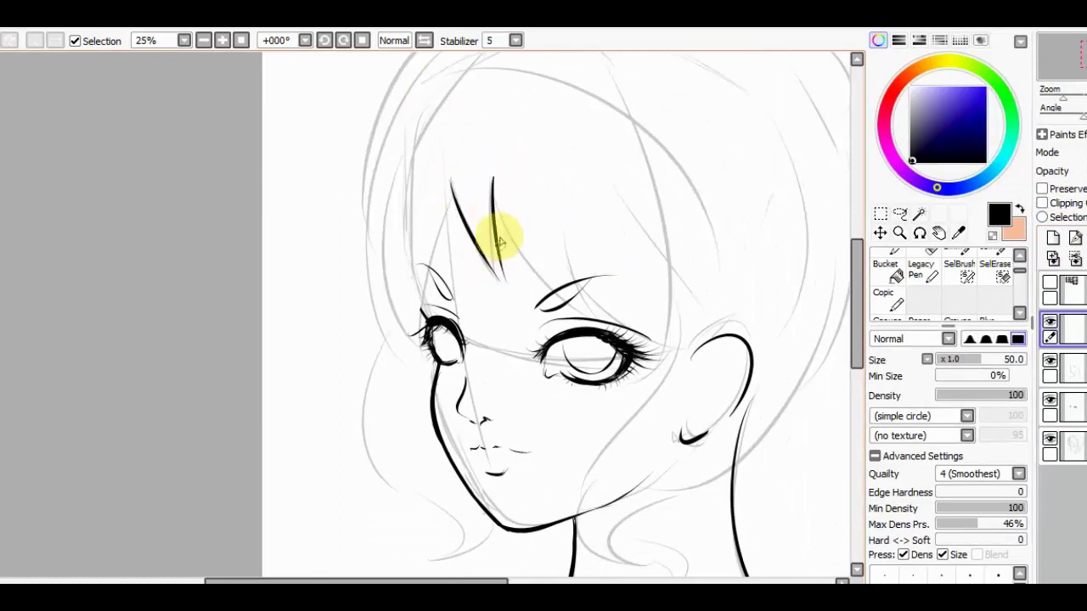
mouse_move(495, 205)
mouse_down()
mouse_move(555, 299)
mouse_move(586, 293)
mouse_up()
drag(564, 225, 606, 301)
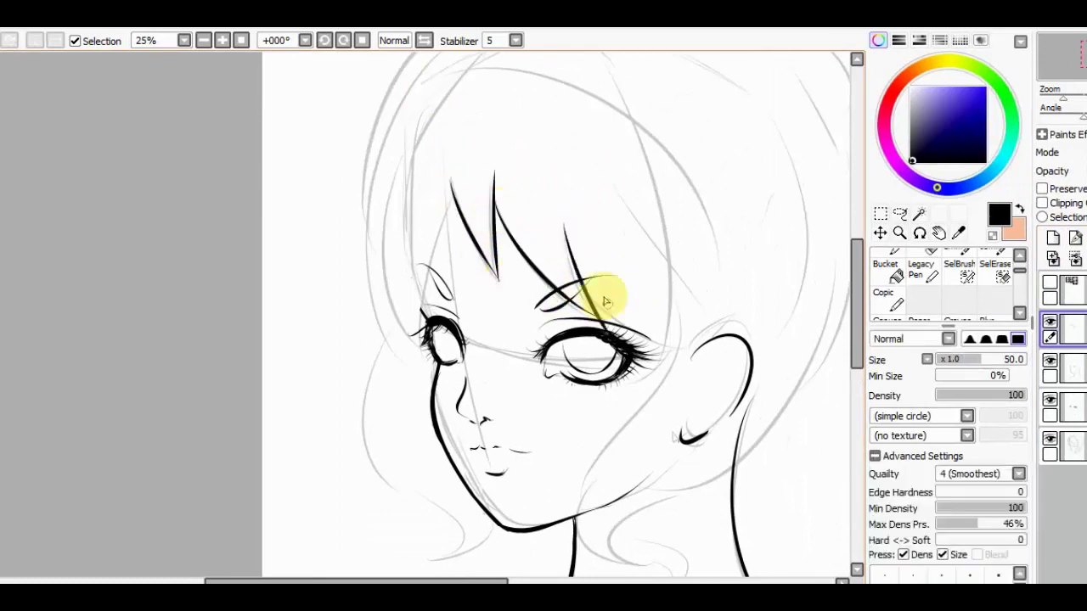
key(e)
key(n)
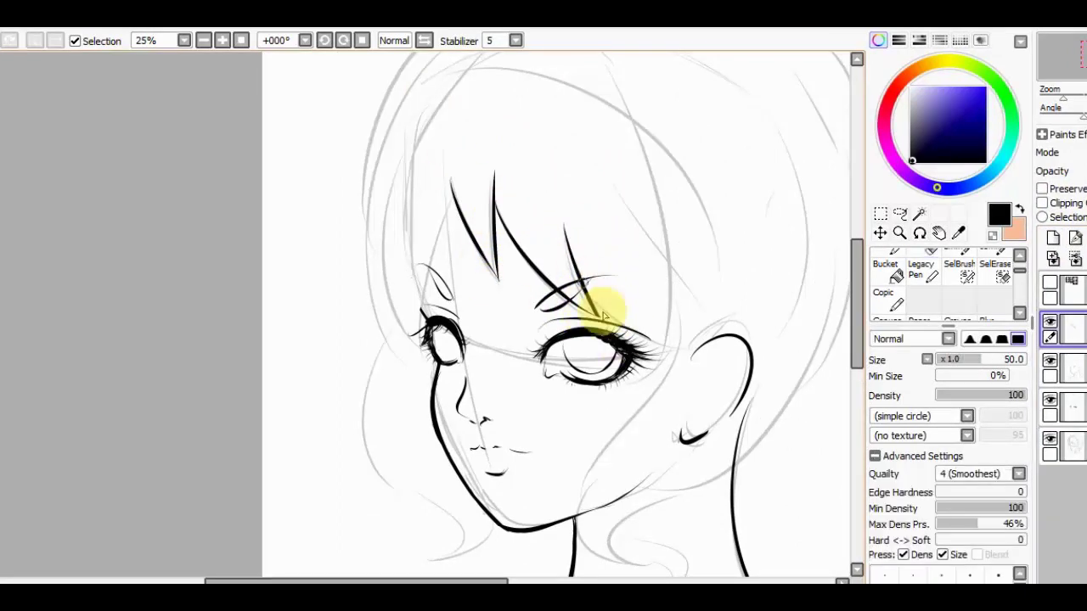
Ink the arched line over the top of the fringe and, in mirrored view, the hair outline curving down the far side.
scroll(554, 113, up, 2)
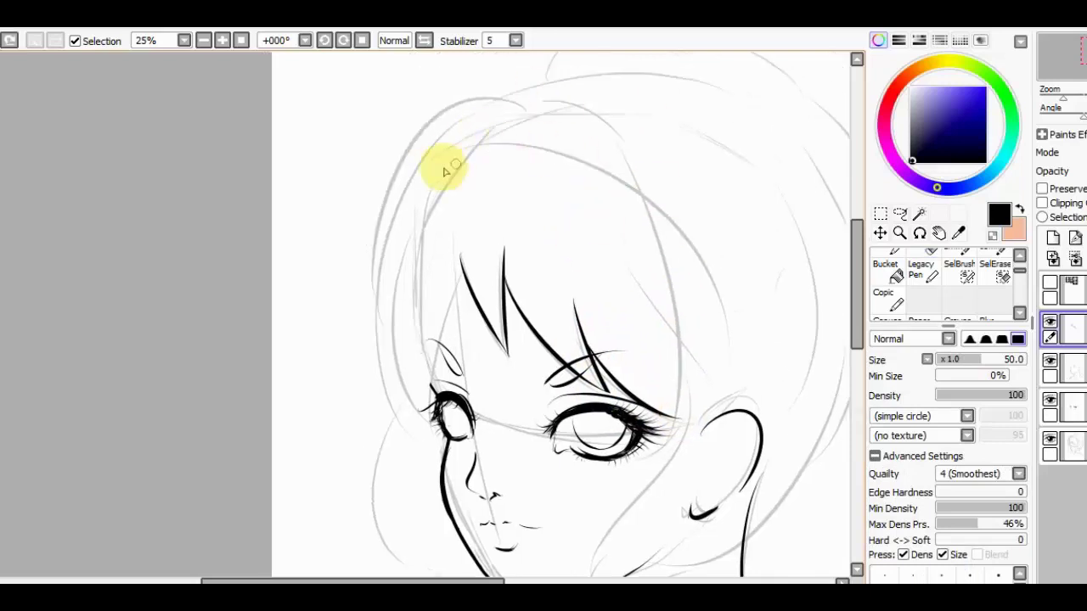
mouse_move(439, 172)
mouse_down()
mouse_move(566, 178)
mouse_move(653, 223)
mouse_up()
scroll(589, 117, down, 1)
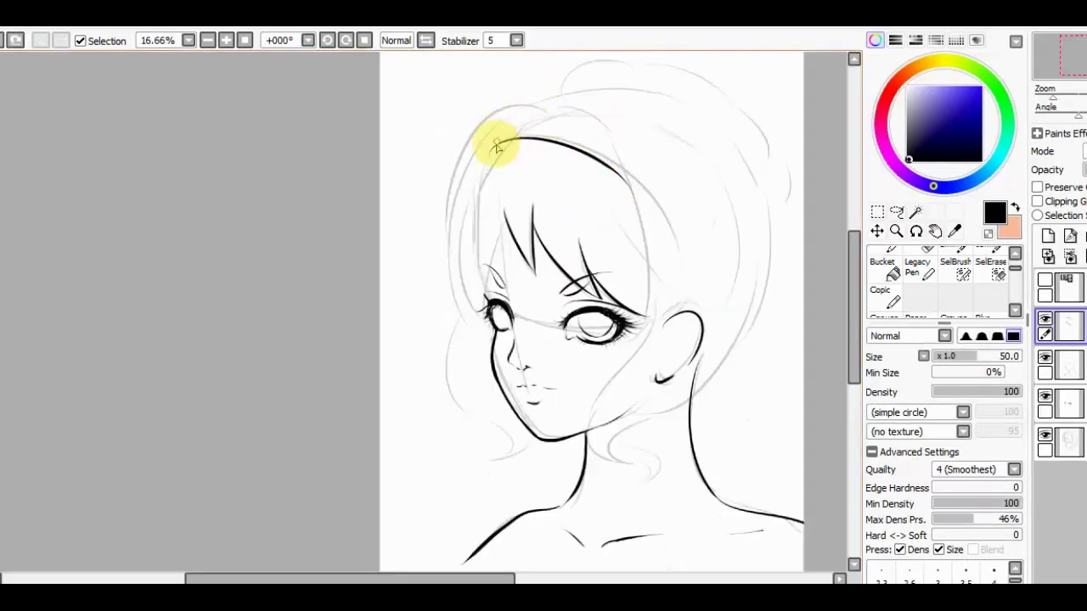
key(h)
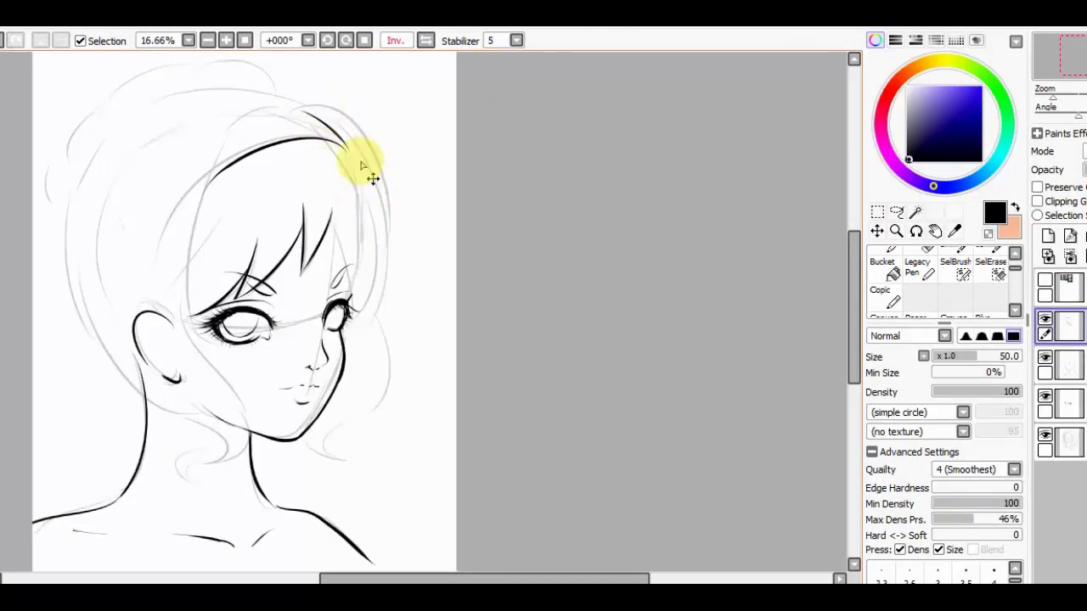
drag(319, 111, 401, 259)
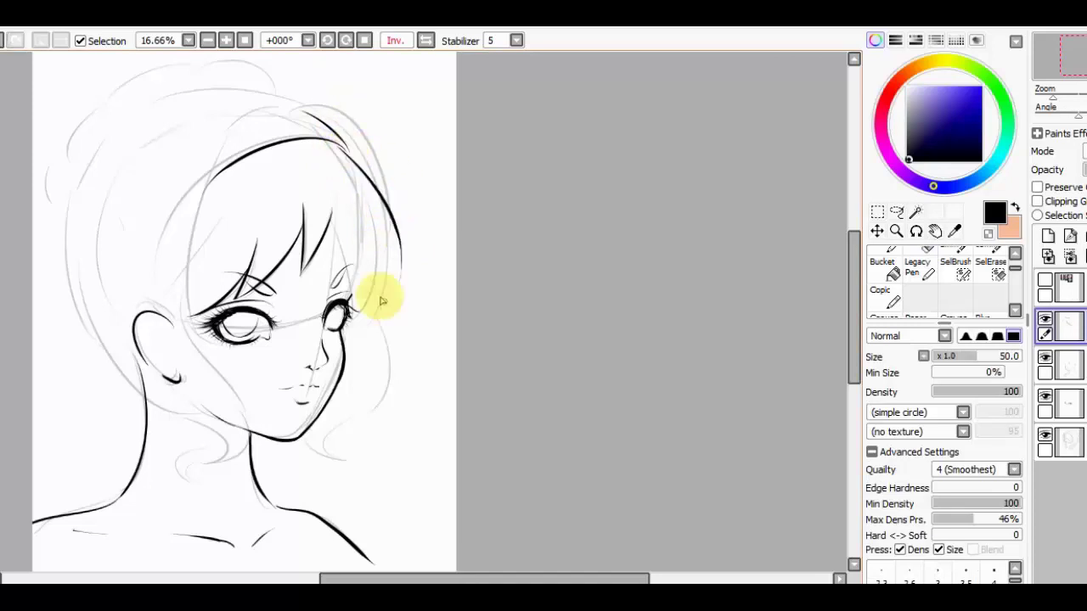
Clean up and rejoin the lines where the arch over the fringe meets the far side's hair outline.
scroll(373, 111, up, 3)
key(e)
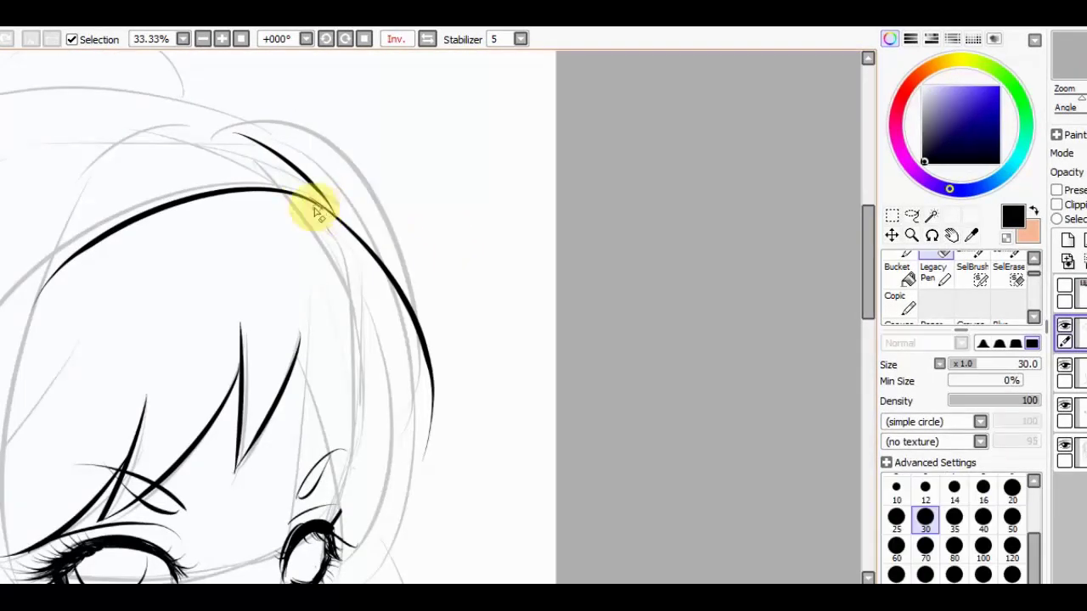
key(n)
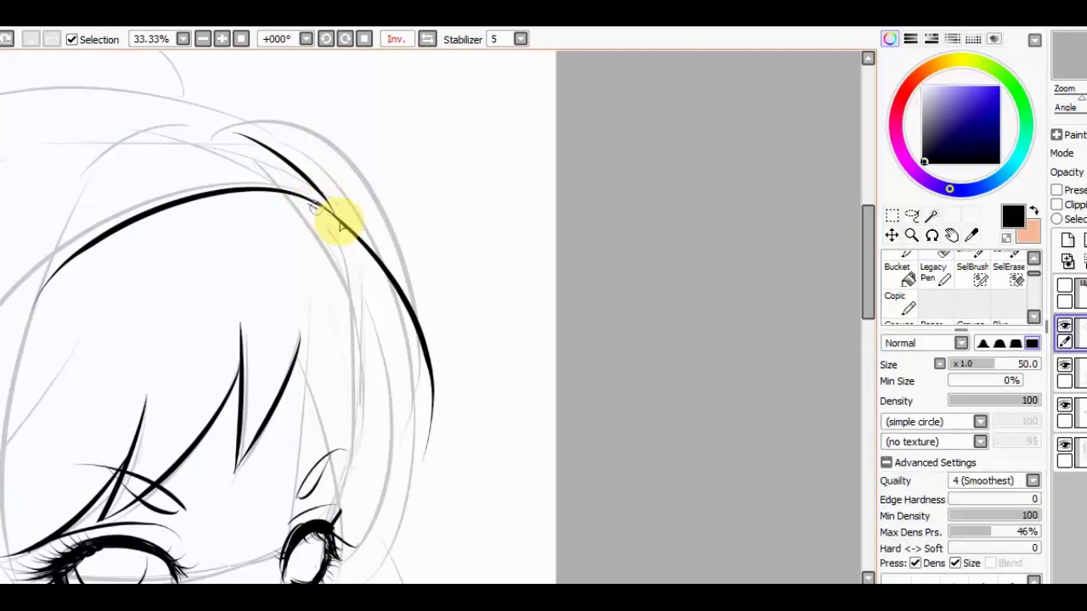
key(e)
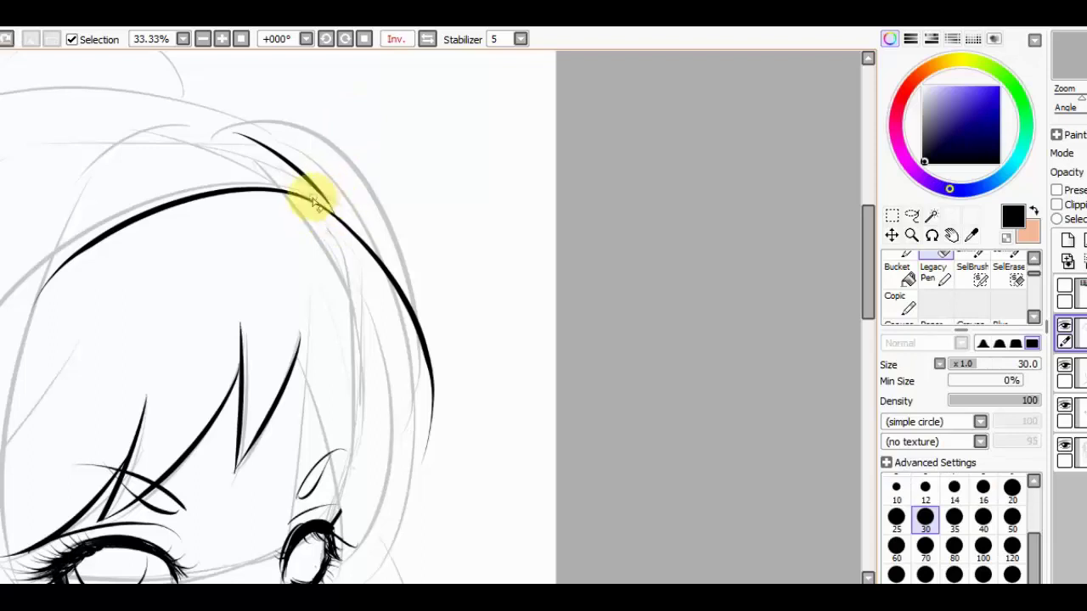
key(n)
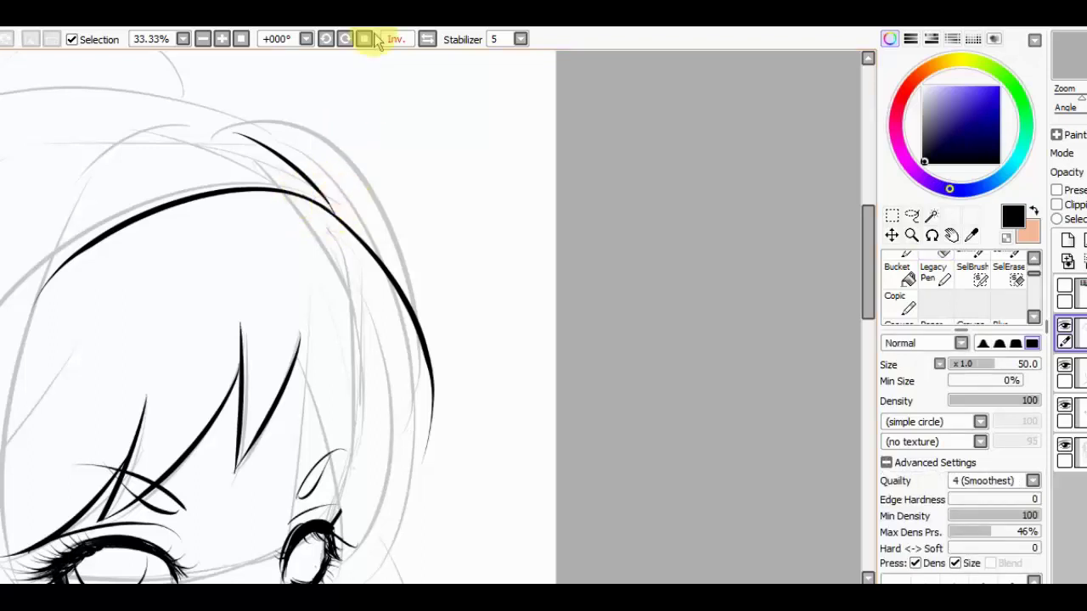
Check the reference hairstyle and ink the far side's wavy lock to a curled tip below the chin, plus a fringe strand beside the far eye.
scroll(449, 223, down, 2)
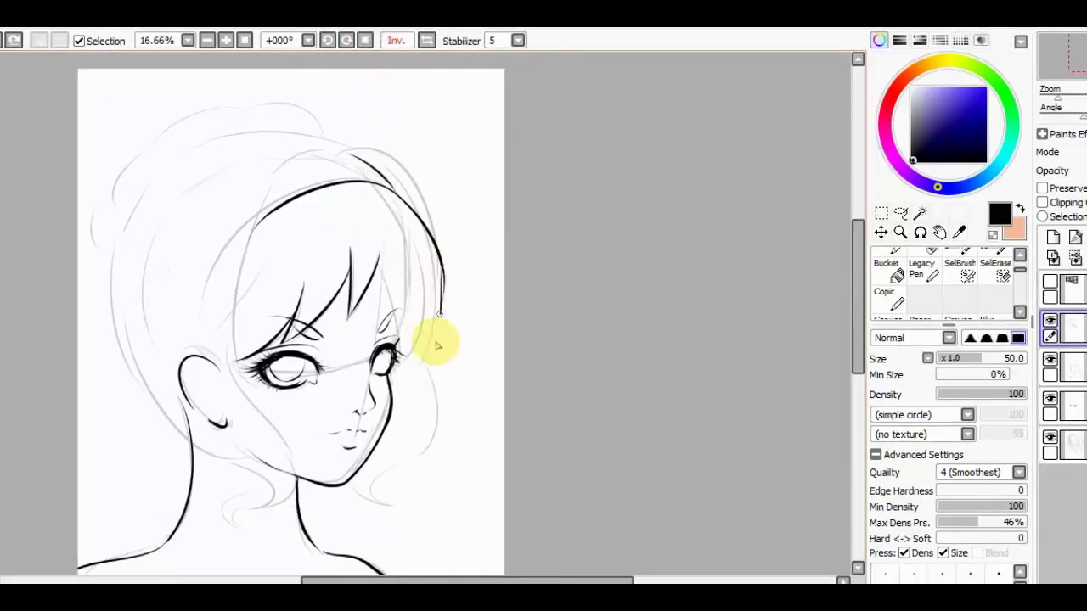
click(1051, 283)
scroll(481, 493, up, 1)
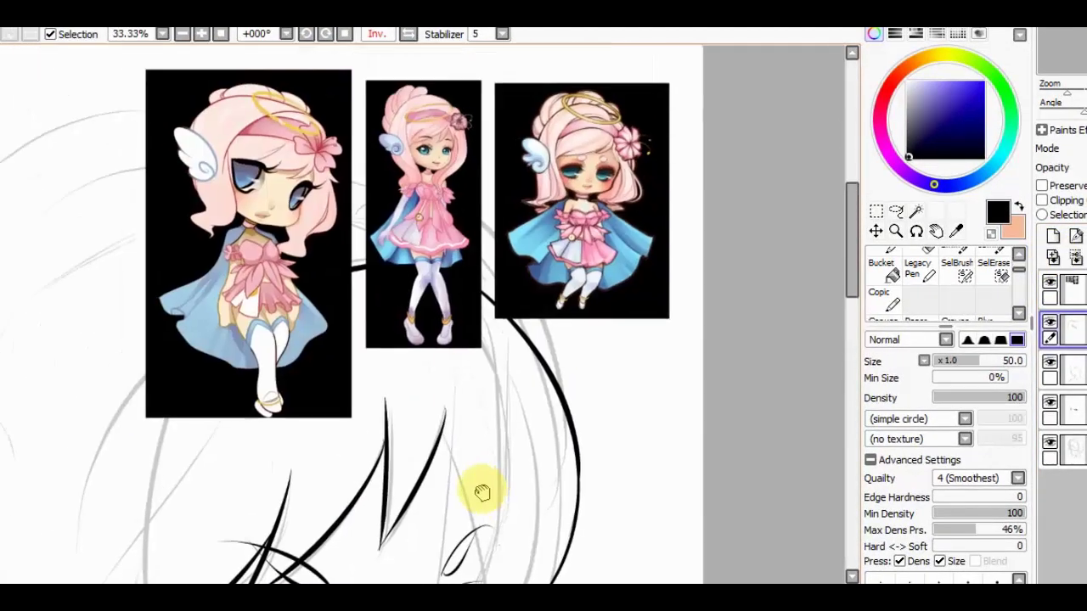
drag(473, 405, 452, 308)
scroll(452, 308, down, 2)
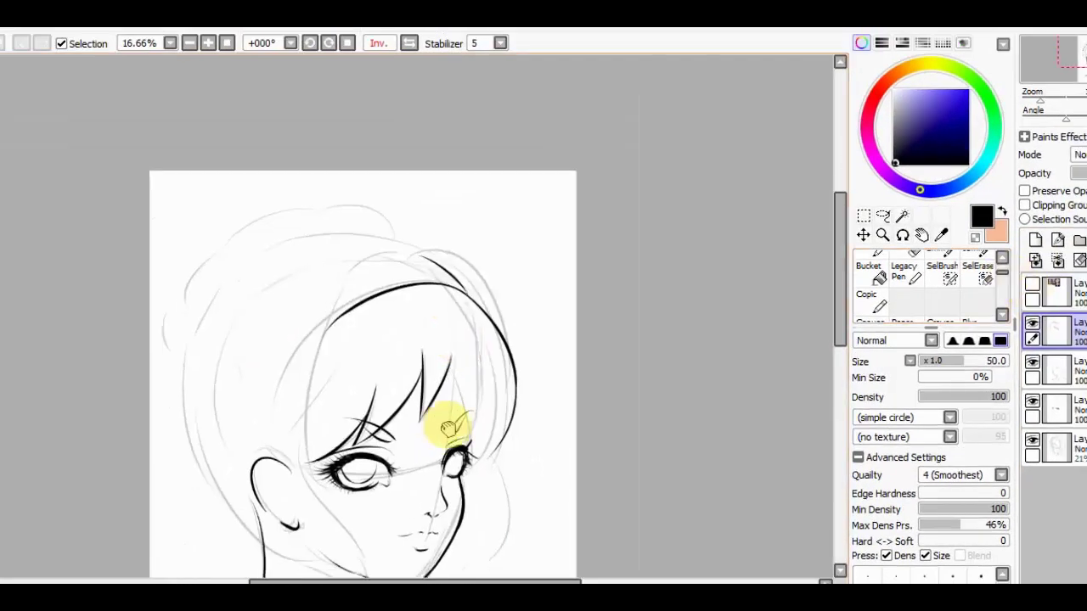
drag(449, 429, 516, 164)
mouse_move(508, 343)
mouse_down()
mouse_move(510, 376)
mouse_move(478, 471)
mouse_move(467, 456)
mouse_move(455, 478)
mouse_up()
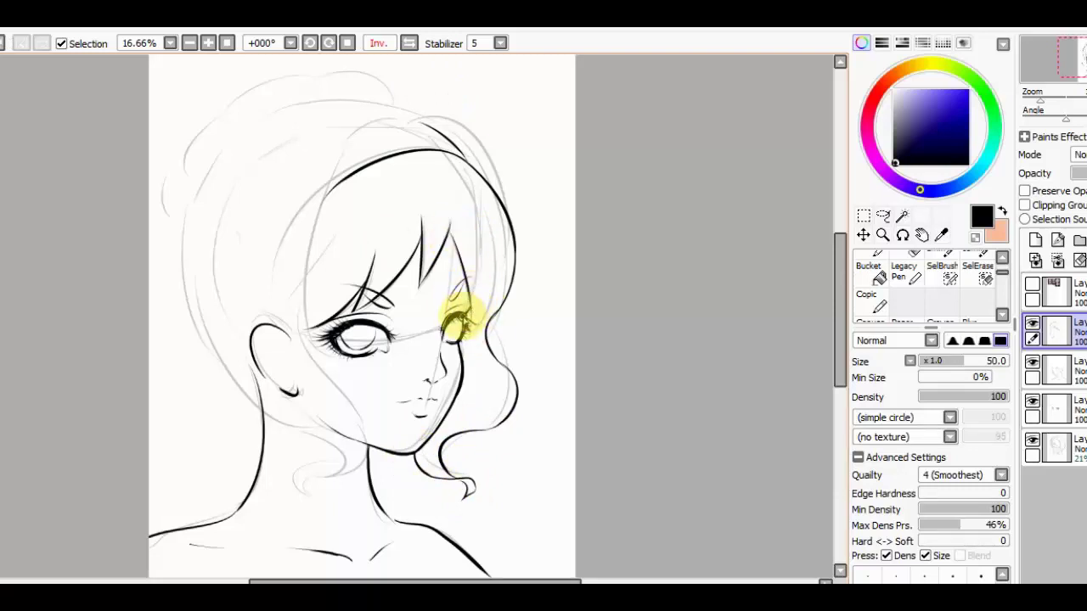
scroll(466, 337, up, 1)
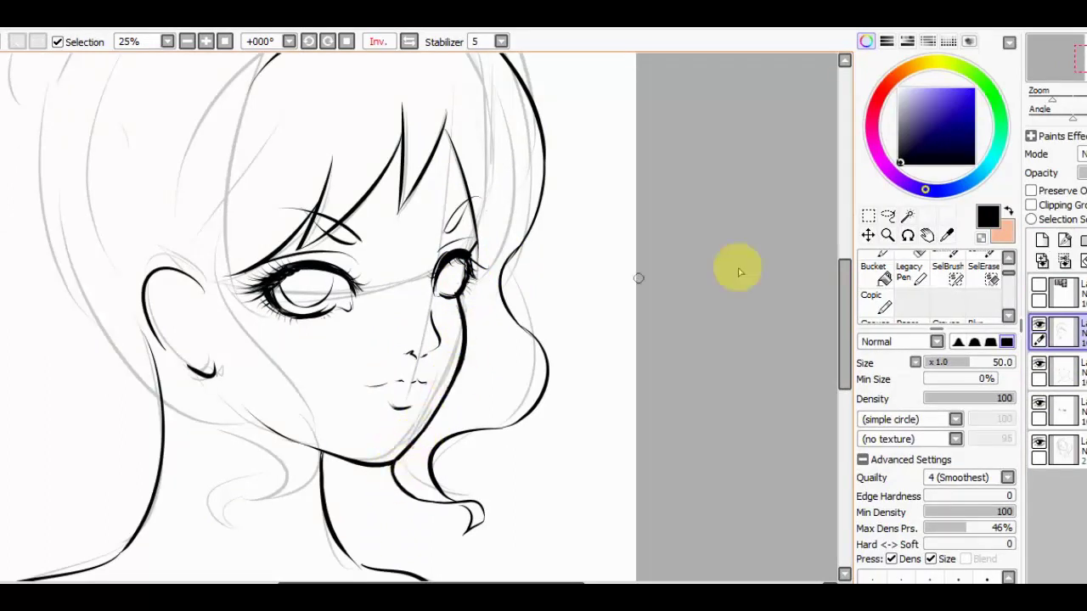
Undo the latest strokes and ink the far side lock's inner edge down along the cheek to the chin.
key(ctrl+z)
key(ctrl+z)
key(ctrl+z)
mouse_move(464, 341)
mouse_down()
mouse_move(432, 417)
mouse_move(393, 442)
mouse_up()
Try inking the hairband's upper edge and the raised hair outline at its far end on Layer4, the face line layer.
click(1061, 371)
click(1039, 363)
drag(254, 213, 300, 262)
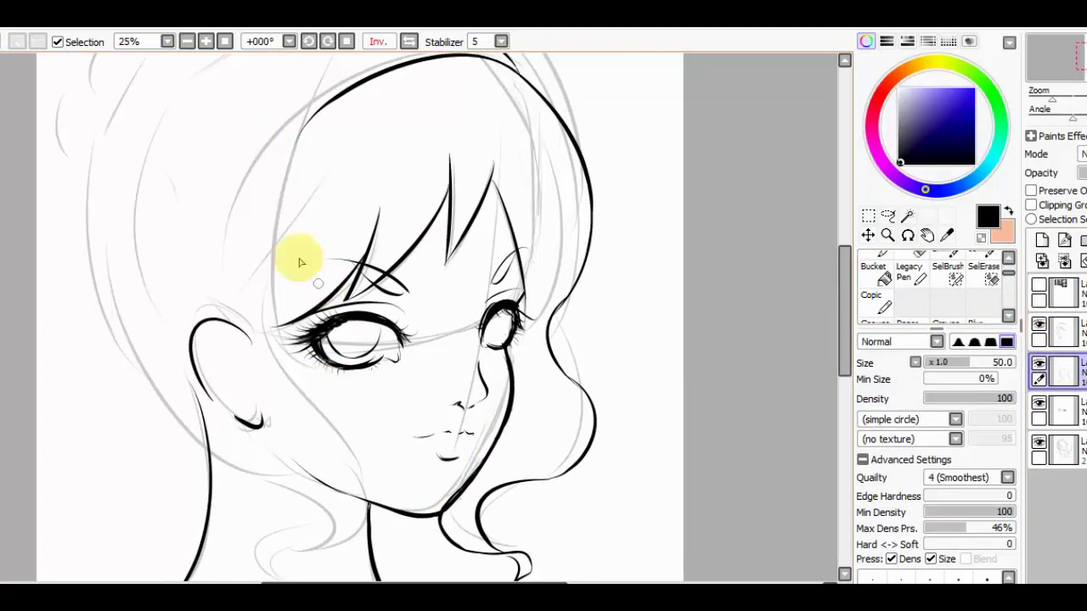
scroll(476, 148, up, 3)
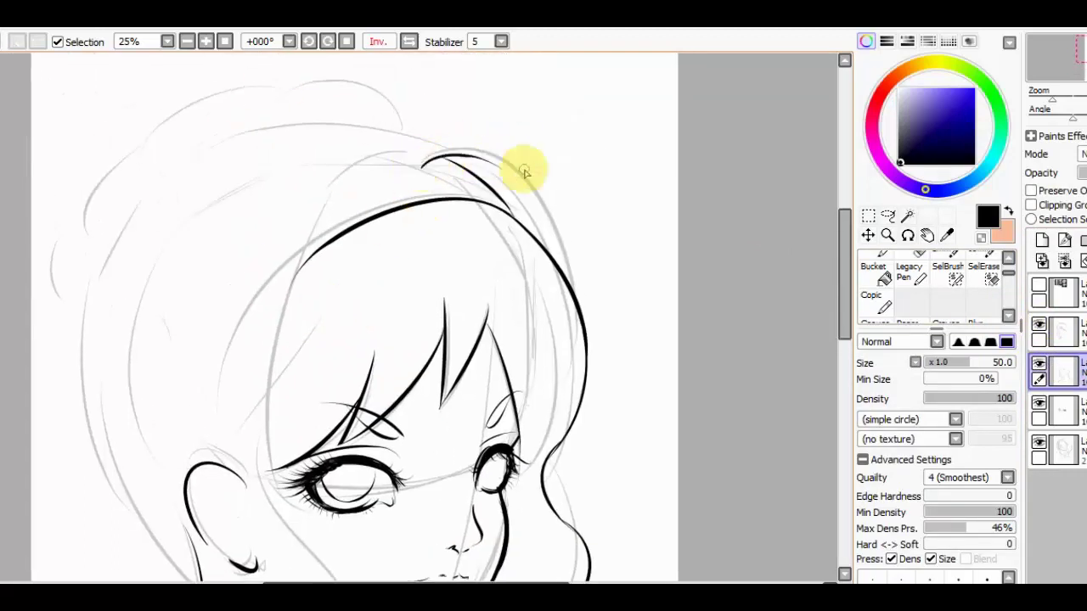
key(ctrl+z)
mouse_move(432, 133)
mouse_down()
mouse_move(340, 177)
mouse_move(418, 177)
mouse_move(549, 213)
mouse_move(578, 208)
mouse_move(581, 293)
mouse_up()
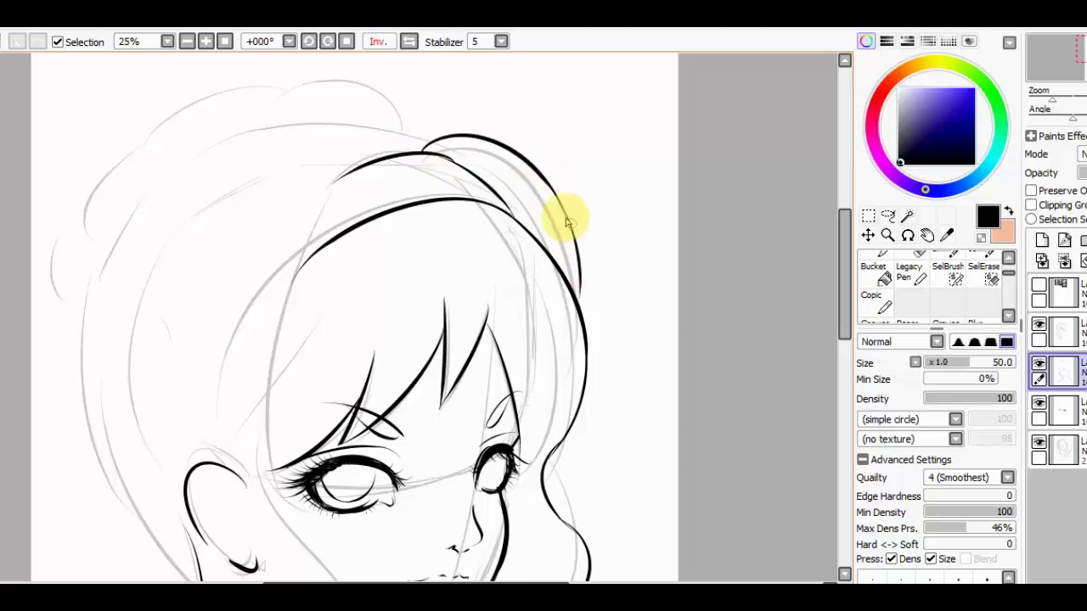
key(minus)
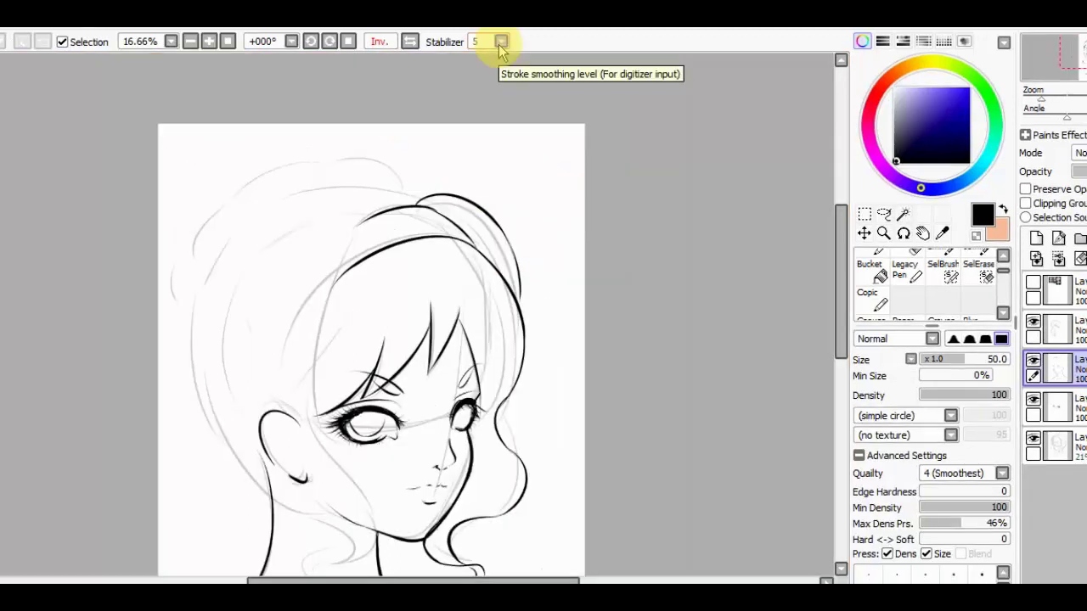
click(1032, 438)
click(1033, 438)
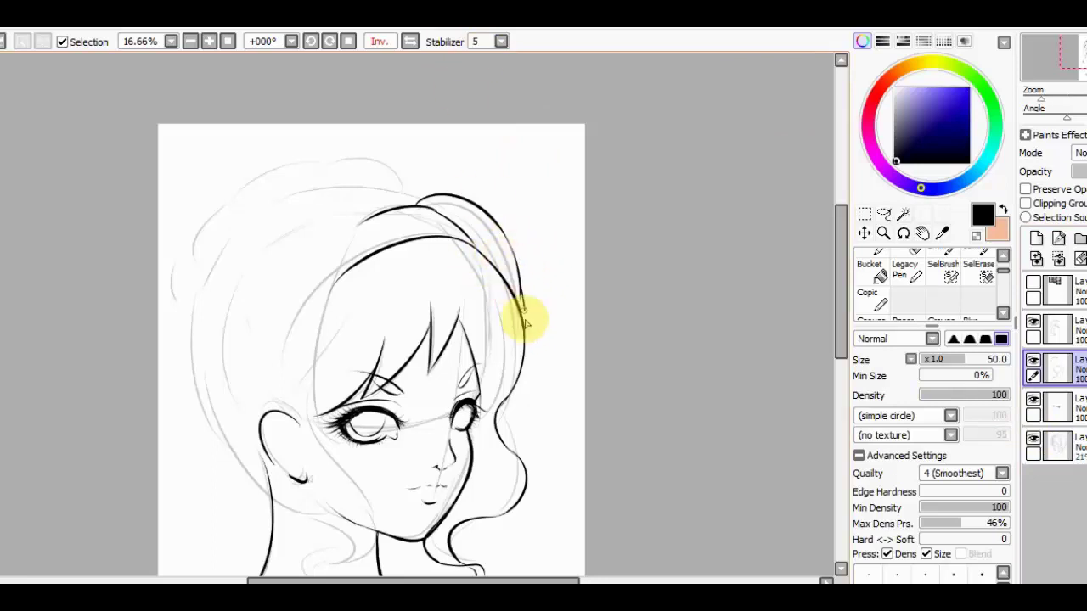
key(e)
key(ctrl+z)
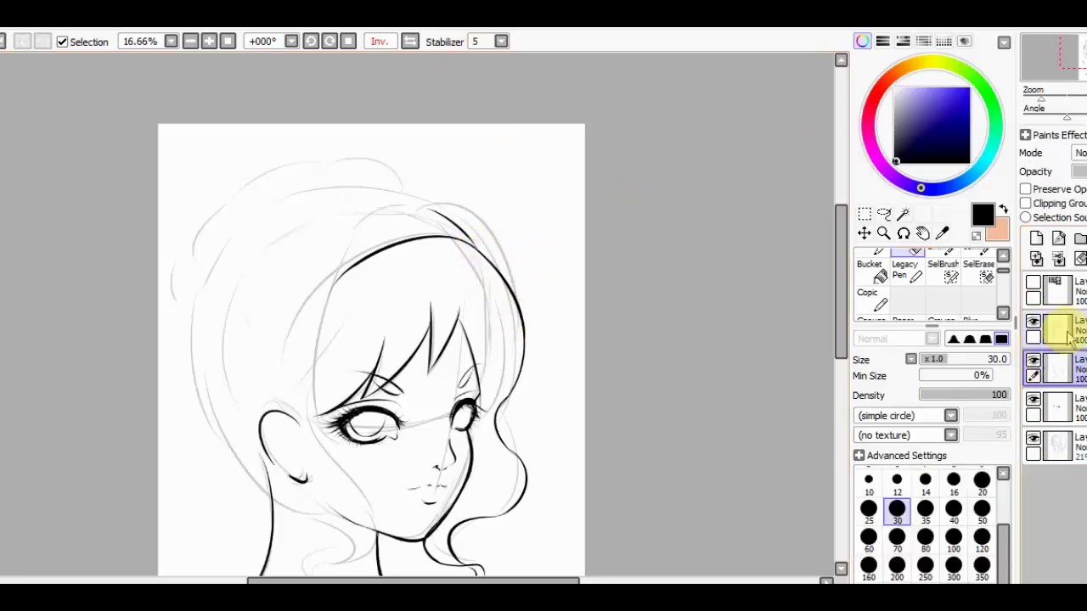
Ink the hairband's upper edge above the fringe on Layer5 and erase the far side outline just below the band's tip.
click(1055, 327)
key(n)
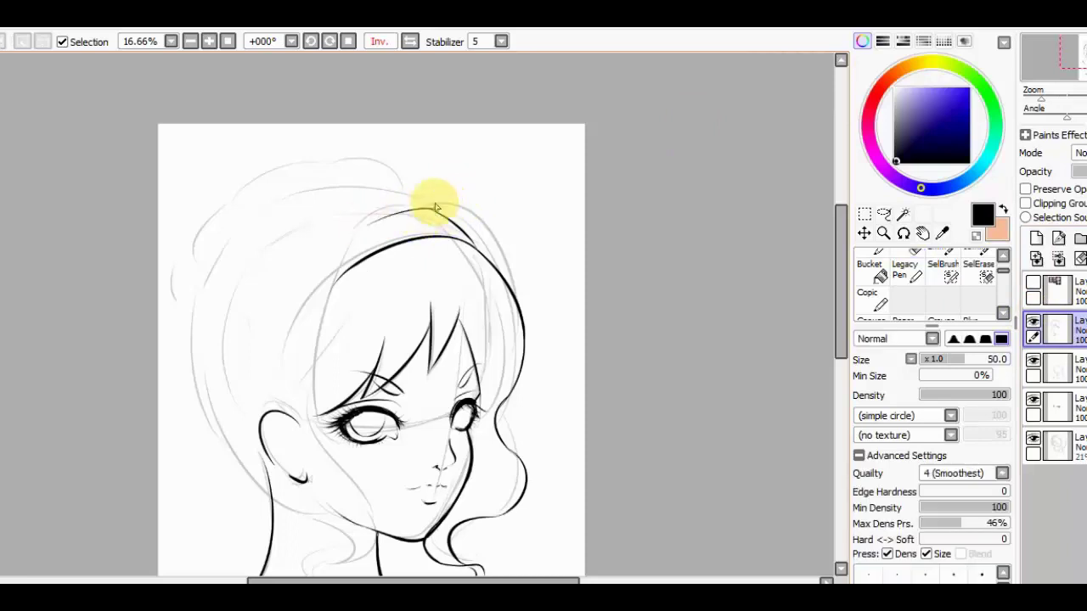
mouse_move(396, 225)
mouse_down()
mouse_move(447, 209)
mouse_move(437, 214)
mouse_move(500, 258)
mouse_up()
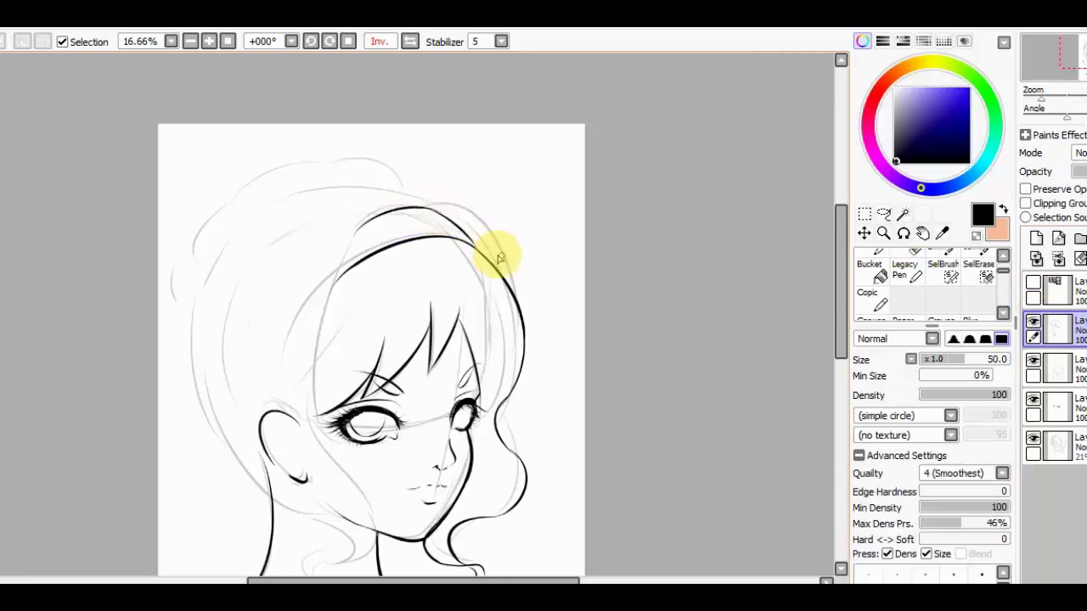
key(e)
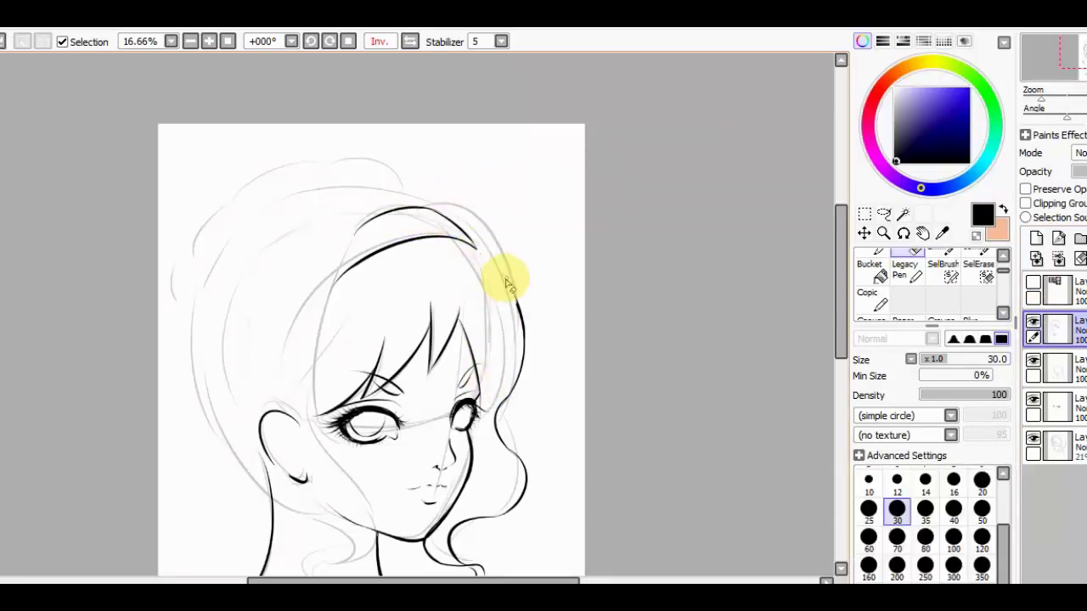
key(n)
Ink the raised outline over the hairband's far end down into the far side hair and clean up its joins.
drag(397, 222, 505, 259)
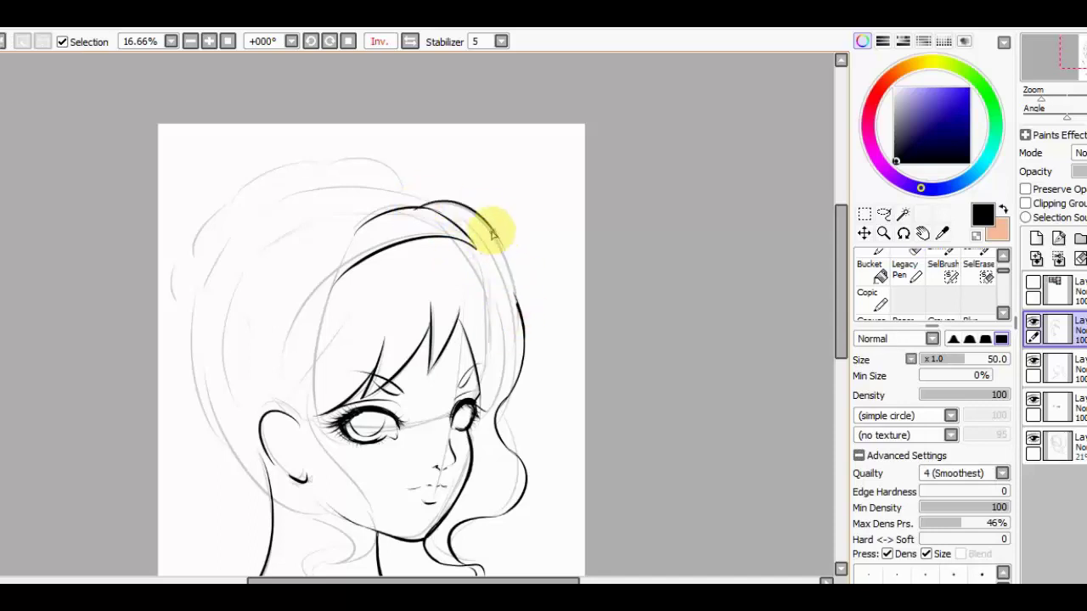
key(e)
key(n)
key(e)
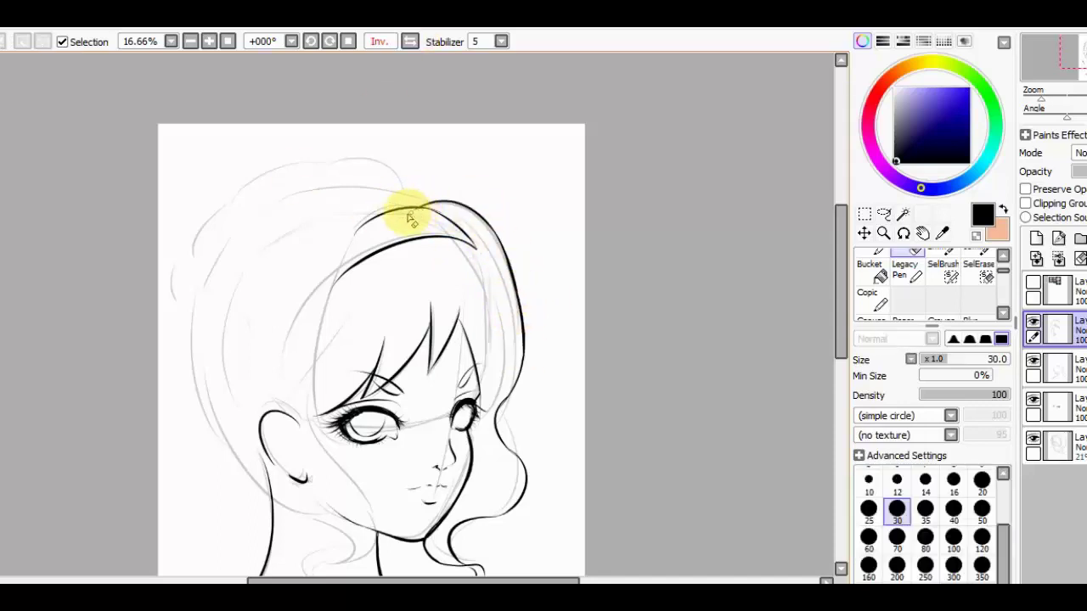
key(n)
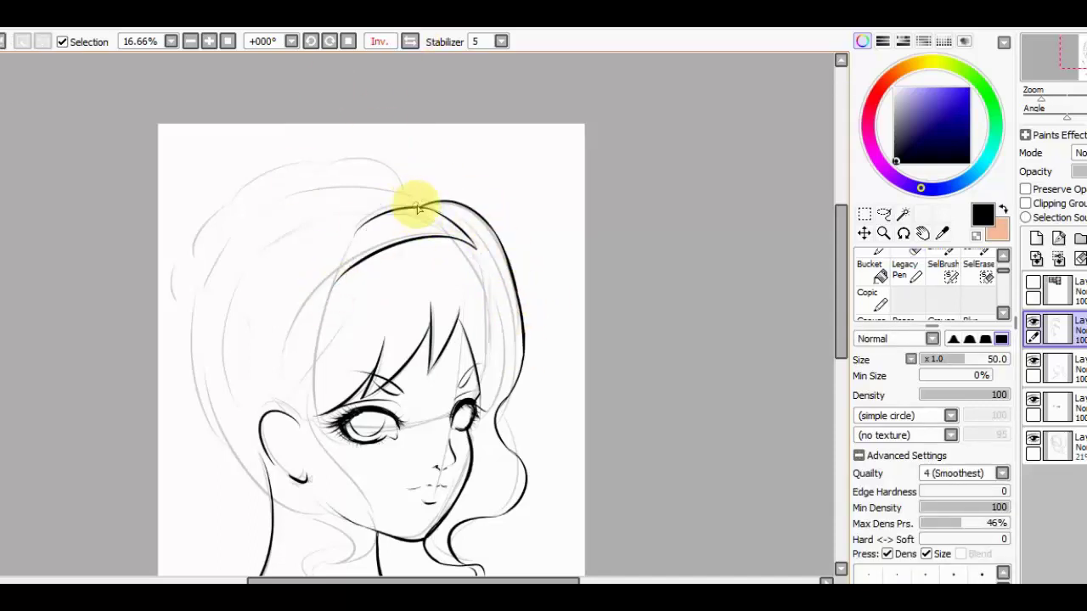
Ink the near side hair edge from the crown across the hairband and down past the near eye to the cheek.
drag(417, 208, 328, 275)
scroll(328, 274, down, 3)
key(ctrl+z)
mouse_move(436, 110)
mouse_down()
mouse_move(357, 204)
mouse_move(328, 340)
mouse_move(355, 365)
mouse_up()
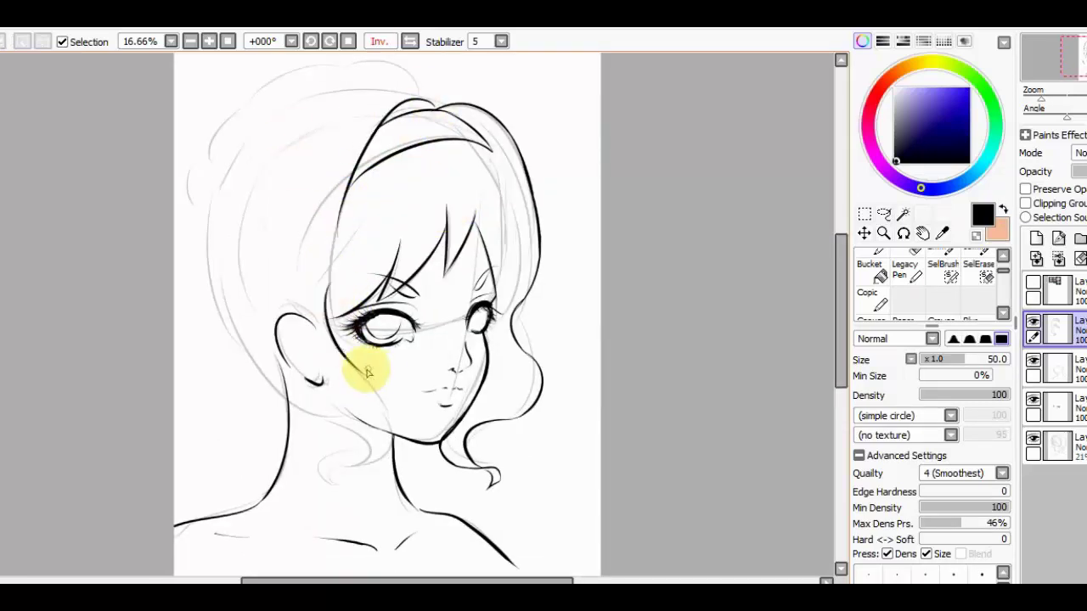
Ink the hair outline down the back of the head and the wavy near side lock to its curled tip beside the neck.
drag(207, 219, 281, 323)
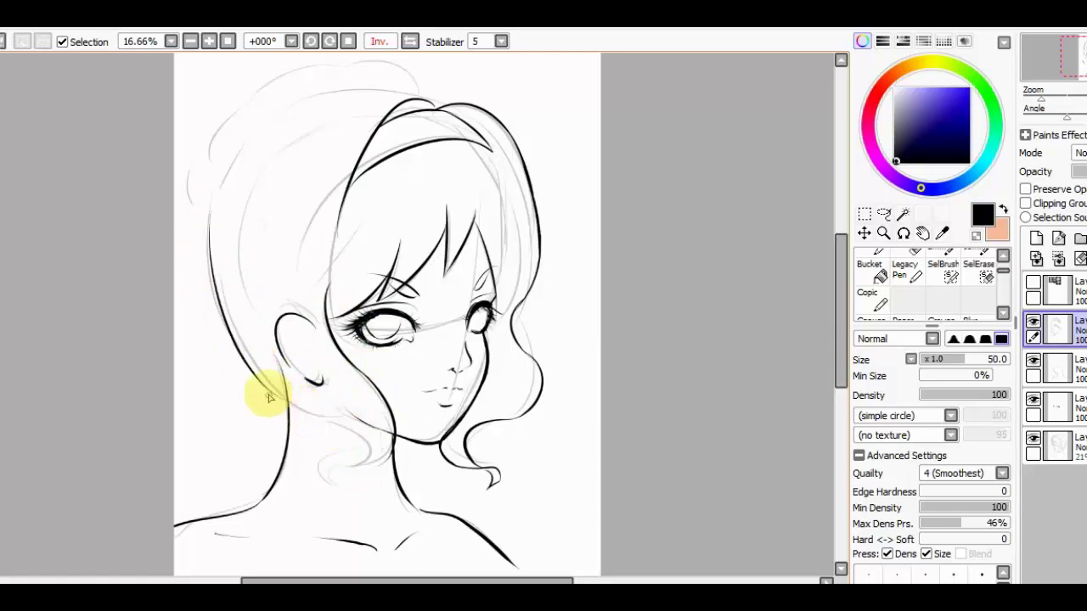
mouse_move(351, 444)
mouse_down()
mouse_move(334, 456)
mouse_move(393, 470)
mouse_up()
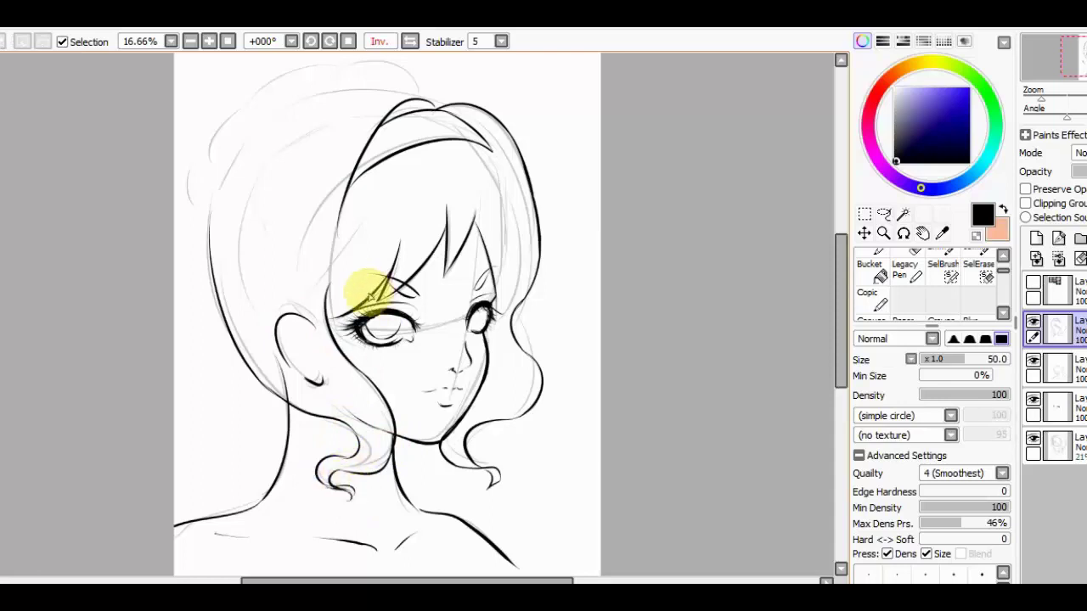
drag(364, 296, 386, 339)
Restore the unmirrored view and ink the updo's scalloped outline from the crown around the back of the head.
click(331, 40)
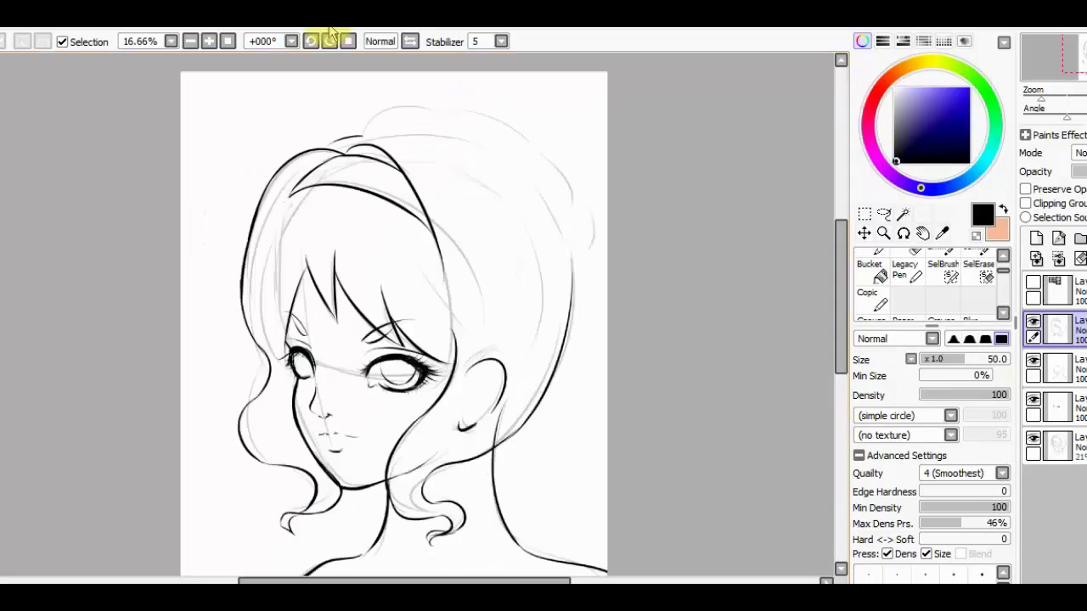
mouse_move(307, 155)
mouse_down()
mouse_move(369, 127)
mouse_move(450, 113)
mouse_up()
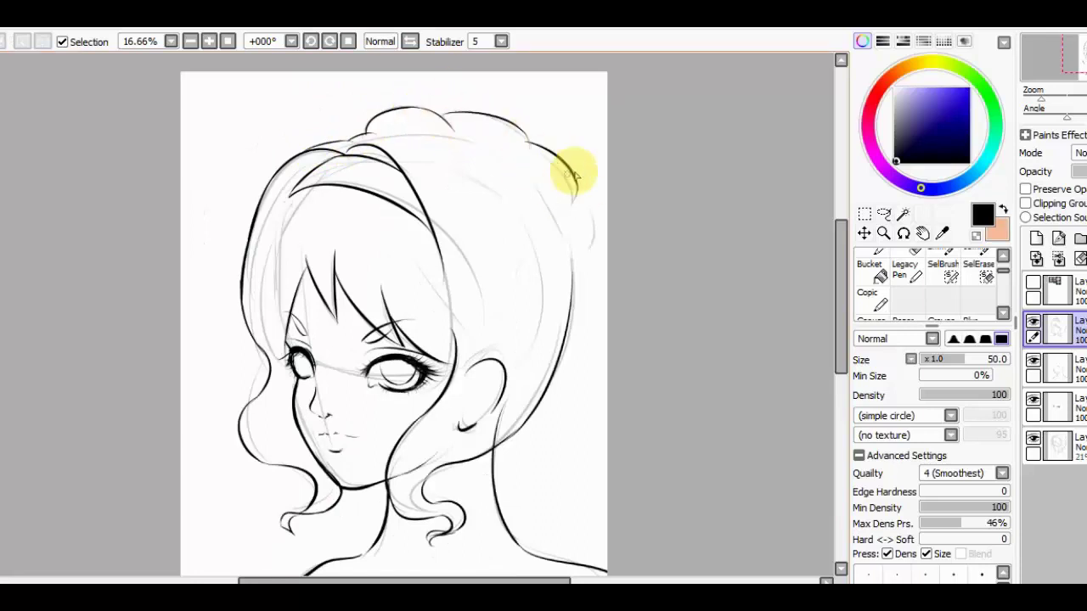
mouse_move(443, 121)
mouse_down()
mouse_move(456, 114)
mouse_move(521, 145)
mouse_move(575, 195)
mouse_move(577, 329)
mouse_move(575, 316)
mouse_up()
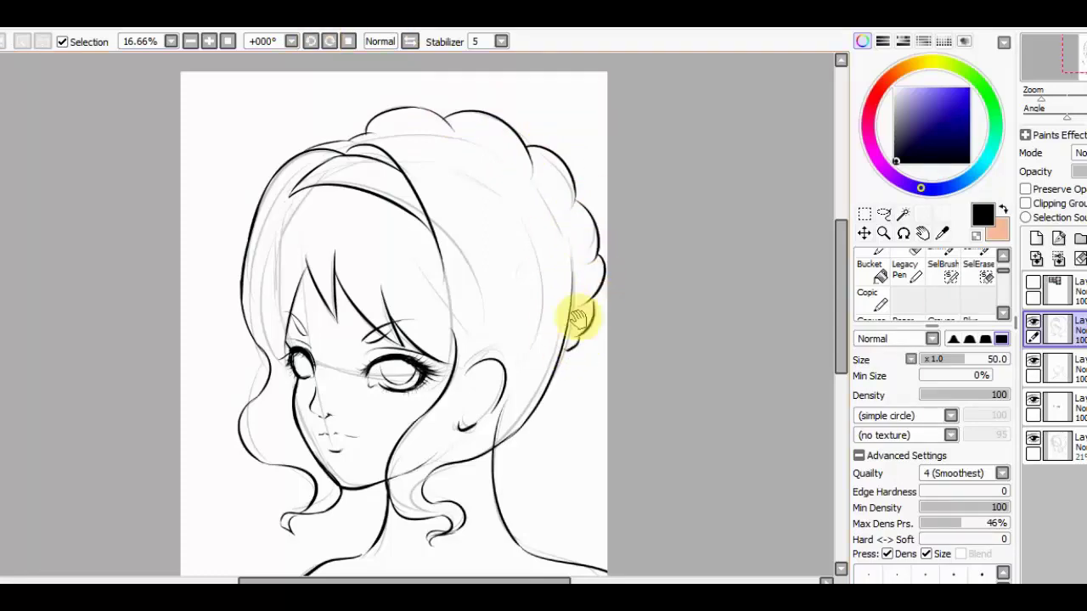
Check the reference layer, then on Layer4 ink the hair flower's thin stamens and scalloped lower petal at the hairband's far end.
scroll(416, 314, up, 2)
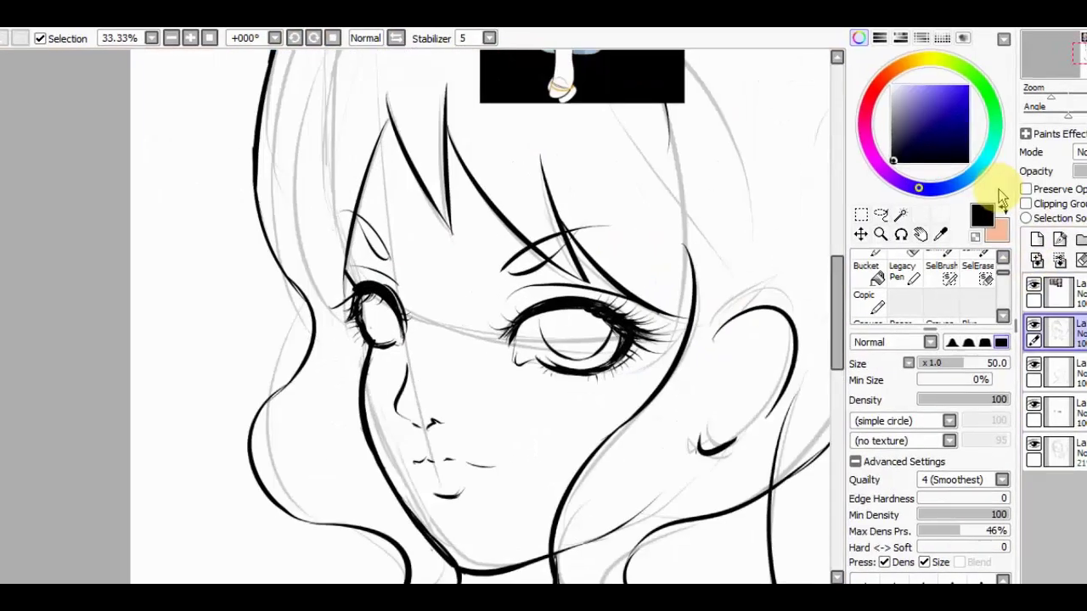
drag(504, 235, 444, 461)
scroll(448, 413, down, 1)
scroll(448, 413, down, 2)
click(1015, 289)
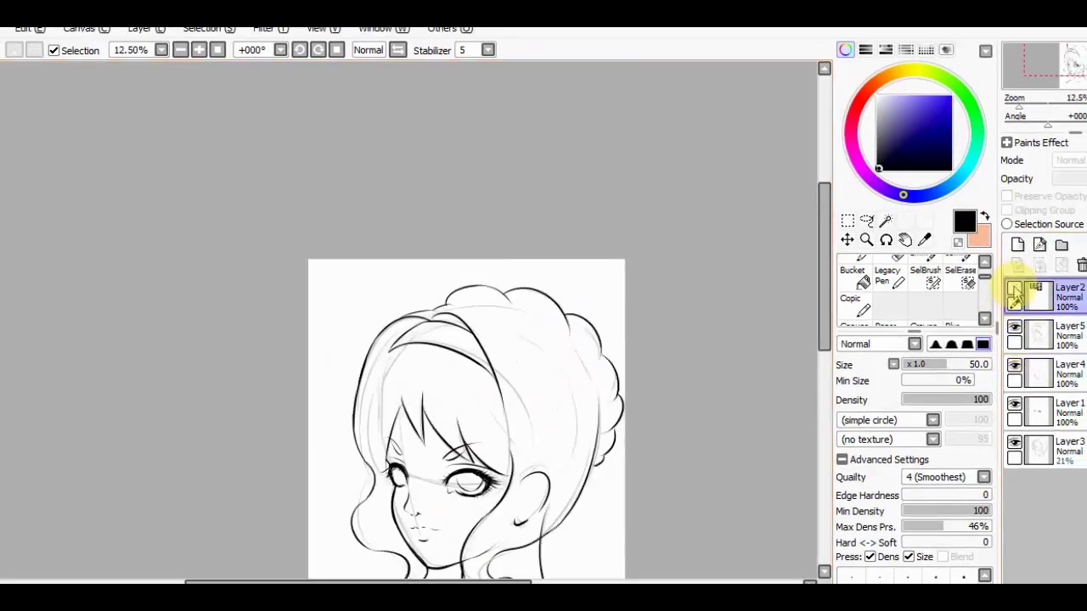
scroll(444, 315, up, 2)
click(1044, 372)
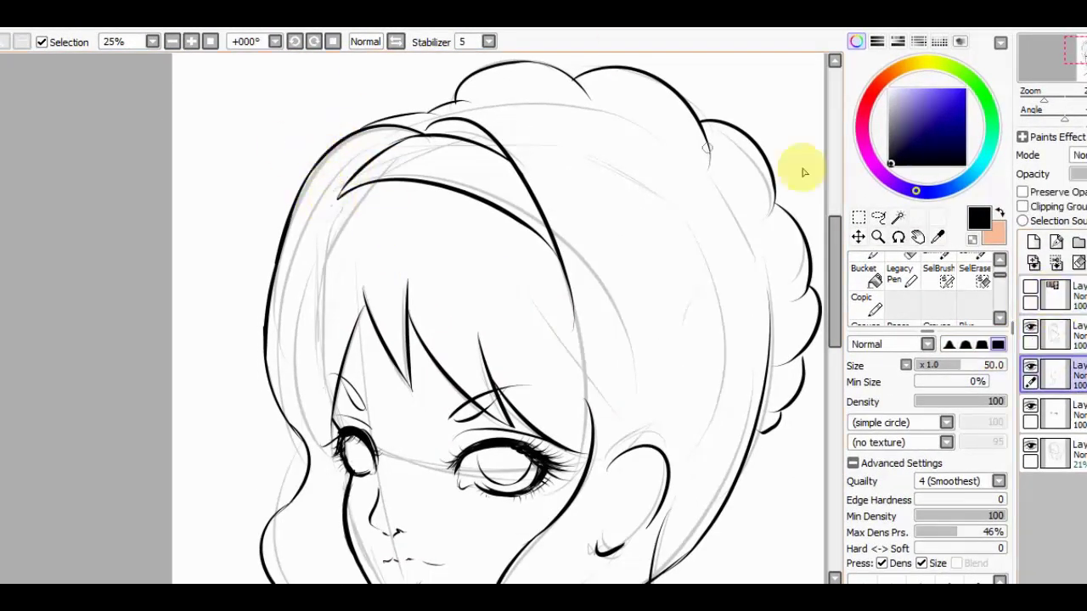
click(1029, 288)
scroll(223, 417, up, 1)
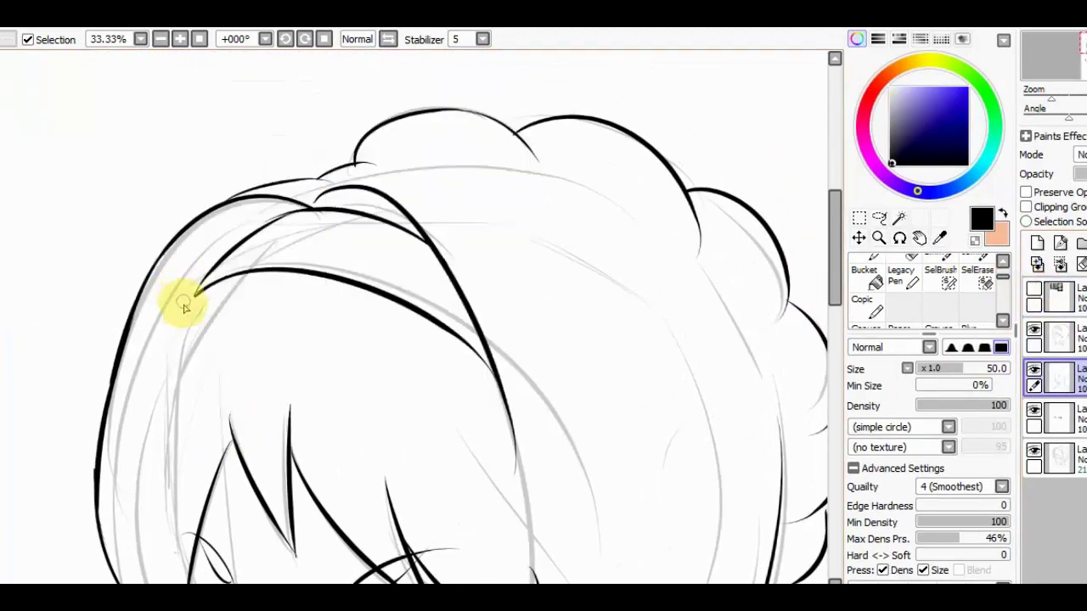
mouse_move(184, 307)
mouse_down()
mouse_move(105, 244)
mouse_move(68, 279)
mouse_move(88, 331)
mouse_move(68, 311)
mouse_up()
scroll(68, 311, down, 1)
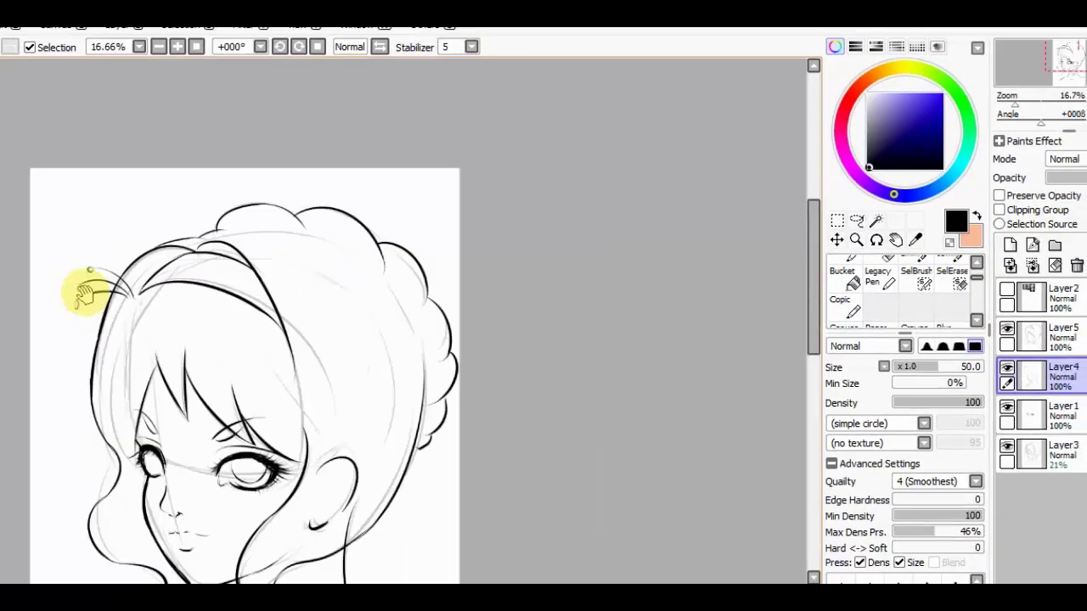
scroll(85, 293, up, 1)
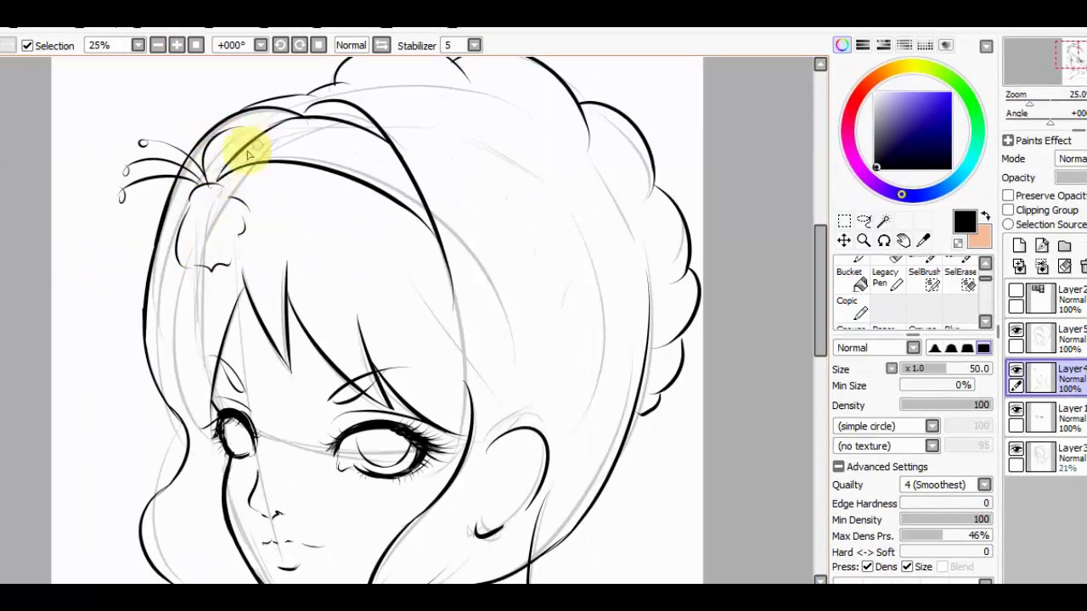
Ink the flower's upper petal with its ruffled tip and add fine strokes around the flower's centre.
scroll(243, 150, down, 1)
key(h)
key(h)
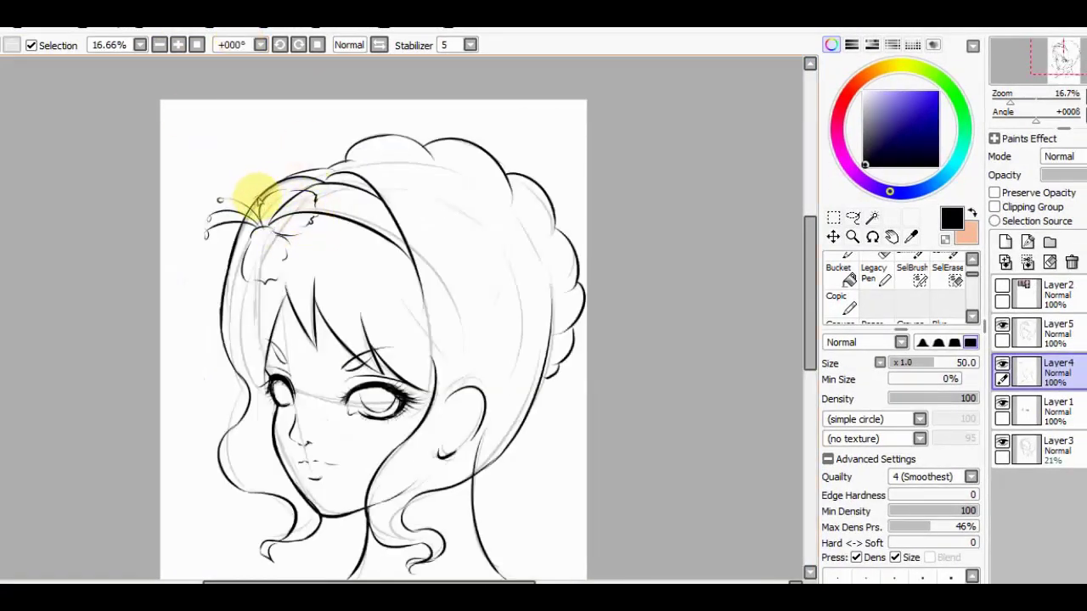
mouse_move(231, 239)
mouse_down()
mouse_move(207, 270)
mouse_move(238, 266)
mouse_up()
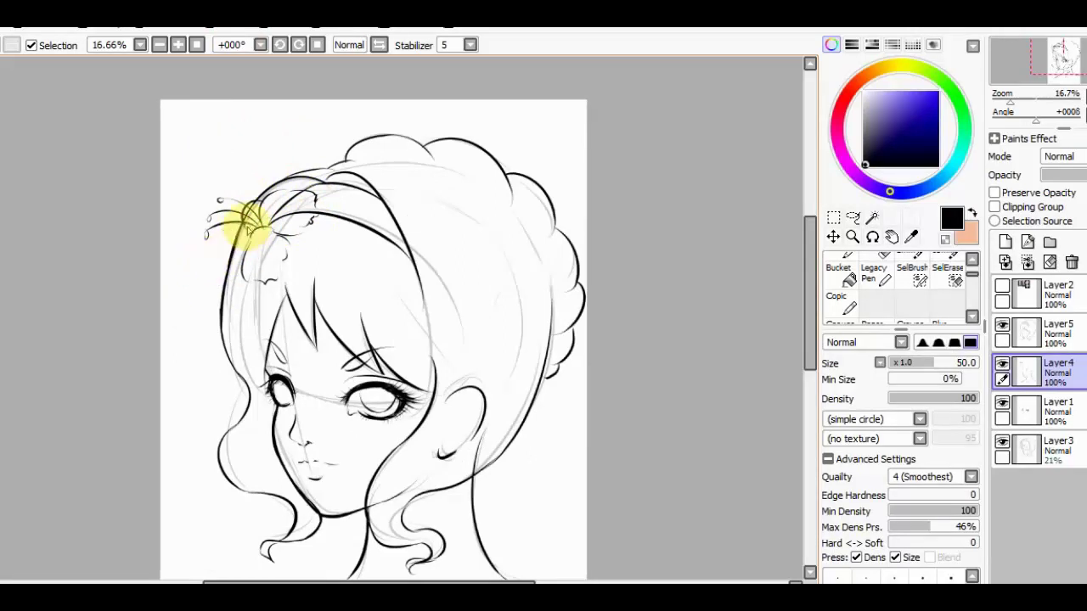
Mirror the view, hide the sketch on Layer3, and ink a small pointed petal below the flower's stamens.
click(298, 44)
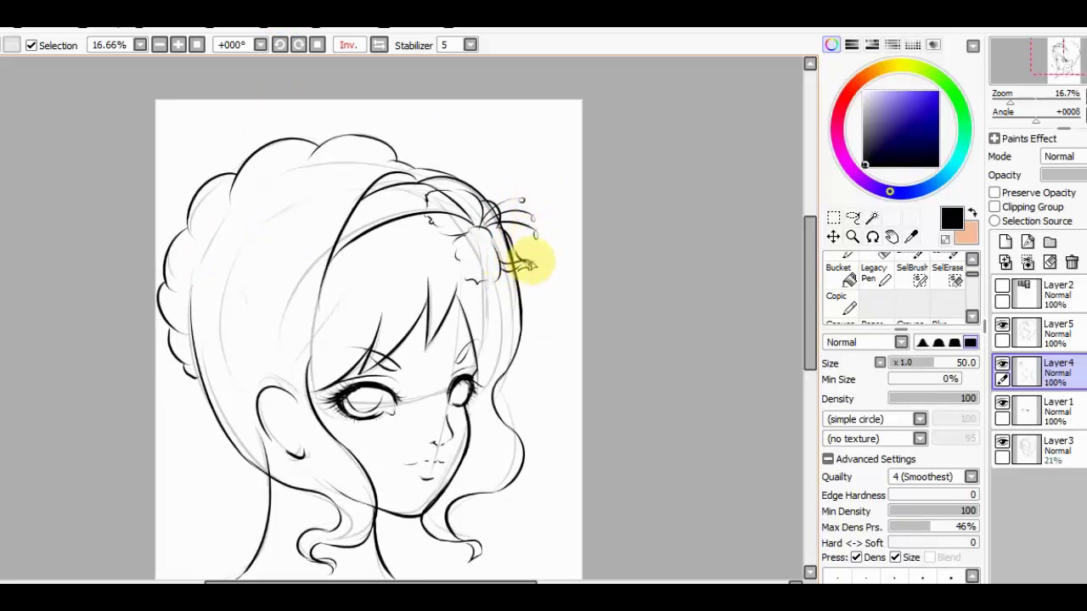
scroll(388, 260, down, 3)
click(1003, 443)
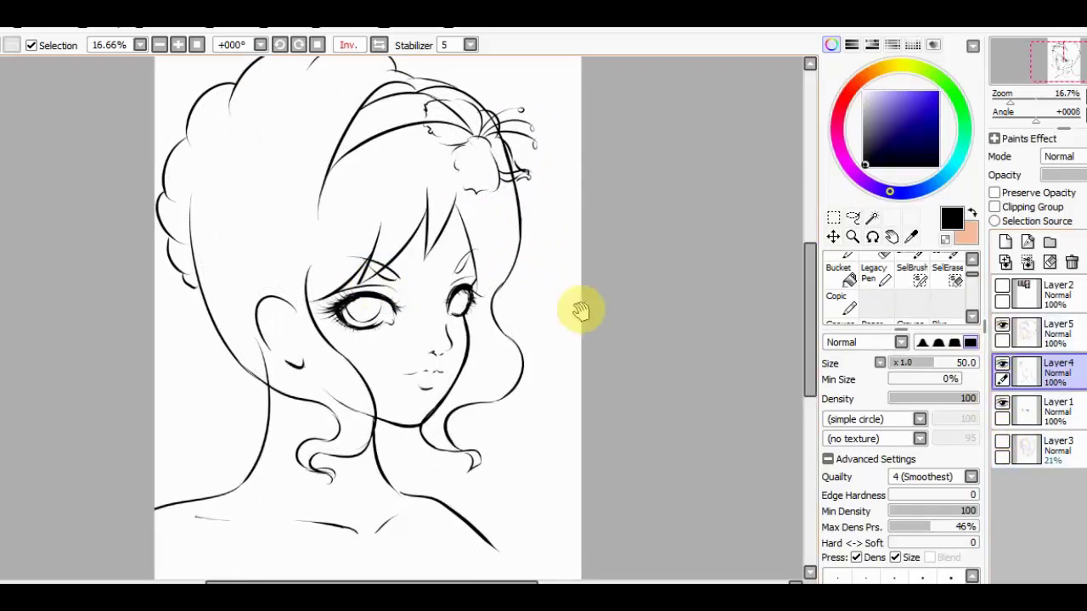
scroll(586, 280, up, 2)
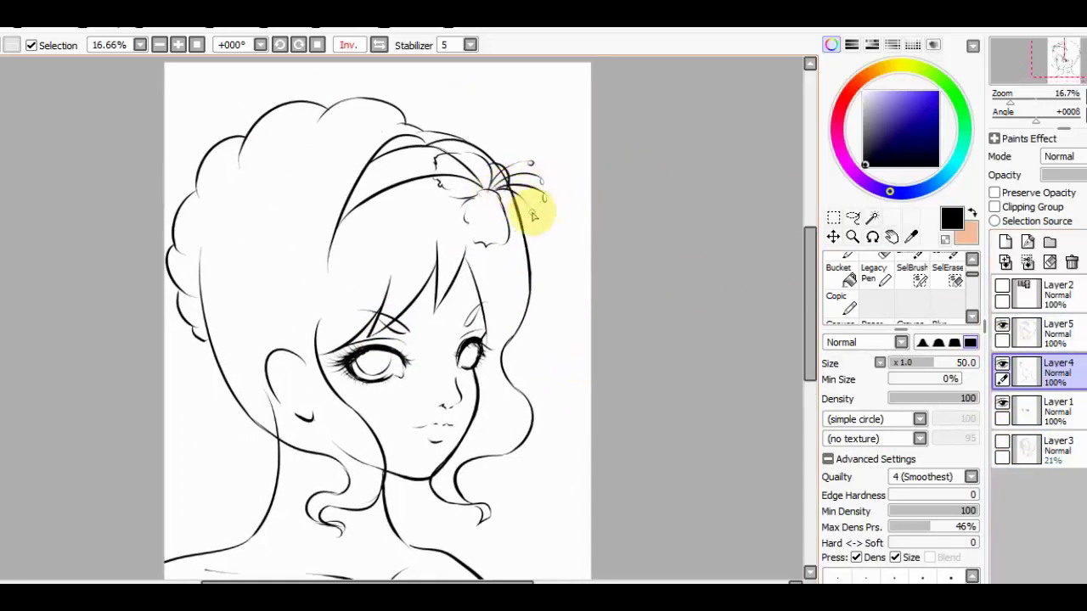
drag(505, 210, 544, 229)
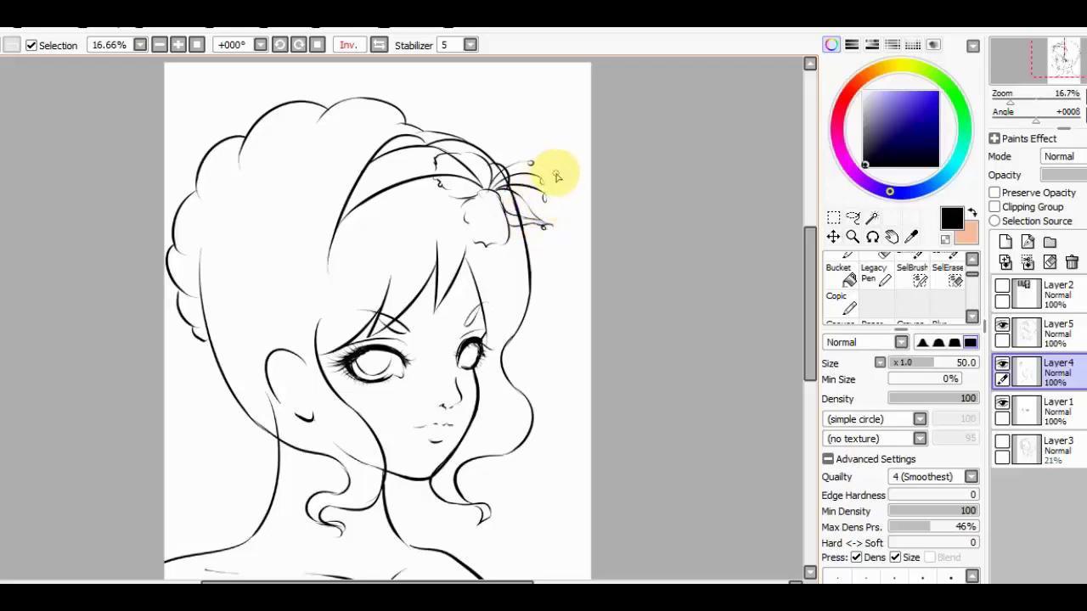
Isolate Layer5 by hiding Layer4 and Layer1 to examine the hair line art, and show both layers again.
scroll(558, 117, down, 1)
scroll(561, 116, up, 2)
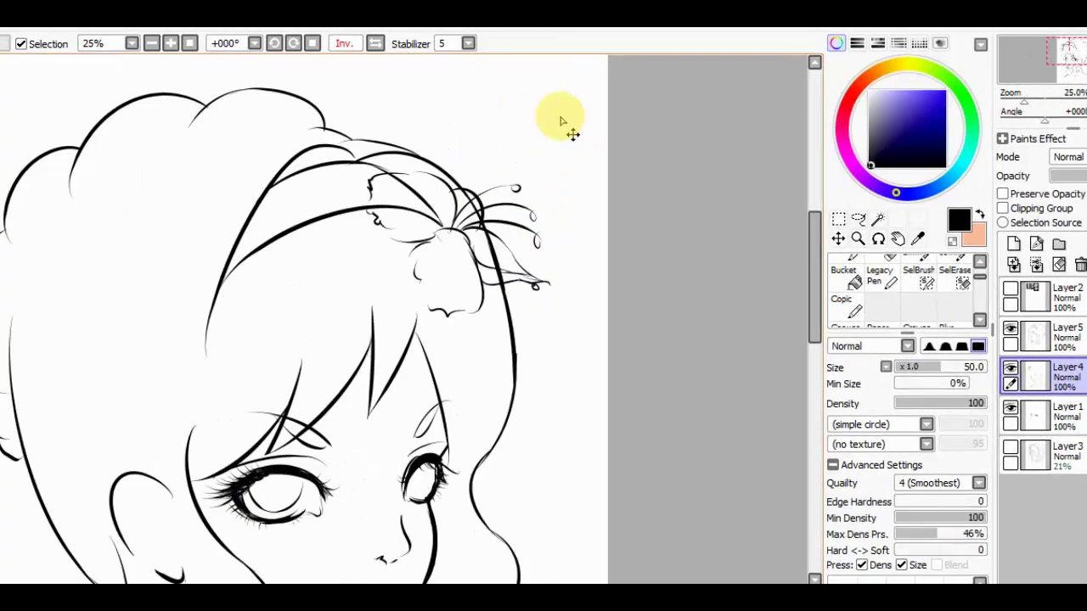
scroll(559, 117, down, 1)
click(1009, 368)
click(1010, 408)
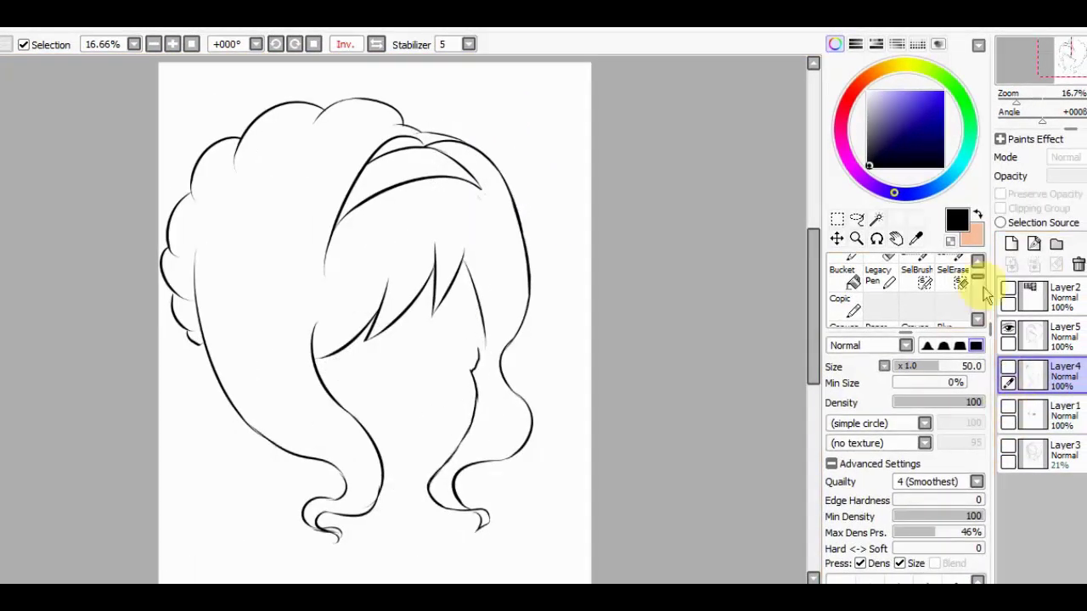
click(1033, 335)
key(ctrl+plus)
key(ctrl+plus)
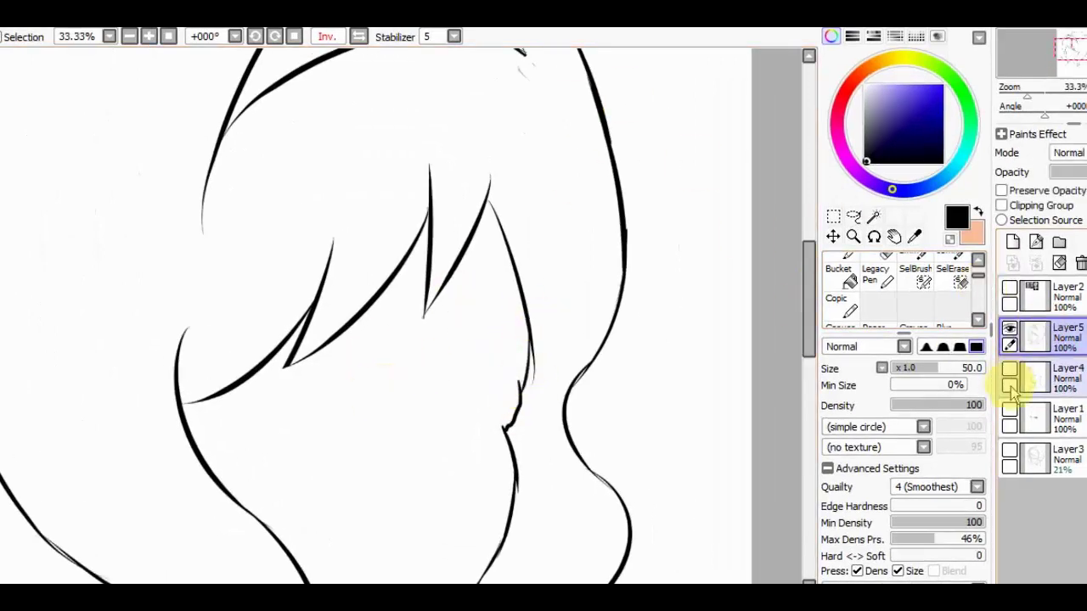
click(1009, 408)
click(1009, 368)
key(ctrl+minus)
key(ctrl+minus)
key(ctrl+minus)
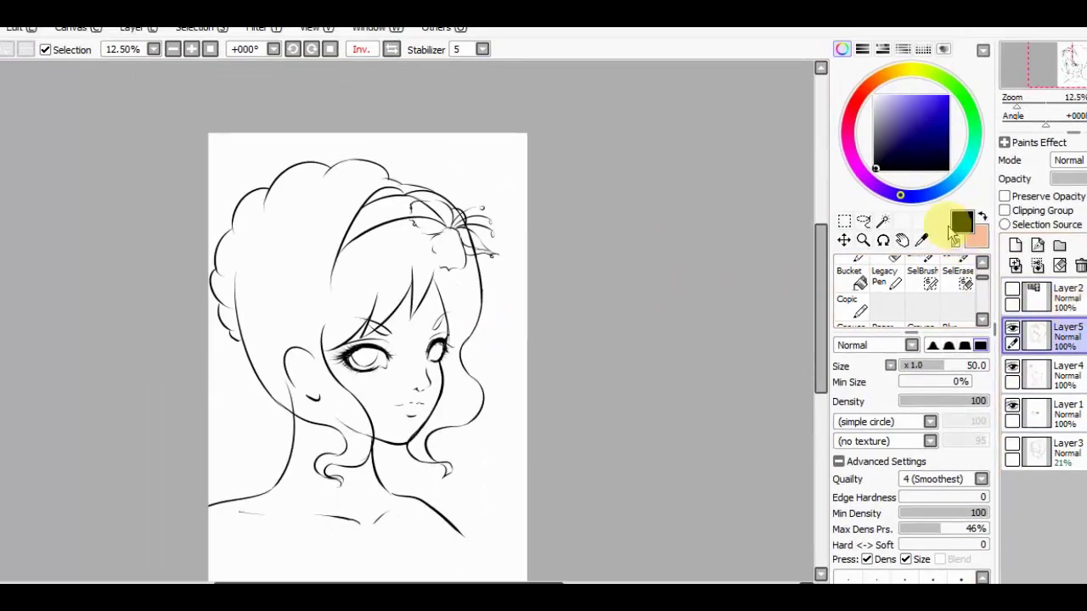
Save the drawing in My Pictures under the name Empress Boa, choosing a file type.
key(ctrl+s)
text(Blue)
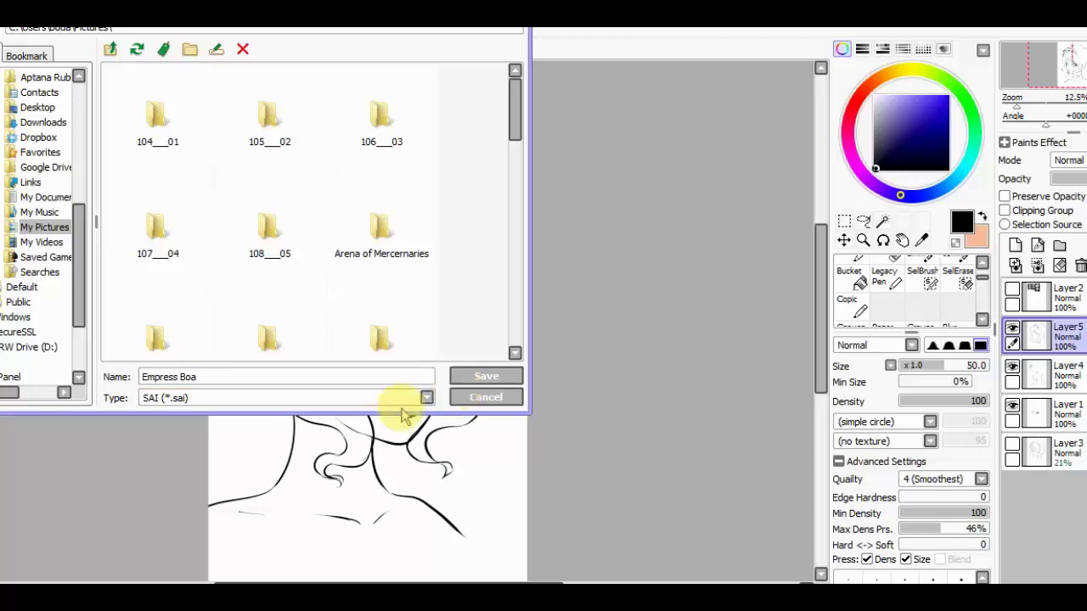
click(416, 398)
click(359, 461)
click(485, 376)
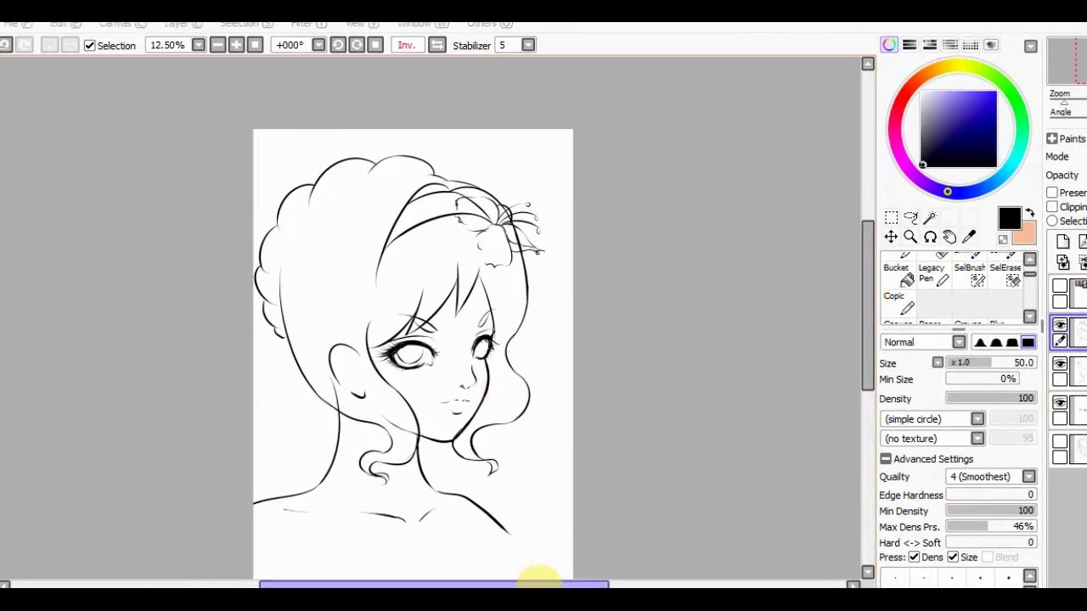
Show the reference images on Layer2 and fill the bottom layer with solid green as a background.
click(1072, 410)
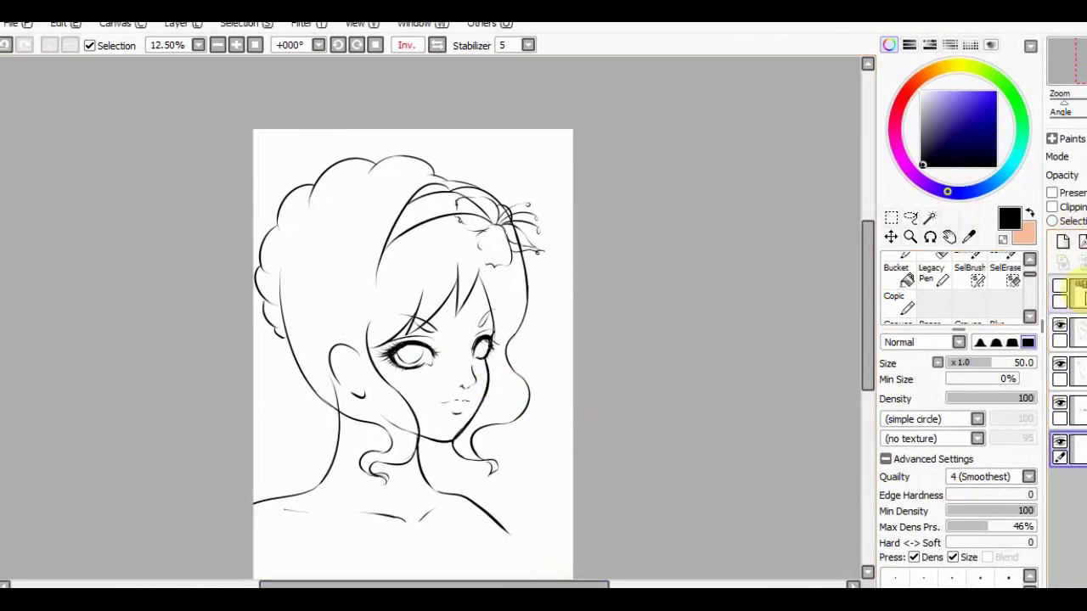
key(ctrl+v)
click(1022, 125)
click(971, 134)
click(968, 117)
click(896, 271)
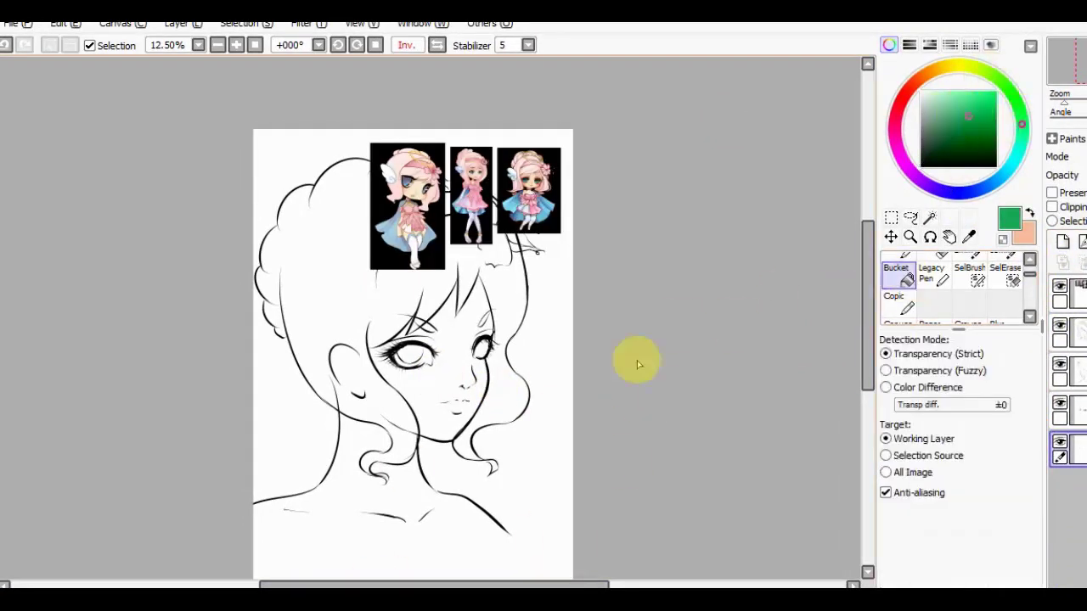
click(553, 364)
Remove the black backdrop around the first reference figure on Layer2 using the Magic Wand.
click(930, 218)
click(396, 194)
key(Delete)
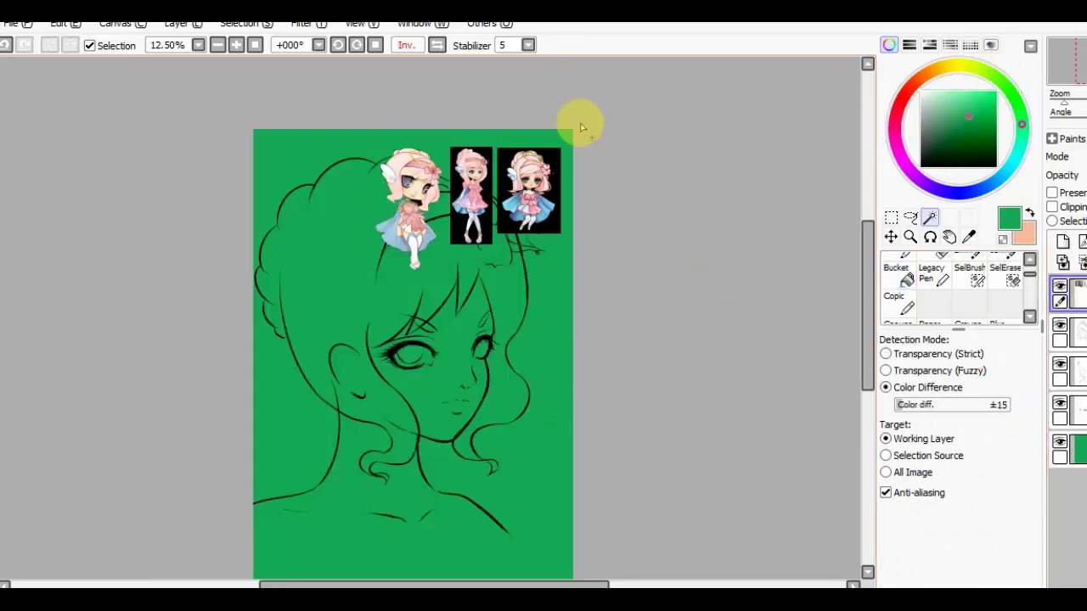
Try a muted grey-green as the fill of the bottom background layer.
click(940, 129)
click(896, 272)
click(553, 332)
key(ctrl+z)
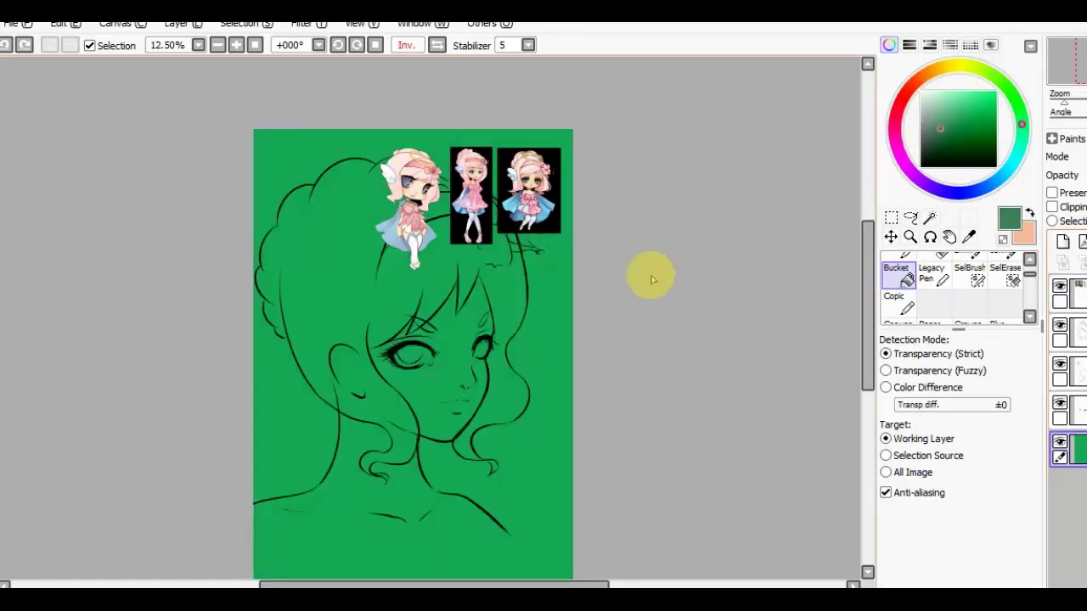
click(1060, 450)
click(529, 339)
key(ctrl+z)
key(ctrl+y)
Refill the background layer with a richer green shifted towards teal.
click(952, 126)
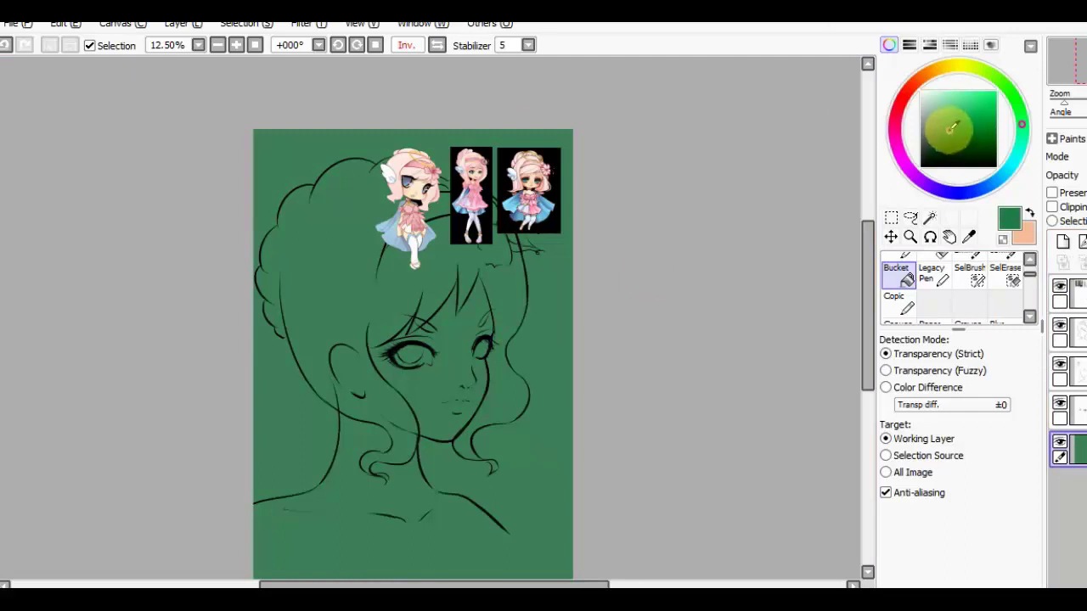
click(538, 335)
click(1020, 145)
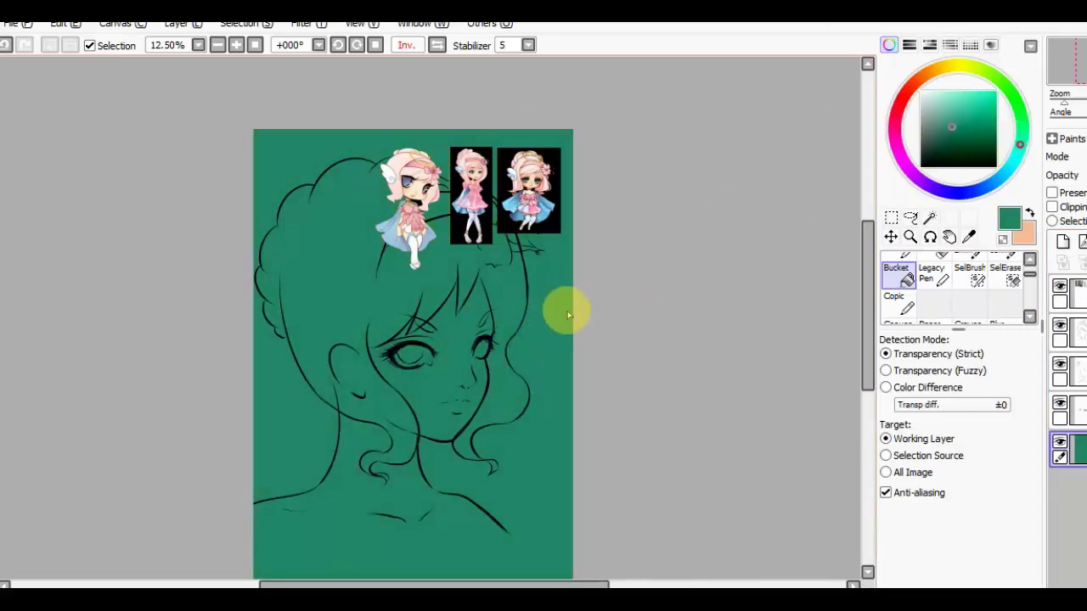
click(960, 119)
click(553, 327)
On Layer5, test a Magic Wand selection, clear it, and isolate the hair line art by hiding Layer4, Layer1 and Layer2.
click(1071, 331)
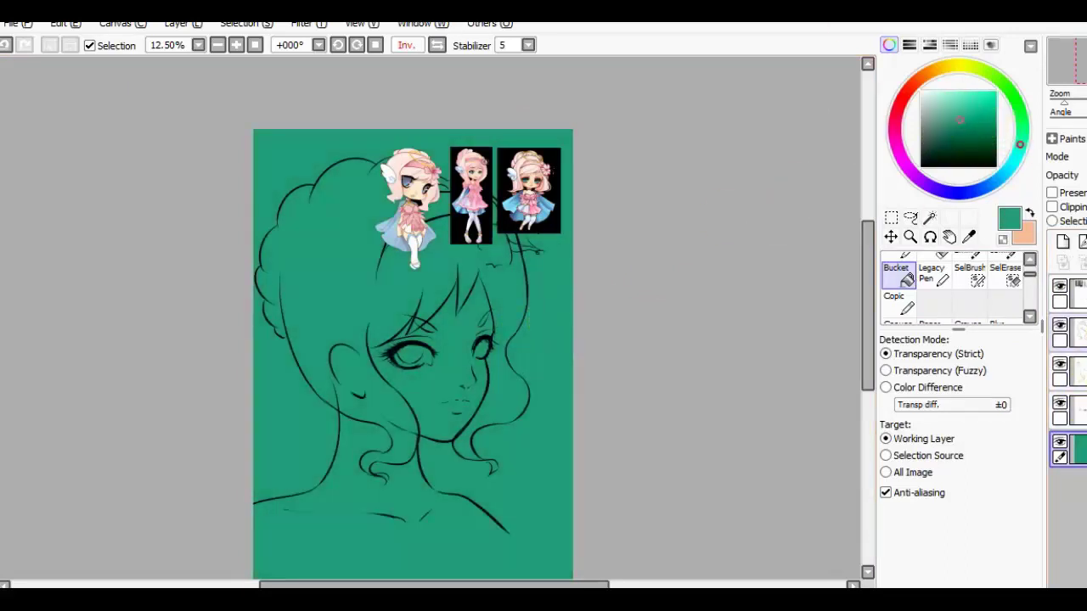
click(930, 217)
click(364, 235)
key(ctrl+d)
click(1059, 365)
click(1060, 285)
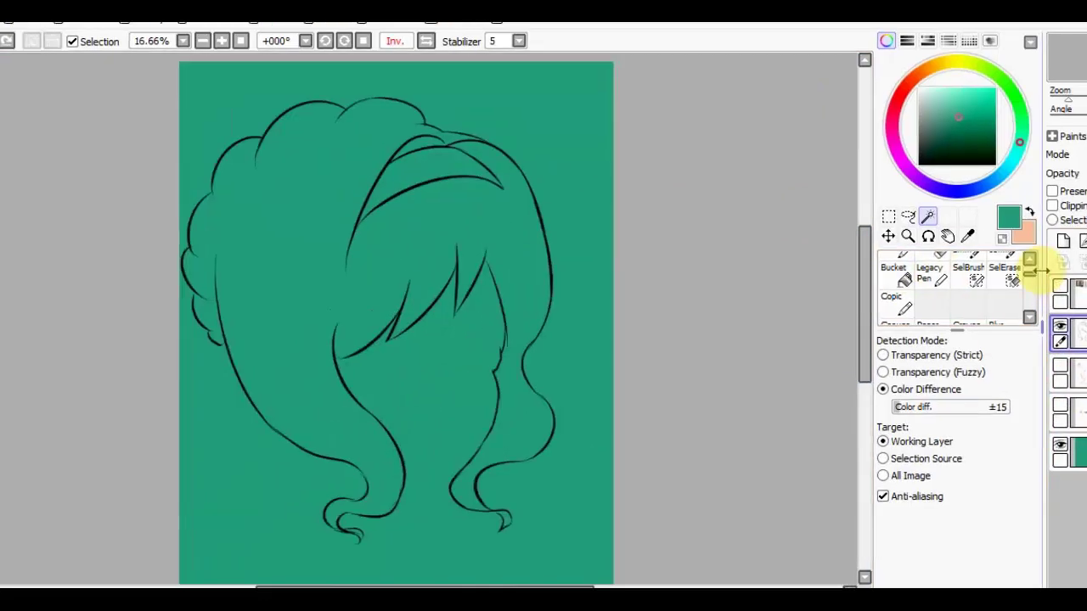
Inspect the hair outline on Layer5 and touch up its open lines in black with a size 50 brush.
click(937, 256)
scroll(526, 141, up, 2)
drag(425, 260, 469, 255)
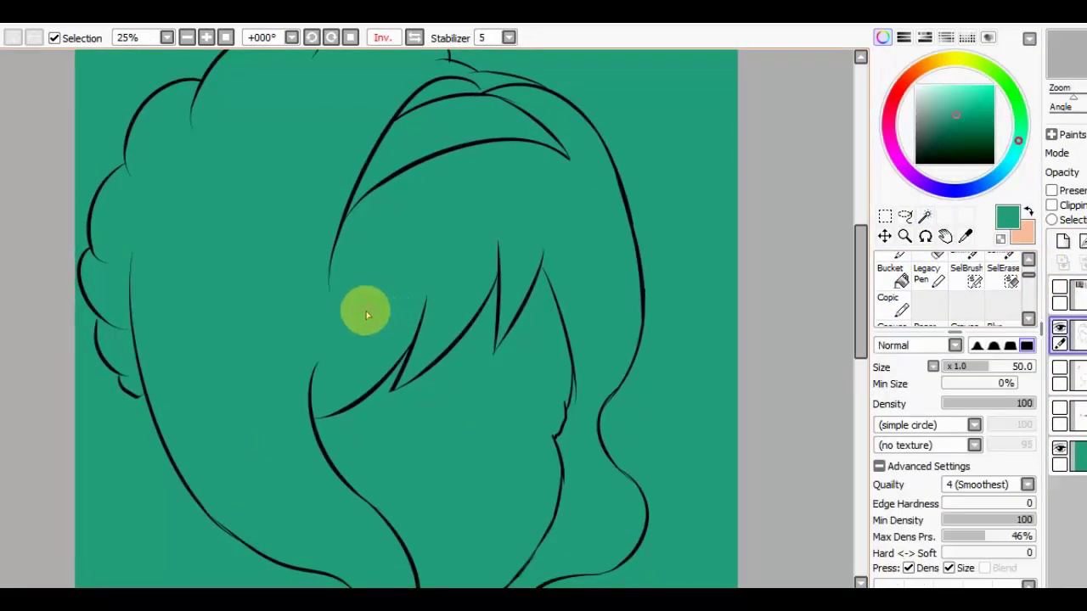
click(459, 298)
key(ctrl+d)
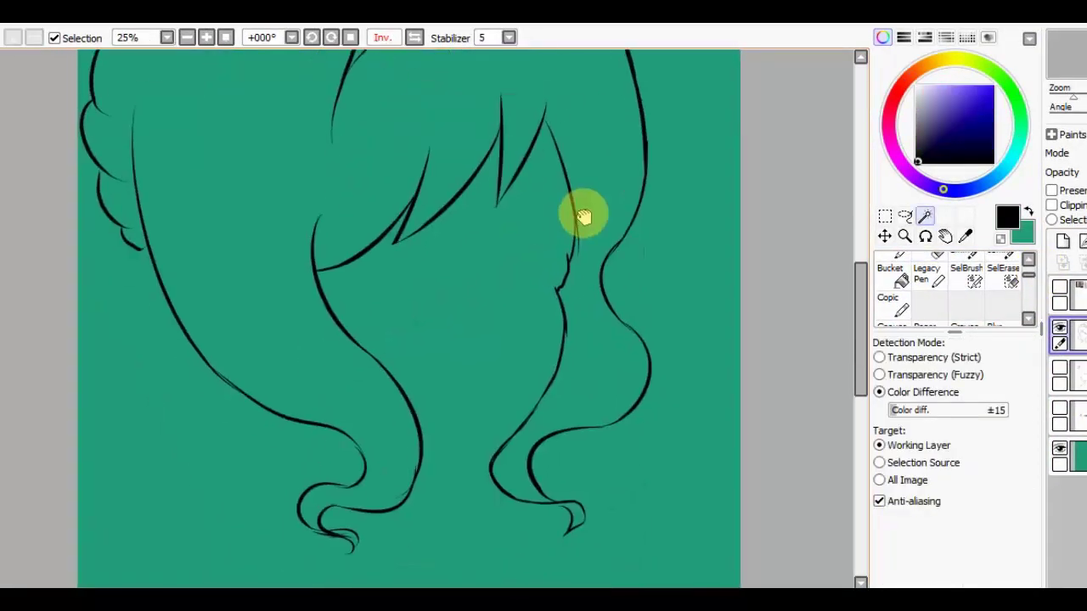
scroll(582, 214, up, 2)
mouse_move(339, 510)
mouse_down()
mouse_move(128, 308)
mouse_move(359, 145)
mouse_move(359, 128)
mouse_move(529, 420)
mouse_move(136, 104)
mouse_up()
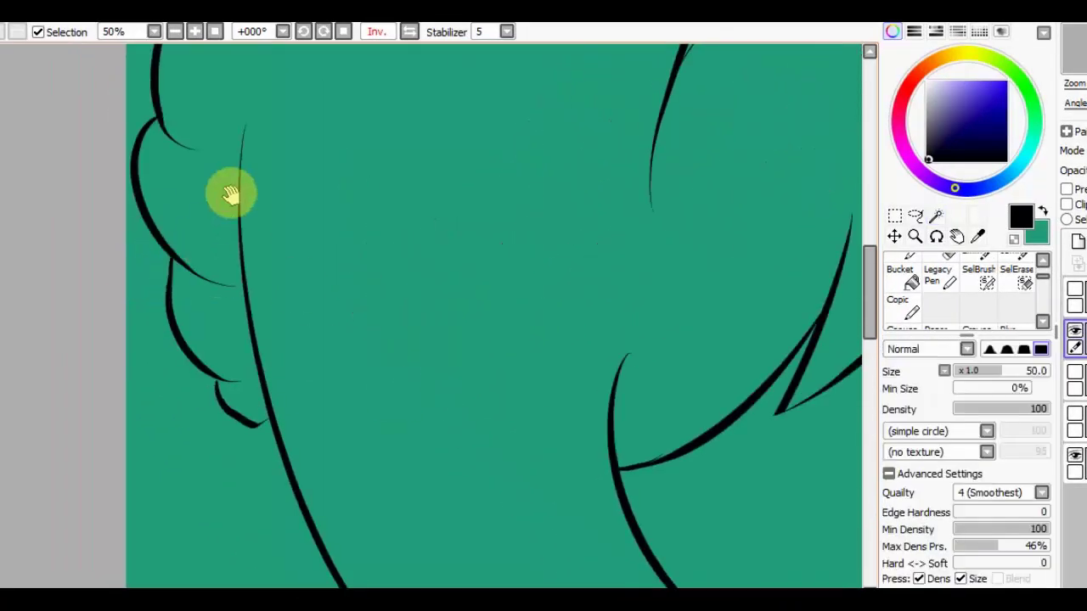
mouse_move(230, 192)
mouse_down()
mouse_move(148, 303)
mouse_move(116, 245)
mouse_up()
mouse_move(387, 351)
mouse_down()
mouse_move(347, 218)
mouse_move(298, 258)
mouse_move(347, 313)
mouse_move(351, 219)
mouse_move(385, 393)
mouse_move(354, 349)
mouse_move(360, 203)
mouse_up()
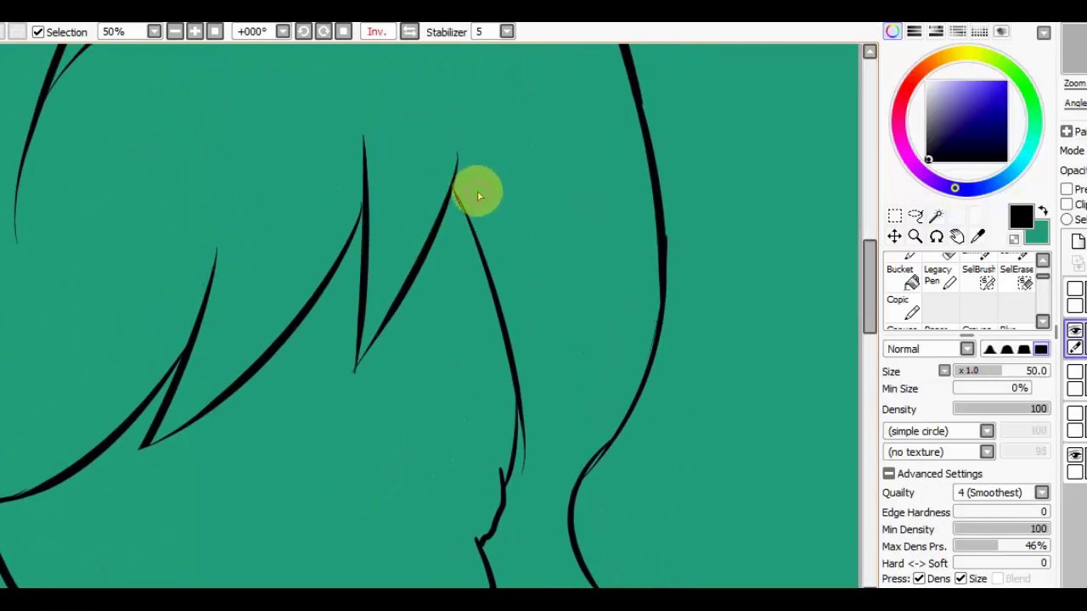
Select the enclosed hair area on Layer5 with the Magic Wand and show the reference images for colour matching.
key(w)
click(475, 187)
click(901, 274)
key(minus)
key(minus)
key(minus)
Mix a light pink with hue 196, saturation 68 and value 255, and try it as the hair fill.
click(900, 129)
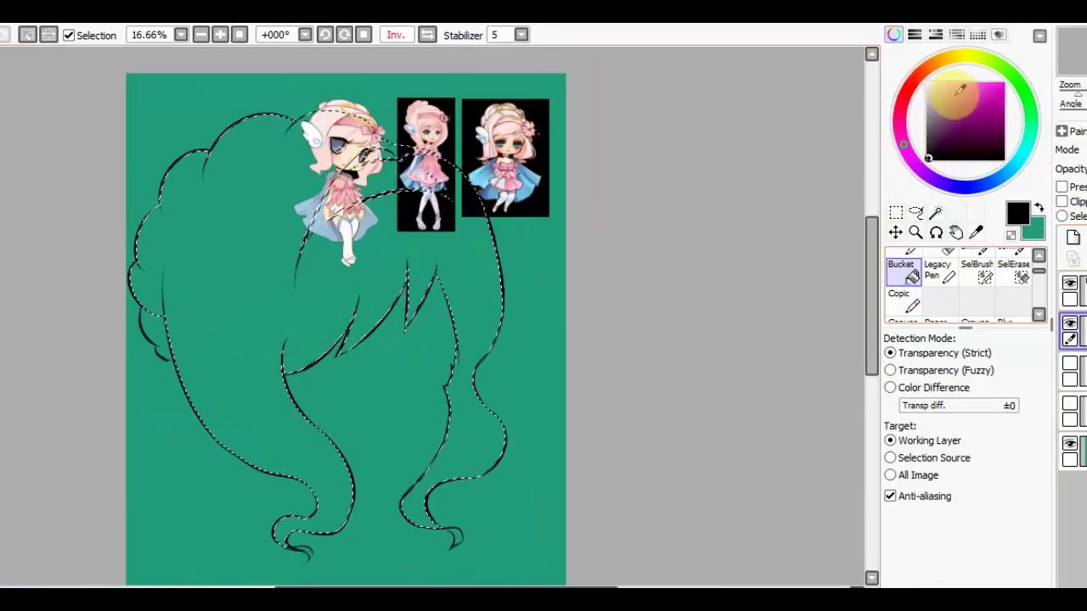
click(942, 88)
click(935, 35)
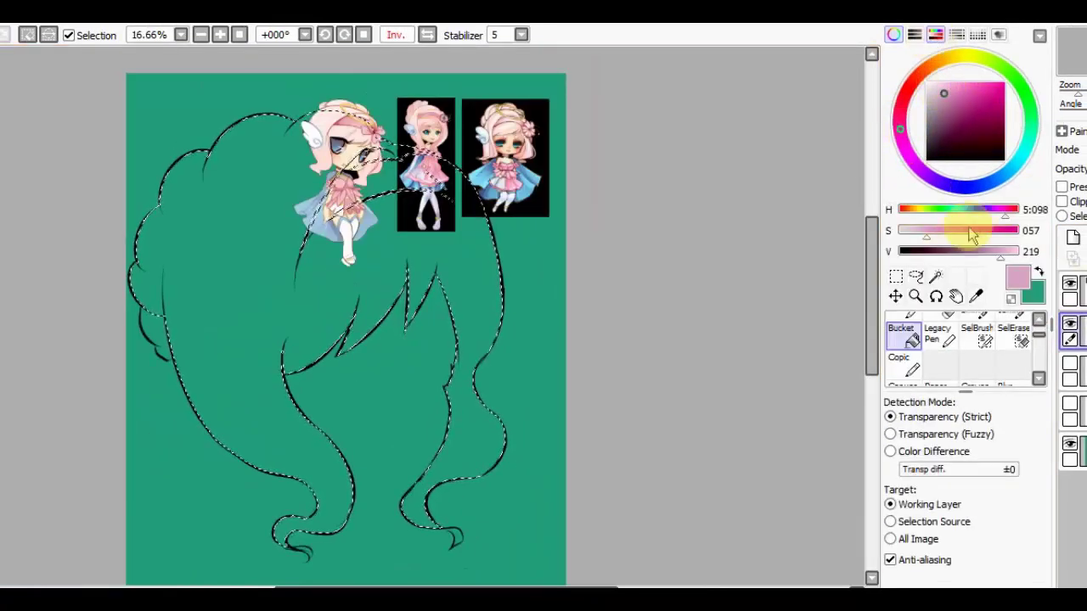
click(930, 230)
drag(983, 251, 1022, 252)
click(422, 296)
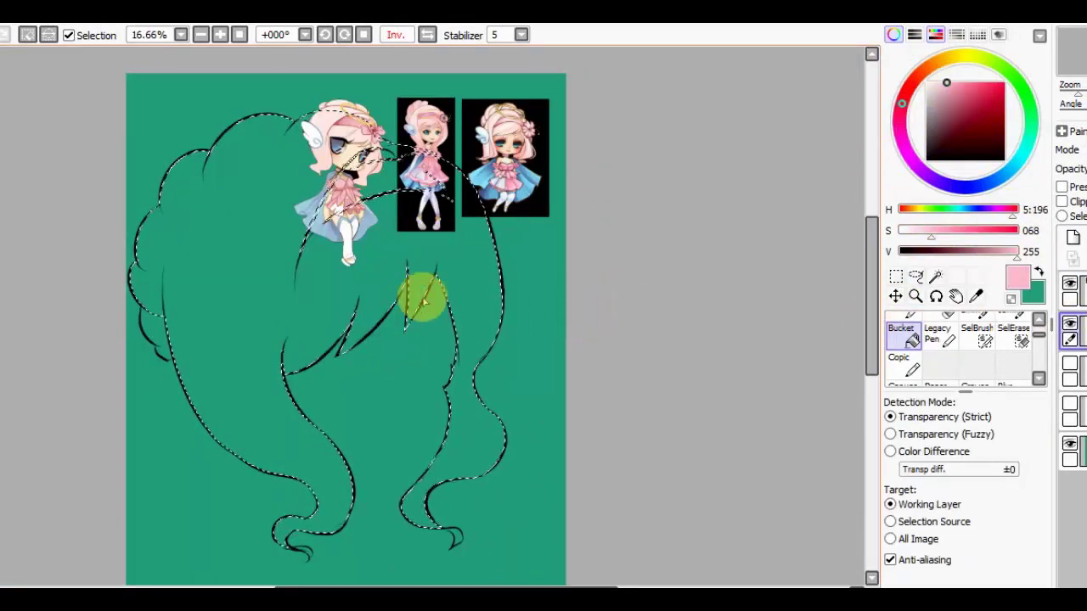
key(ctrl+z)
Lower the pink's saturation to 46 and fill the selected hair on a new layer beneath the line art.
drag(929, 239, 921, 239)
click(485, 233)
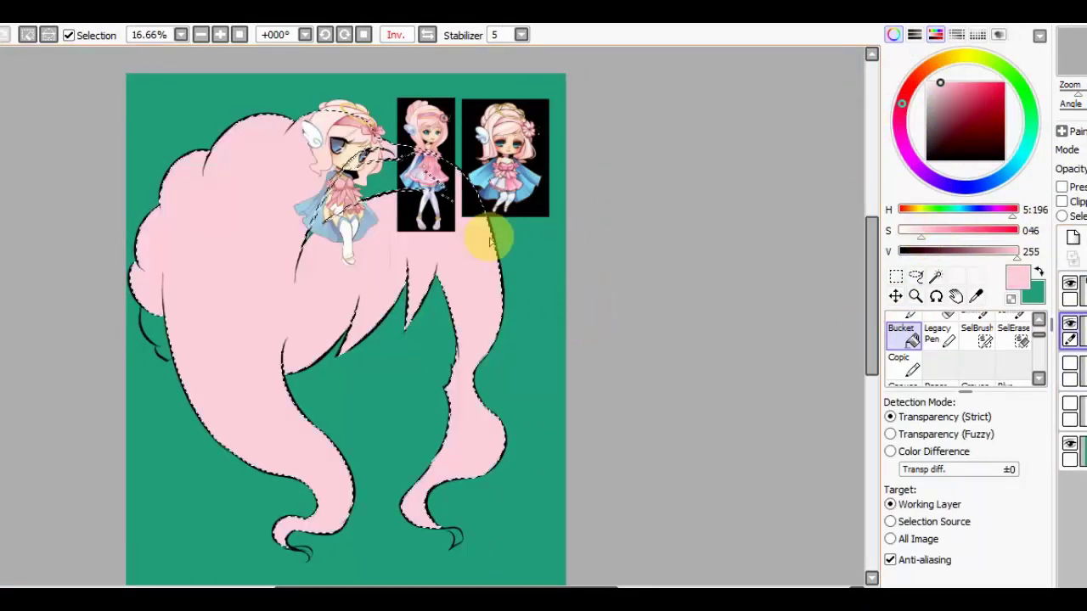
key(ctrl+z)
click(1071, 442)
click(283, 328)
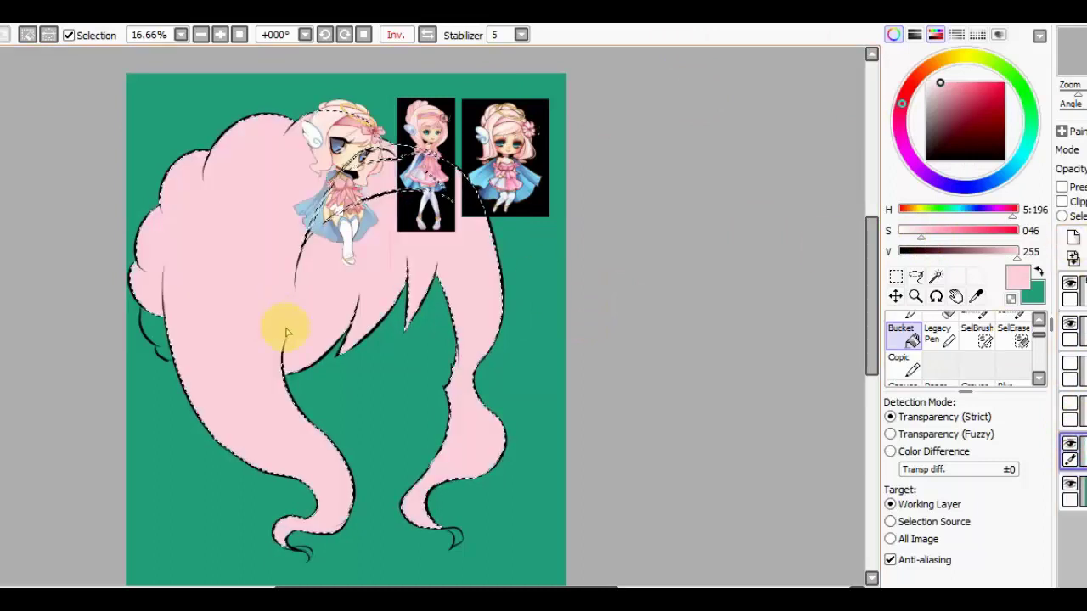
key(ctrl+d)
Paint the unfilled lower curls at the back of the hair pink on the hair colour layer.
key(w)
click(187, 301)
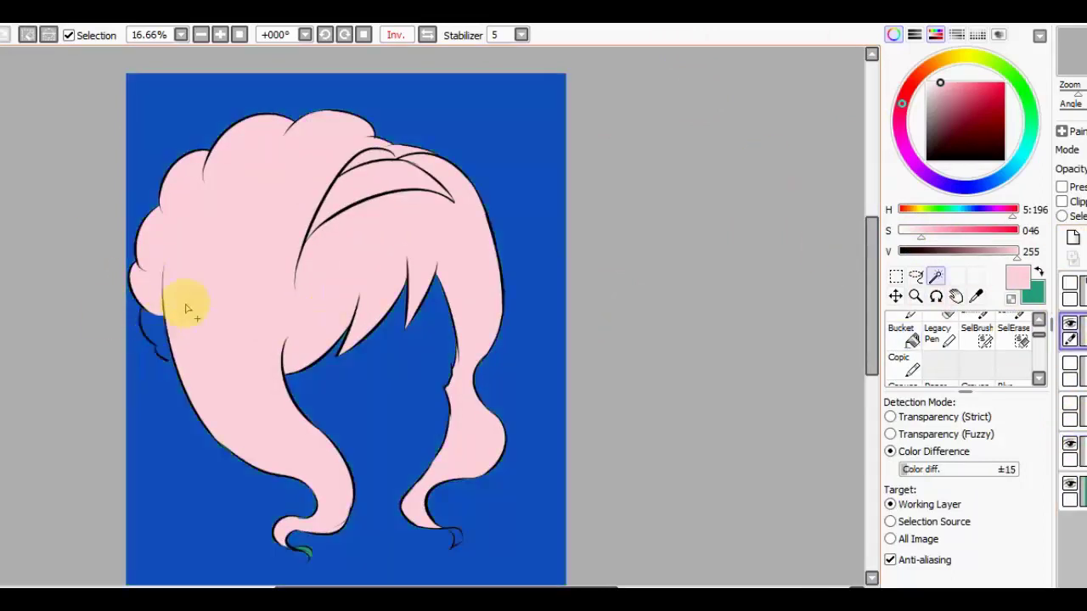
key(ctrl+d)
key(b)
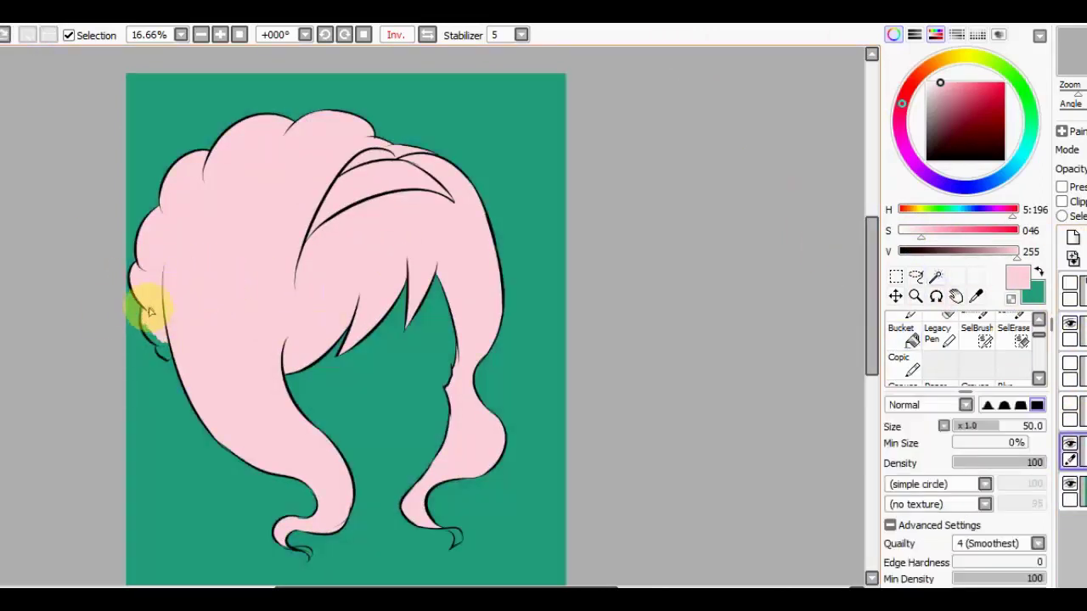
drag(149, 313, 160, 351)
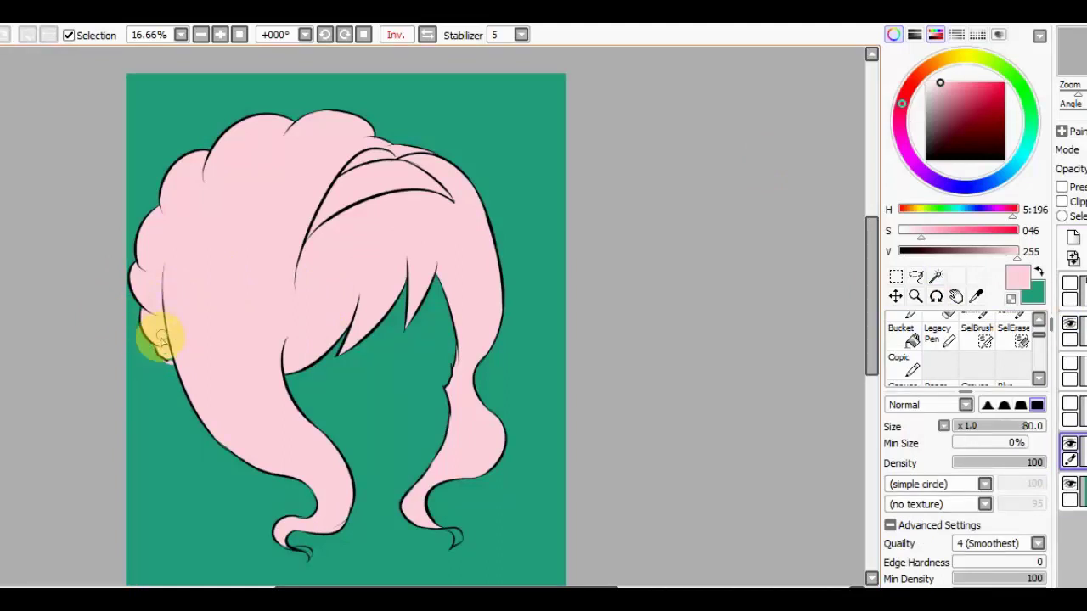
Check the hair colour with and without its line art, and show the hidden Layer4 and Layer1 line art again.
click(1070, 323)
click(1070, 322)
click(1070, 363)
click(1070, 404)
click(1080, 382)
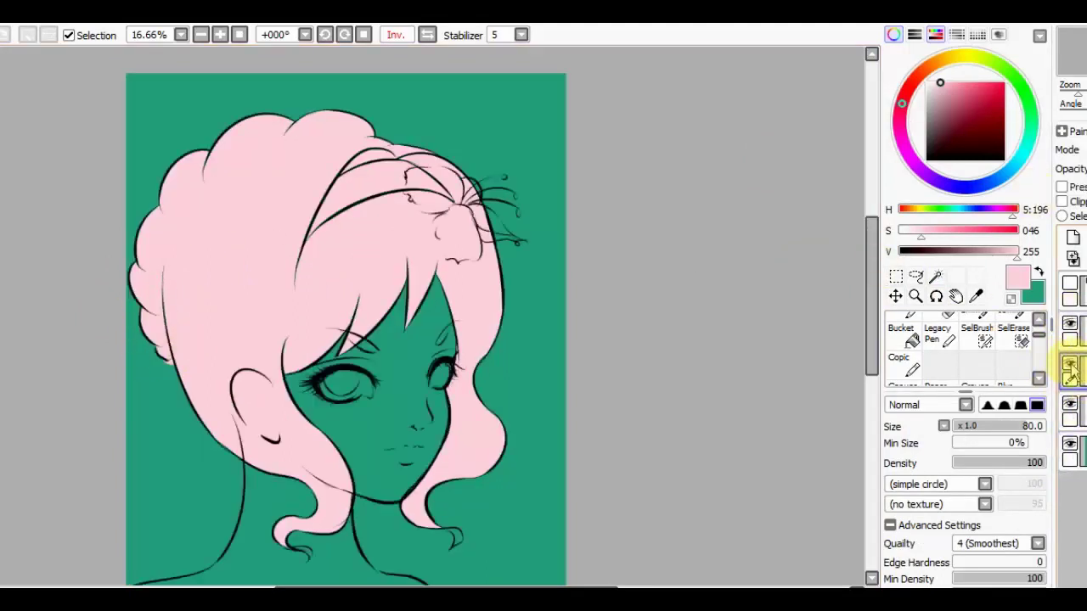
Choose a pale peach skin colour, test it on the face, and add a new layer for the skin.
click(935, 35)
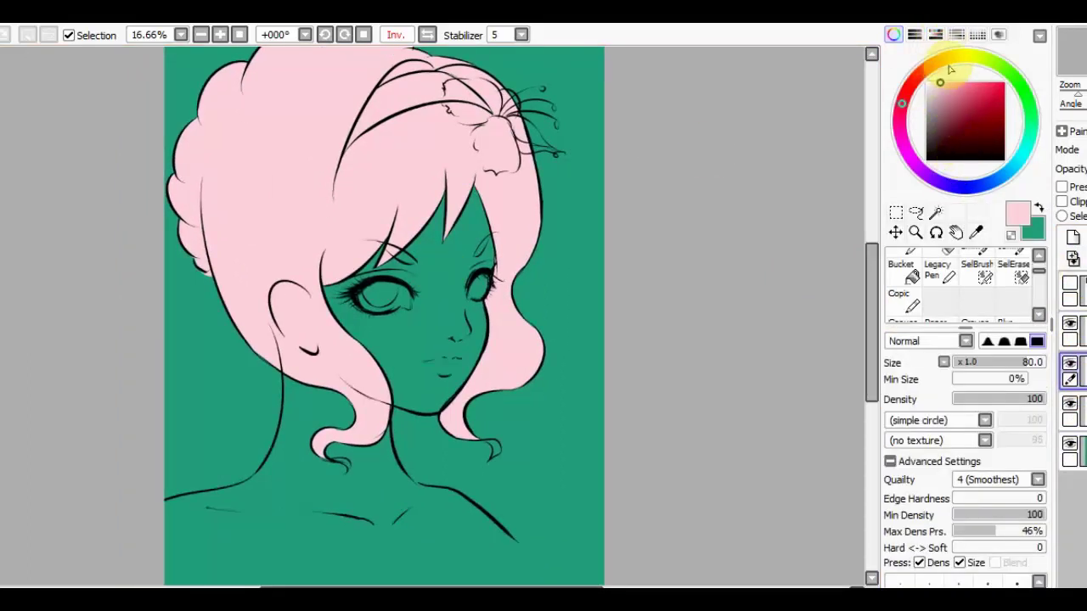
drag(950, 68, 929, 65)
key(w)
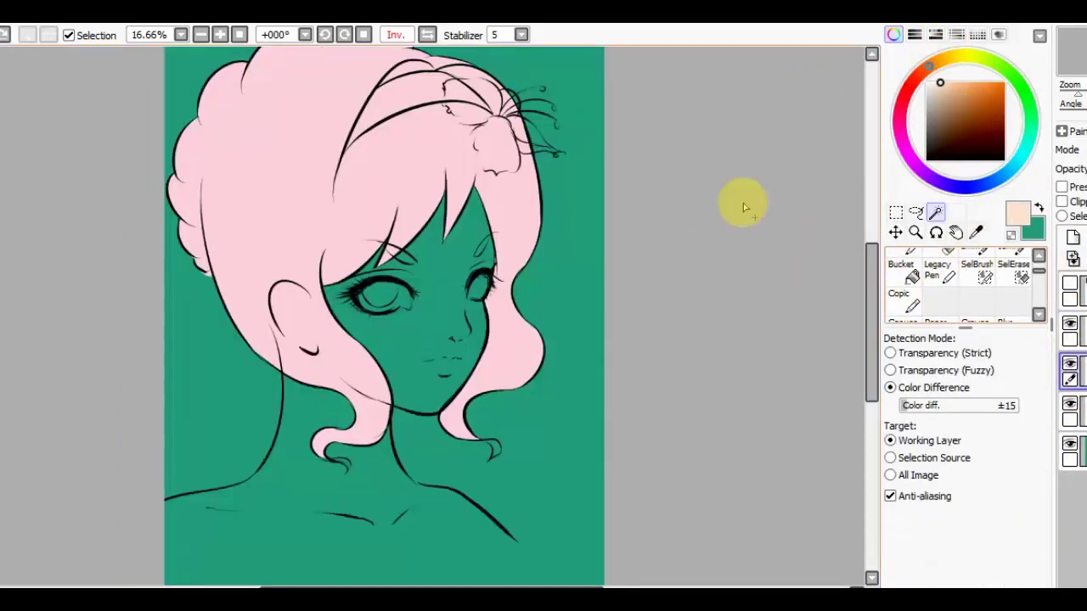
key(b)
drag(463, 247, 425, 283)
key(ctrl+z)
click(1072, 240)
Paint the face, neck and shoulders pale peach and move the skin layer beneath the hair colour.
mouse_move(416, 359)
mouse_down()
mouse_move(461, 254)
mouse_move(480, 272)
mouse_move(448, 218)
mouse_move(400, 238)
mouse_move(328, 315)
mouse_move(289, 289)
mouse_move(276, 365)
mouse_up()
key(e)
key(bracketright)
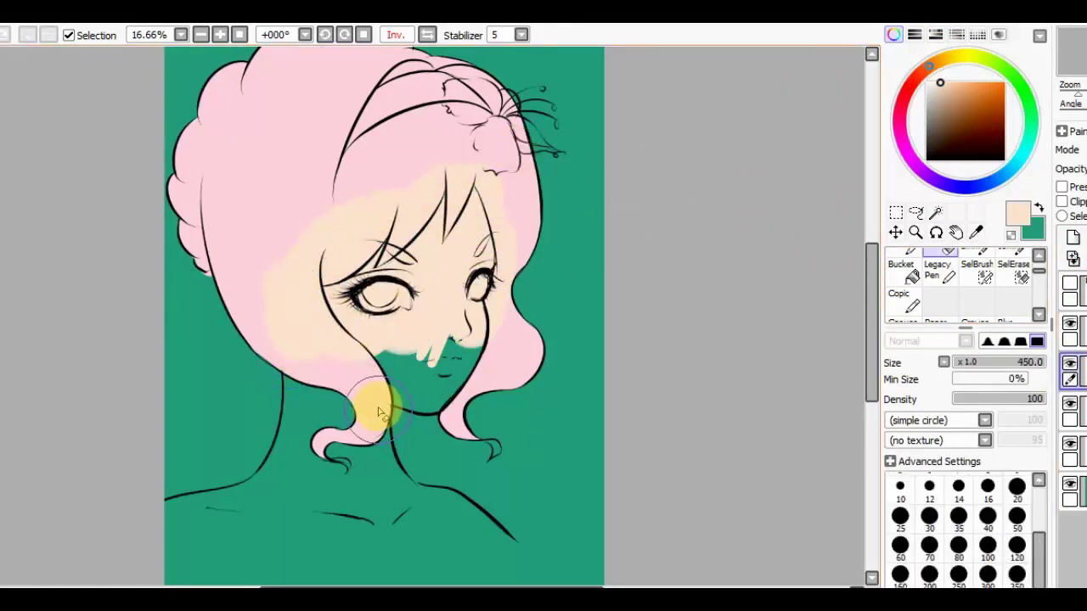
key(b)
mouse_move(476, 315)
mouse_down()
mouse_move(419, 387)
mouse_move(459, 364)
mouse_move(479, 383)
mouse_move(449, 419)
mouse_move(399, 387)
mouse_move(461, 356)
mouse_move(296, 356)
mouse_move(274, 457)
mouse_move(161, 519)
mouse_move(310, 412)
mouse_move(375, 498)
mouse_move(379, 457)
mouse_move(481, 550)
mouse_move(405, 494)
mouse_move(502, 543)
mouse_up()
drag(1072, 411, 1072, 452)
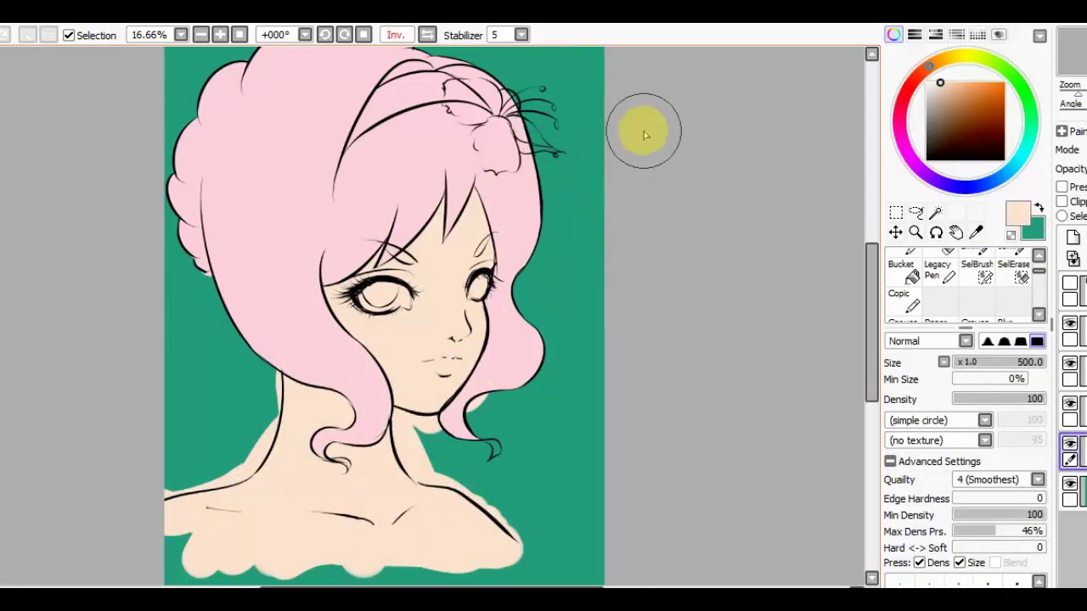
Extend the peach skin colour down over the chest and out past the shoulder line.
scroll(644, 134, down, 3)
mouse_move(306, 518)
mouse_down()
mouse_move(243, 502)
mouse_move(221, 510)
mouse_up()
key(b)
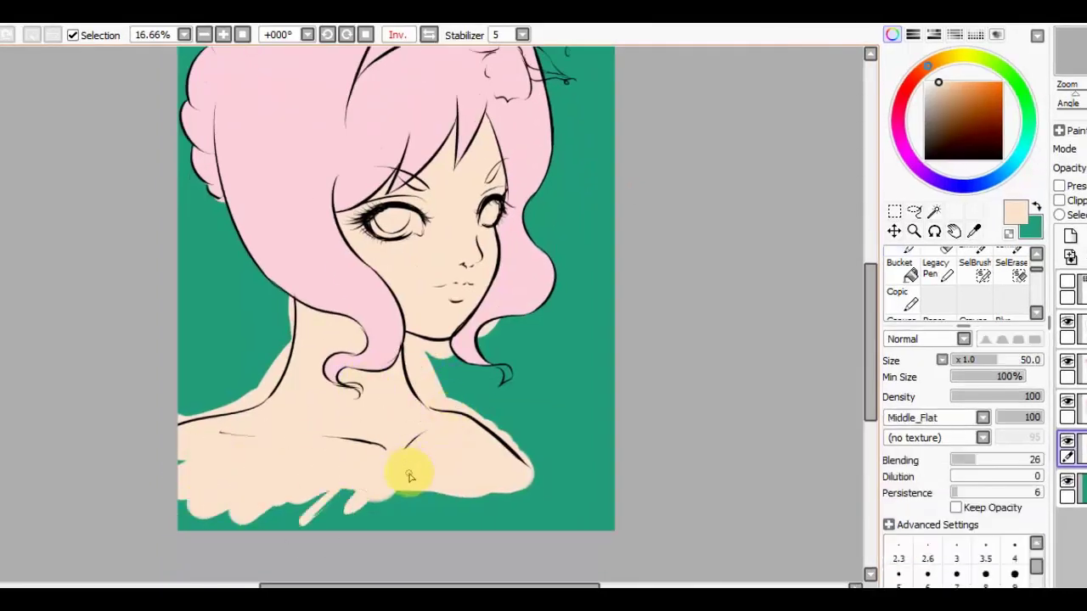
key(])
mouse_move(409, 477)
mouse_down()
mouse_move(408, 449)
mouse_move(246, 509)
mouse_move(400, 519)
mouse_move(526, 509)
mouse_up()
drag(476, 403, 497, 475)
Dab saturated pink blush on both cheeks and blend it into the skin with blending at 67.
click(898, 116)
click(974, 87)
key(n)
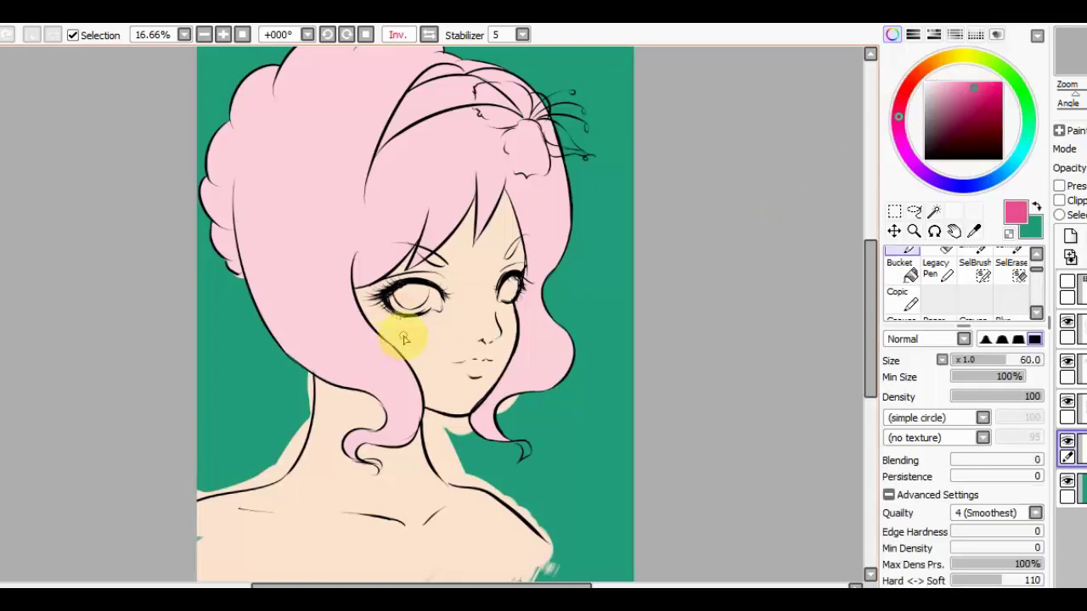
click(390, 324)
click(505, 322)
key(c)
mouse_move(424, 340)
mouse_down()
mouse_move(372, 318)
mouse_move(434, 330)
mouse_move(408, 344)
mouse_move(375, 311)
mouse_move(391, 317)
mouse_move(415, 370)
mouse_move(492, 306)
mouse_up()
click(1012, 460)
Refine the blush around the nose and far cheek with sampled peach, softening it with a size 250 blending brush.
key(x)
alt+click(461, 243)
key(b)
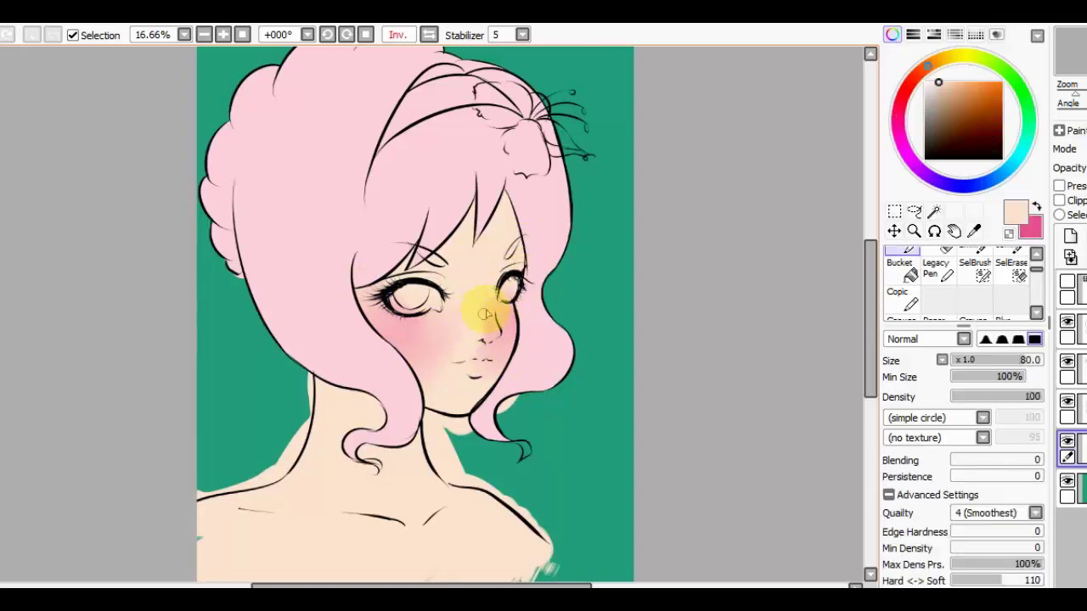
key(c)
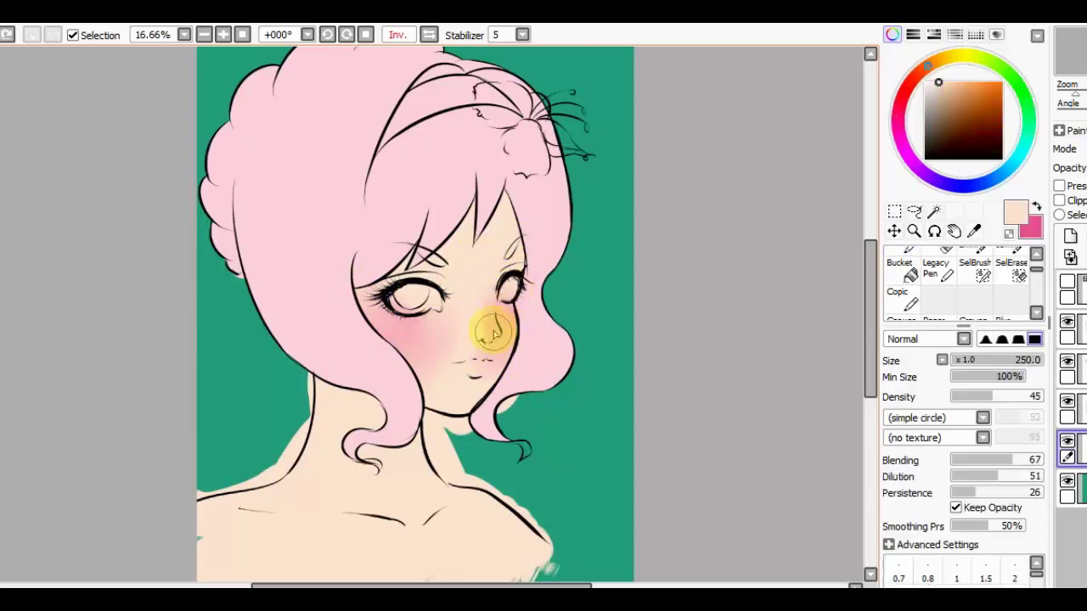
key(x)
key(x)
key(b)
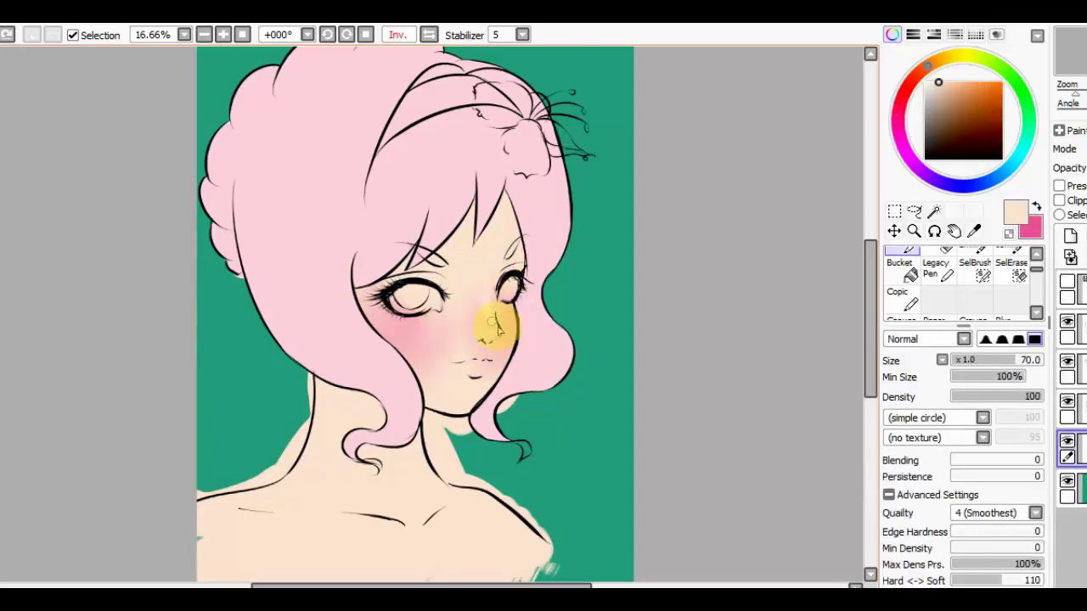
Paint a muted mauve cast shadow on the skin beneath the fringe and along the hair beside the near eye.
click(306, 32)
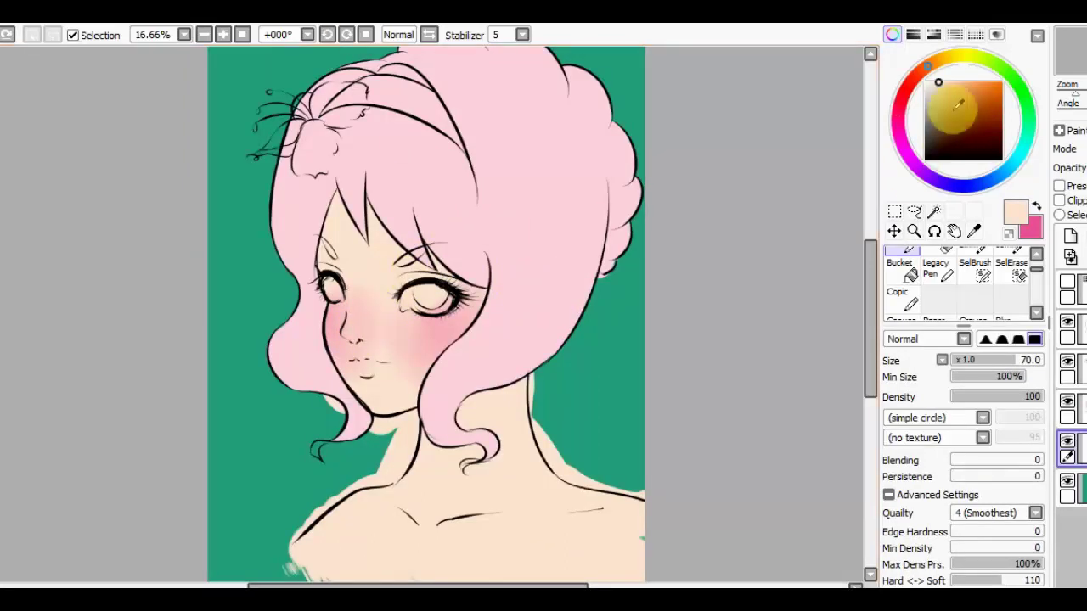
alt+click(357, 336)
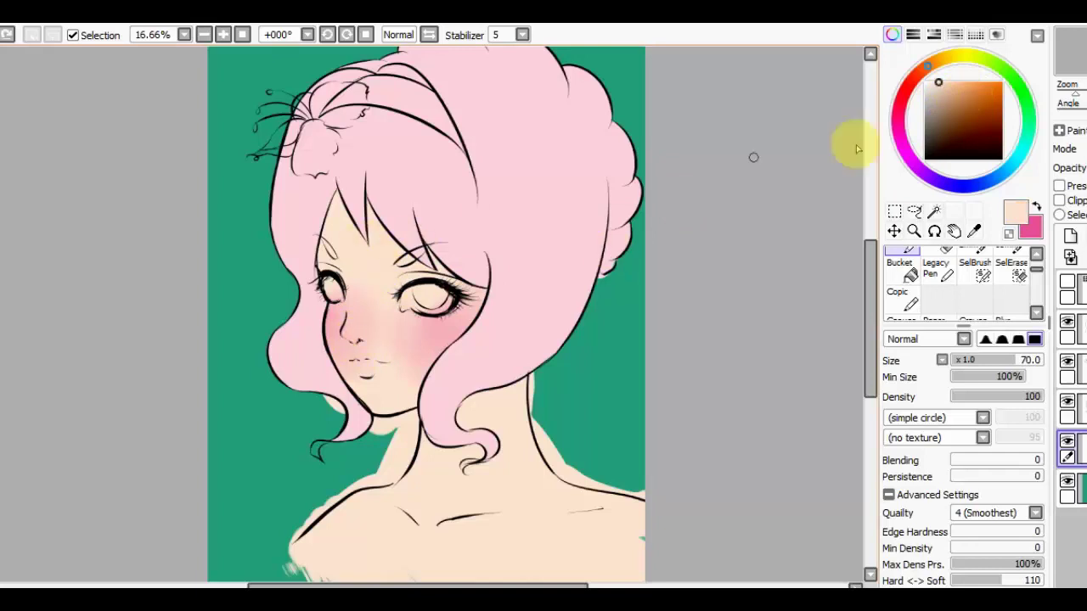
click(965, 104)
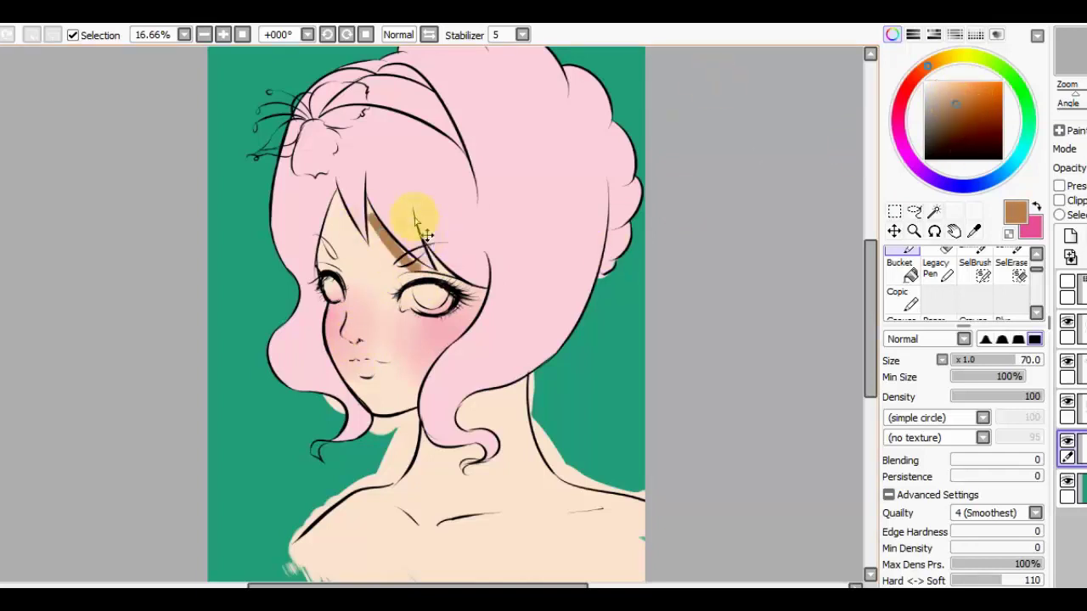
click(938, 61)
click(977, 99)
click(898, 109)
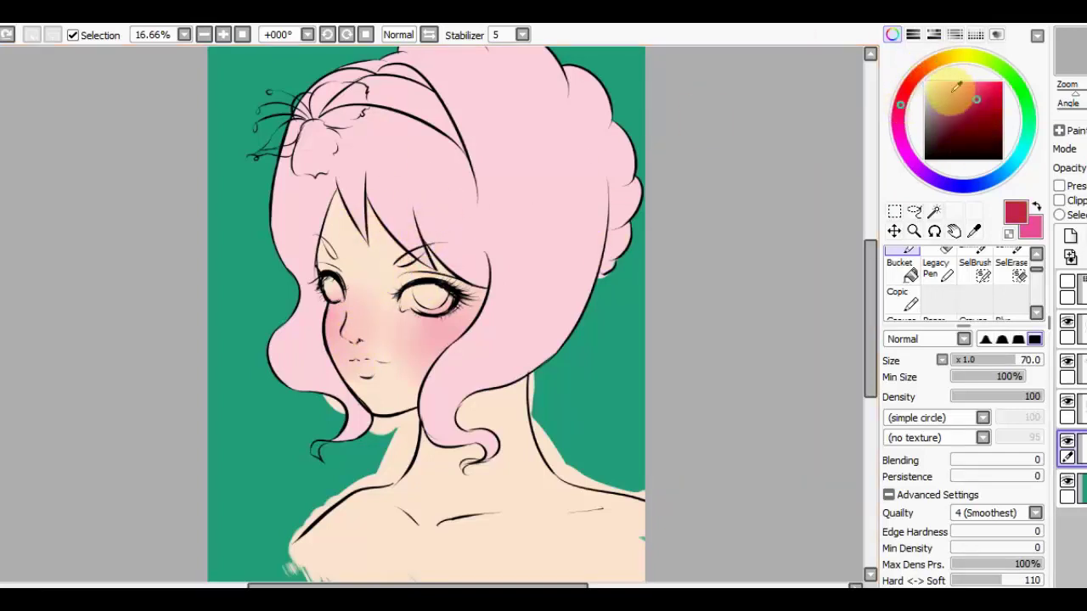
click(951, 98)
click(944, 102)
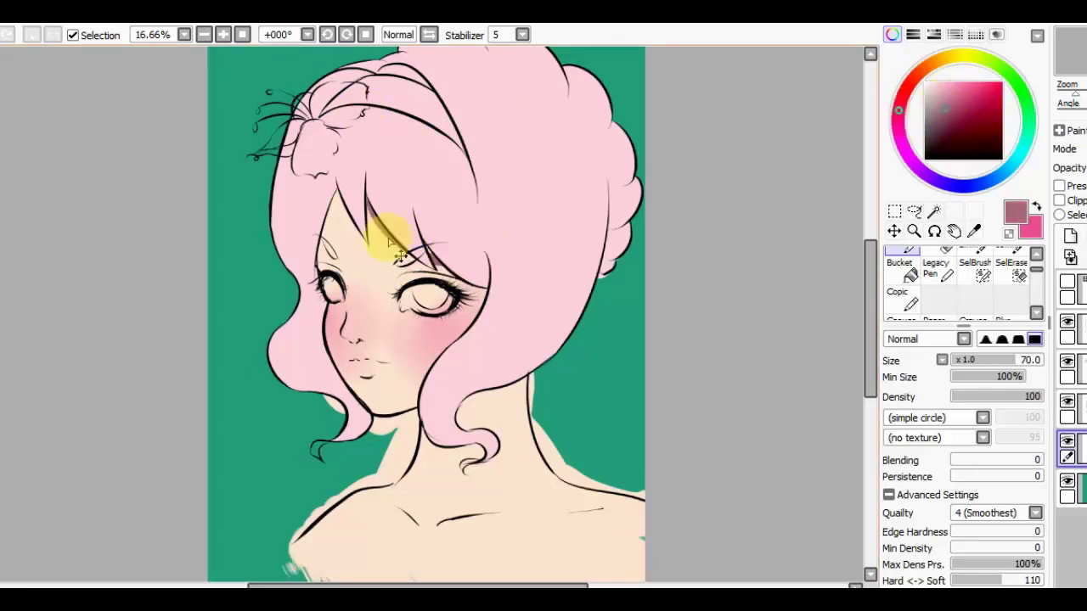
drag(448, 266, 471, 327)
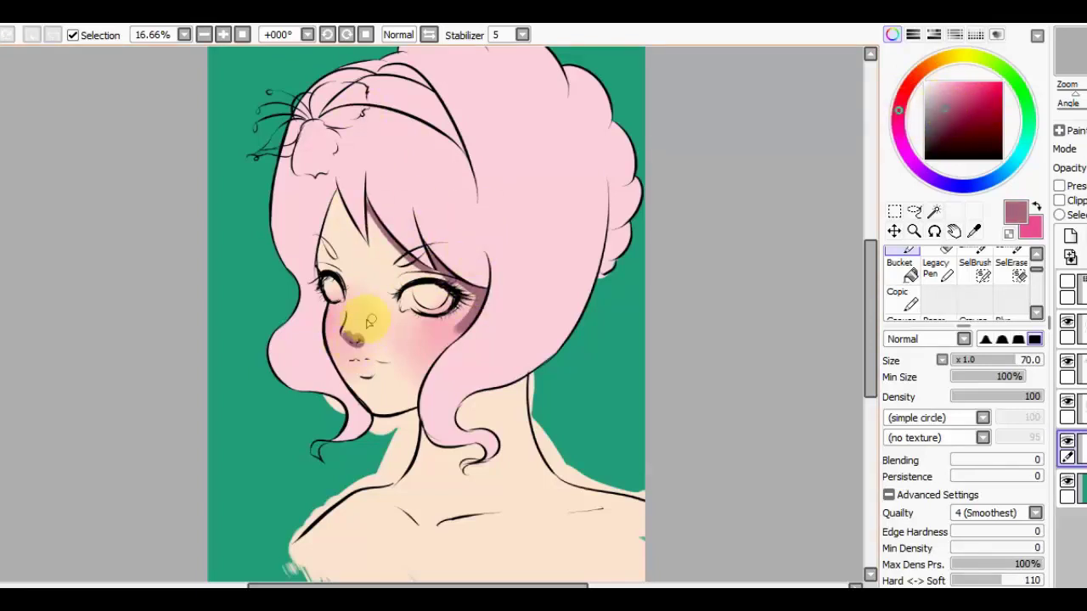
Redden the mauve shading around the nose tip and soften it into the skin with a size 160 blending brush.
key(x)
right_click(388, 299)
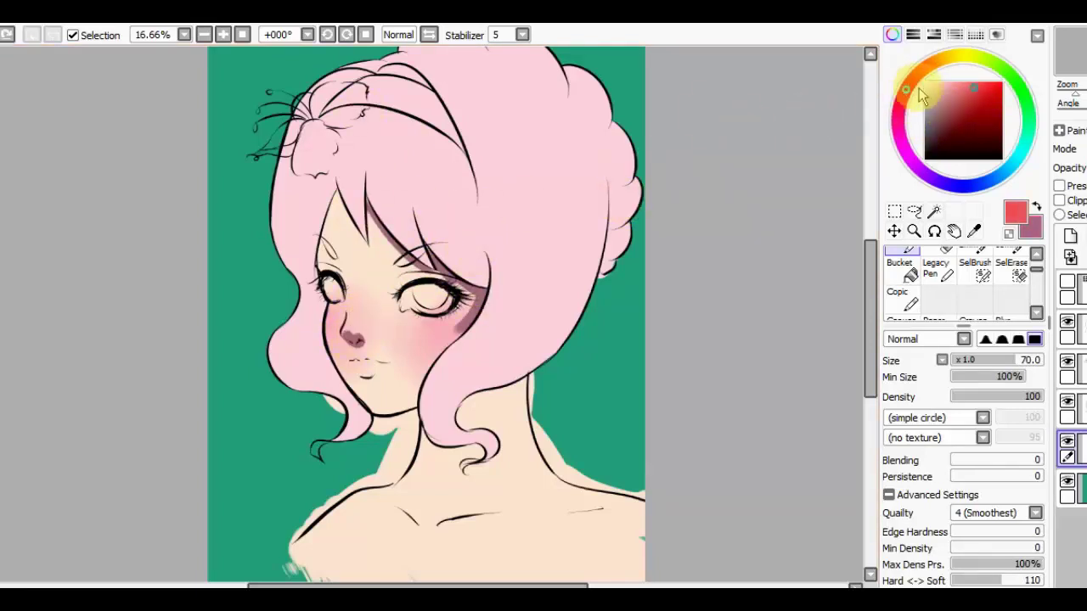
key(b)
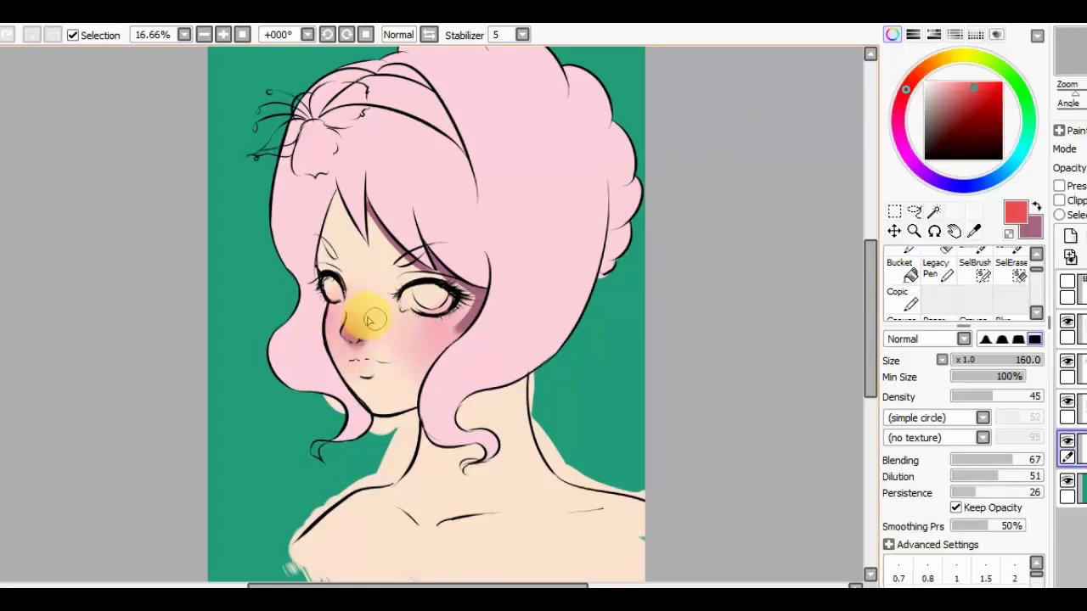
right_click(363, 239)
key(n)
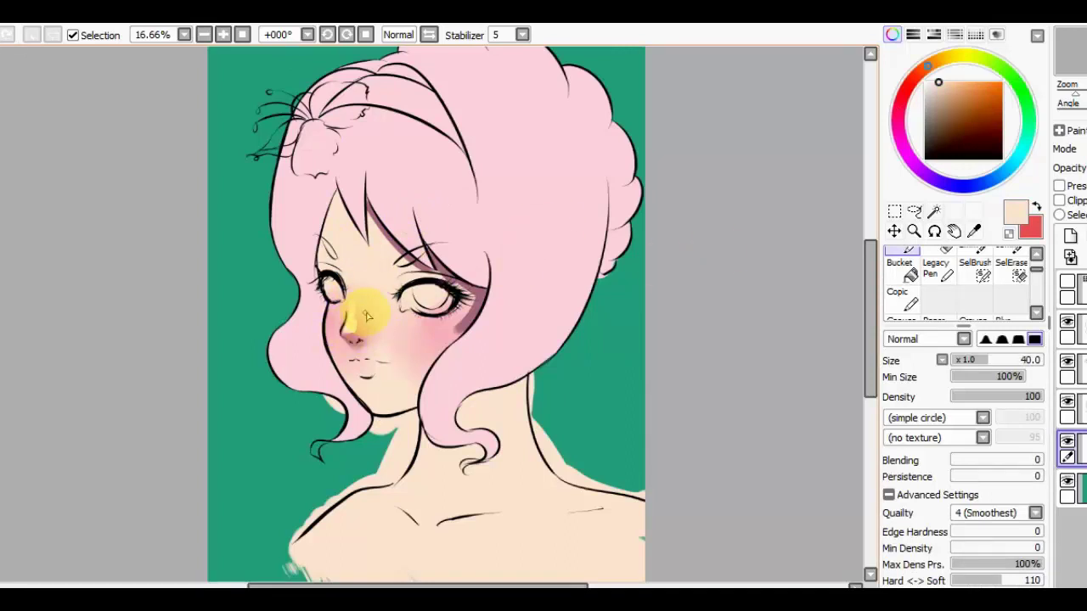
Set the paint brush to blending 56 and persistence 35 and soften the nose shading with sampled peach.
click(1002, 460)
click(984, 476)
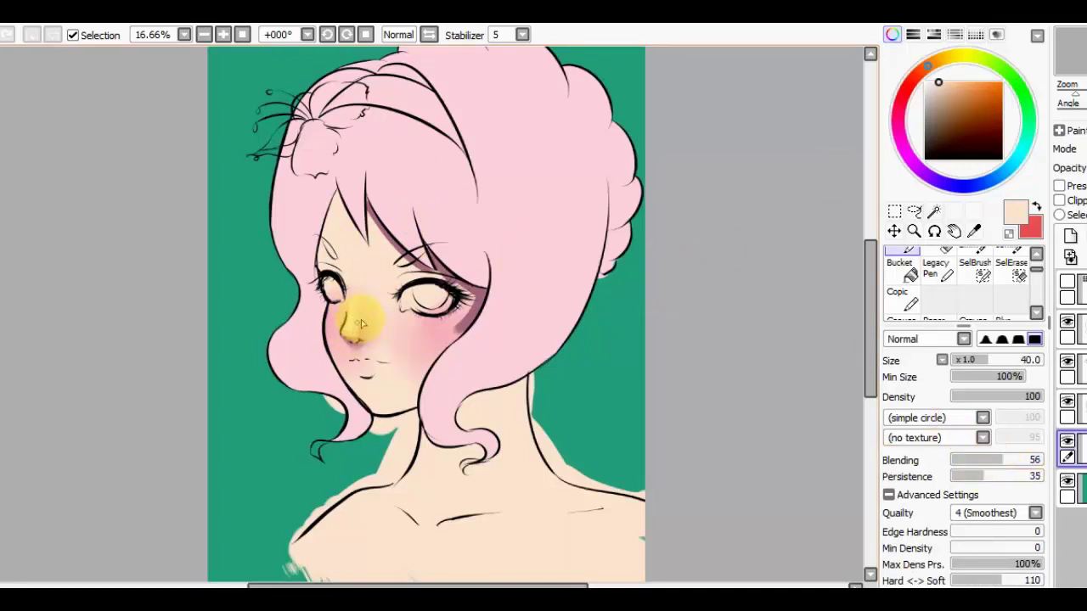
key(h)
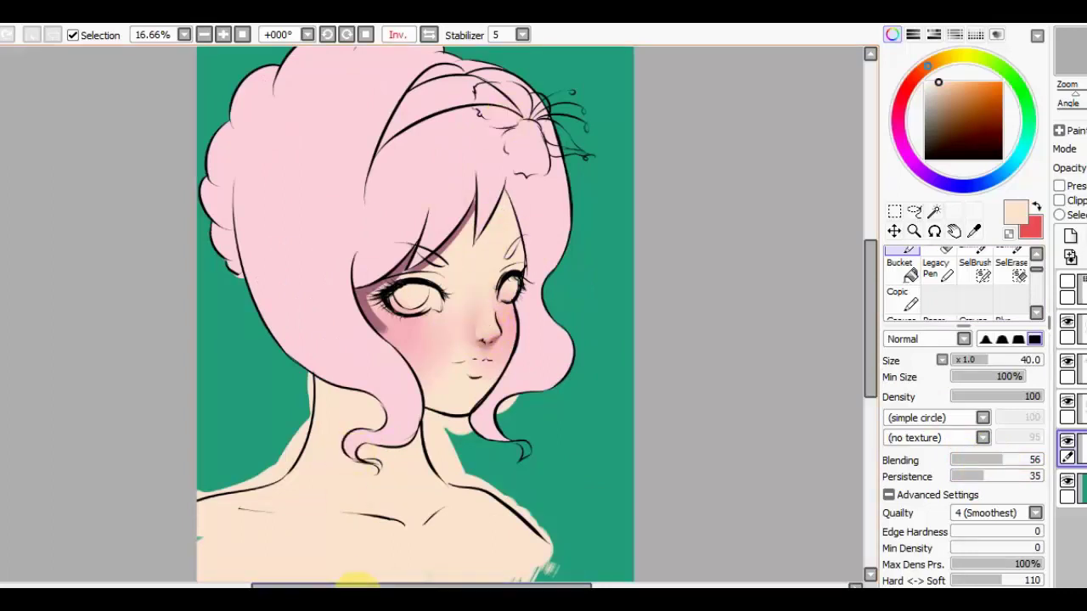
Darken the underside of the nose with dusky mauve and work in light pink using a size 50 brush.
alt+click(364, 304)
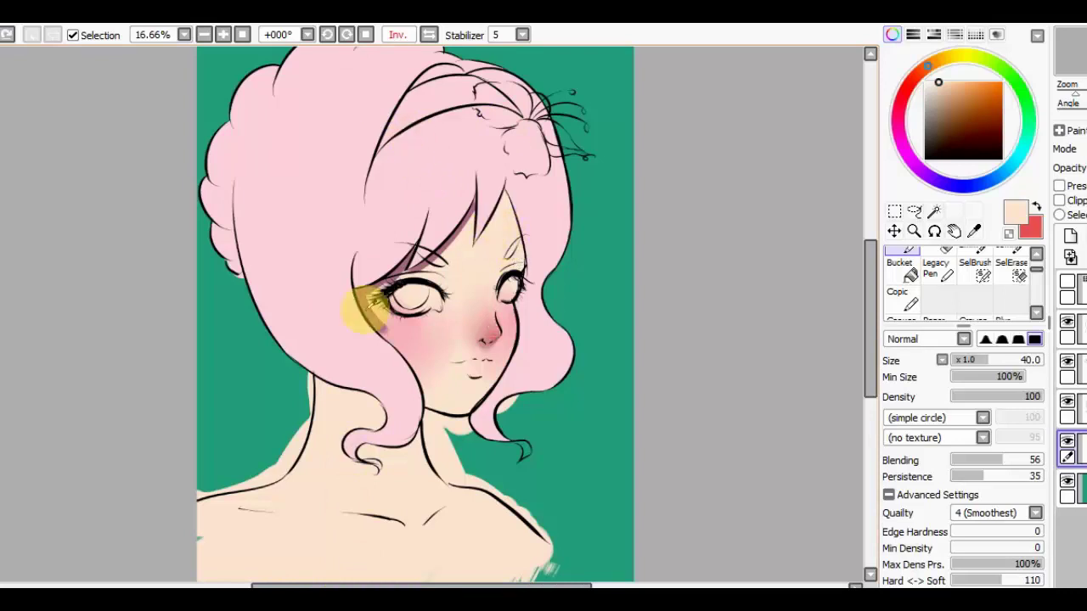
key(v)
alt+click(480, 346)
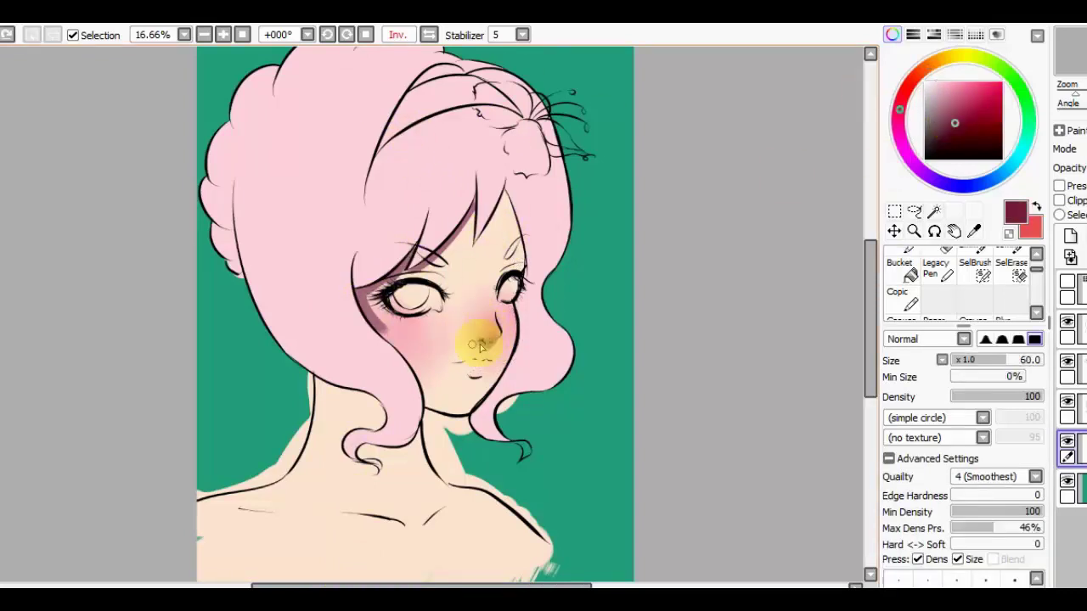
alt+click(495, 343)
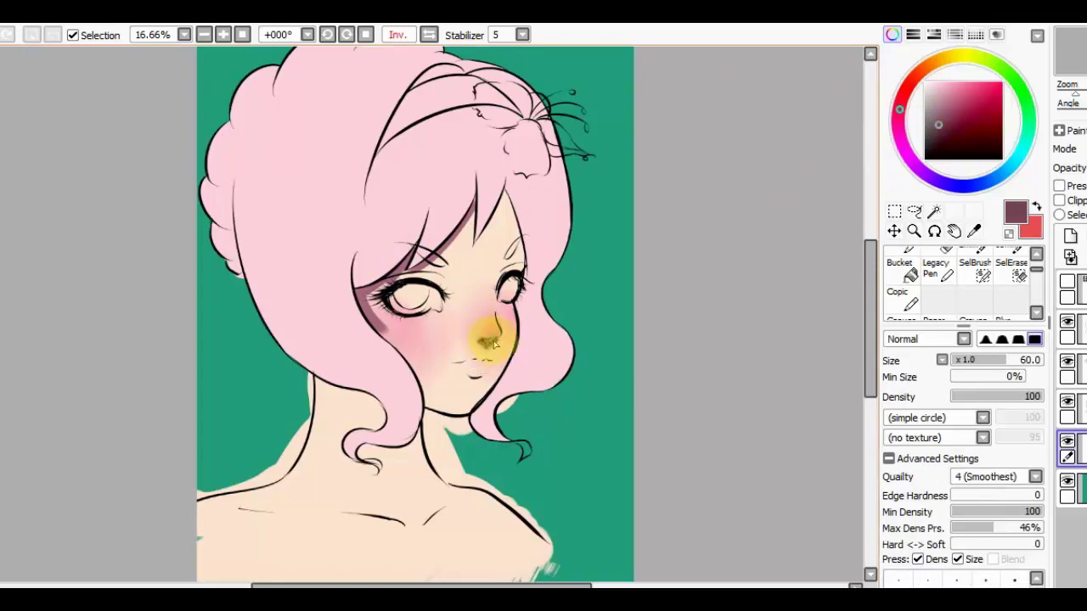
key(x)
key(b)
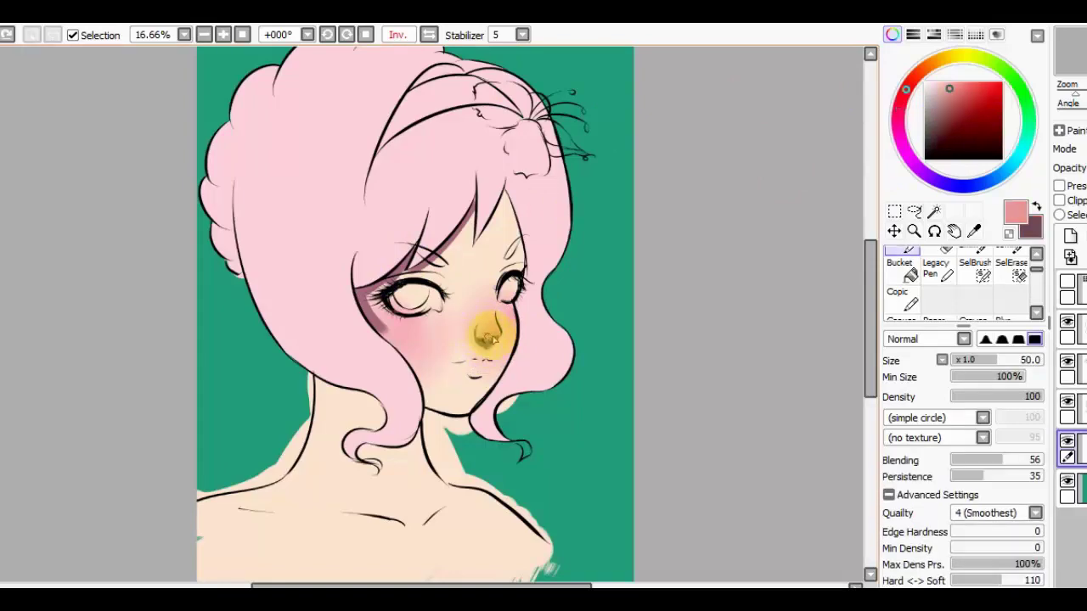
Define the nostril and lower edge of the nose with a smaller brush in sampled dark mauve.
scroll(521, 299, up, 2)
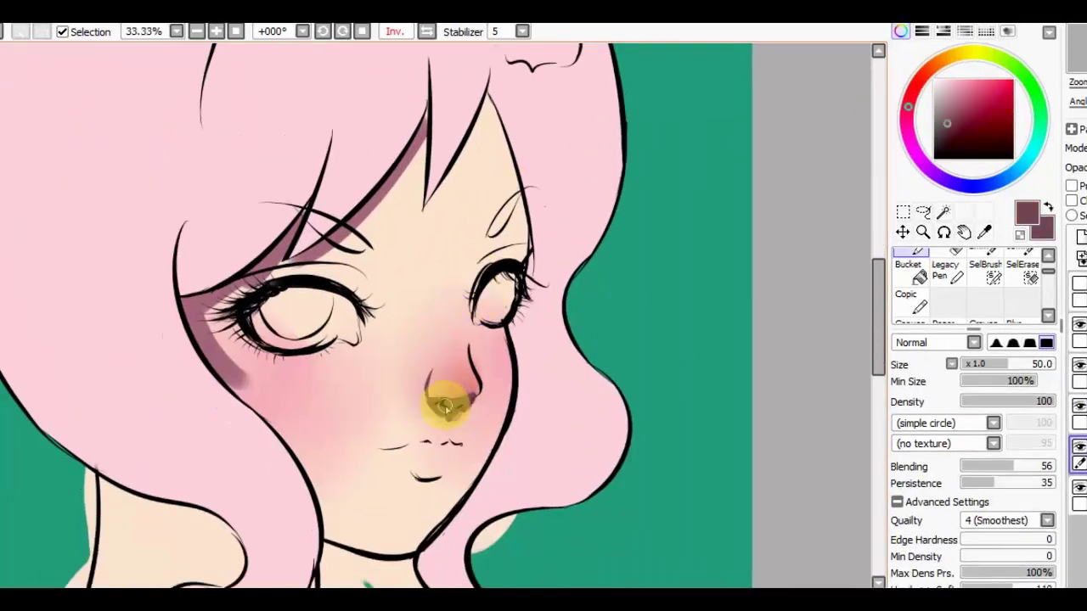
alt+click(449, 413)
key(bracketleft)
mouse_move(478, 396)
mouse_down()
mouse_move(432, 376)
mouse_move(445, 403)
mouse_move(437, 373)
mouse_move(481, 399)
mouse_move(461, 391)
mouse_move(441, 416)
mouse_up()
key(x)
scroll(461, 243, down, 2)
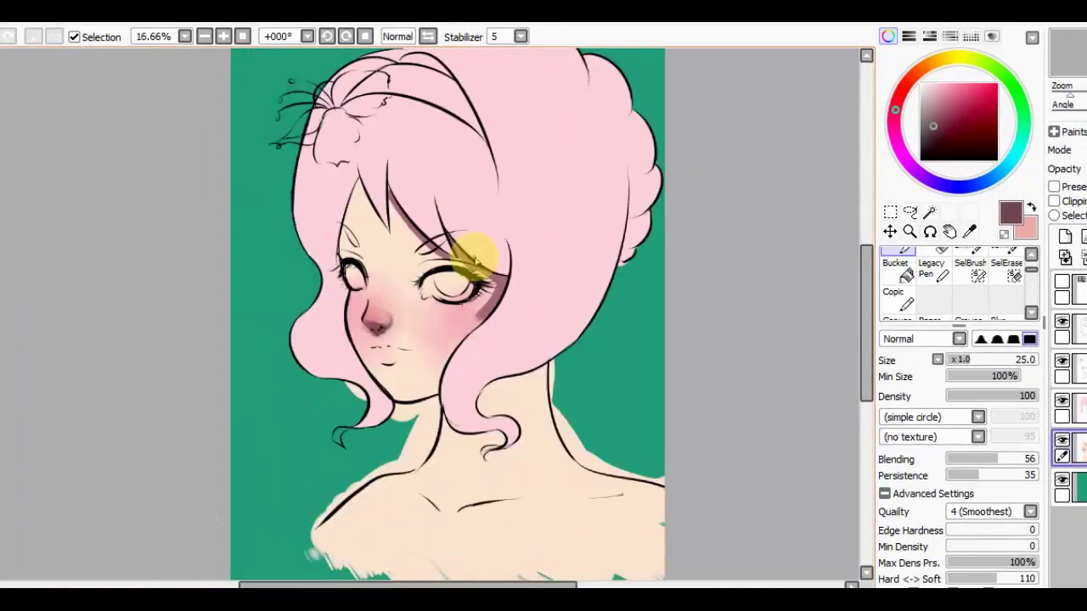
Reshape the nose shading by alternating sampled peach with muted mauve at brush size 40.
alt+click(374, 284)
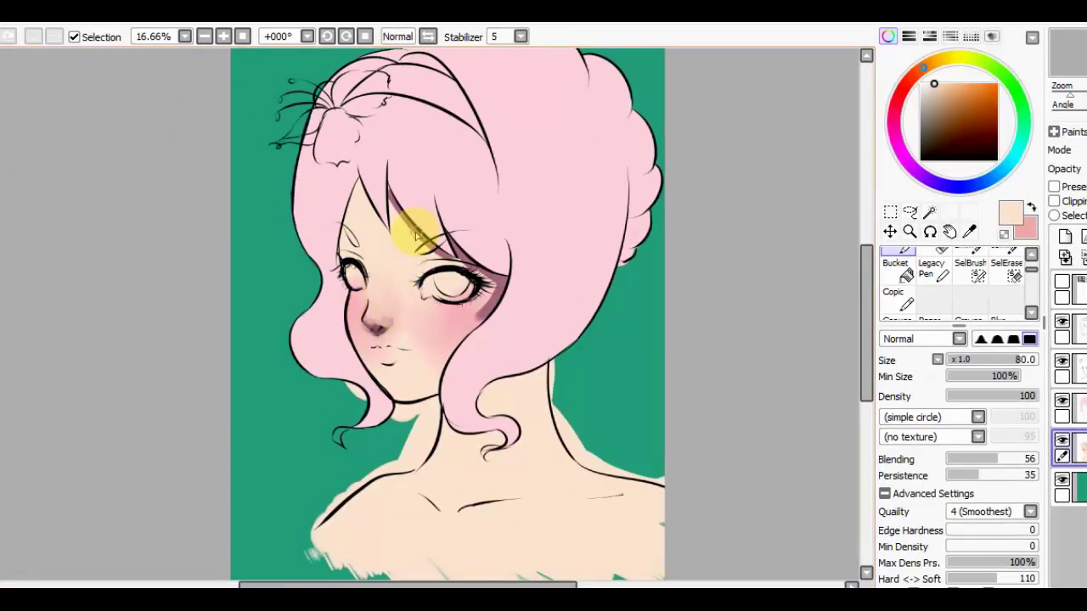
key(x)
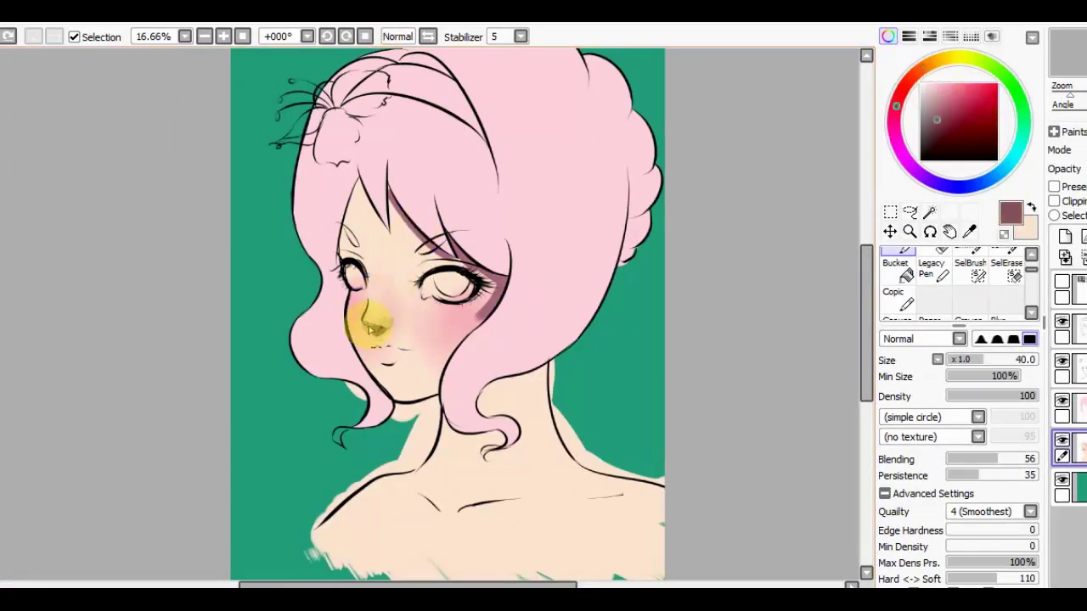
key(x)
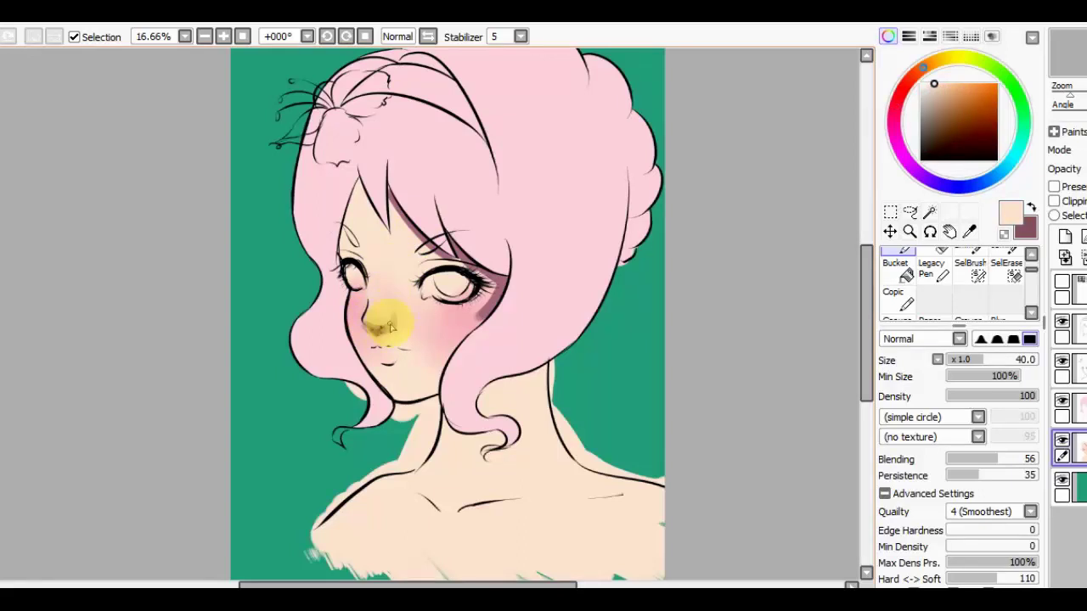
key(x)
key(h)
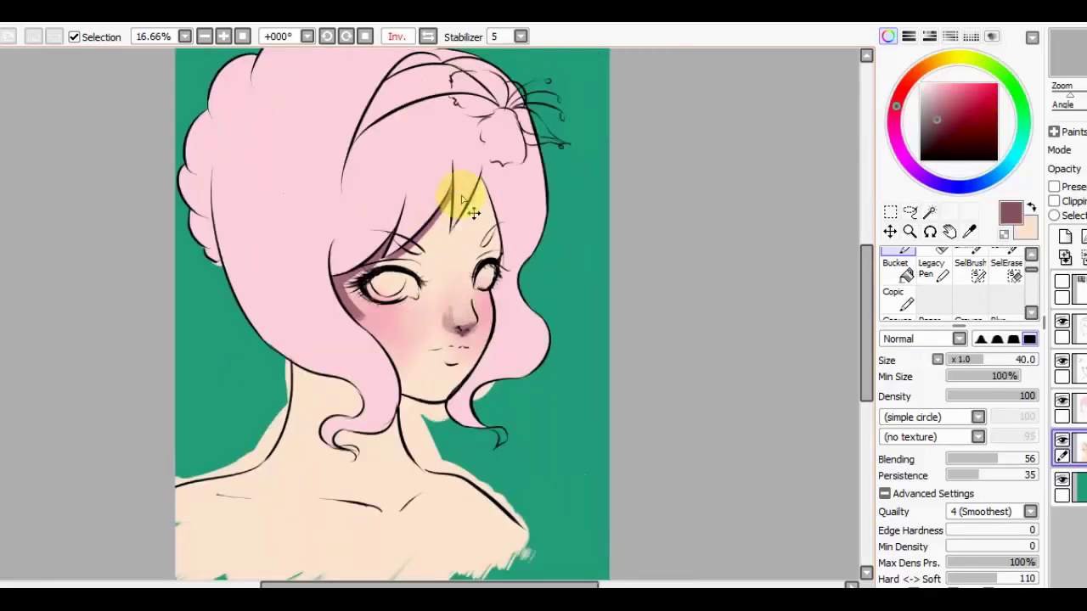
Lighten the skin around the nose bridge with peach at size 120, returning to mauve at size 40 beneath the nose.
key(x)
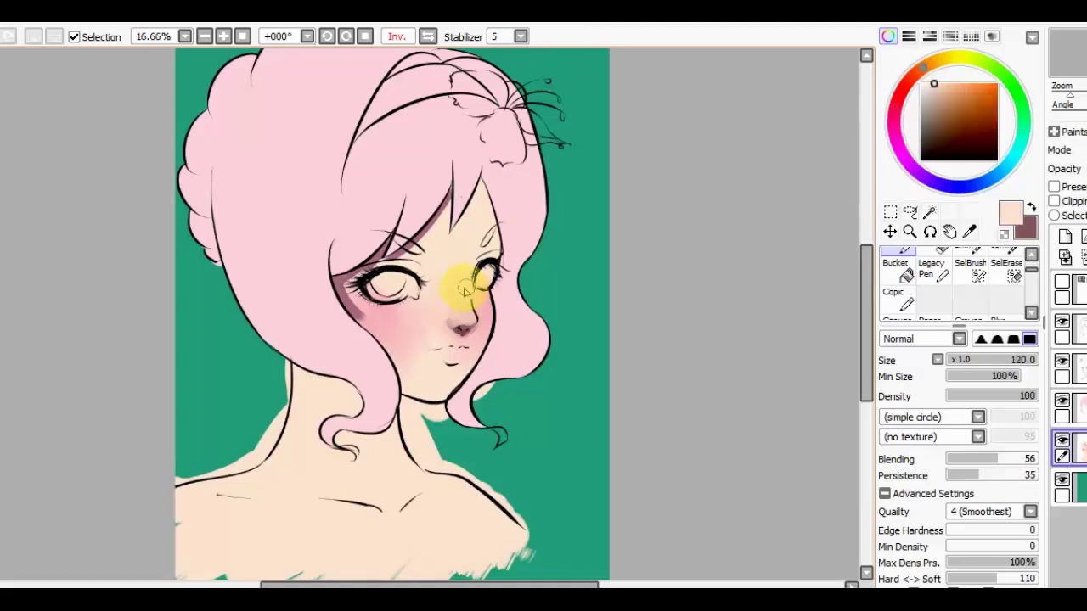
key(x)
key(bracketleft)
key(bracketleft)
key(bracketleft)
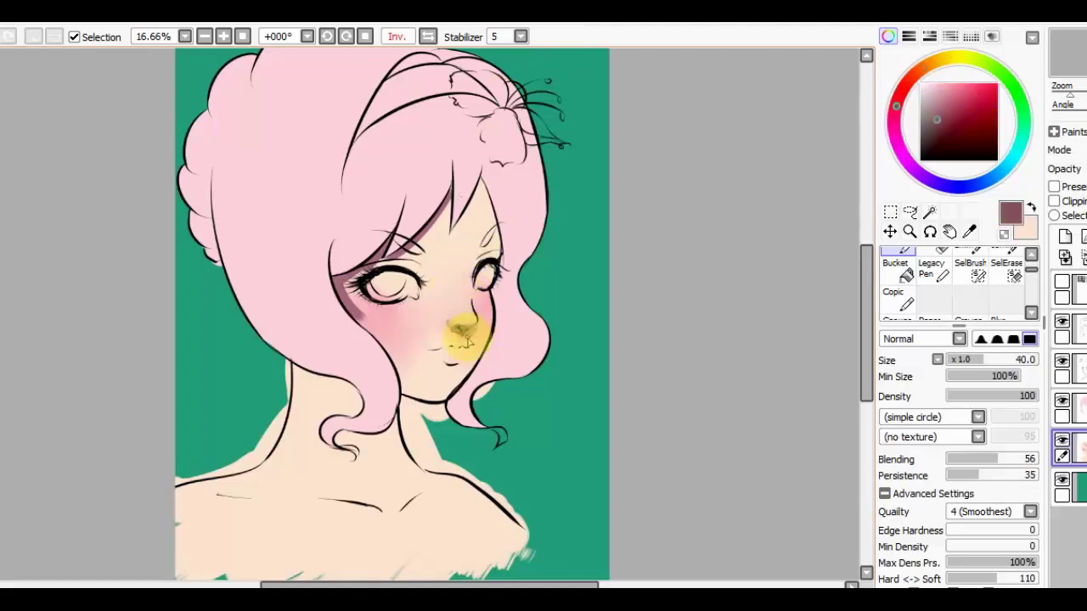
Colour the lips soft pink with a size 35 brush.
alt+click(463, 327)
key(bracketright)
key(bracketright)
key(bracketright)
key(bracketright)
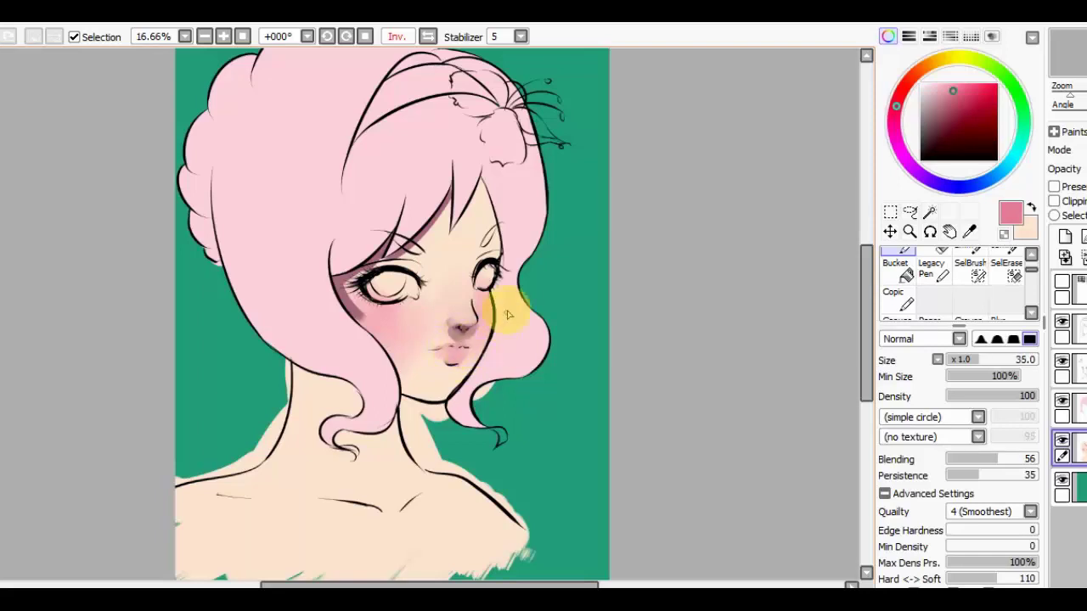
Paint dark plum hair shadows down the near cheek, forehead edge and neck with a size 70 brush.
click(946, 127)
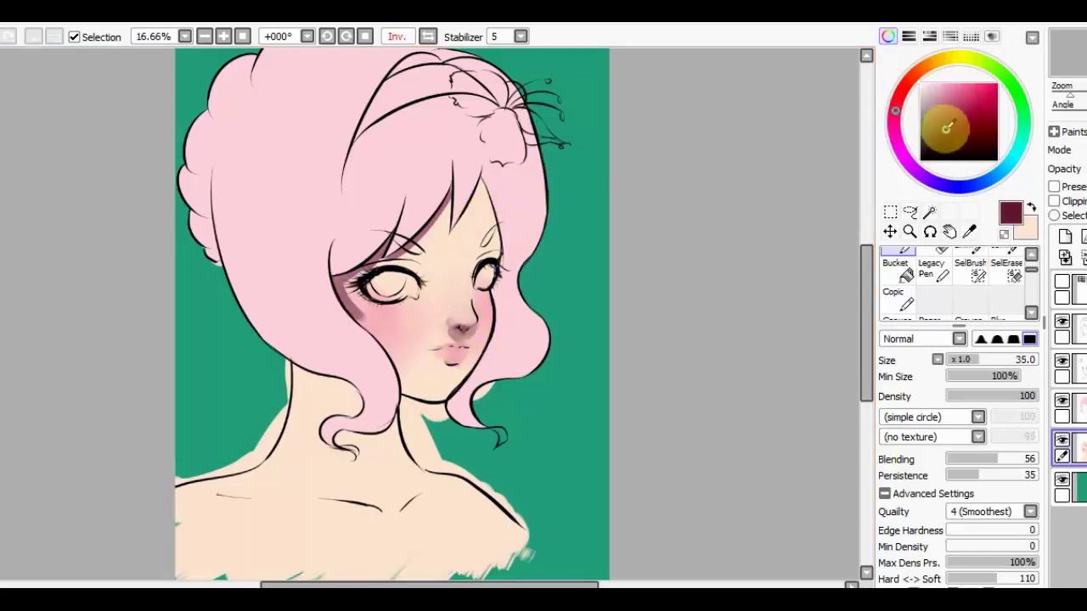
drag(946, 128, 939, 128)
drag(348, 306, 402, 379)
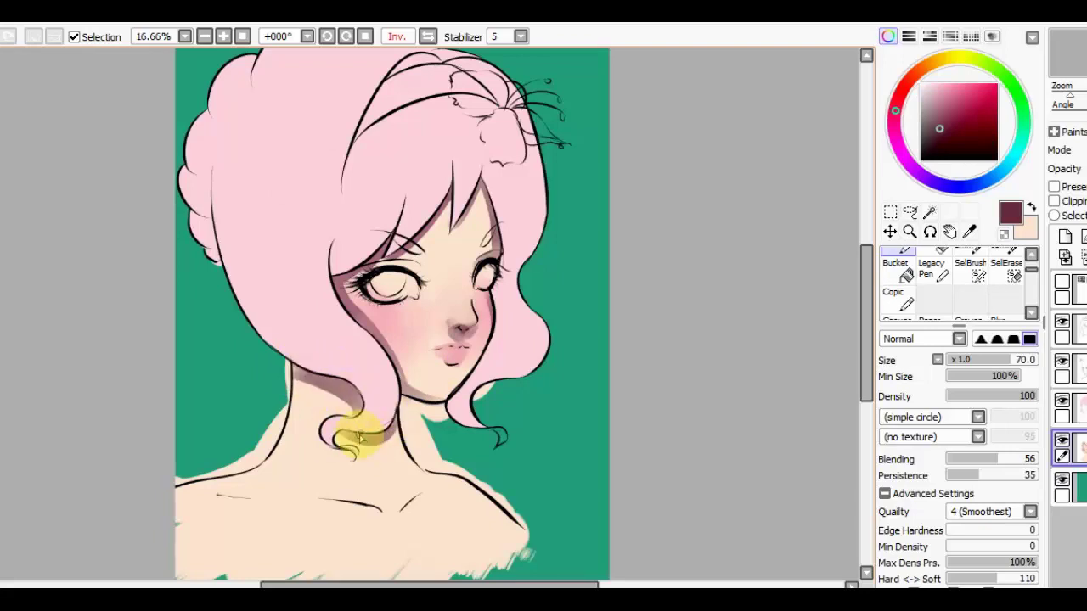
Shade the hollow between the collarbones with plum and blend it and the cheek shadow into the skin.
mouse_move(339, 506)
mouse_down()
mouse_move(388, 498)
mouse_move(388, 509)
mouse_up()
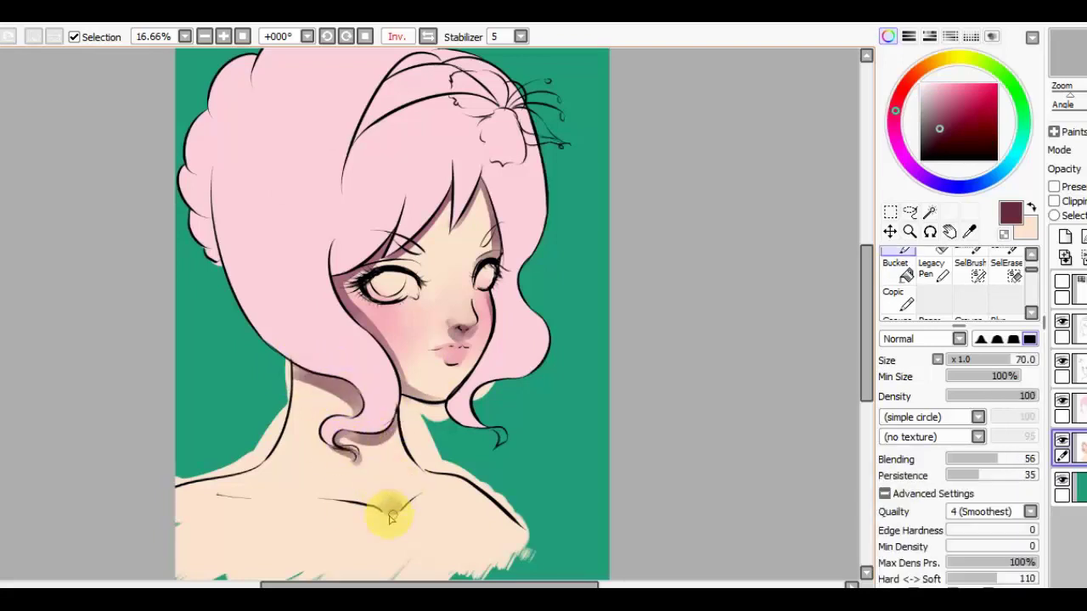
key(ctrl+z)
key(b)
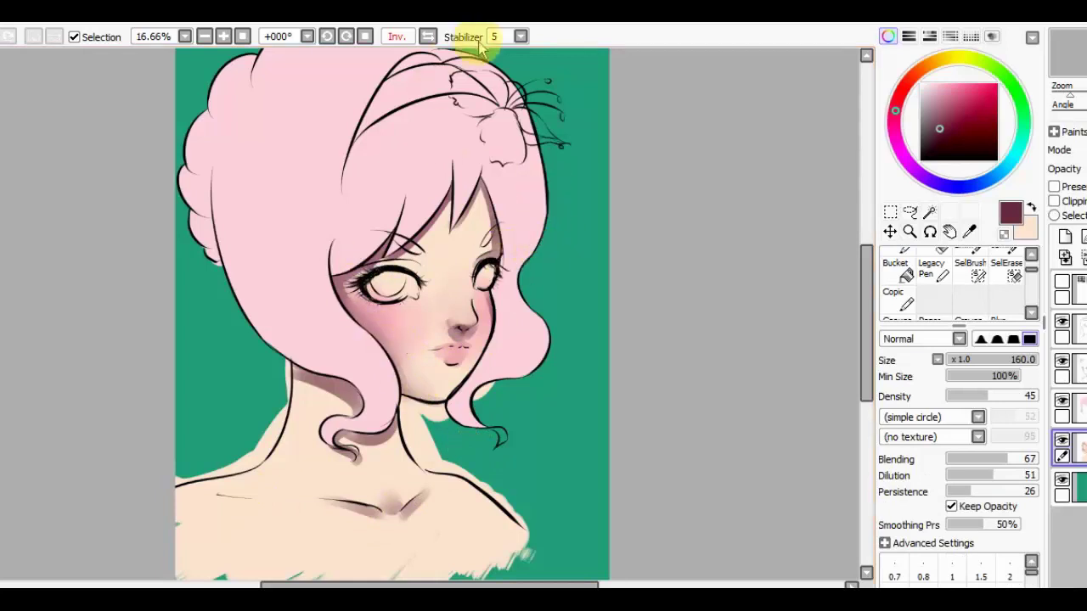
key(v)
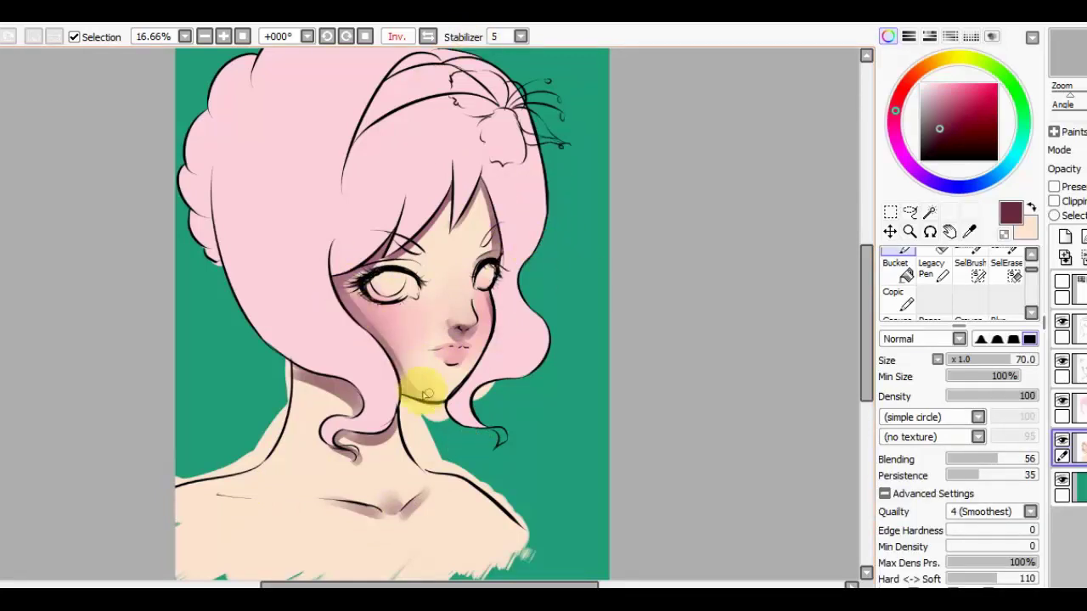
Paint sampled dusty pink over the near cheek at size 120 and blend it with a size 160 brush.
key(n)
alt+click(375, 325)
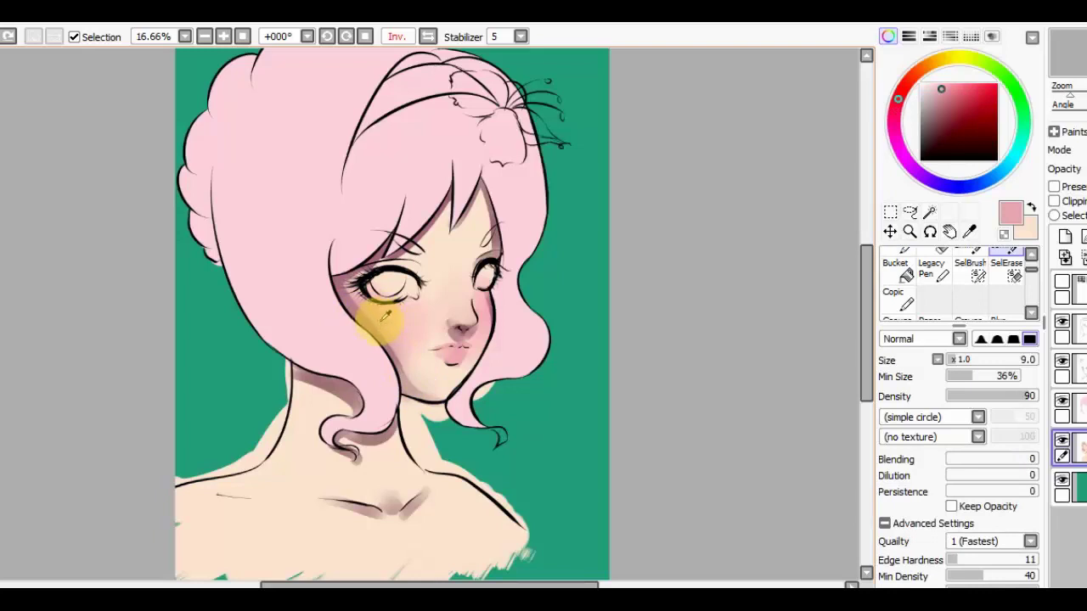
key(v)
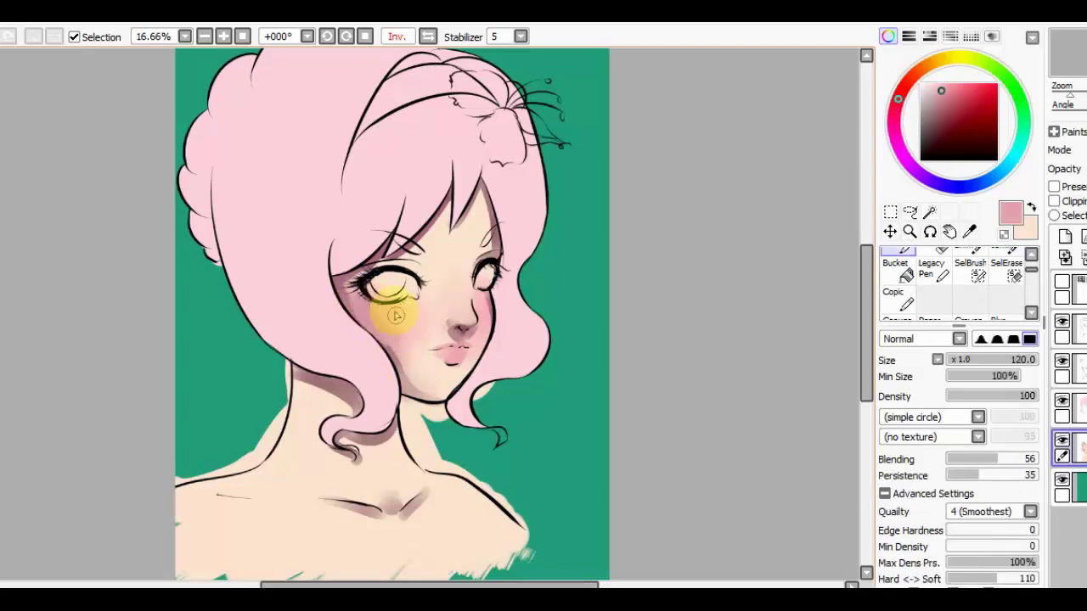
key(b)
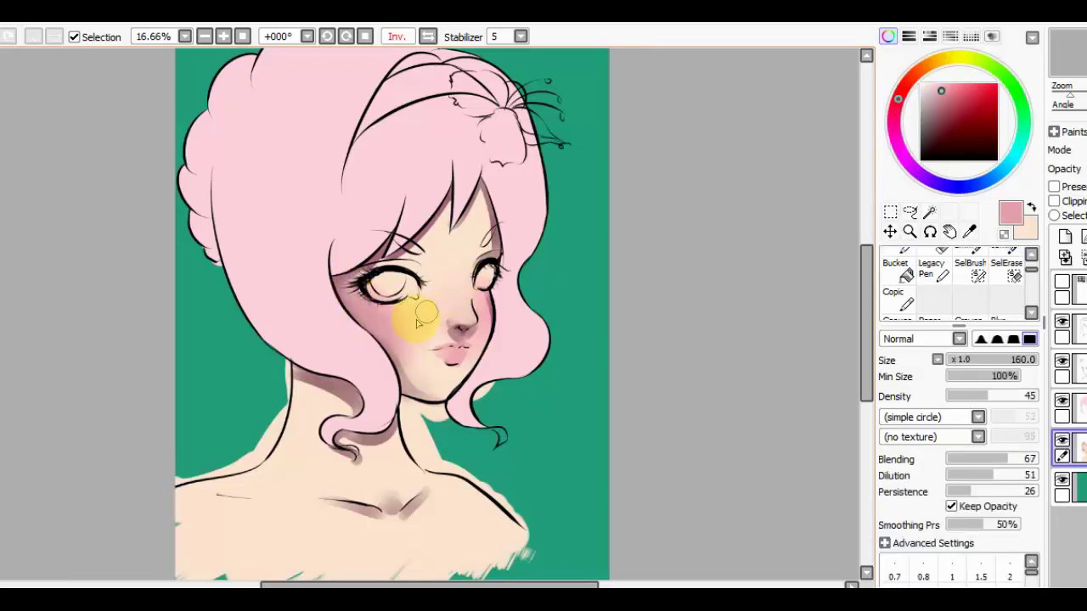
Intensify the near cheek's blush with a saturated rose red and soften it with the size 160 blending brush.
key(h)
alt+click(488, 274)
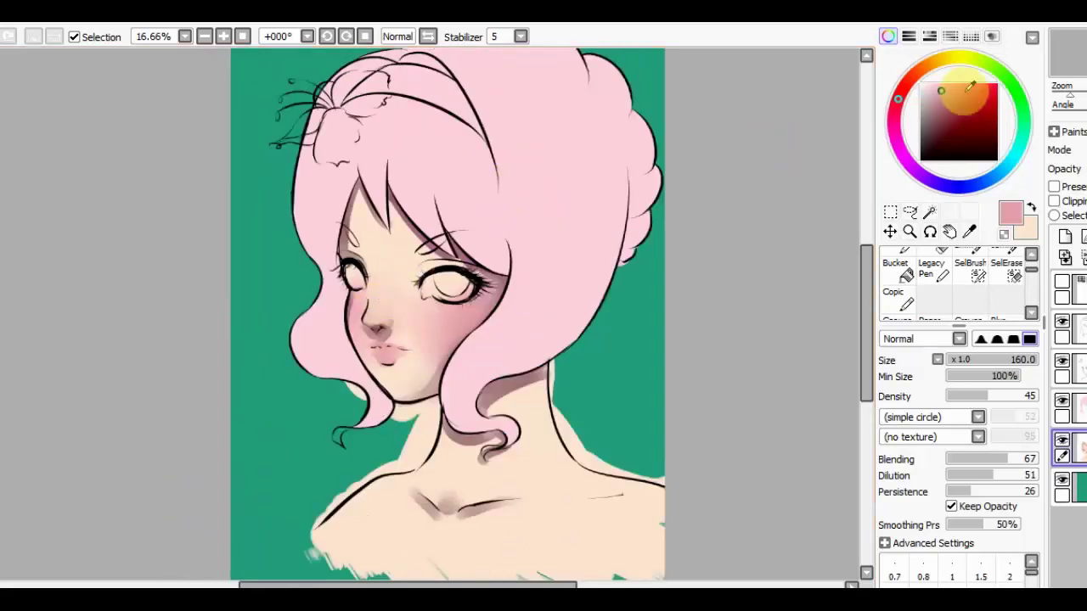
key(v)
key(b)
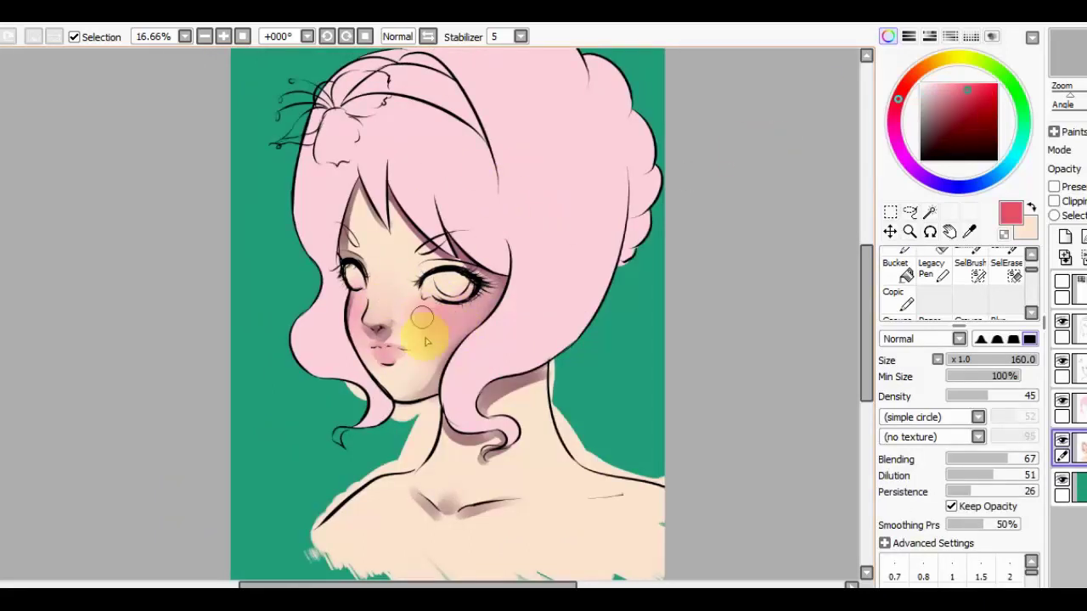
key(v)
key(b)
mouse_move(454, 315)
mouse_down()
mouse_move(467, 317)
mouse_move(391, 288)
mouse_up()
key(v)
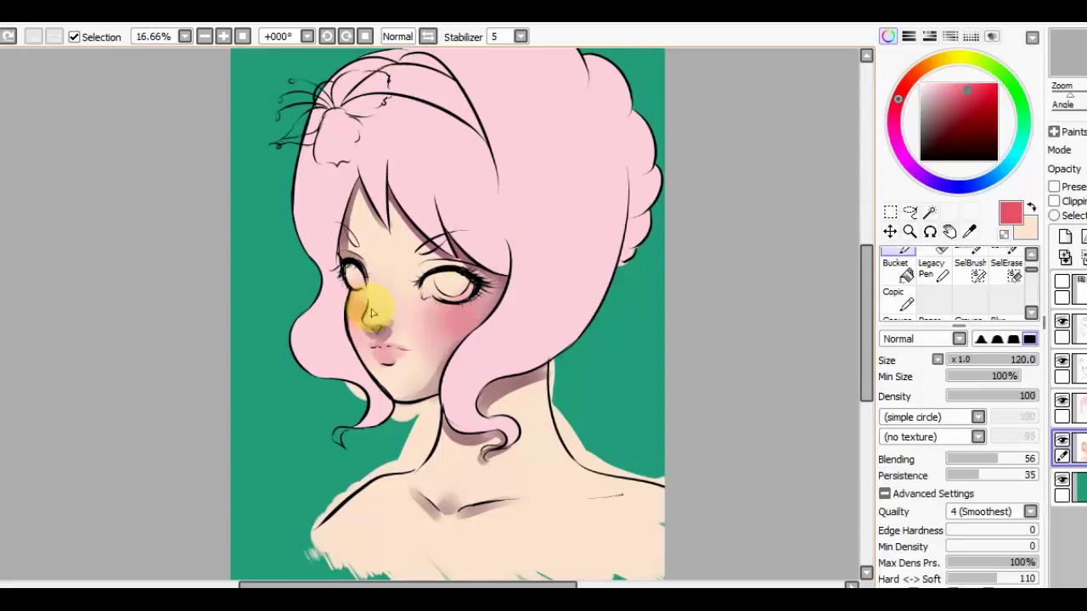
Shade the skin around both eyes with sampled plum at size 50 and soften it with the size 160 blending brush.
key(b)
key(x)
key(v)
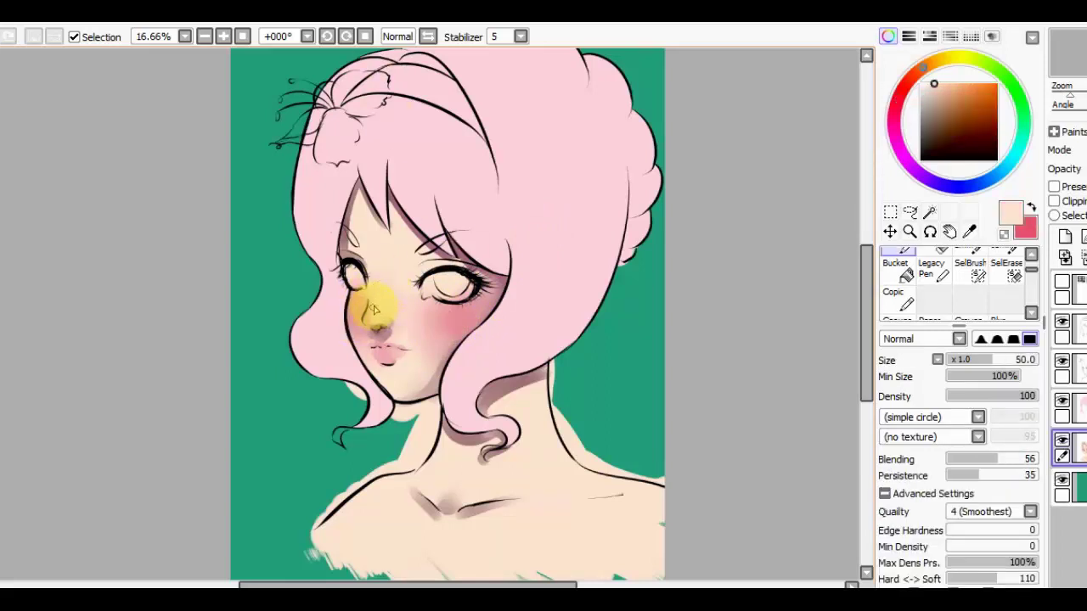
key(x)
alt+click(471, 280)
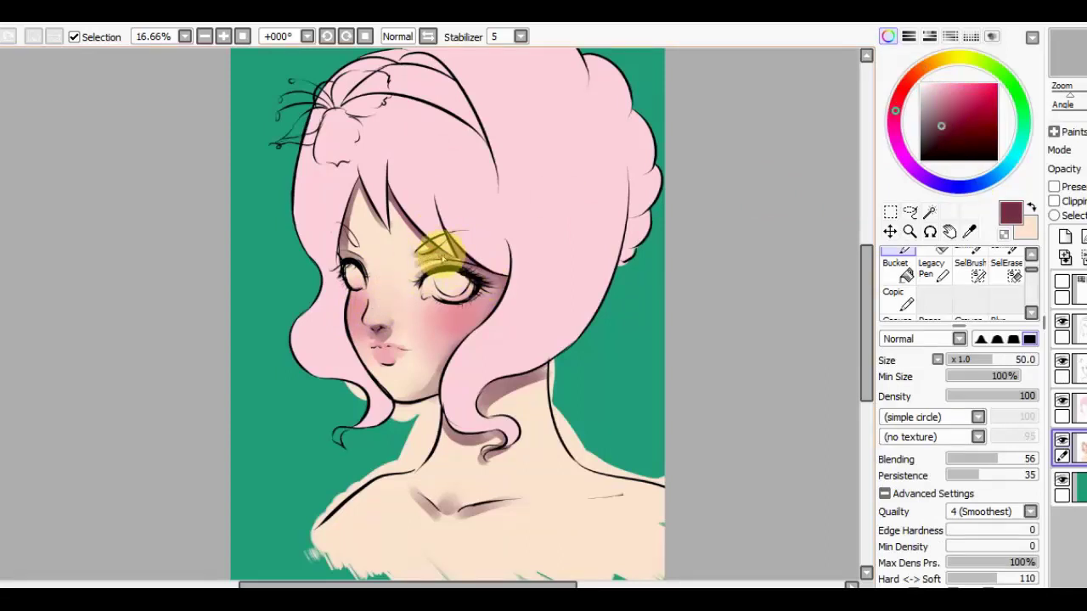
drag(420, 297, 484, 302)
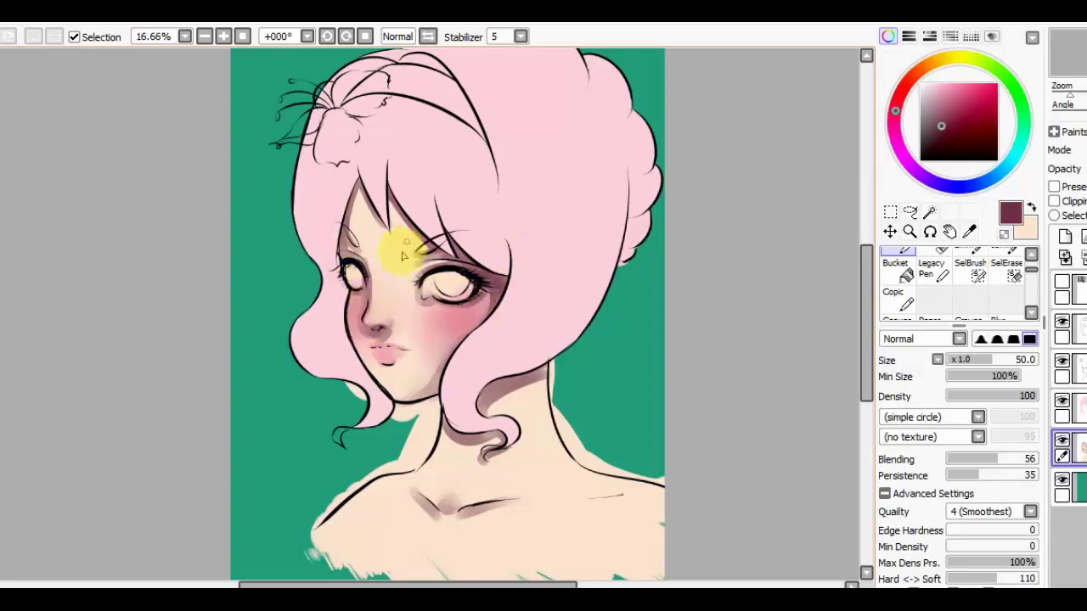
key(x)
key(x)
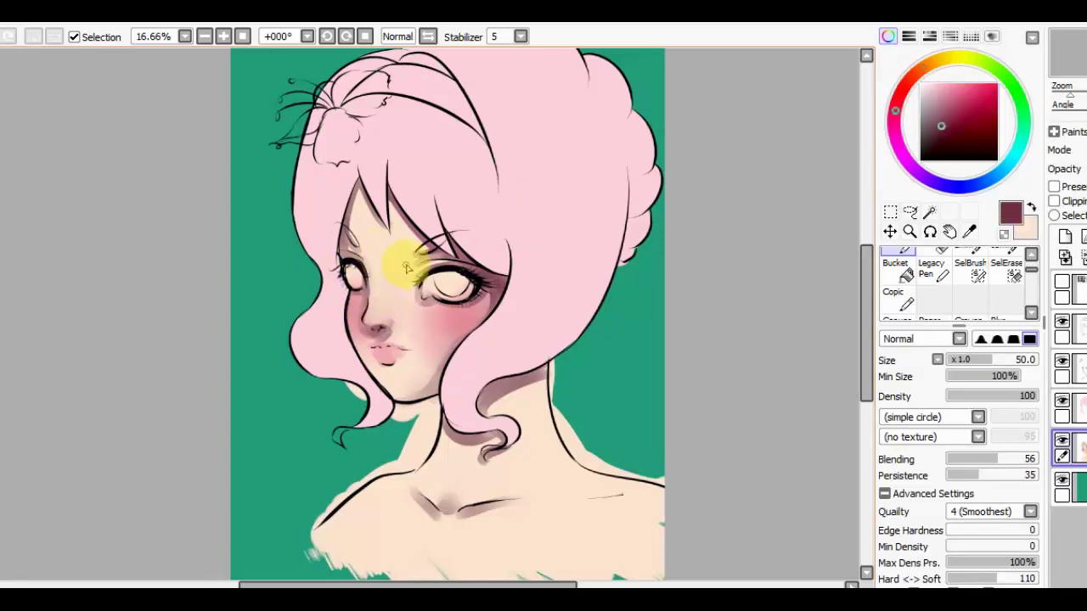
key(b)
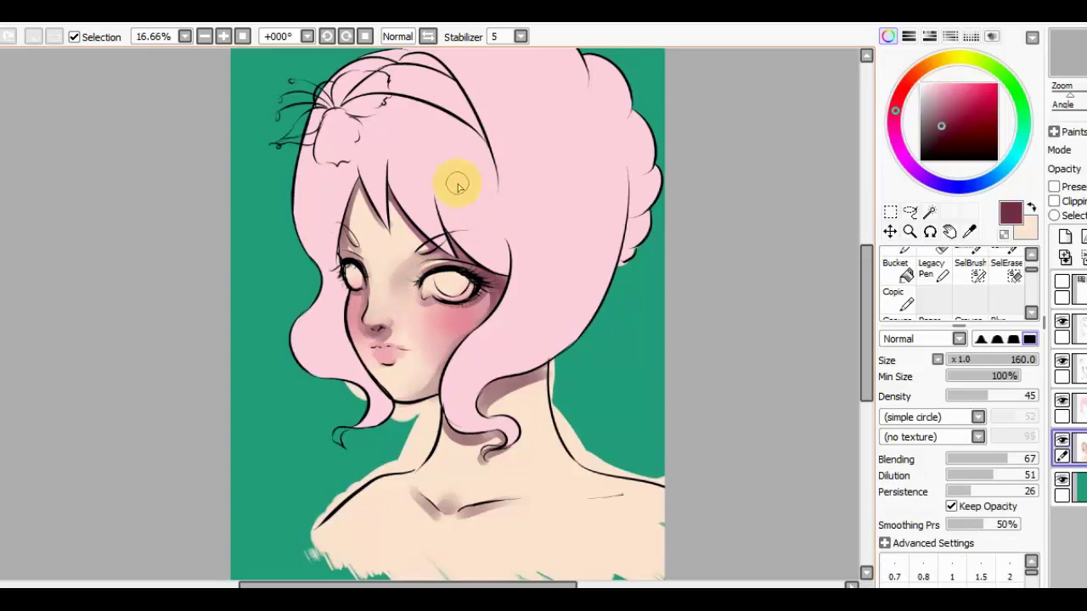
Paint light skin tone along the nose bridge at size 120 and blend it with the size 160 blending brush.
key(h)
drag(458, 186, 475, 236)
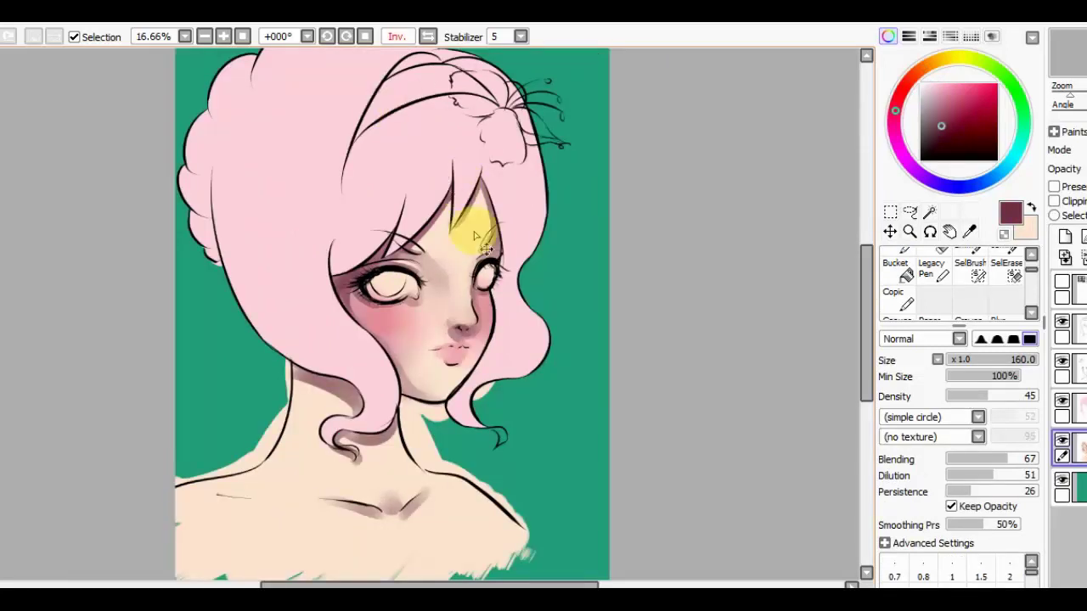
key(n)
key(b)
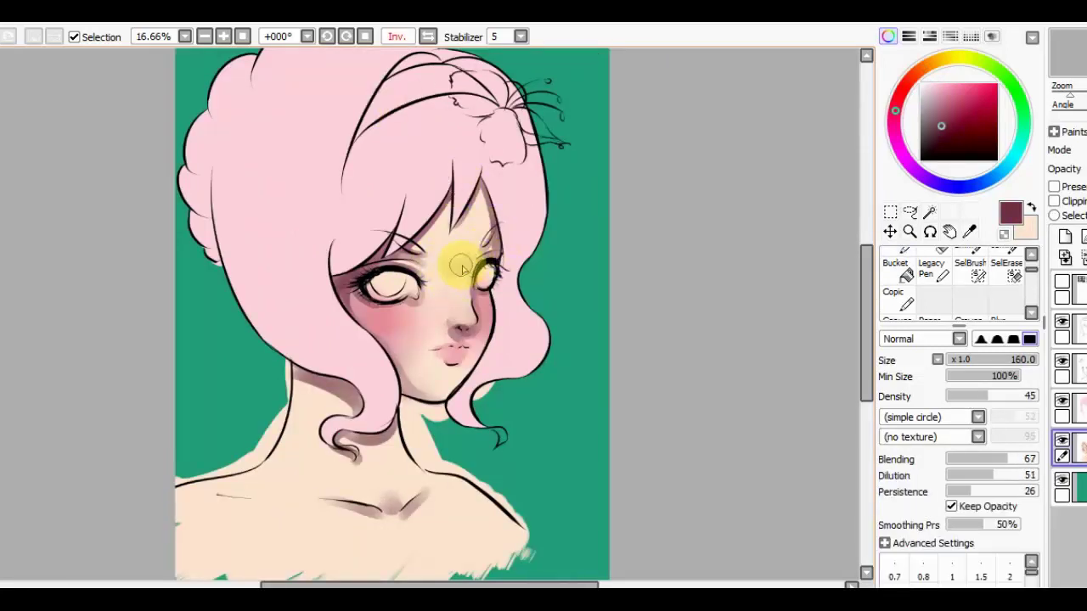
mouse_move(459, 252)
mouse_down()
mouse_move(553, 153)
mouse_move(538, 133)
mouse_move(432, 346)
mouse_move(415, 323)
mouse_move(492, 296)
mouse_move(443, 307)
mouse_up()
key(x)
key(n)
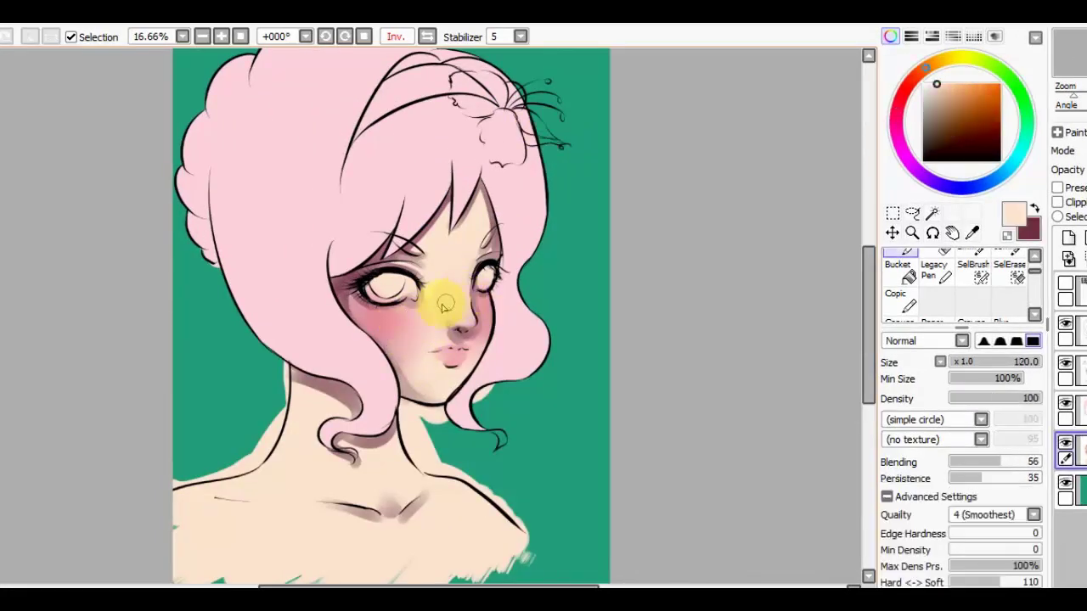
key(b)
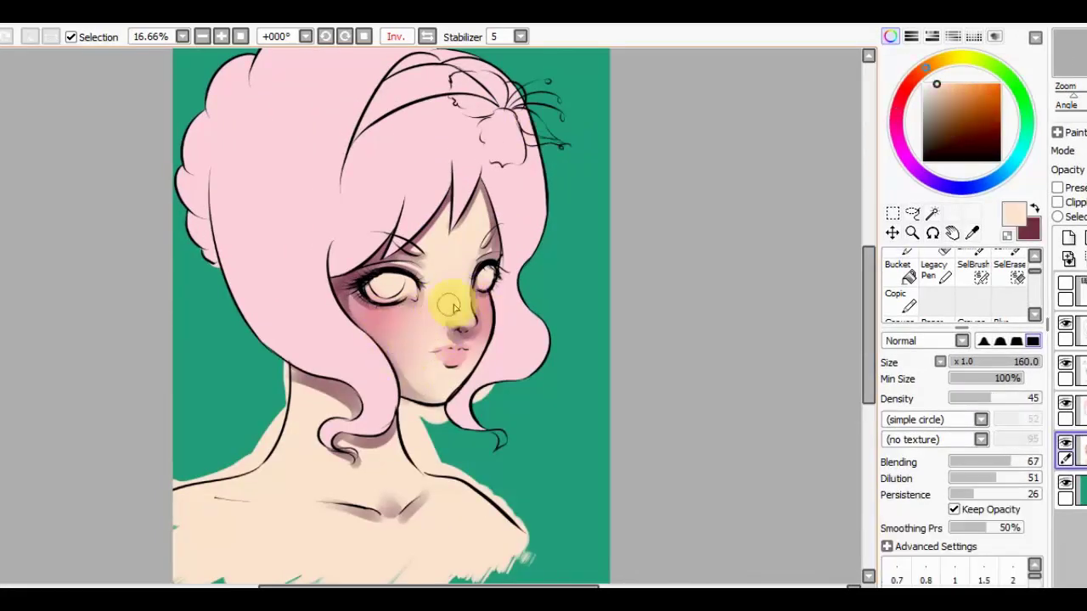
Paint plum shadow down the side of the neck and blend it toward the shoulder with a size 350 blending brush.
key(x)
key(n)
mouse_move(292, 383)
mouse_down()
mouse_move(279, 458)
mouse_move(248, 450)
mouse_move(291, 424)
mouse_up()
key(b)
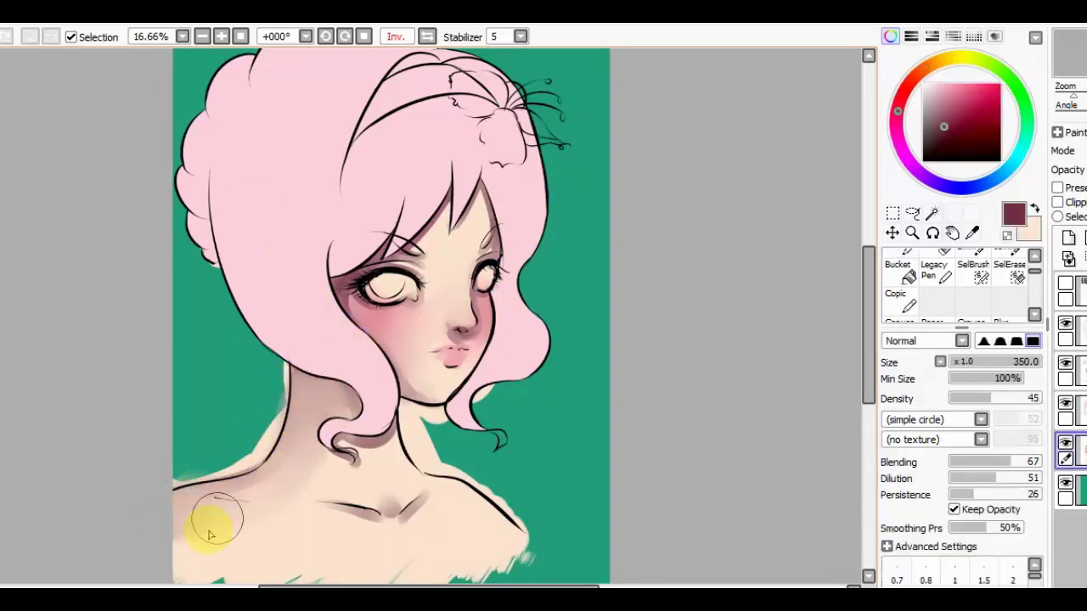
key(n)
key(b)
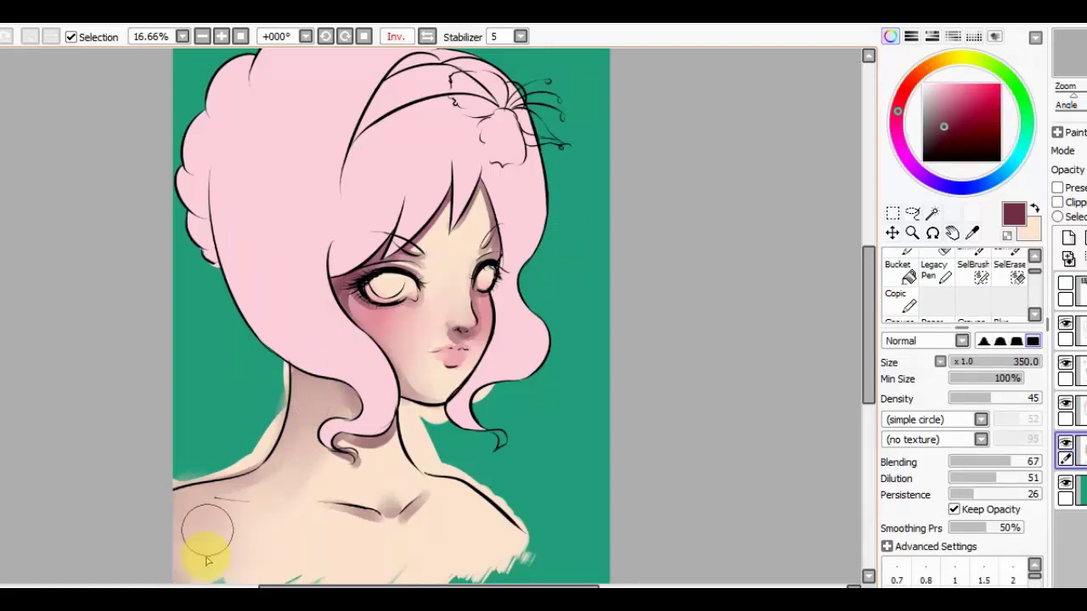
Pick a warm orange, tint the near shoulder with it, and blend the tint with the size 350 blending brush.
click(914, 78)
click(967, 91)
key(n)
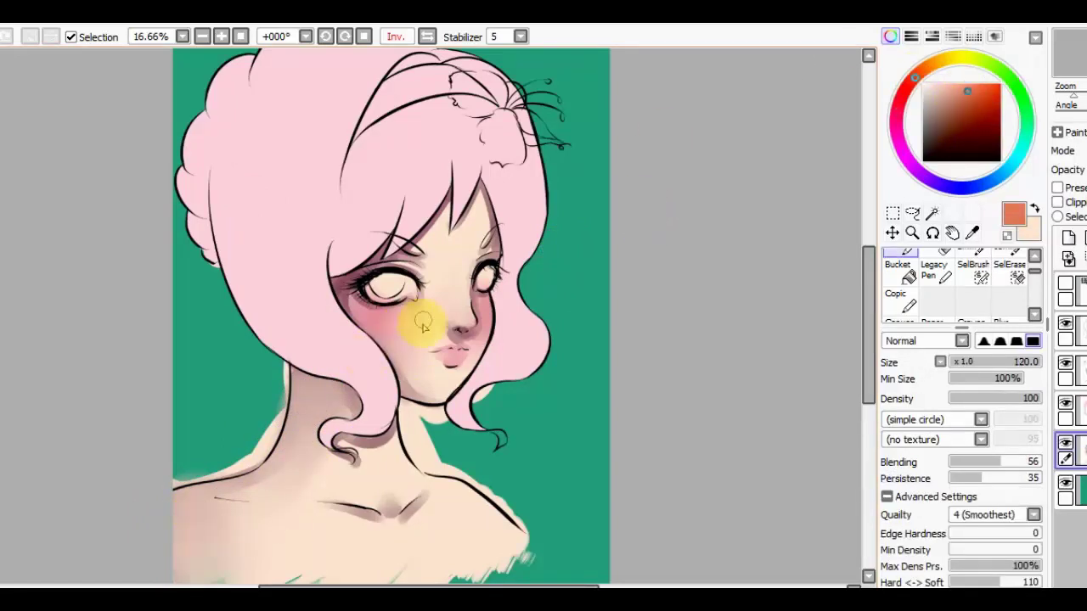
key(v)
mouse_move(170, 485)
mouse_down()
mouse_move(219, 510)
mouse_move(174, 526)
mouse_move(200, 529)
mouse_move(171, 567)
mouse_move(190, 515)
mouse_up()
key(b)
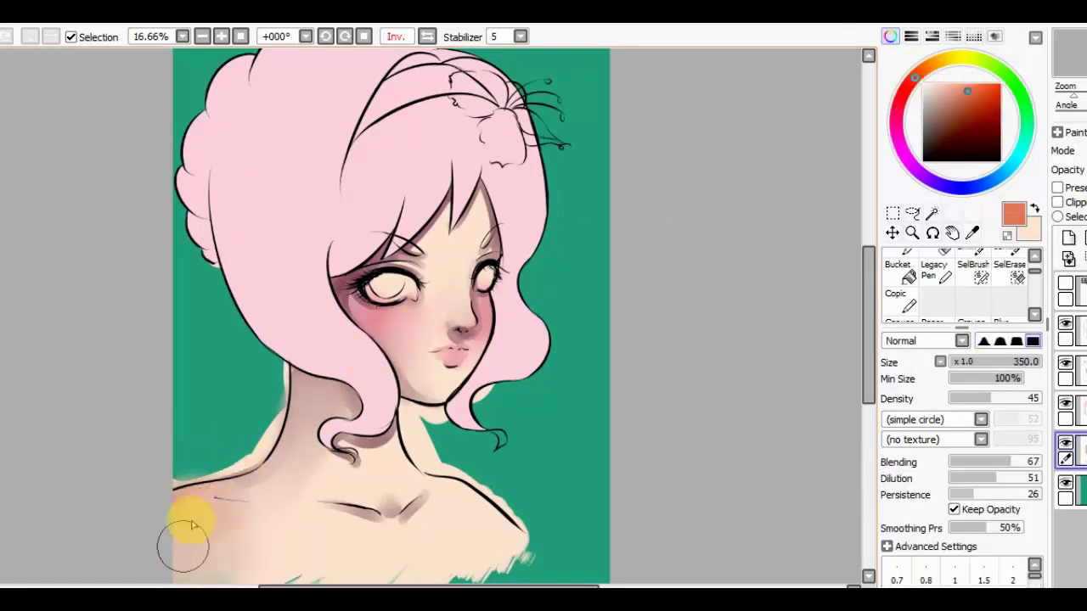
Spread the warm orange tint softly across the lower chest with a size 250 brush at density 63.
key(v)
drag(376, 534, 402, 487)
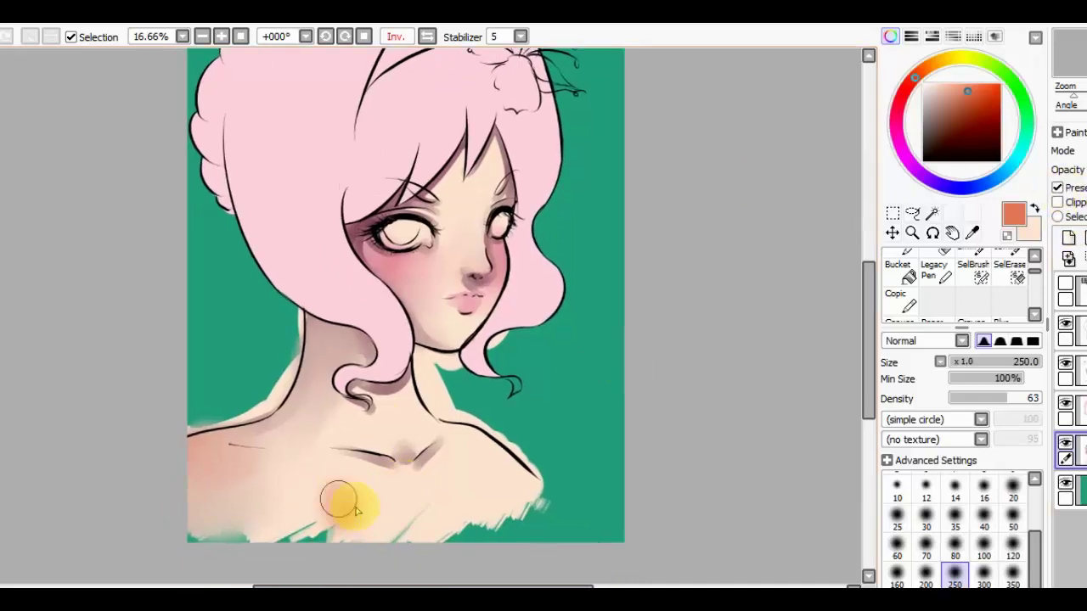
key(b)
drag(395, 532, 352, 521)
Warm the nose tip with orange at size 120 and blend it with the size 160 blending brush.
key(v)
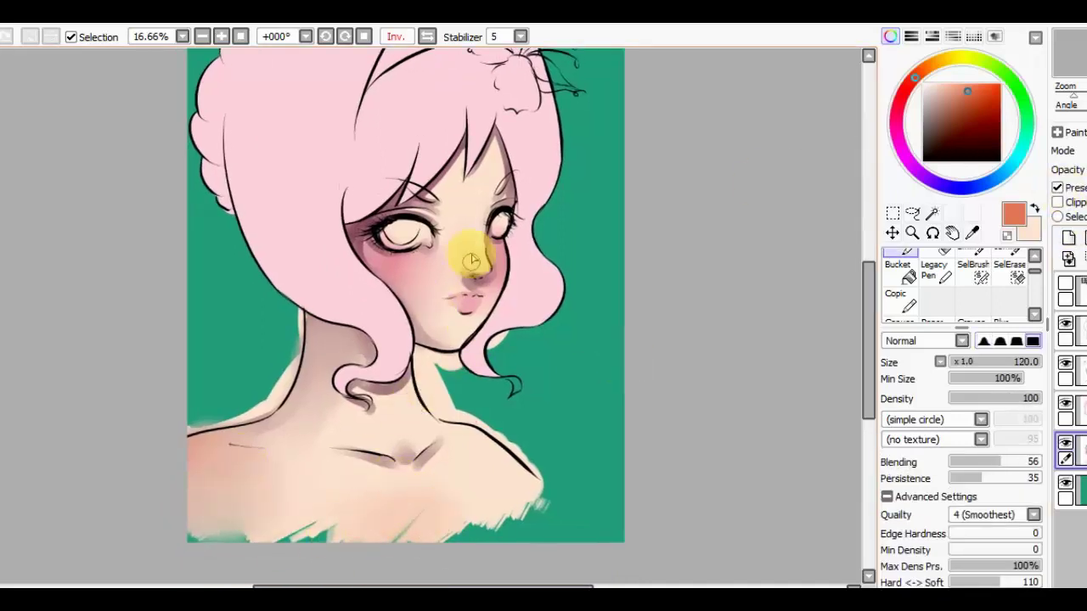
key(n)
key(b)
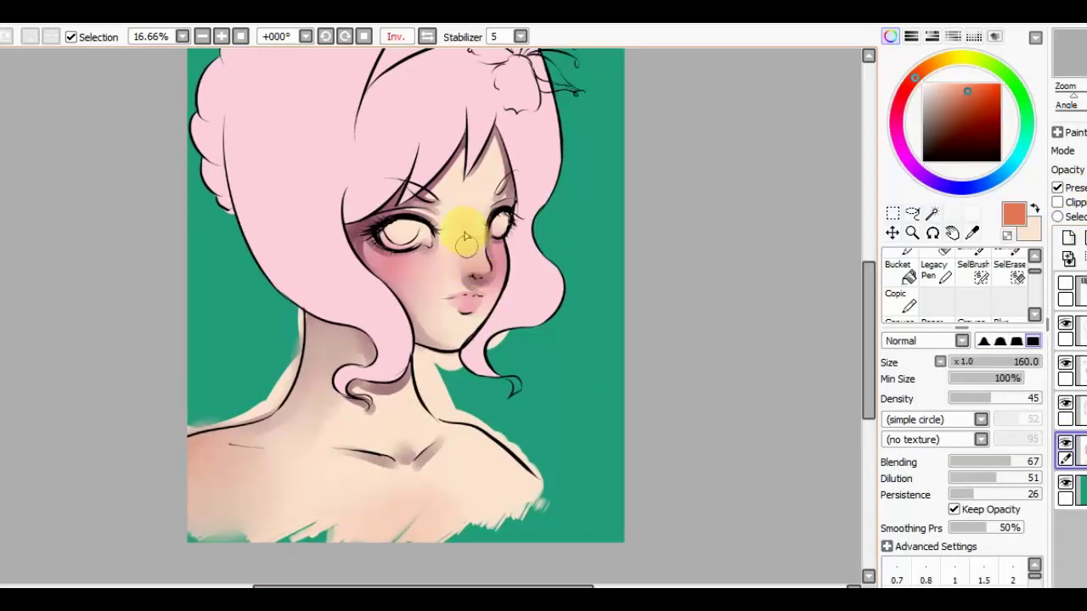
Tint the upper eyelids and eyeballs with orange at size 120 and blend them with the size 160 blending brush.
key(n)
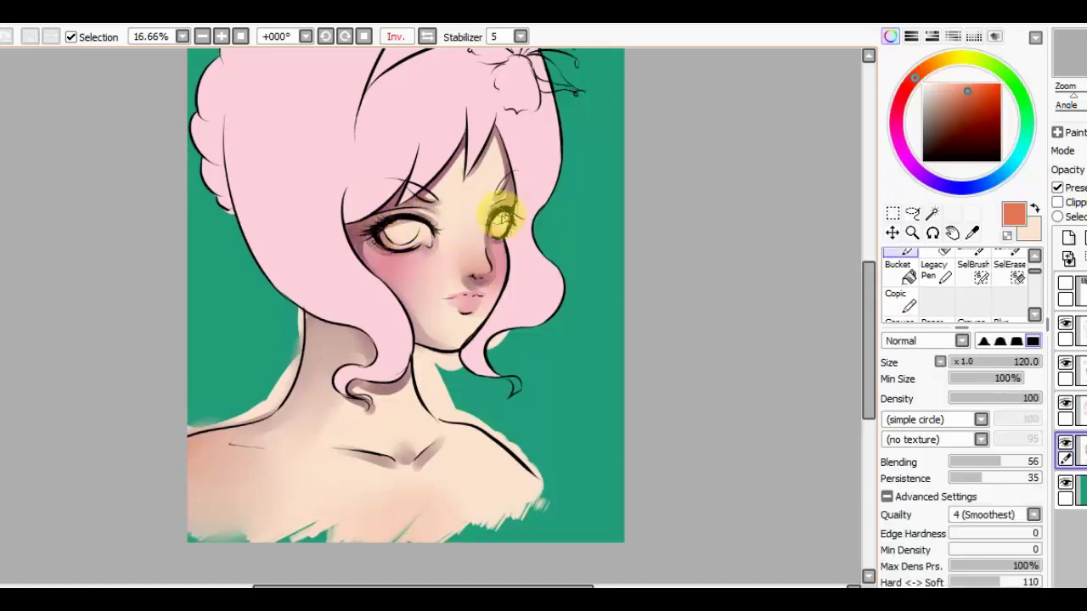
key(b)
key(n)
key(b)
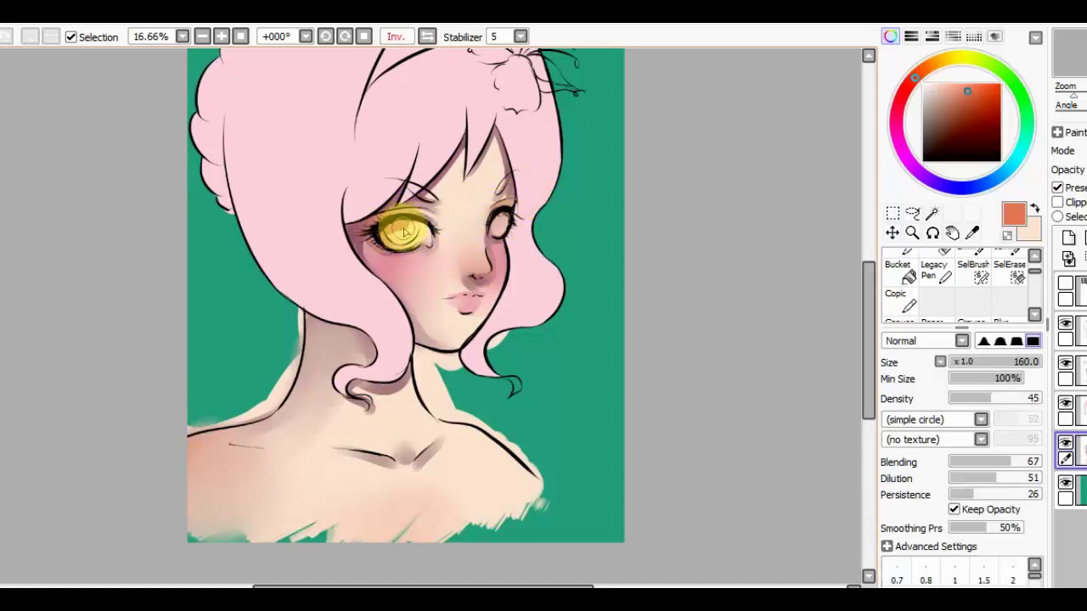
scroll(592, 223, up, 1)
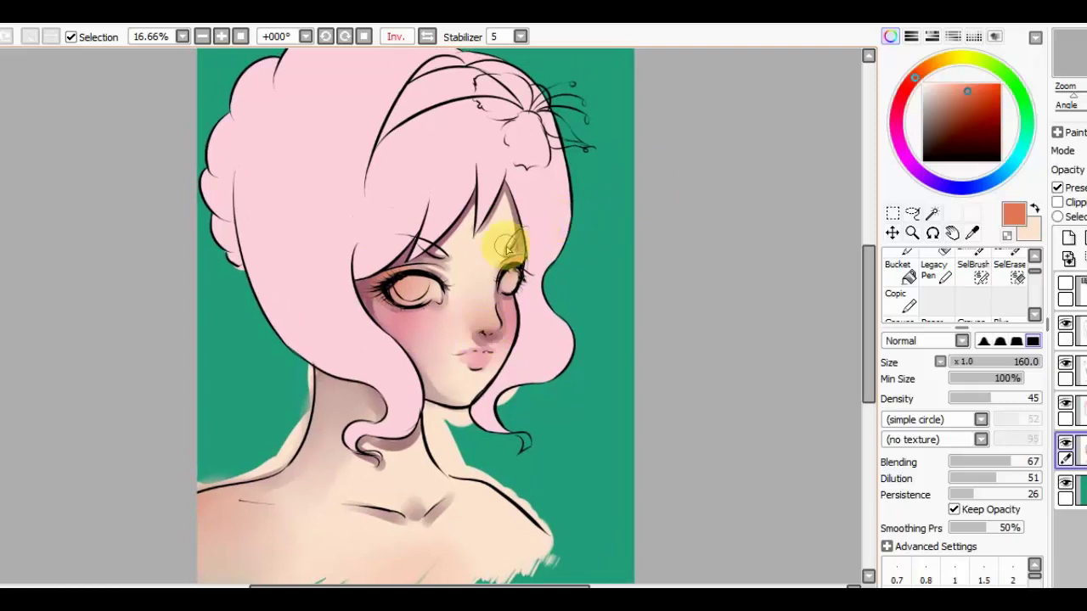
Touch up the skin around the eyebrows with light skin tone using a size 70 brush.
key(n)
key(x)
key(v)
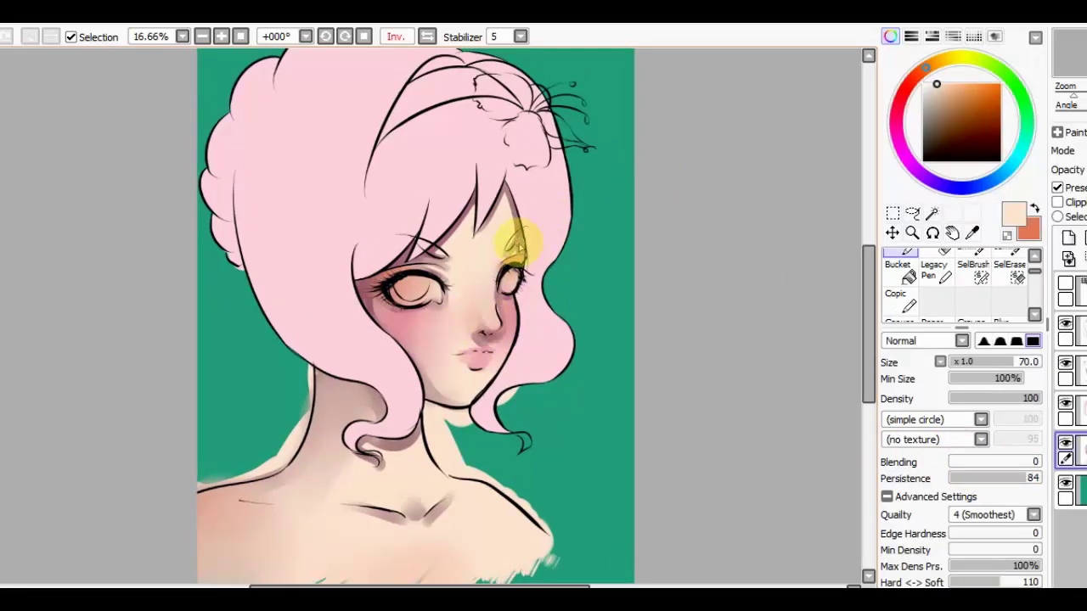
key(h)
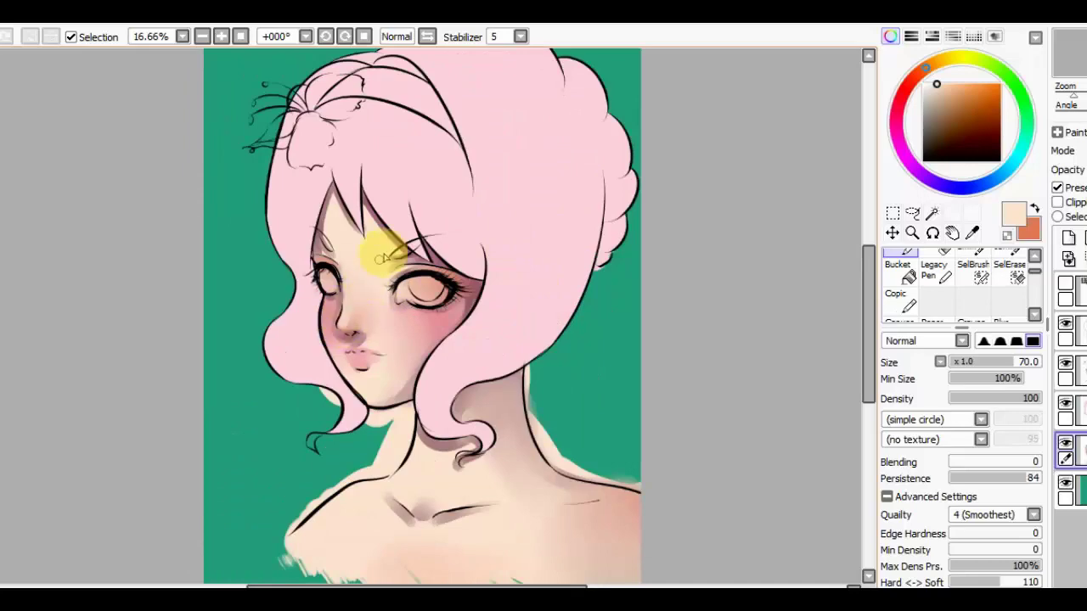
Define the nostrils and underside of the nose with dark plum, refining the shape with a size 16 brush.
scroll(400, 315, up, 2)
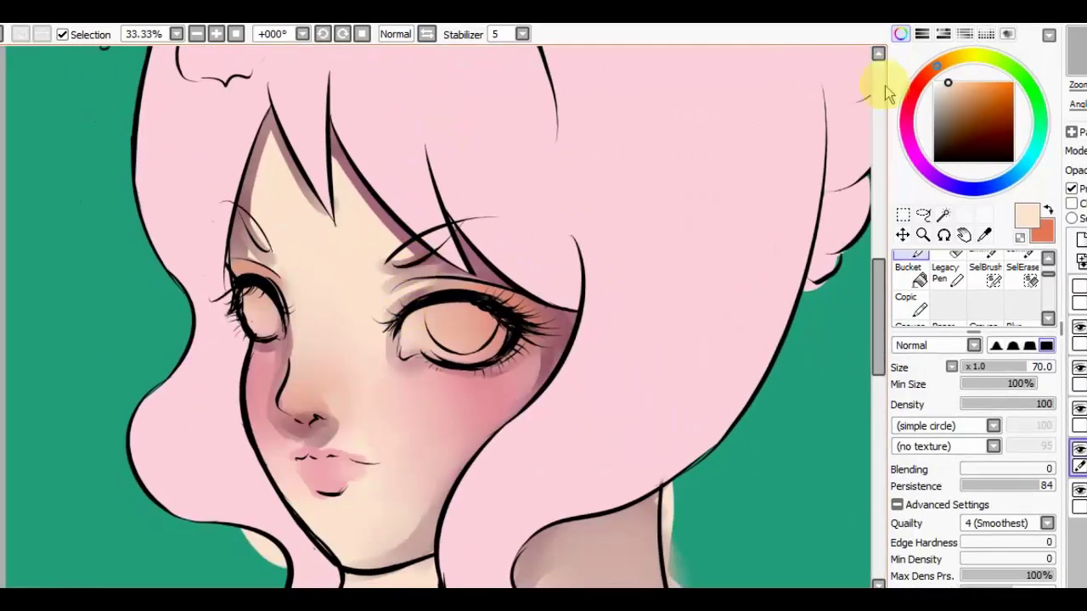
key(e)
alt+click(381, 204)
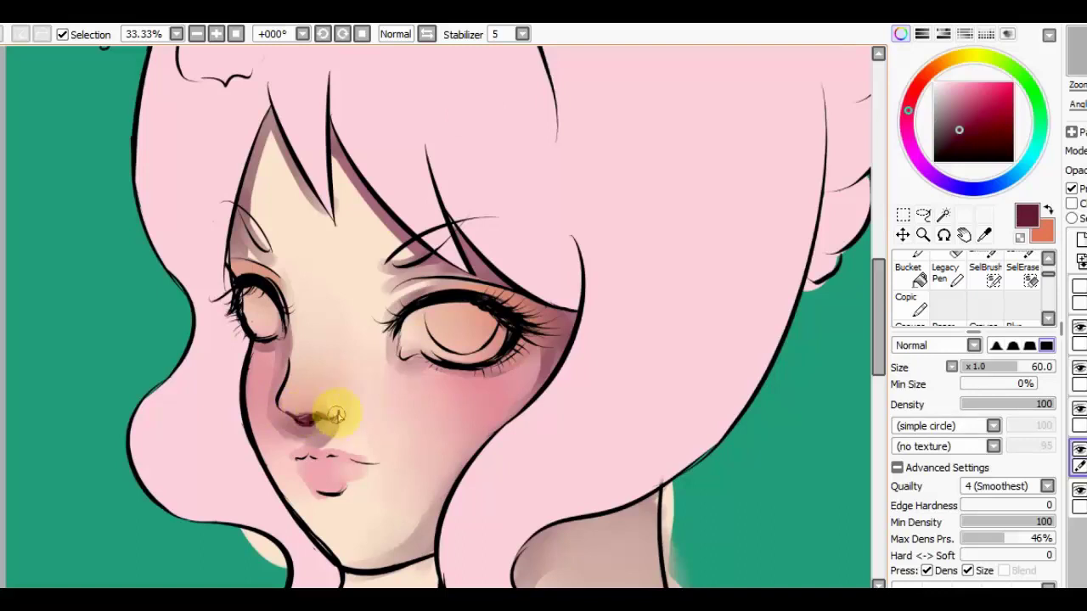
key(b)
key(bracketleft)
key(bracketleft)
key(bracketleft)
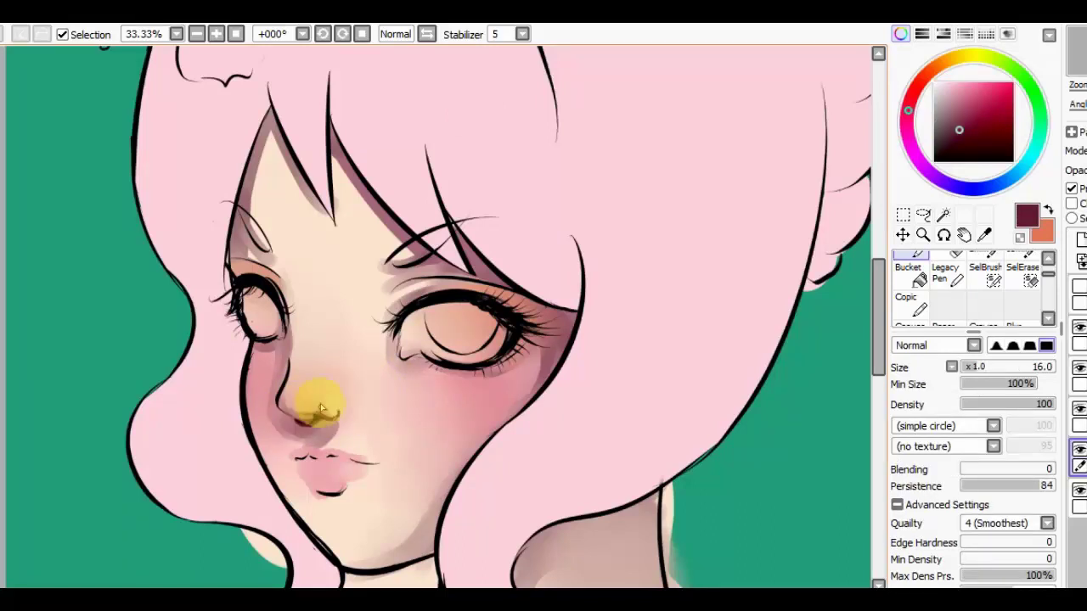
mouse_move(298, 405)
mouse_down()
mouse_move(330, 419)
mouse_move(338, 400)
mouse_move(317, 425)
mouse_move(293, 419)
mouse_move(328, 423)
mouse_move(310, 434)
mouse_move(299, 409)
mouse_up()
Sample the light skin tone and clean up the nose bridge and tip with a size 30 brush.
alt+click(285, 206)
mouse_move(291, 351)
mouse_down()
mouse_move(301, 404)
mouse_move(319, 402)
mouse_move(304, 410)
mouse_move(292, 376)
mouse_move(294, 407)
mouse_move(329, 397)
mouse_up()
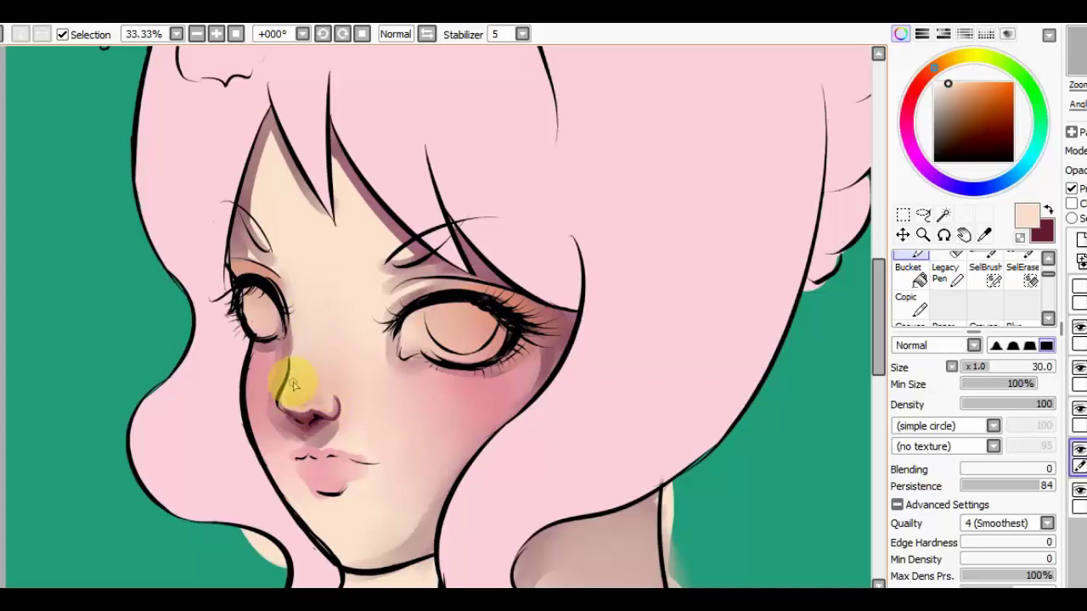
scroll(323, 218, down, 1)
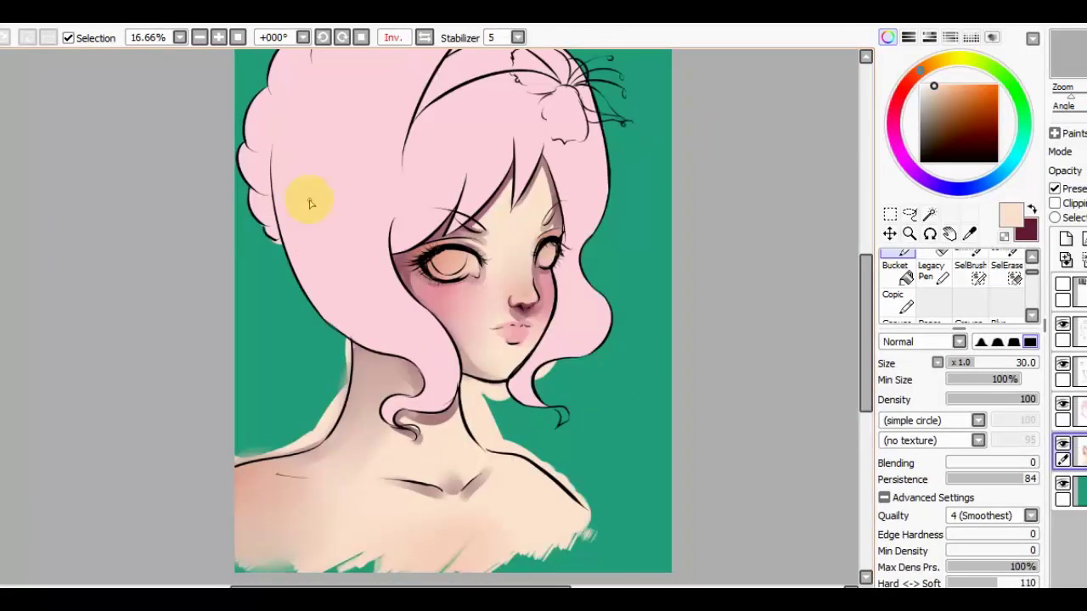
scroll(527, 163, up, 1)
scroll(560, 206, down, 1)
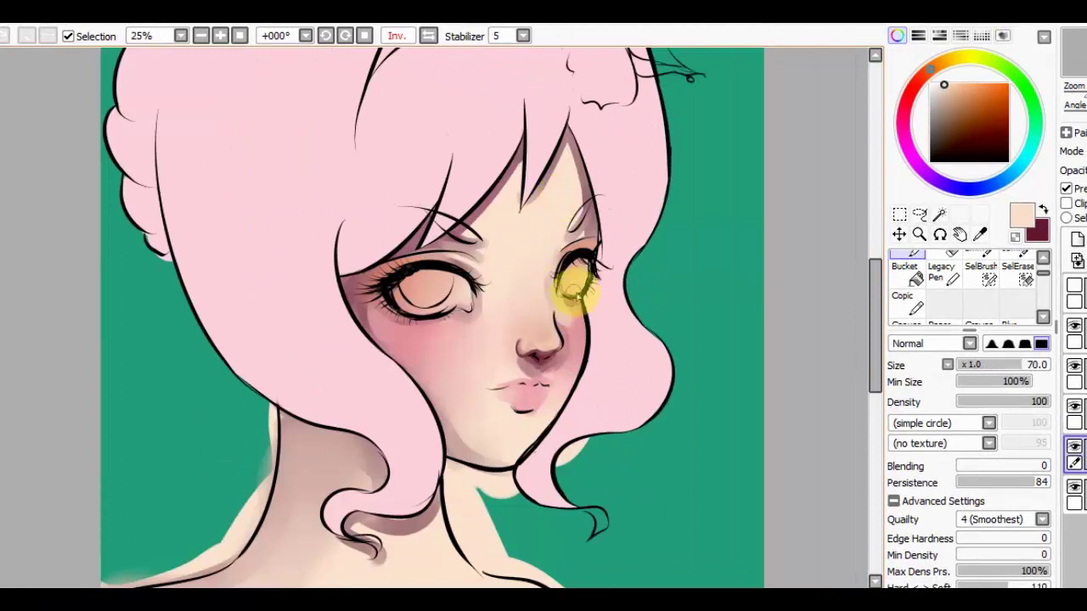
Refine the skin around the far eye and brow with light skin tone, blending at sizes 160 and 100.
key(b)
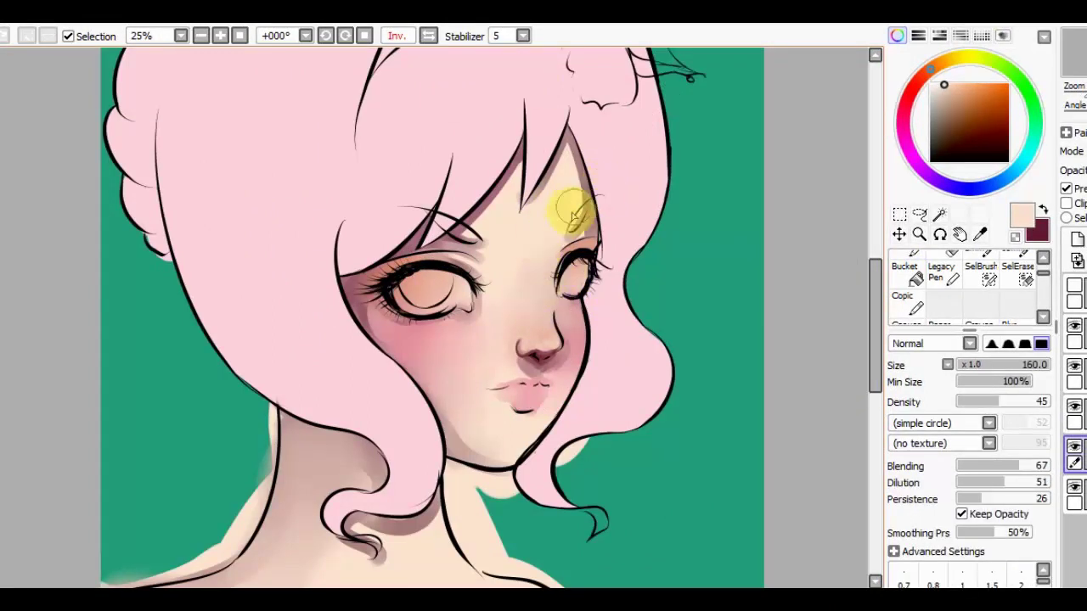
key(e)
key(b)
scroll(626, 160, down, 1)
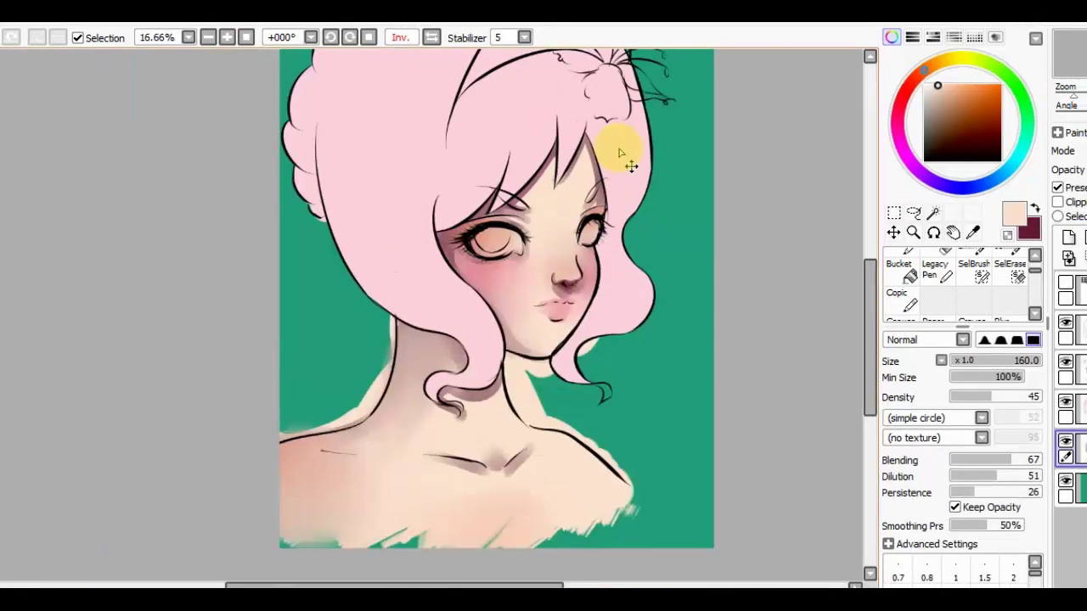
scroll(619, 150, up, 1)
key(e)
scroll(552, 294, down, 1)
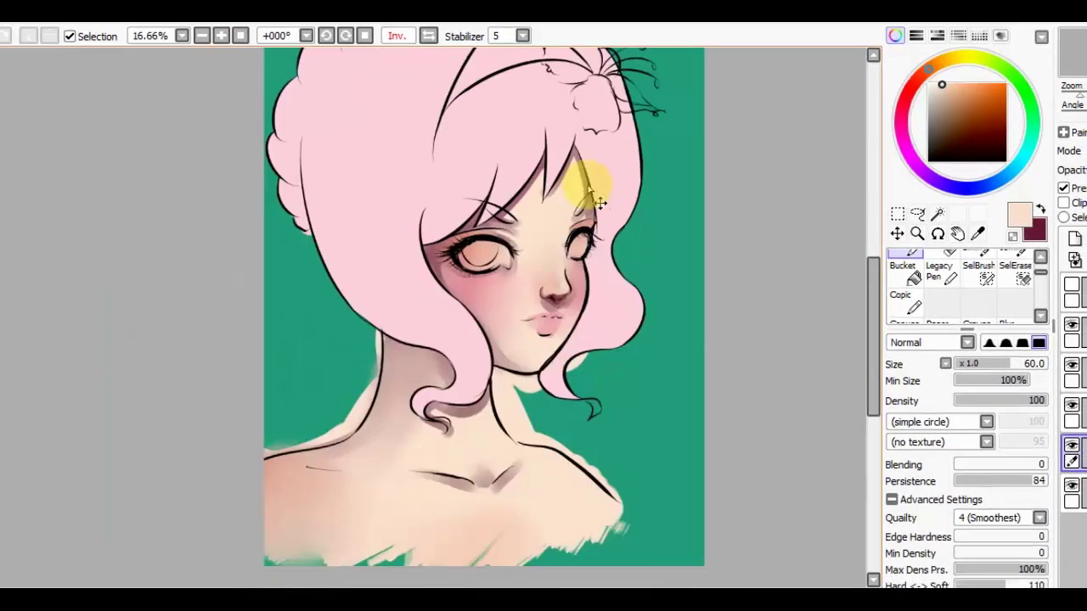
key(b)
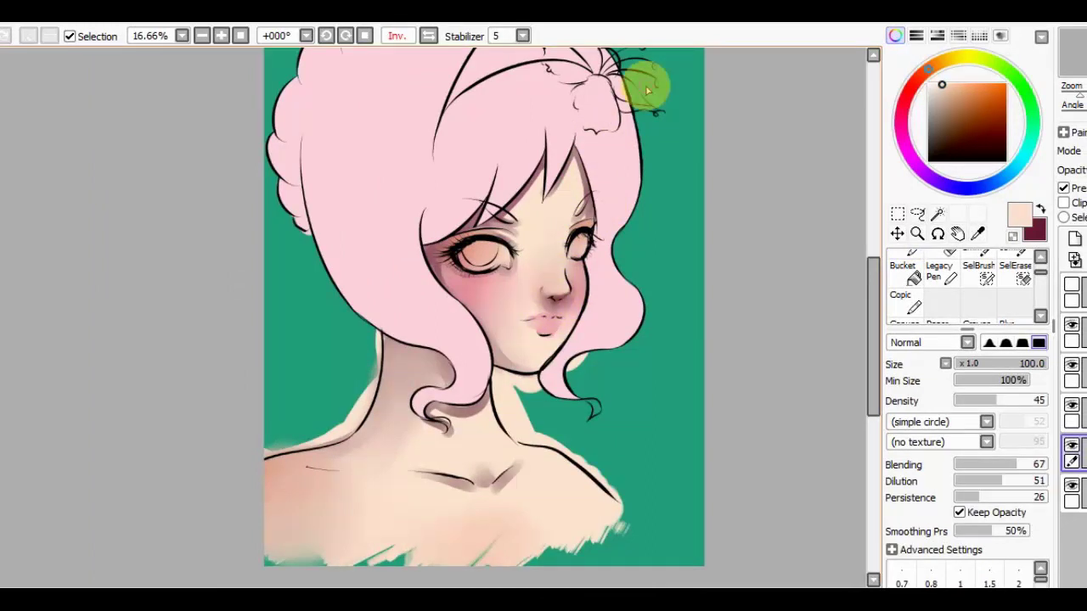
Paint the mouth's parting line in dark red on the skin layer with a size 60 brush.
key(n)
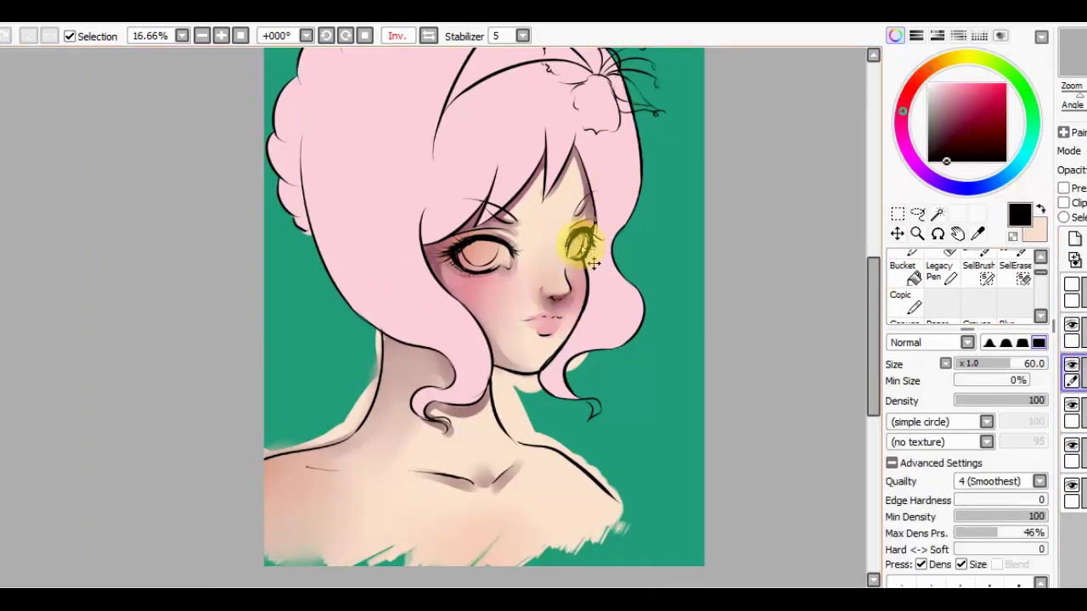
key(h)
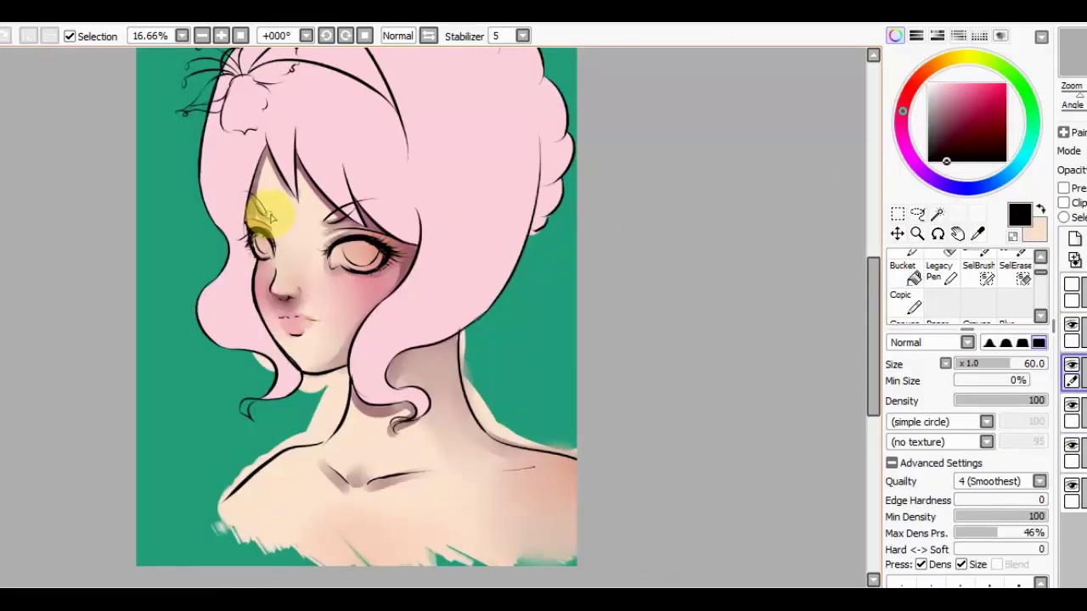
key(h)
click(951, 121)
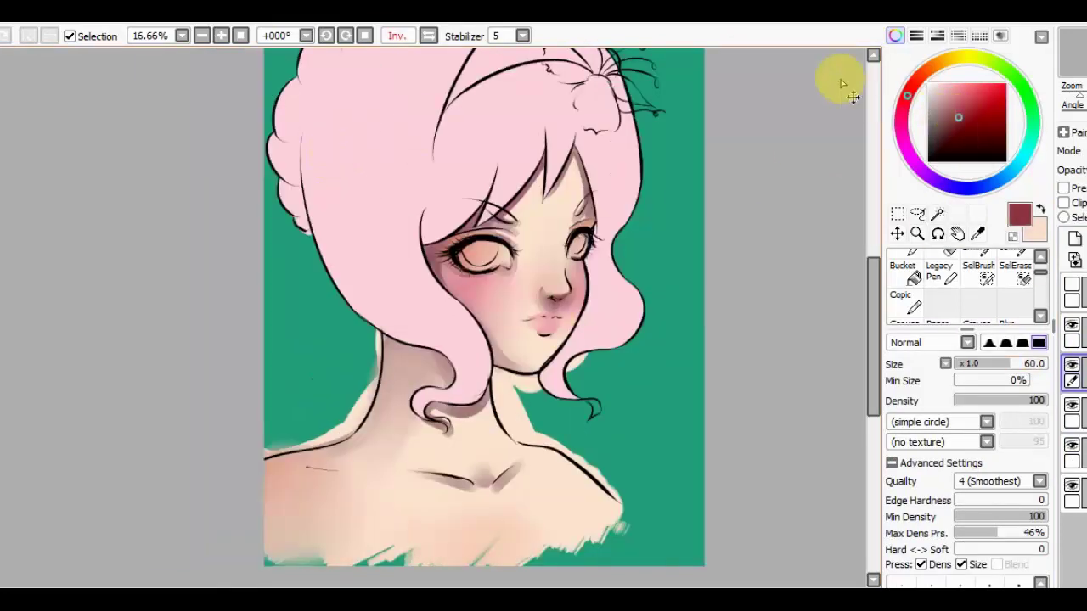
scroll(437, 265, up, 2)
drag(432, 270, 607, 227)
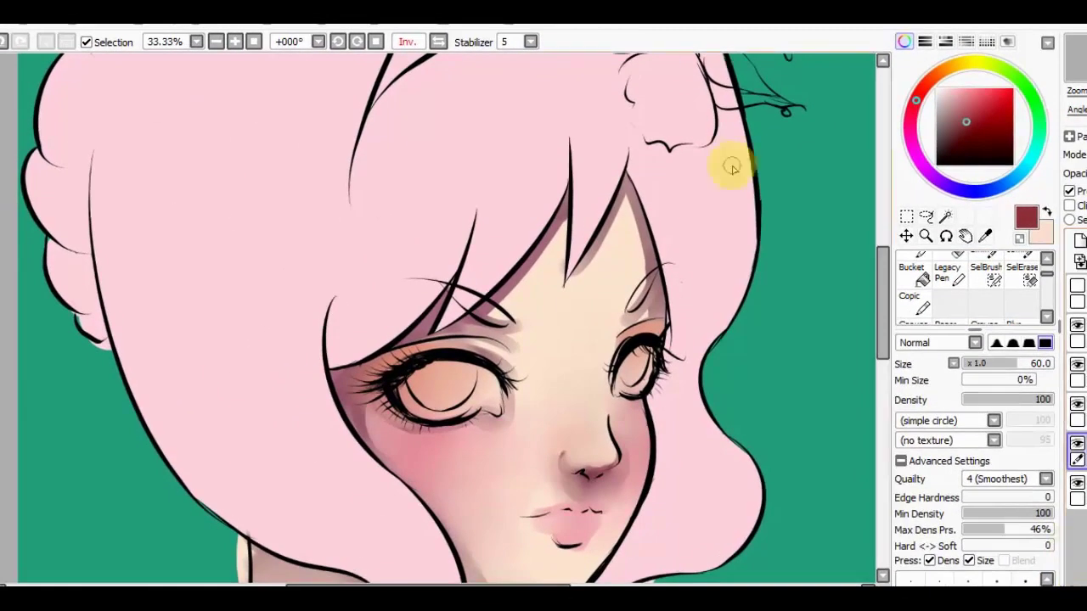
scroll(594, 365, down, 3)
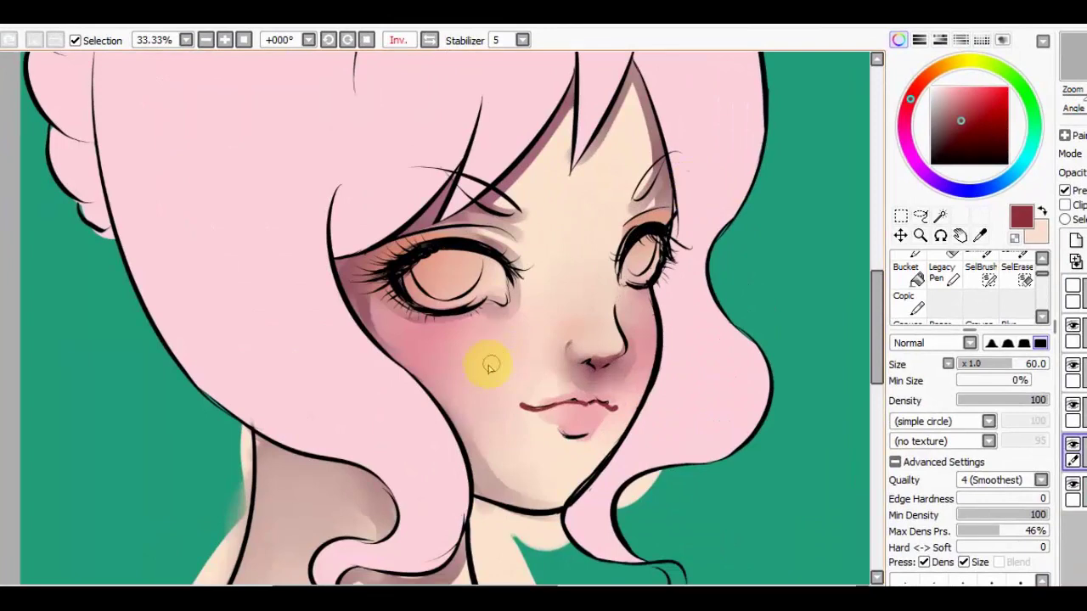
Soften the skin above the mouth with light skin tone and fill the lips with muted orange at size 40.
key(x)
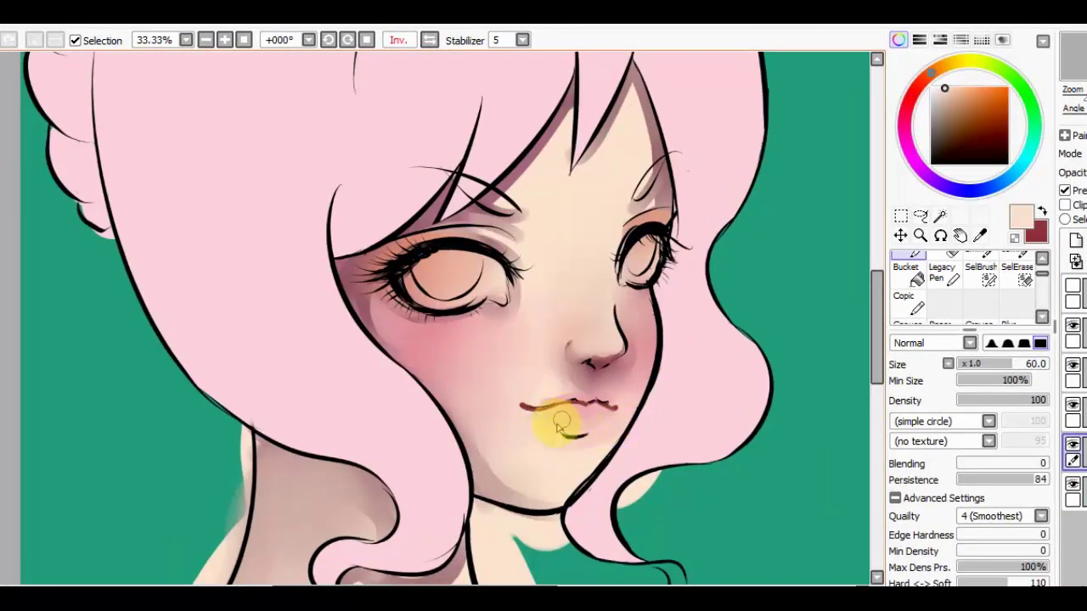
alt+click(537, 367)
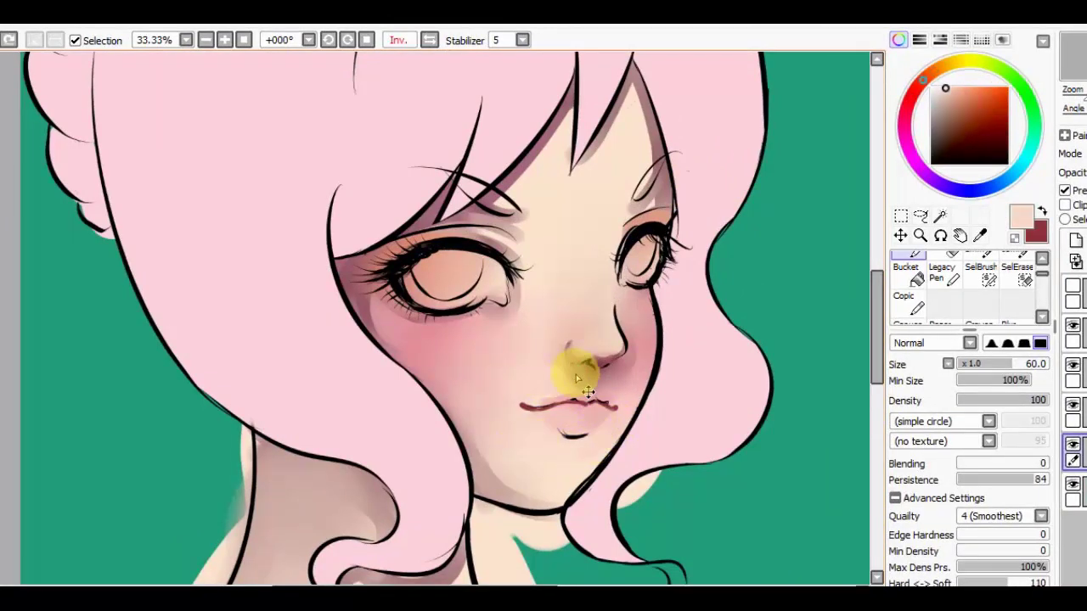
key(b)
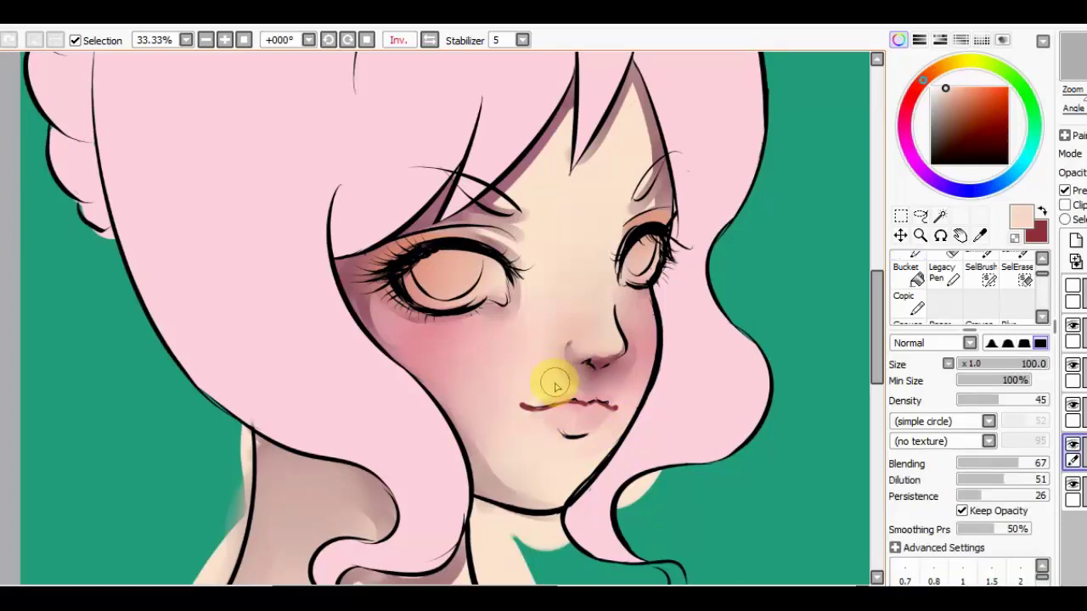
click(974, 99)
key(n)
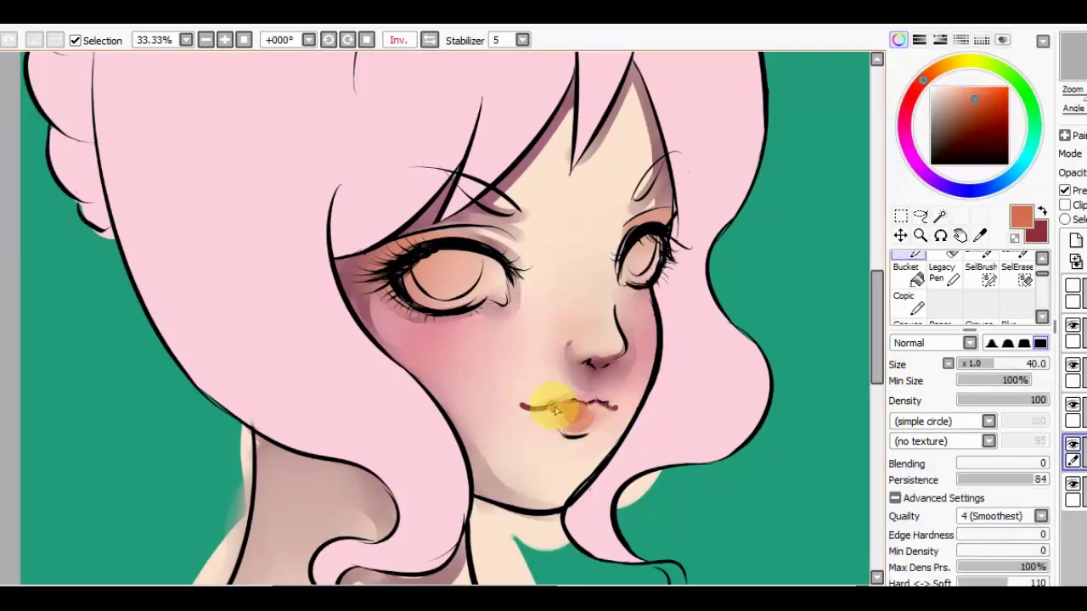
mouse_move(555, 410)
mouse_down()
mouse_move(602, 413)
mouse_move(584, 411)
mouse_move(578, 427)
mouse_move(561, 418)
mouse_move(605, 413)
mouse_move(539, 420)
mouse_move(566, 430)
mouse_move(603, 421)
mouse_move(554, 404)
mouse_move(618, 403)
mouse_up()
Refine the lips with sampled pink and salmon tones at size 30 and shade beneath the lower lip in dark plum.
key(b)
key(n)
alt+click(606, 399)
key(v)
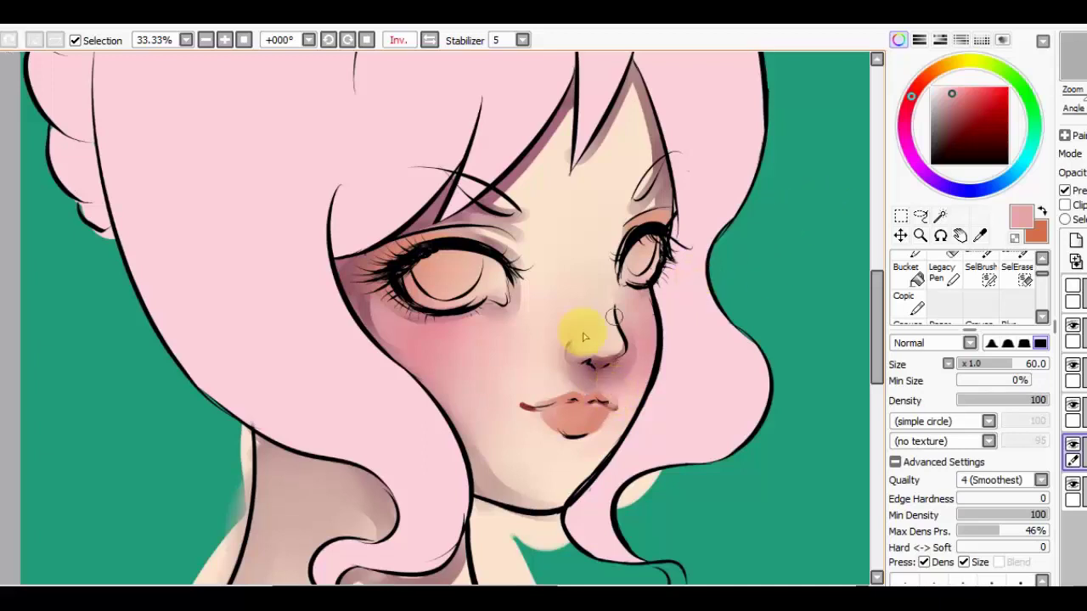
key(b)
alt+click(544, 427)
alt+click(575, 417)
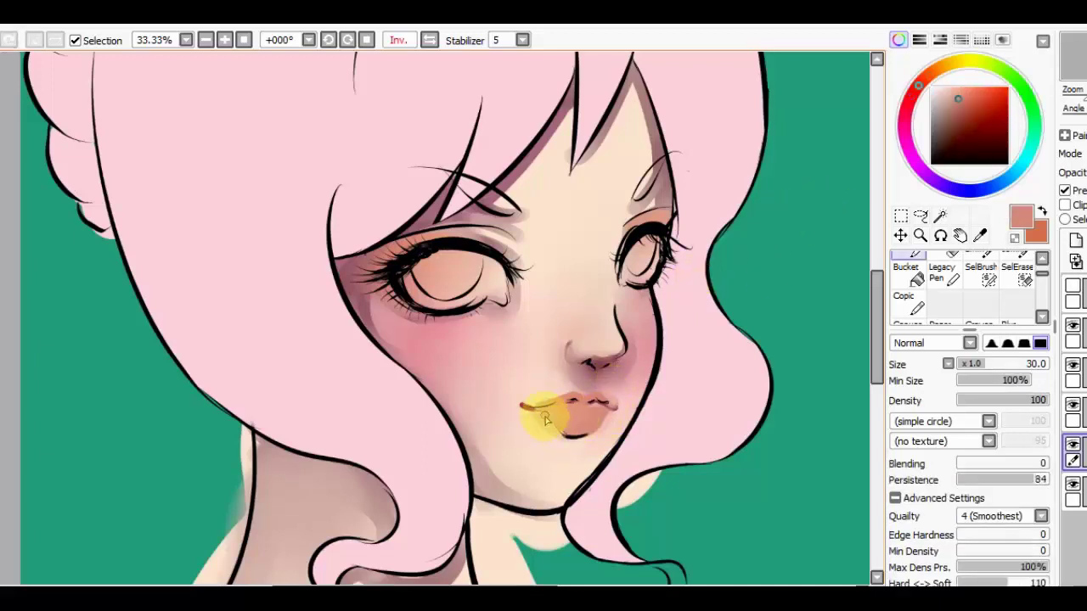
mouse_move(538, 417)
mouse_down()
mouse_move(610, 405)
mouse_move(586, 420)
mouse_up()
click(950, 133)
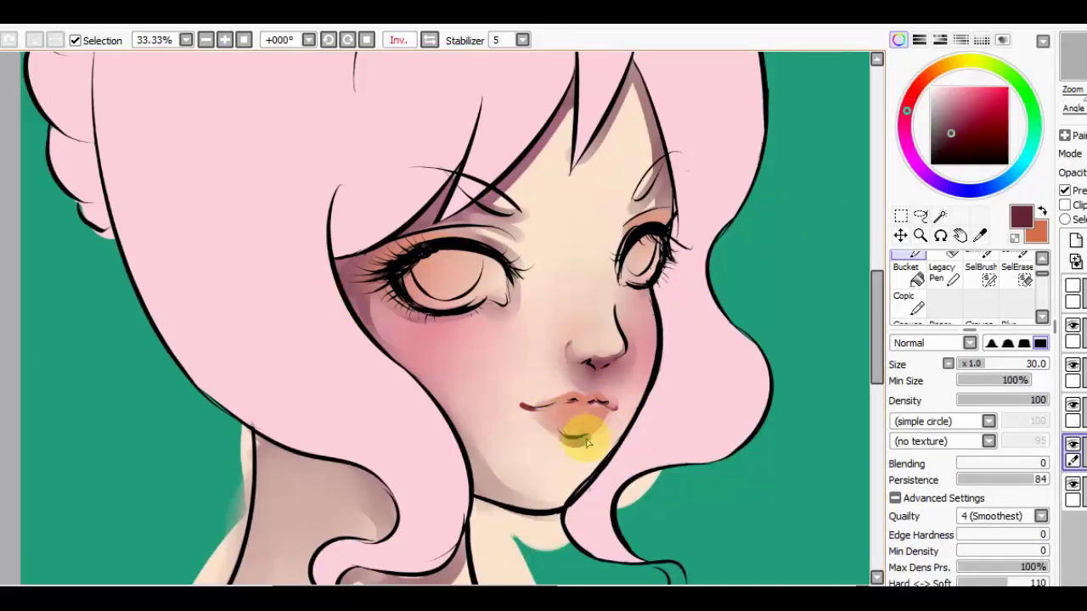
Lighten the lower lip with salmon pink on the mirrored view and blend it toward the mouth corner at size 50.
scroll(637, 188, down, 2)
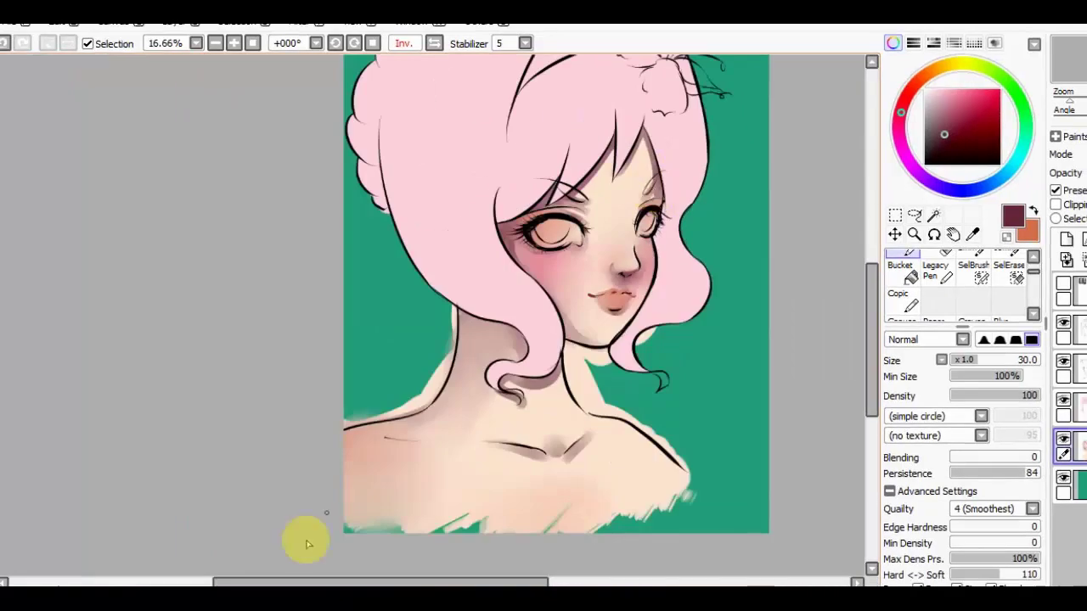
scroll(190, 231, up, 2)
drag(189, 230, 345, 377)
alt+click(345, 376)
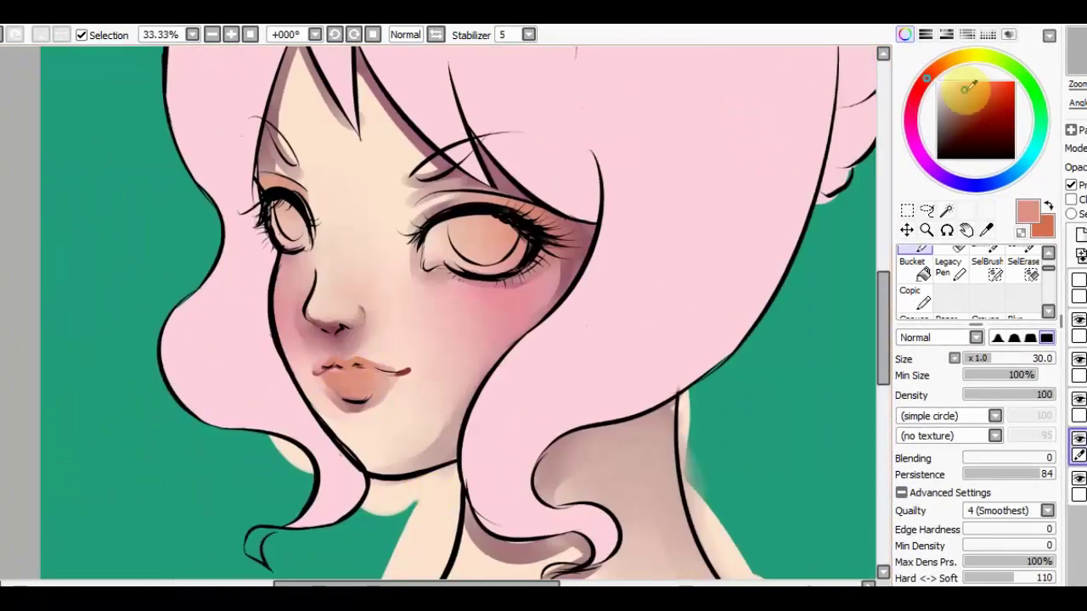
key(b)
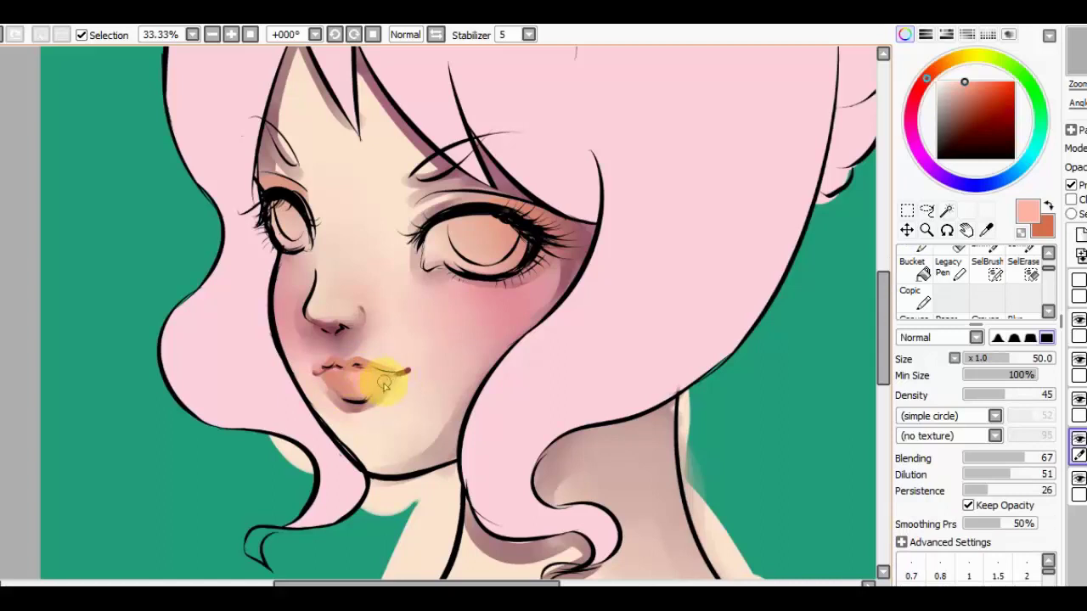
key(n)
key(b)
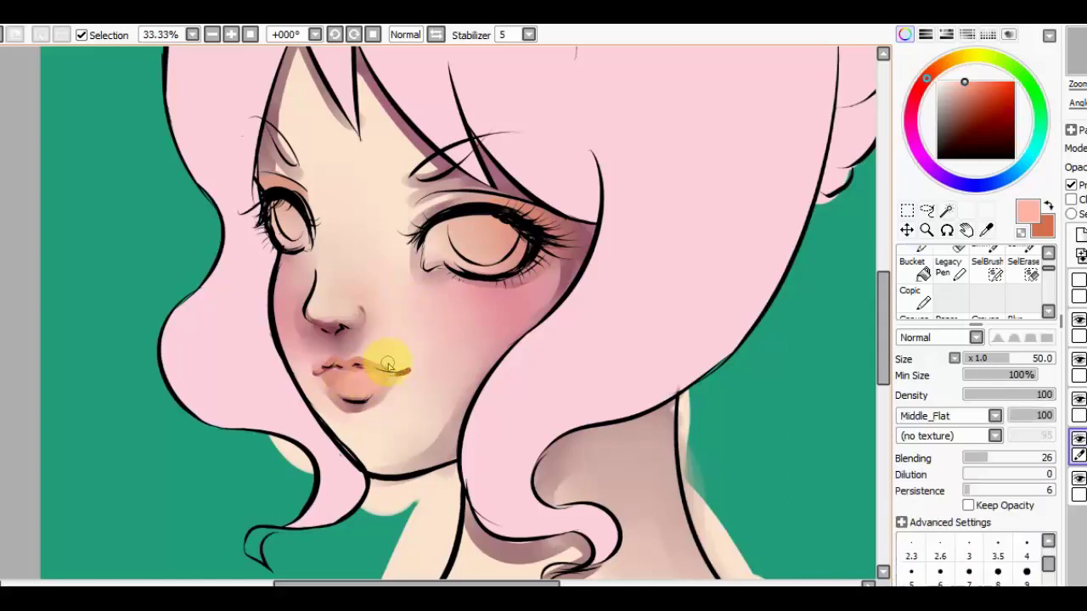
key(n)
Define the lip contours in dark red with a size 16 brush and add a pale pink highlight to the lower lip.
key(x)
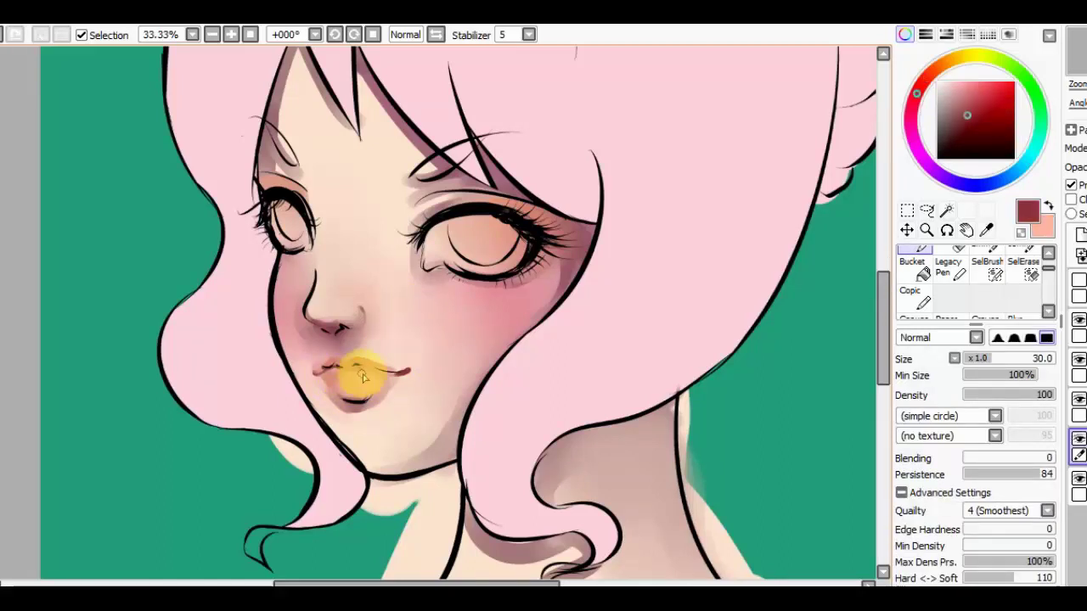
key(bracketleft)
key(bracketleft)
key(bracketleft)
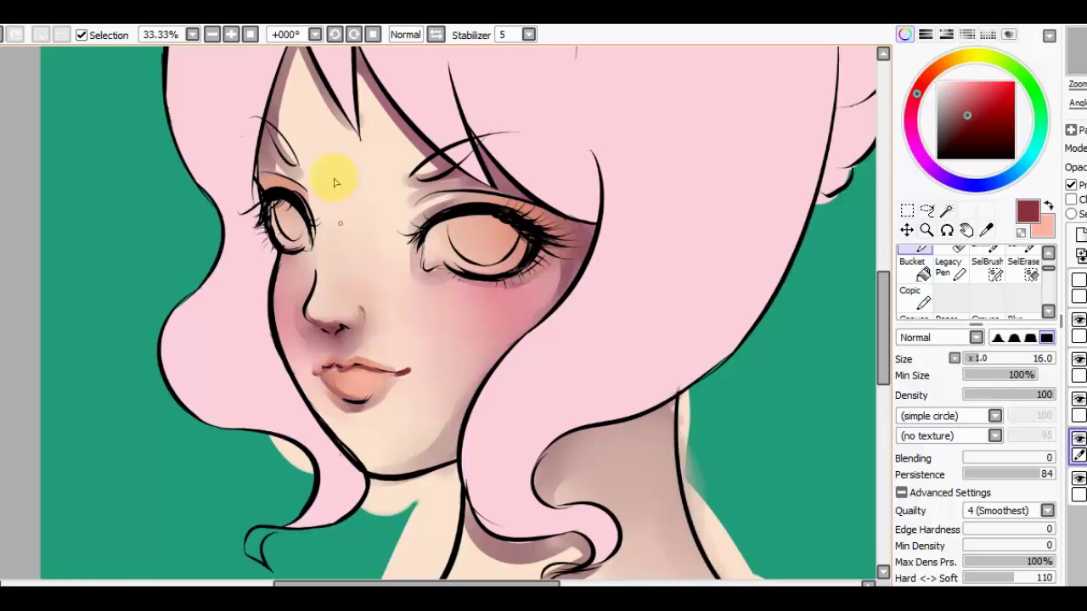
alt+click(371, 384)
key(n)
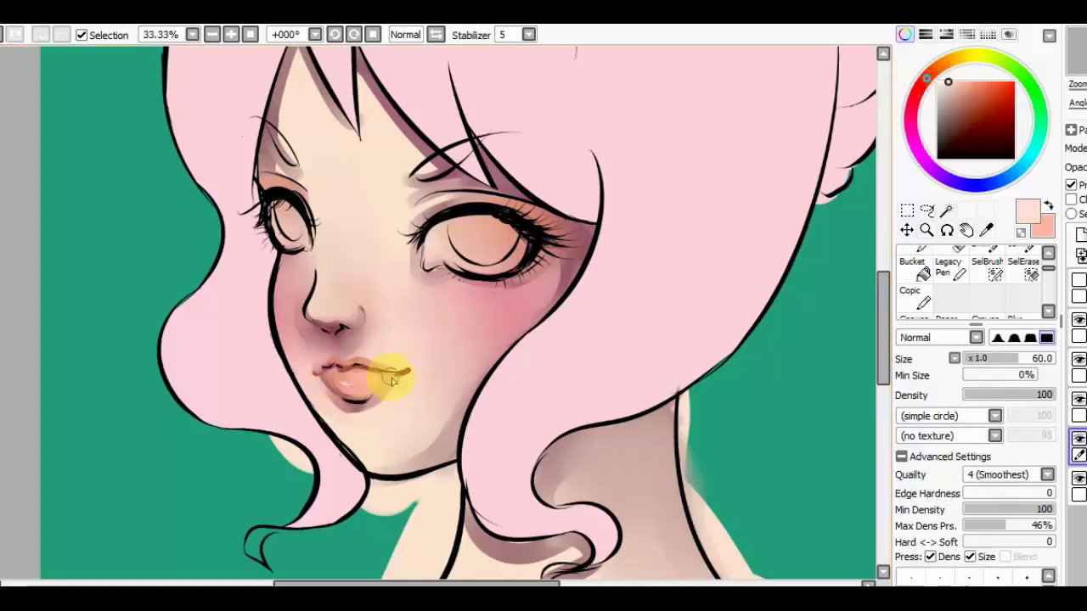
scroll(485, 226, down, 3)
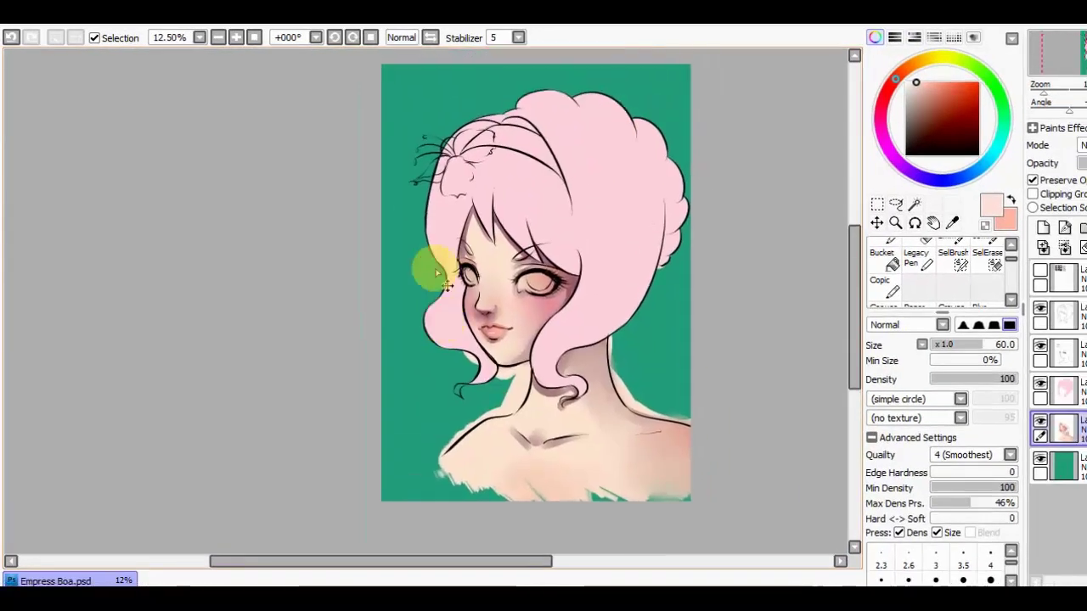
Sample a light skin tone and refine the skin beneath the far eye, blending with a size 50 brush.
scroll(430, 262, up, 2)
alt+click(533, 297)
key(b)
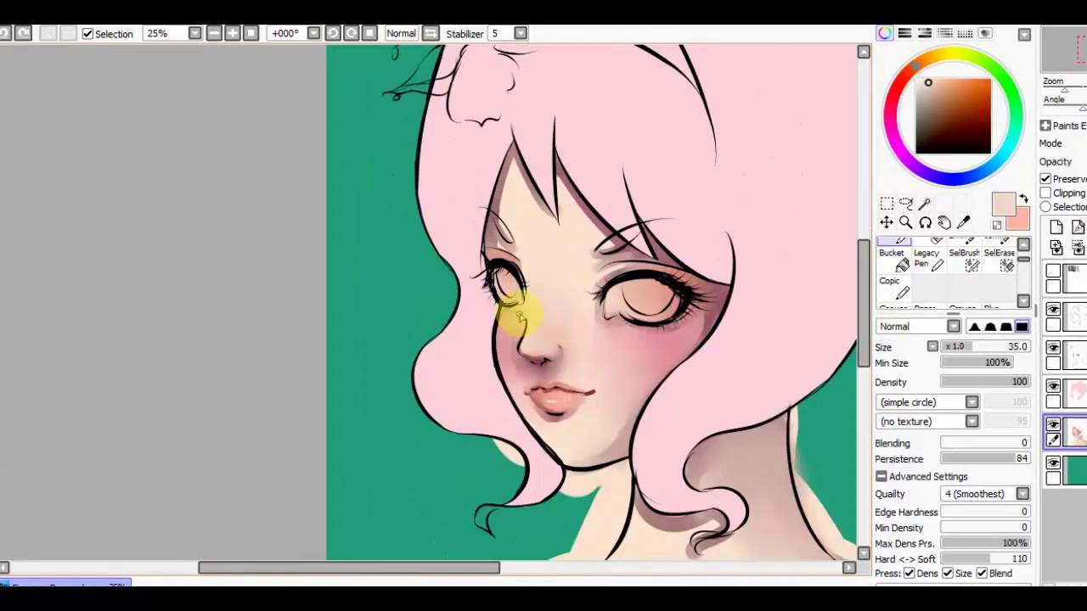
key(c)
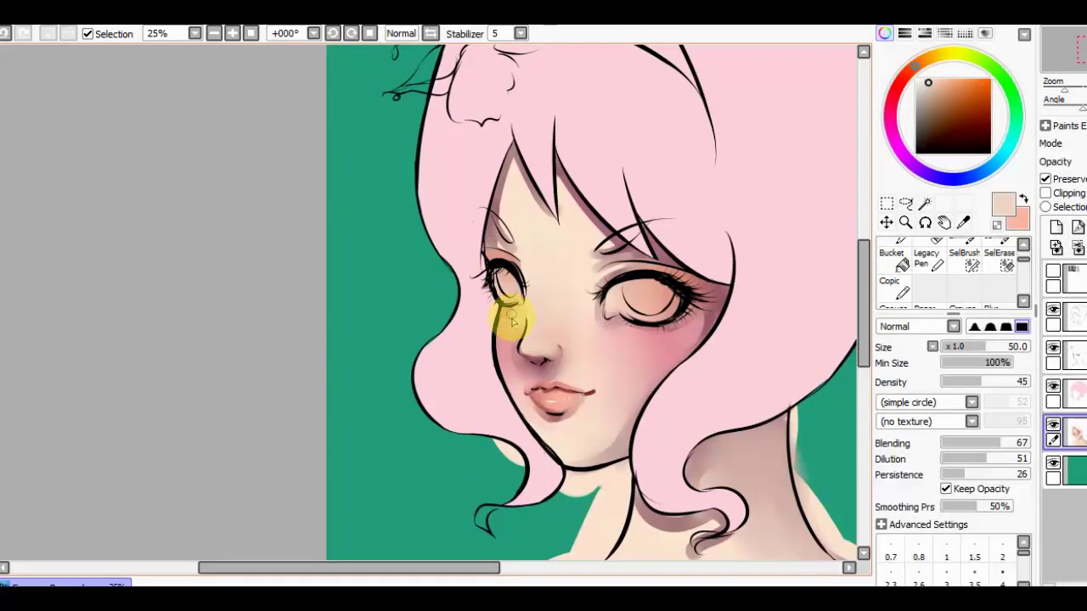
key(v)
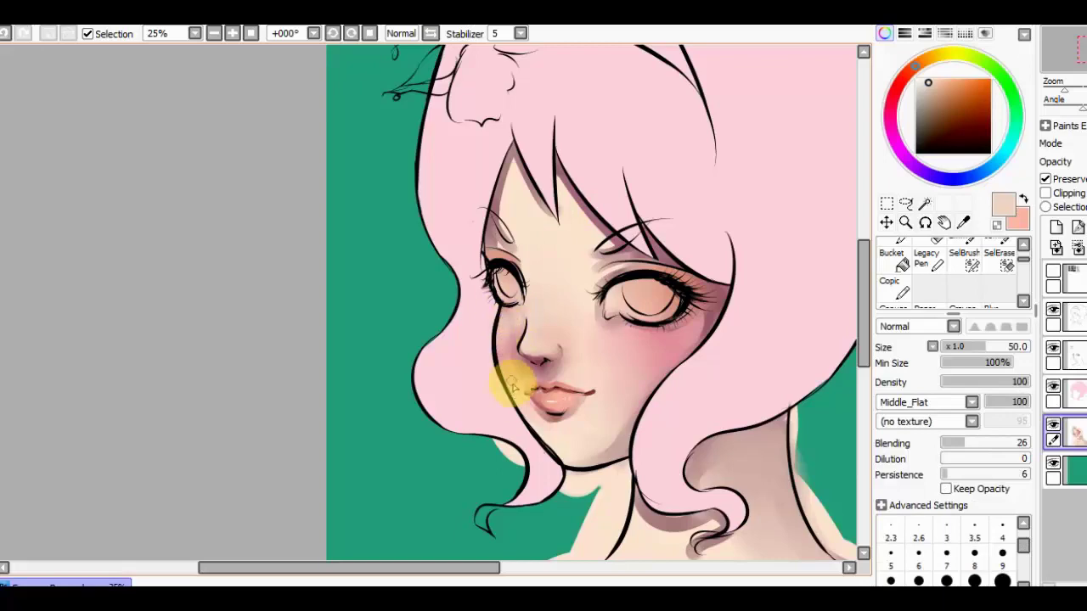
key(c)
key(minus)
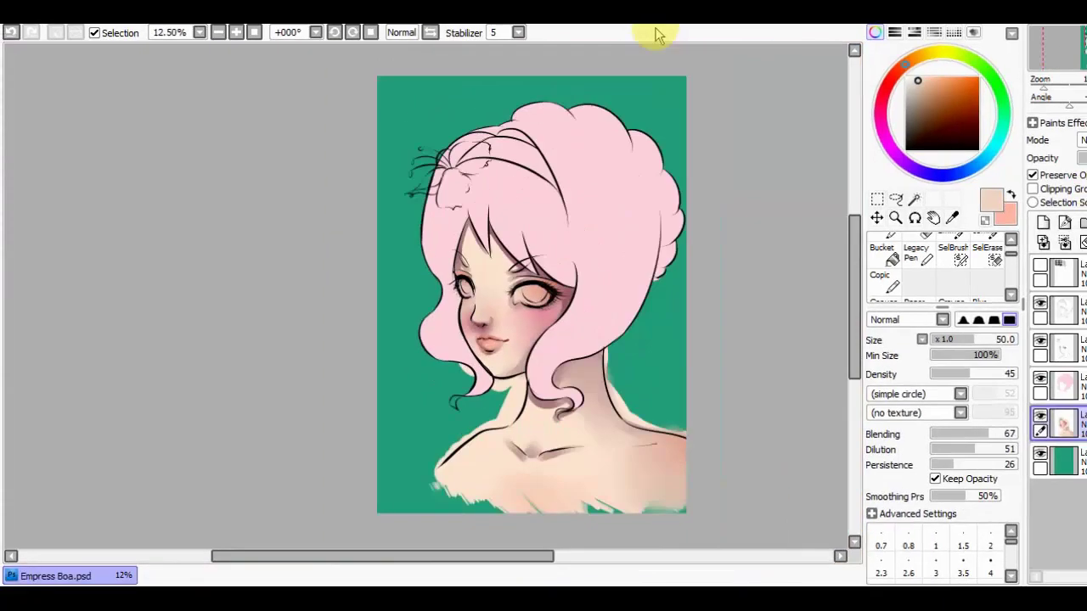
Erase the skin colour spilling outside the chin, neck and shoulder outlines on the skin layer with a size 200 eraser.
click(1076, 350)
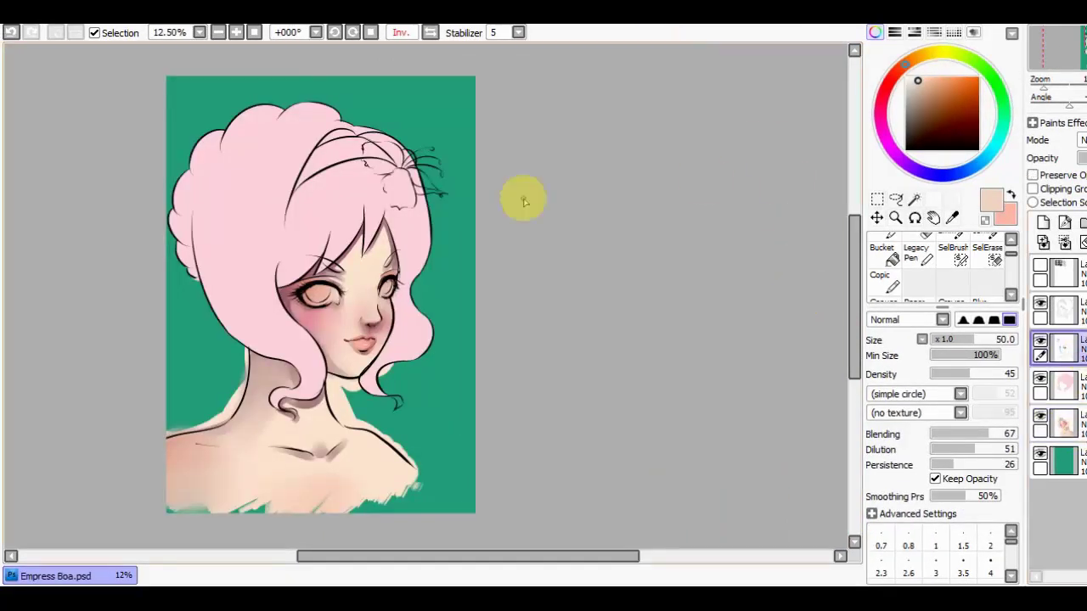
key(w)
click(400, 395)
click(1061, 423)
click(916, 253)
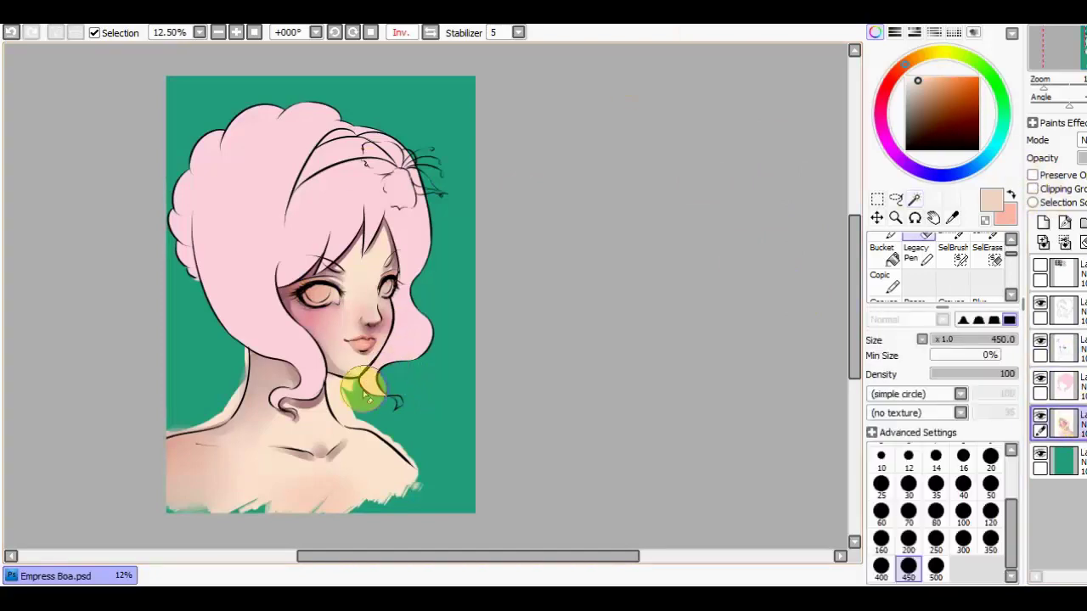
key(bracketleft)
key(plus)
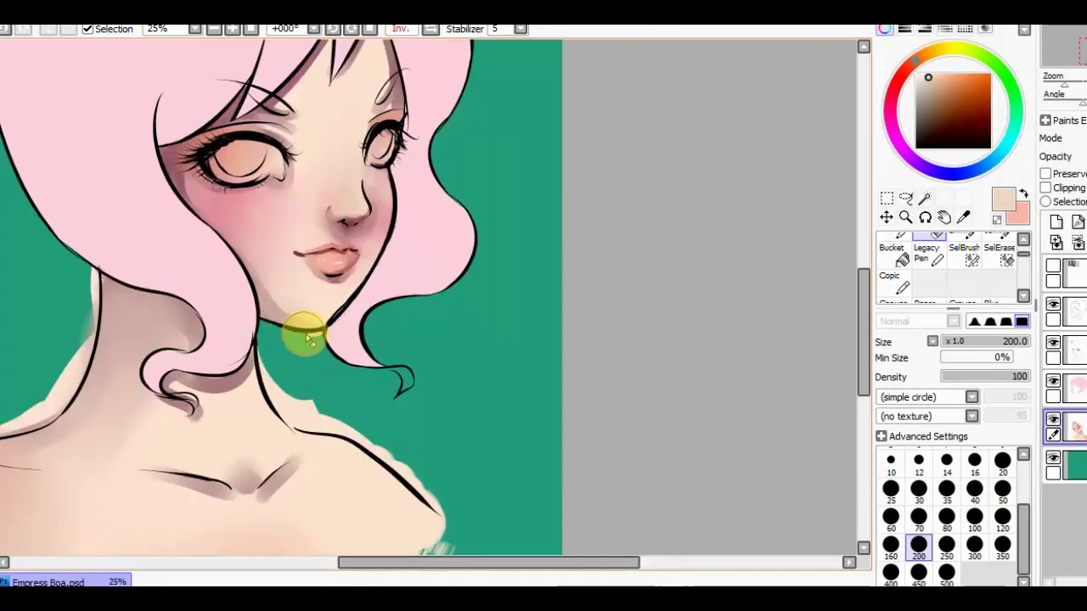
mouse_move(286, 413)
mouse_down()
mouse_move(356, 428)
mouse_move(278, 413)
mouse_up()
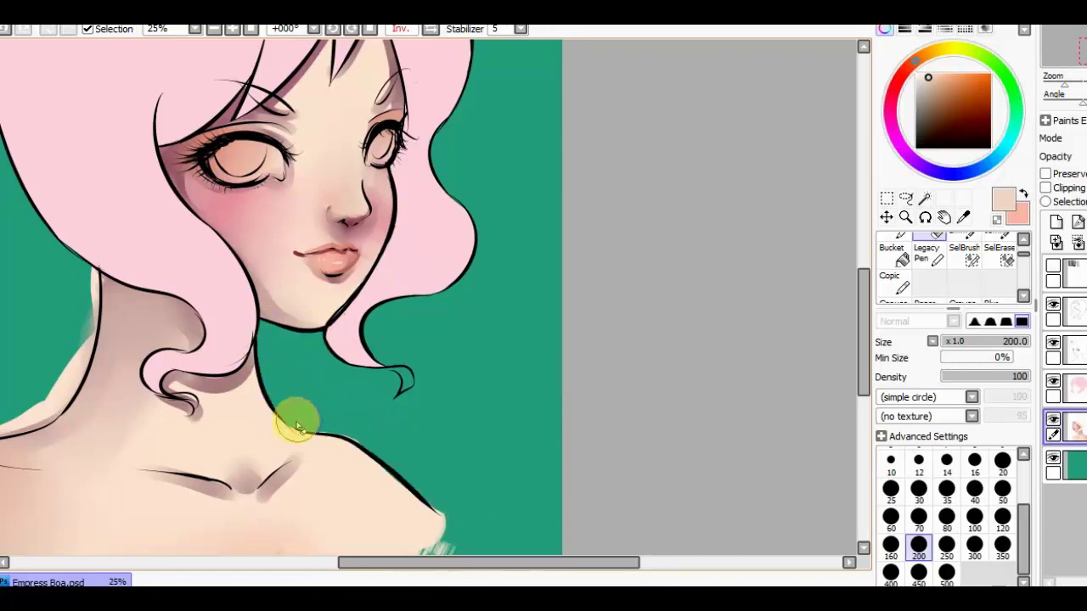
drag(365, 437, 478, 454)
mouse_move(127, 272)
mouse_down()
mouse_move(277, 182)
mouse_move(286, 243)
mouse_move(238, 347)
mouse_move(259, 333)
mouse_move(244, 359)
mouse_move(140, 384)
mouse_up()
Preserve the skin layer's opacity and paint a mauve shadow along the back of the neck and shoulder at size 80.
key(shift+p)
key(b)
alt+click(311, 237)
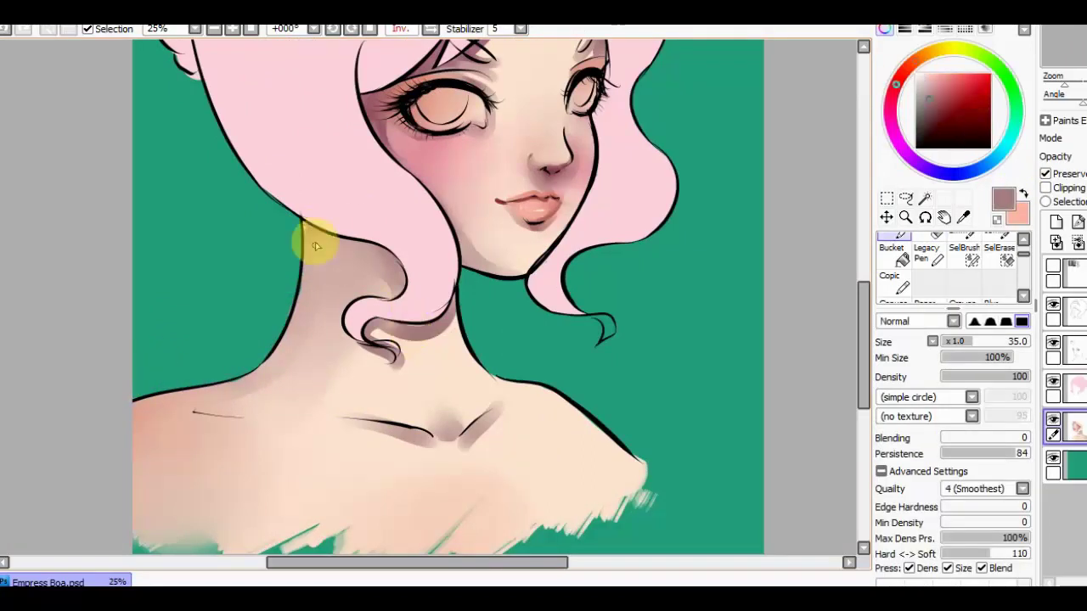
drag(311, 238, 303, 243)
mouse_move(388, 280)
mouse_down()
mouse_move(300, 243)
mouse_move(312, 242)
mouse_move(284, 341)
mouse_move(121, 419)
mouse_up()
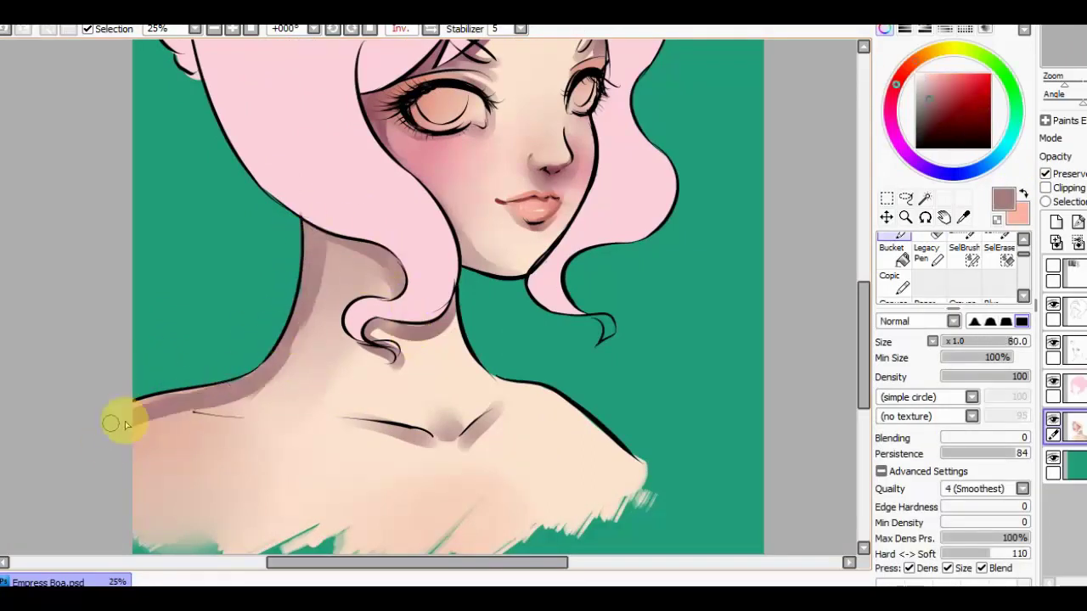
Shade and blend the shoulder, collarbone and neck with peach tones, using sizes 50 and 80.
scroll(388, 175, down, 1)
key(x)
key(c)
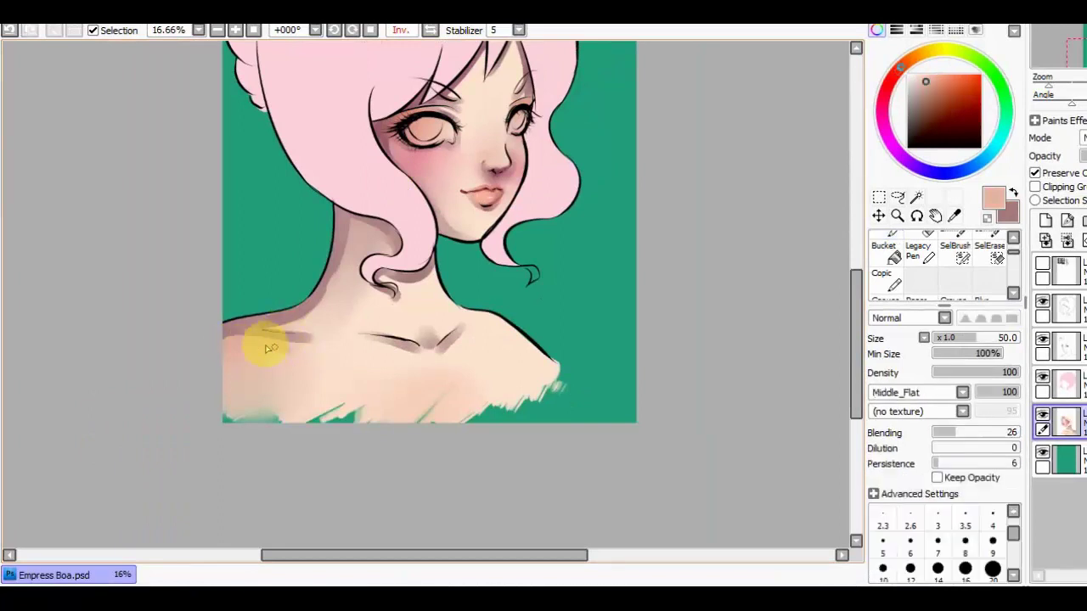
mouse_move(262, 340)
mouse_down()
mouse_move(275, 315)
mouse_move(296, 356)
mouse_up()
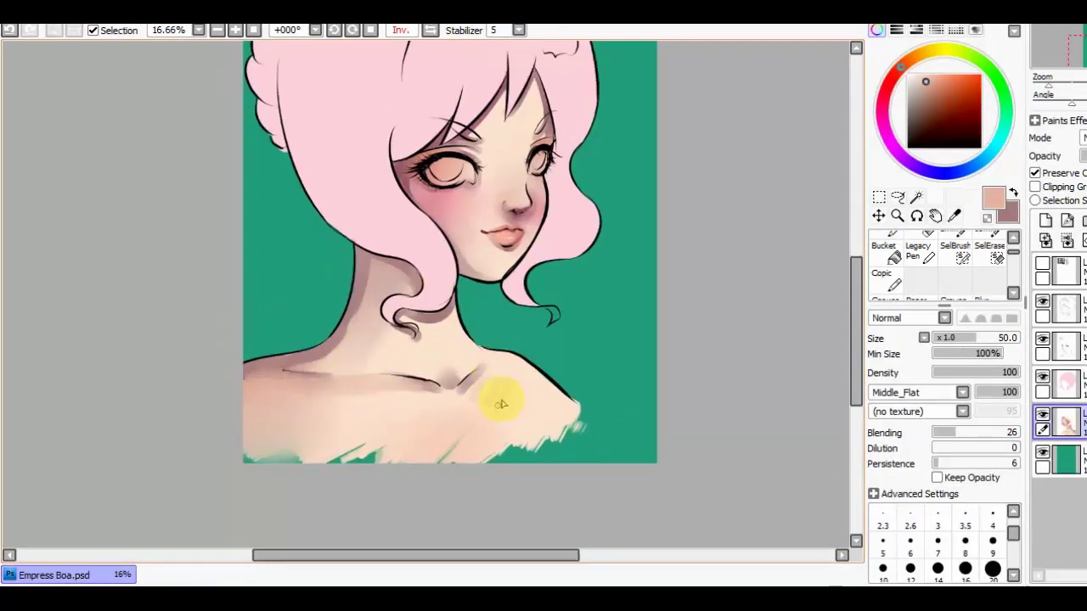
key(w)
key(m)
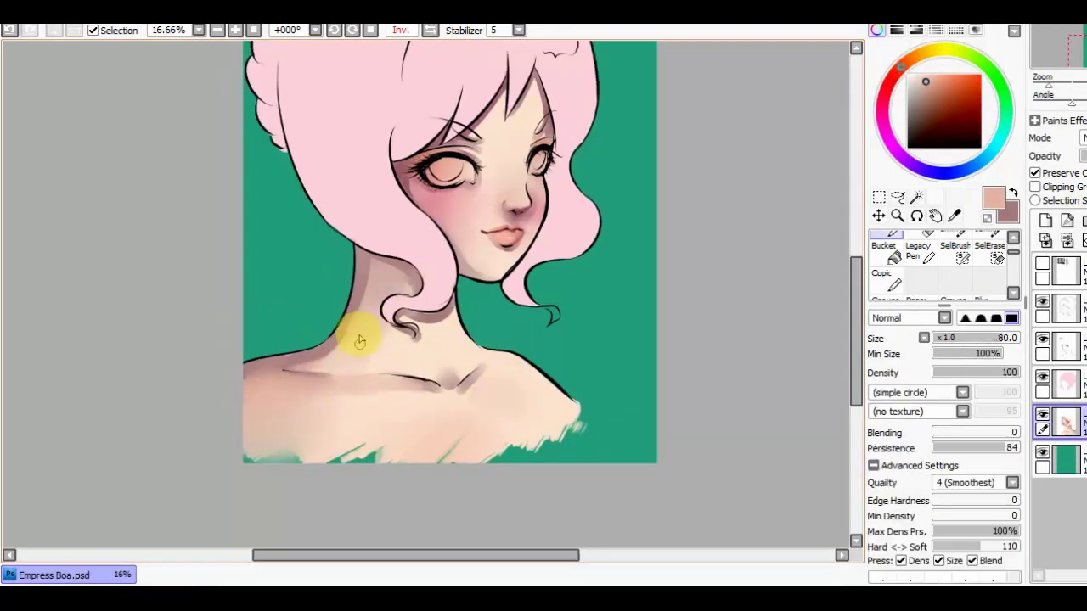
Adjust the skin layer's colour with Hue and Saturation.
scroll(488, 311, up, 1)
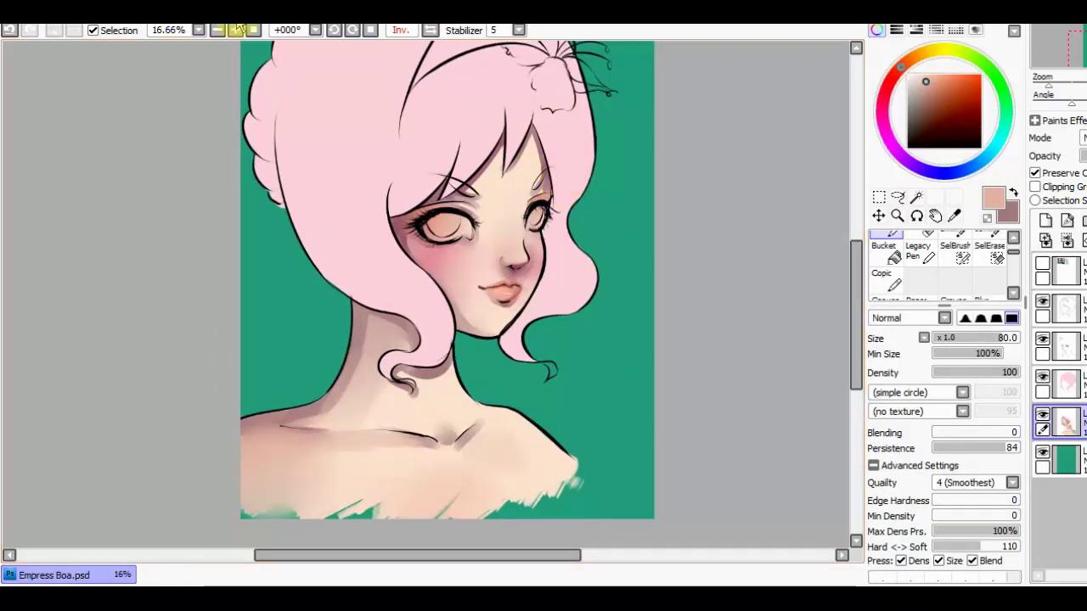
key(ctrl+u)
mouse_move(807, 158)
mouse_down()
mouse_move(837, 148)
mouse_move(721, 158)
mouse_move(925, 151)
mouse_move(721, 145)
mouse_move(849, 158)
mouse_move(808, 155)
mouse_up()
key(Return)
scroll(433, 88, down, 1)
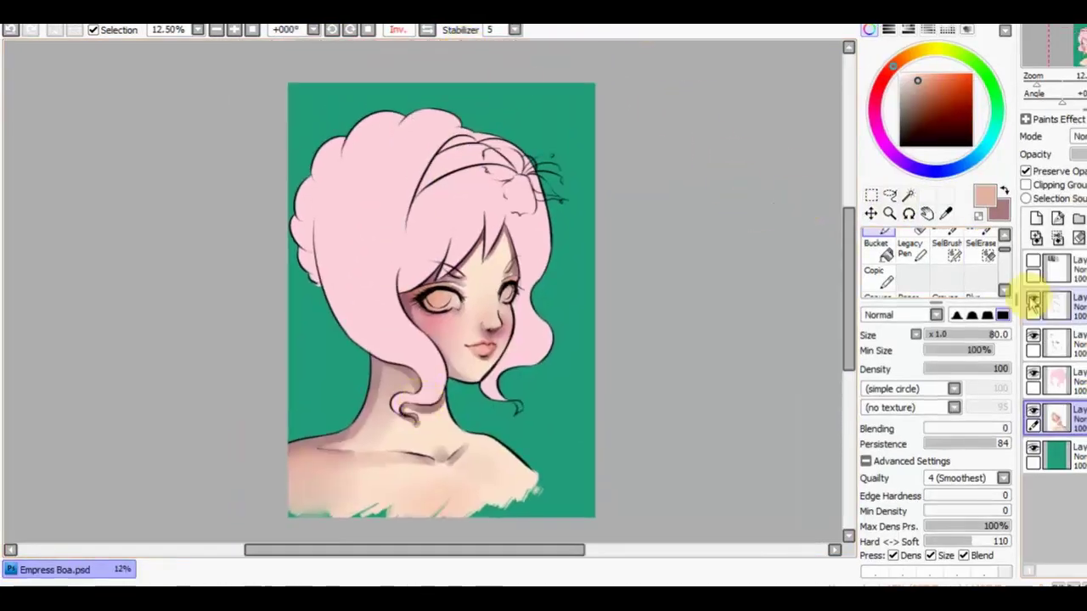
Paint the whites of both eyes light grey on the skin layer with a size 60 brush.
key(n)
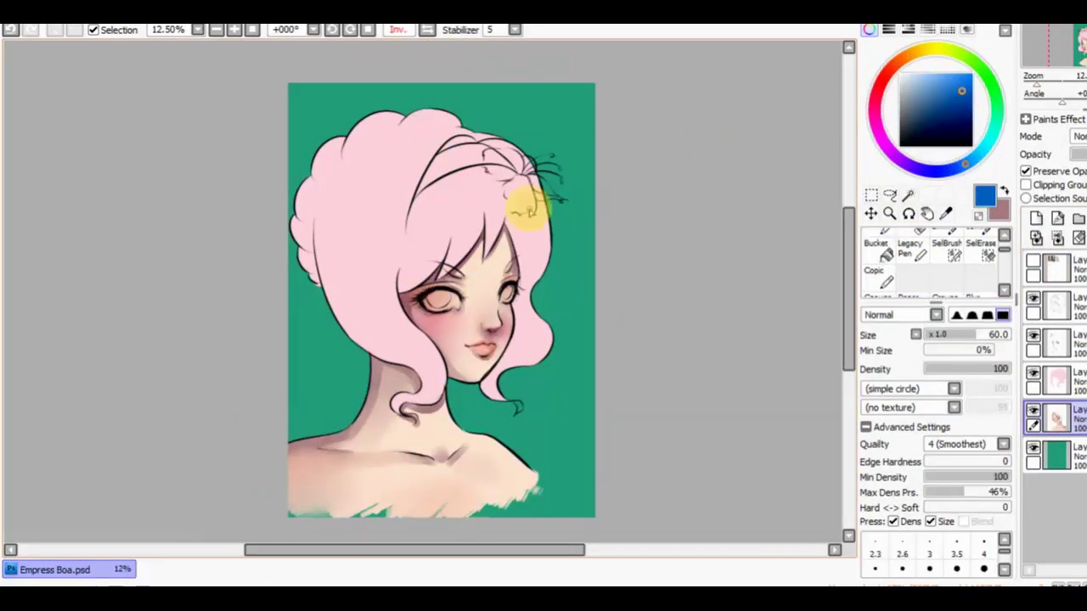
scroll(468, 187, up, 2)
alt+click(321, 285)
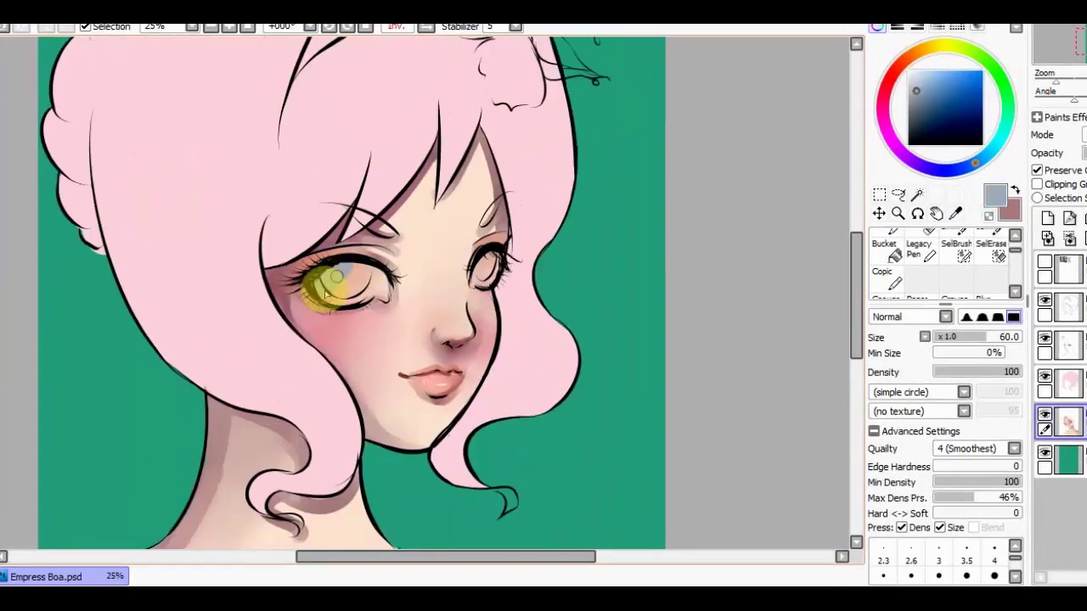
alt+click(327, 293)
mouse_move(327, 293)
mouse_down()
mouse_move(310, 286)
mouse_move(339, 275)
mouse_move(361, 285)
mouse_up()
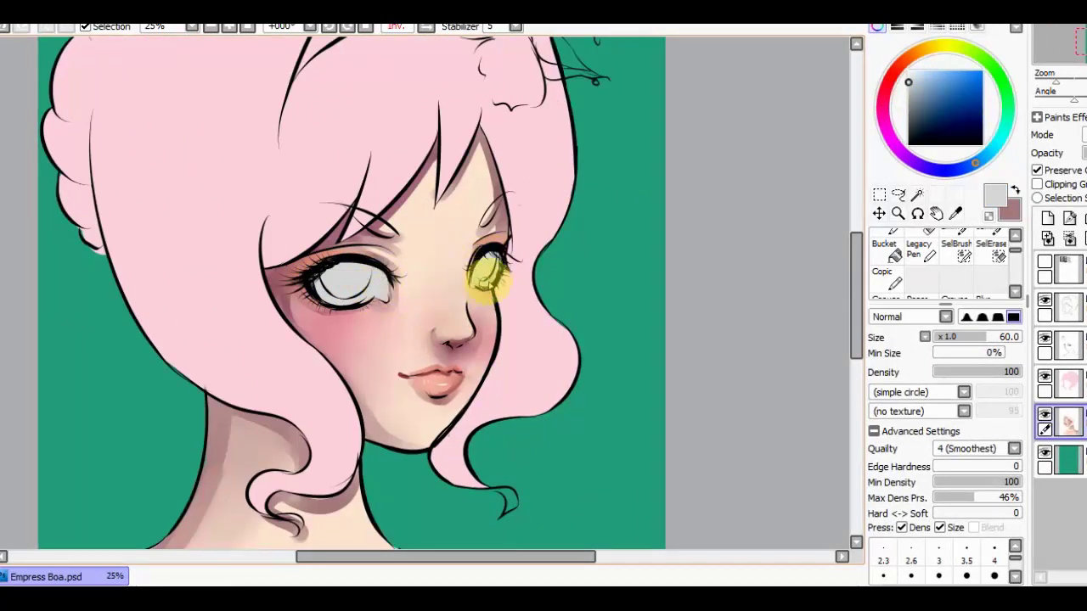
Shade the upper part of both eyeballs with darker grey at size 50 and blend it into the light grey.
drag(971, 109, 926, 111)
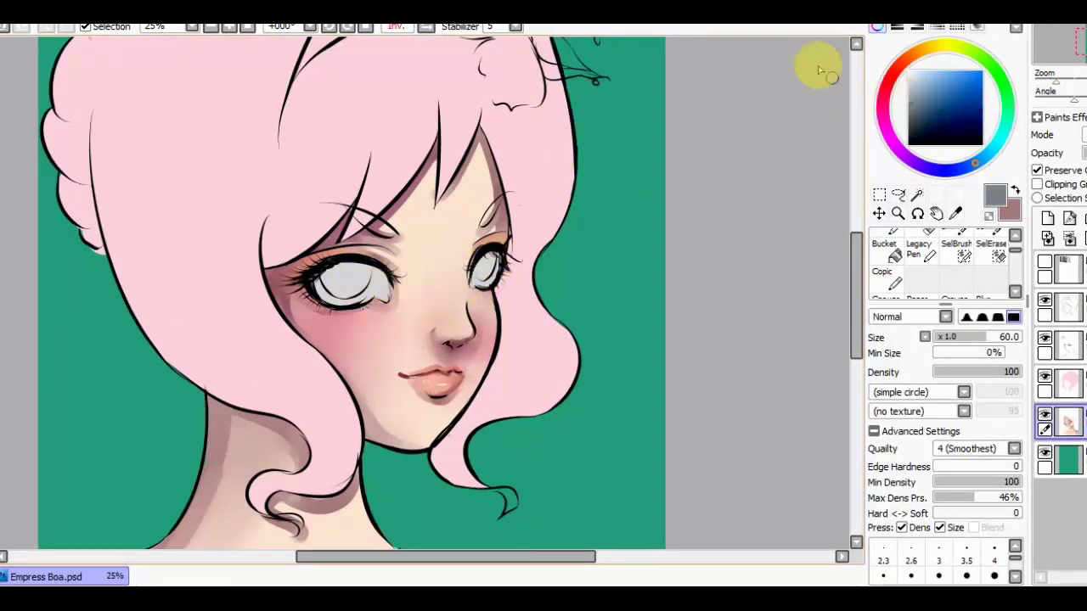
key(v)
drag(351, 272, 392, 277)
key(bracketleft)
key(bracketleft)
key(bracketleft)
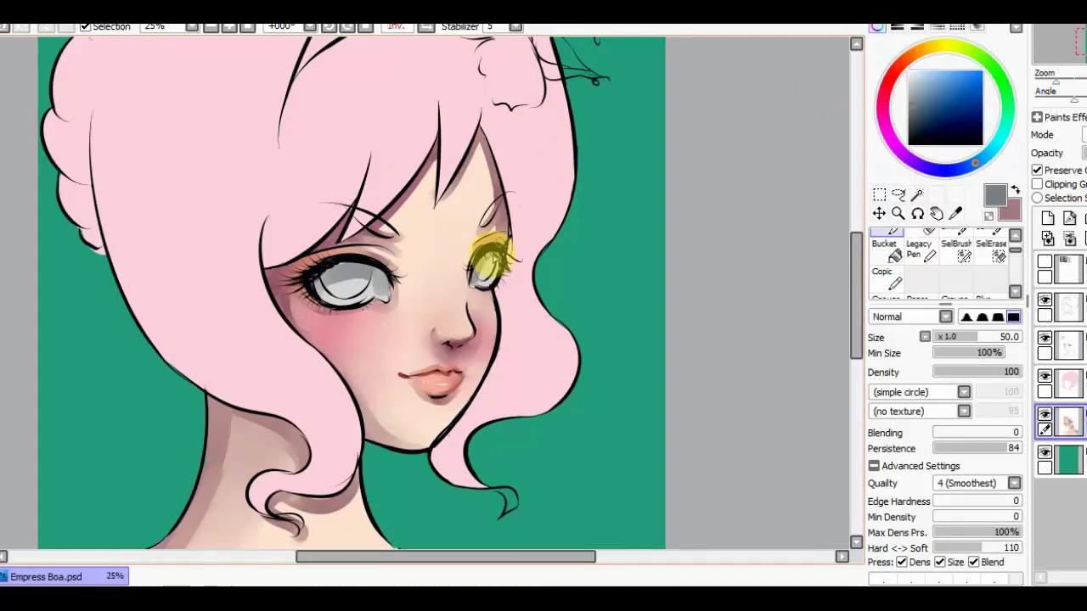
alt+click(355, 289)
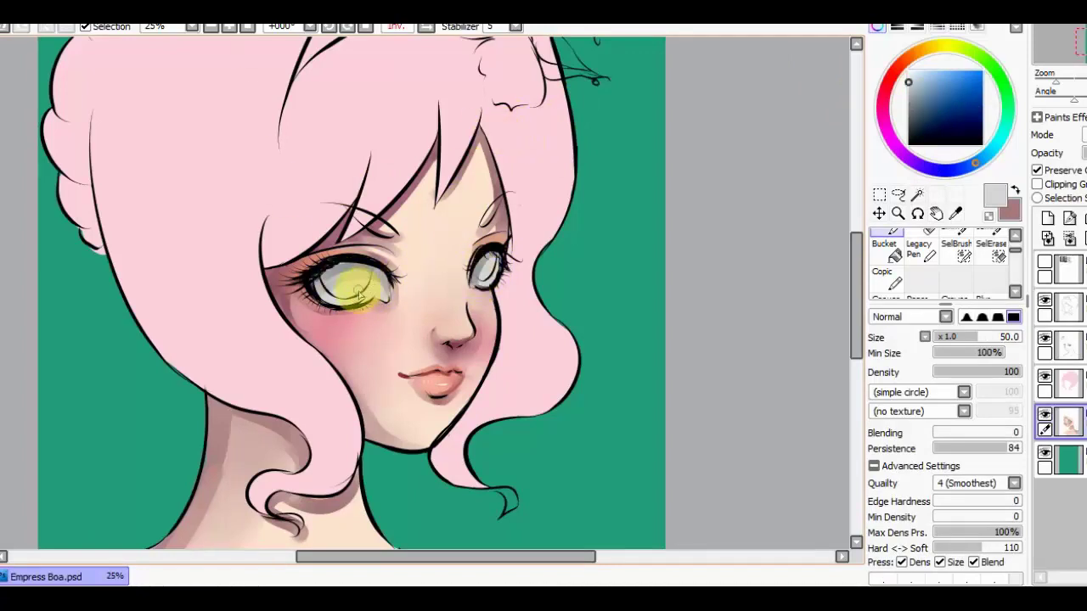
key(b)
key(v)
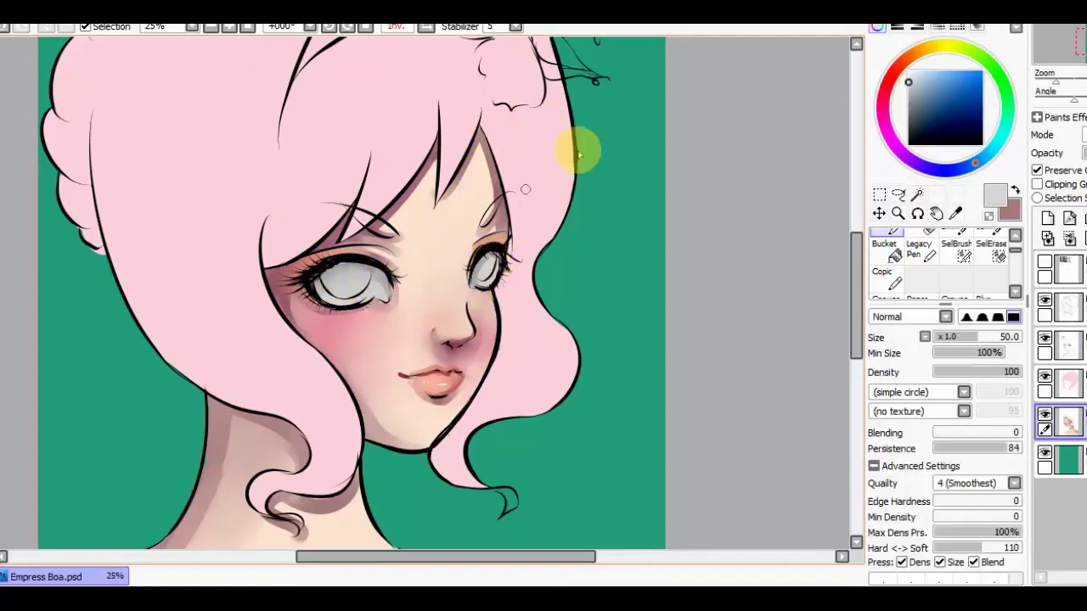
Refine the shadows under the upper lashes and in the eye corners with sampled grey tones at size 30.
alt+click(361, 270)
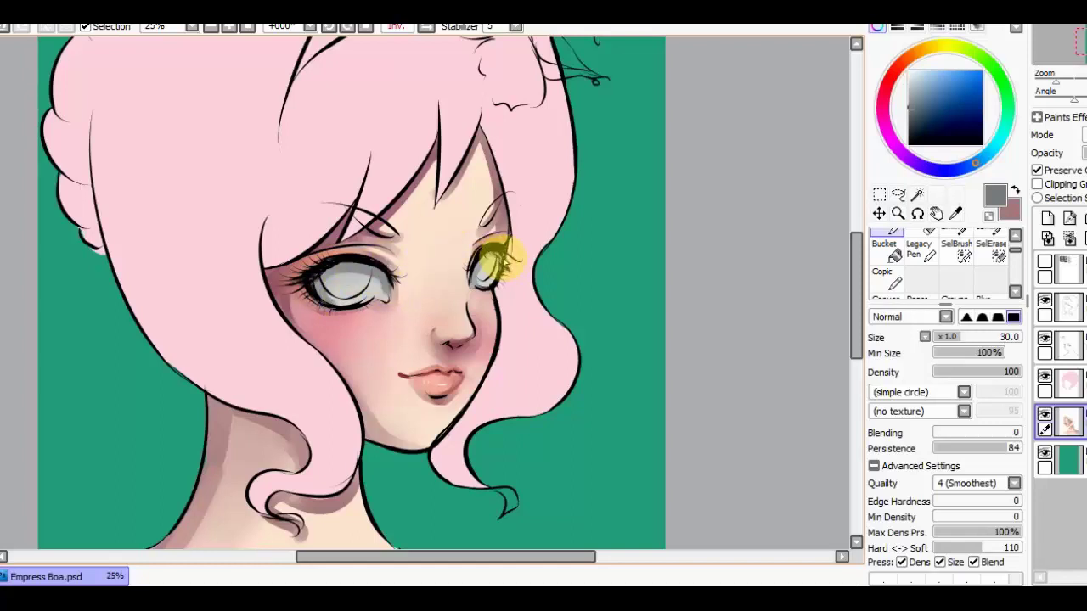
alt+click(378, 293)
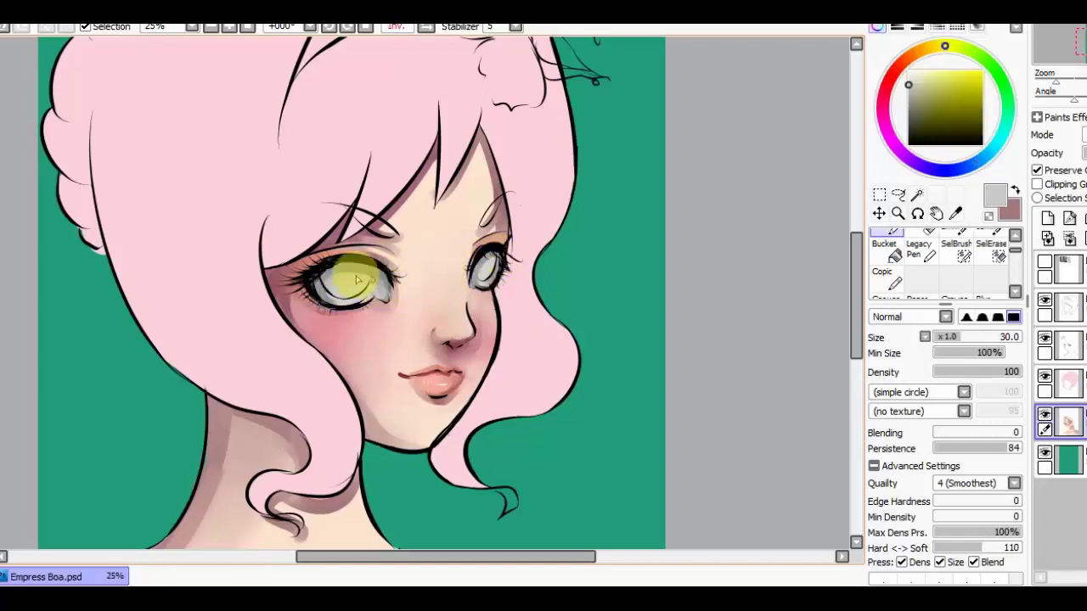
alt+click(495, 248)
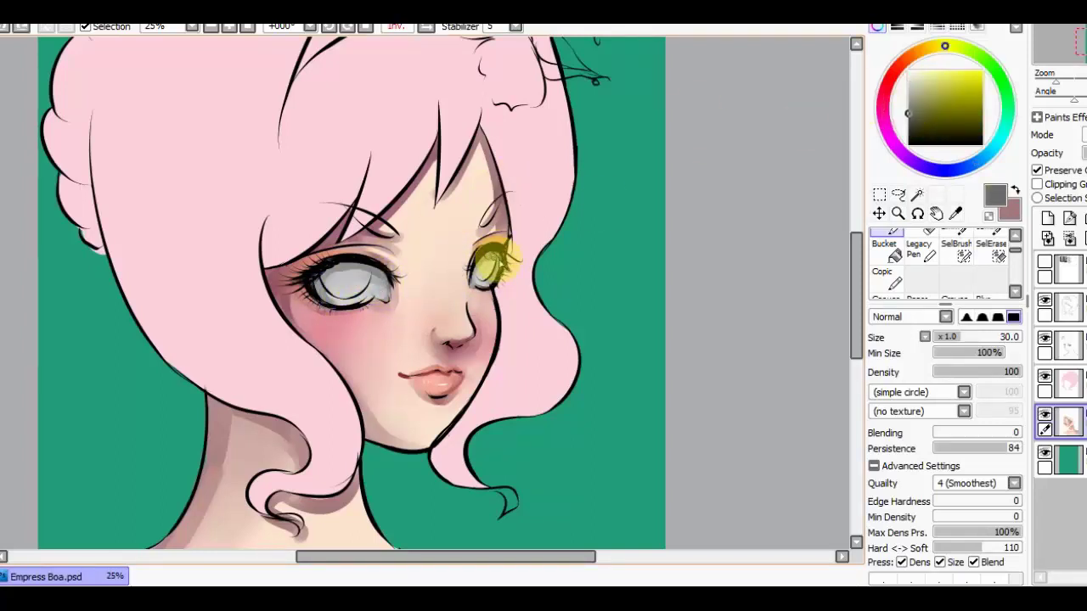
alt+click(344, 293)
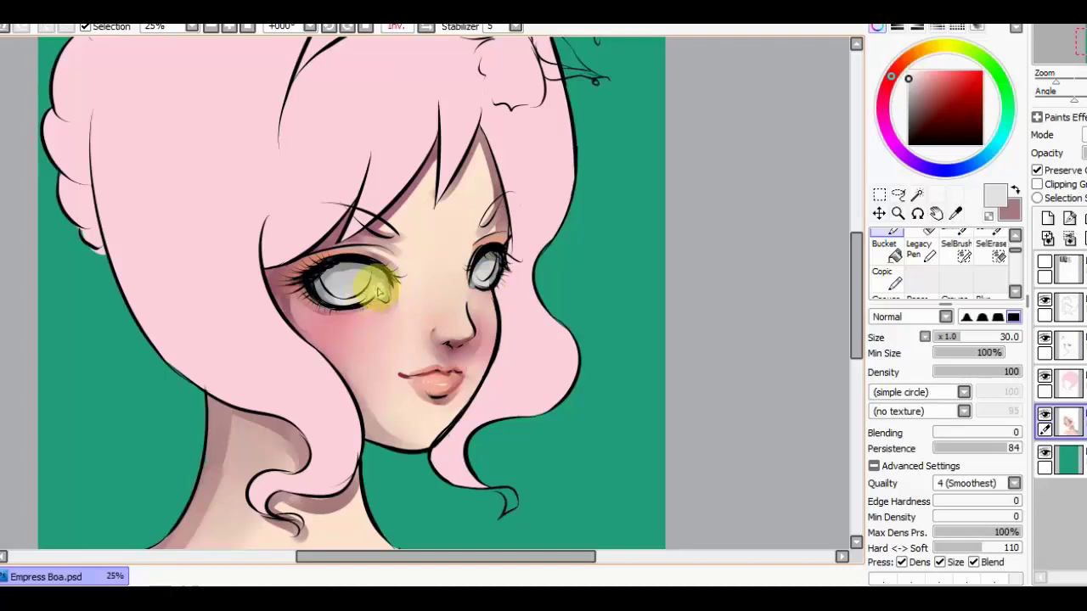
key(b)
alt+click(394, 268)
key(v)
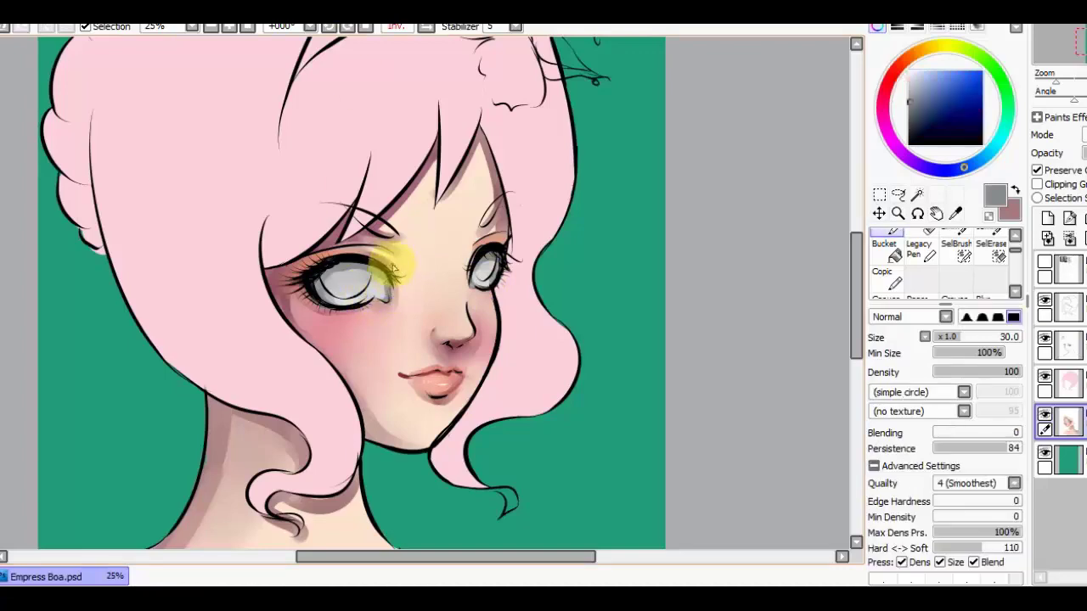
Mirror the canvas view and brighten the whites of the eyes with a near-white tone.
scroll(393, 268, down, 2)
key(h)
scroll(450, 139, up, 2)
drag(921, 98, 904, 74)
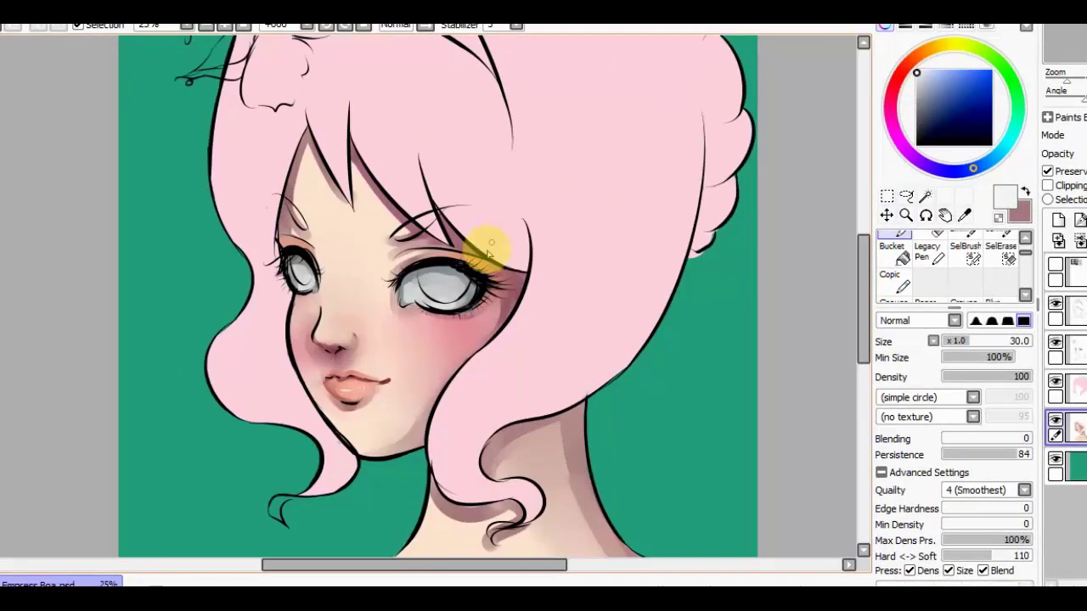
scroll(364, 44, down, 1)
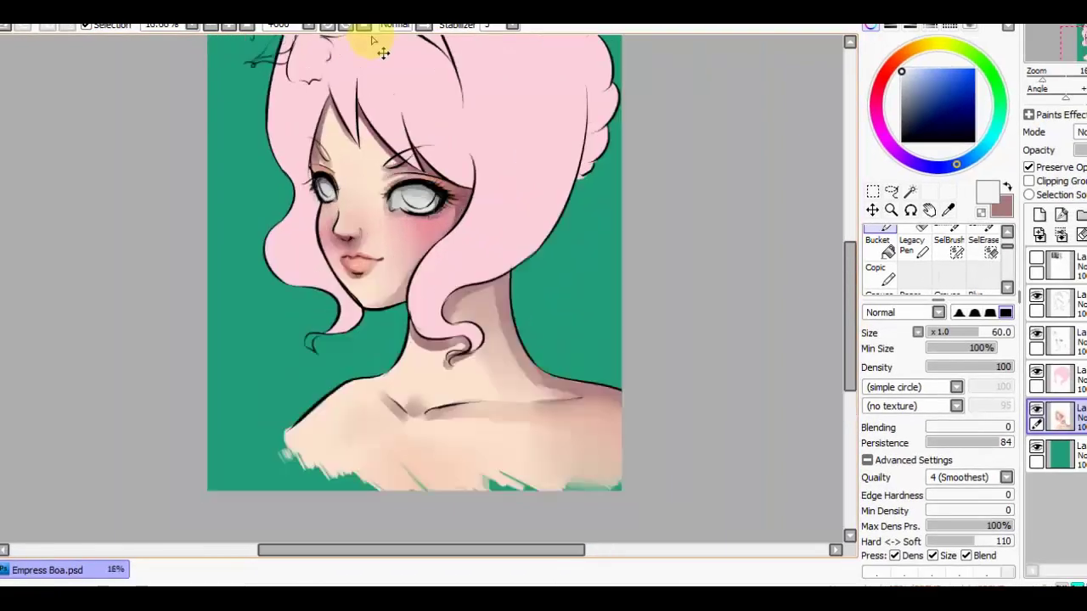
scroll(363, 43, up, 1)
Paint both irises dark blue at size 60, then shade them with navy at size 35 and blend.
mouse_move(946, 108)
mouse_down()
mouse_move(968, 96)
mouse_move(971, 110)
mouse_up()
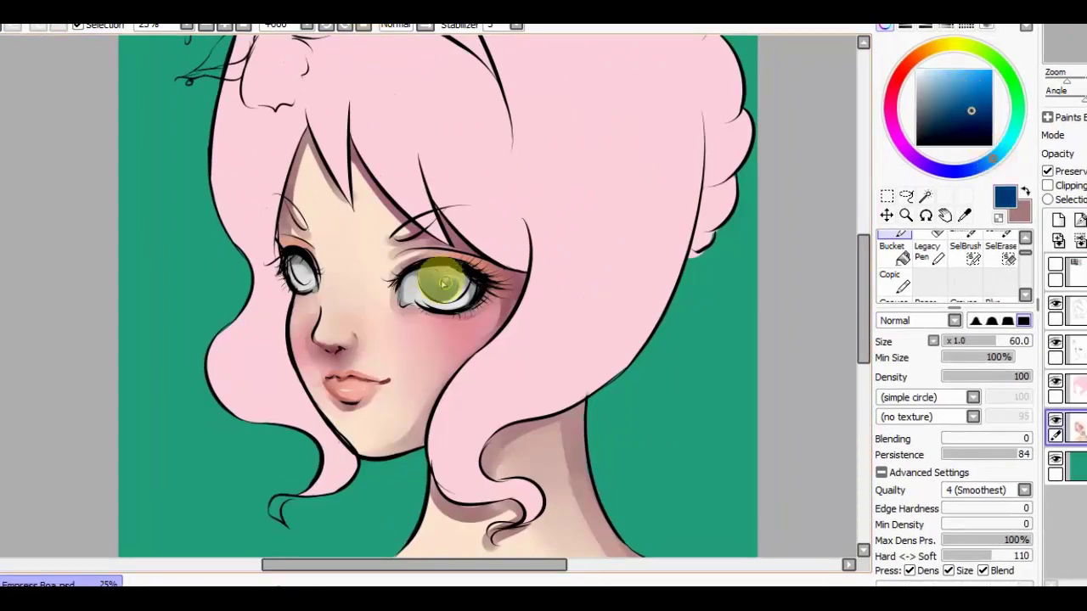
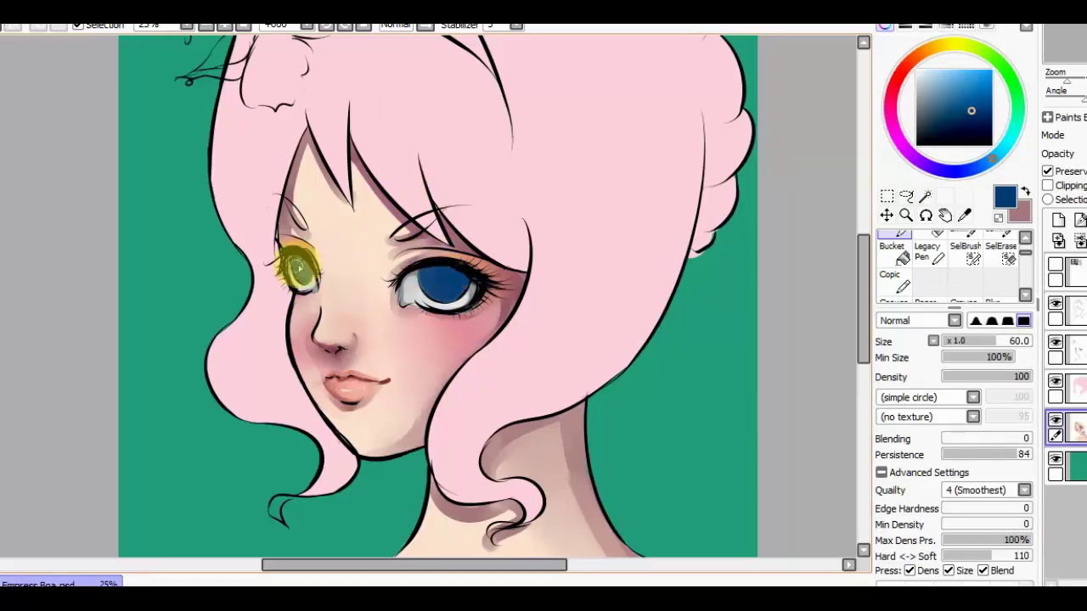
click(966, 135)
key(bracketleft)
key(bracketleft)
key(bracketleft)
key(bracketleft)
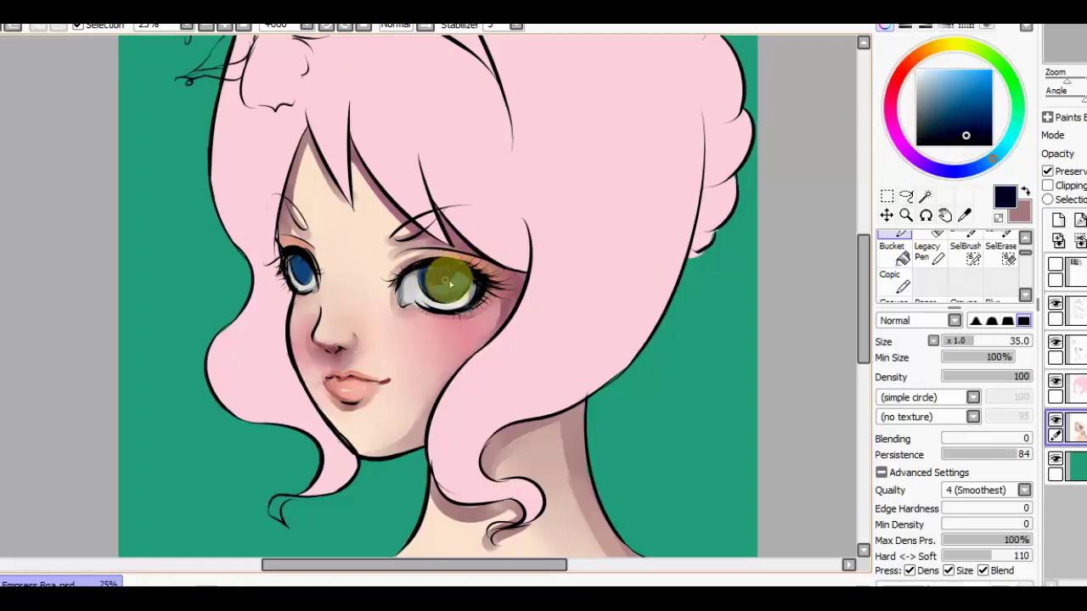
key(c)
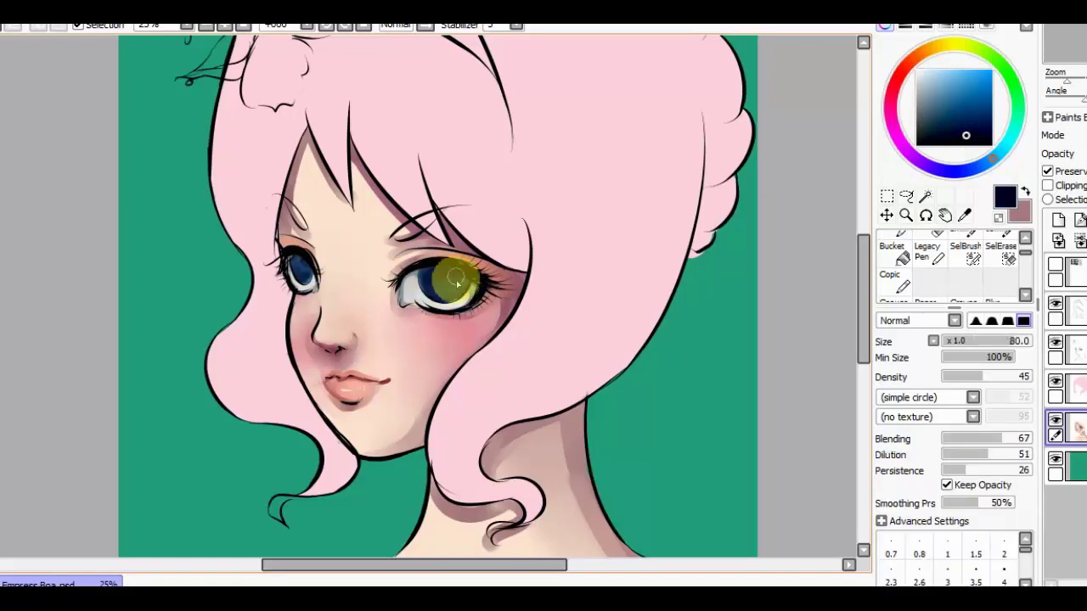
Brighten the irises of both eyes with a mid blue and a turquoise glow at size 35.
click(964, 106)
key(b)
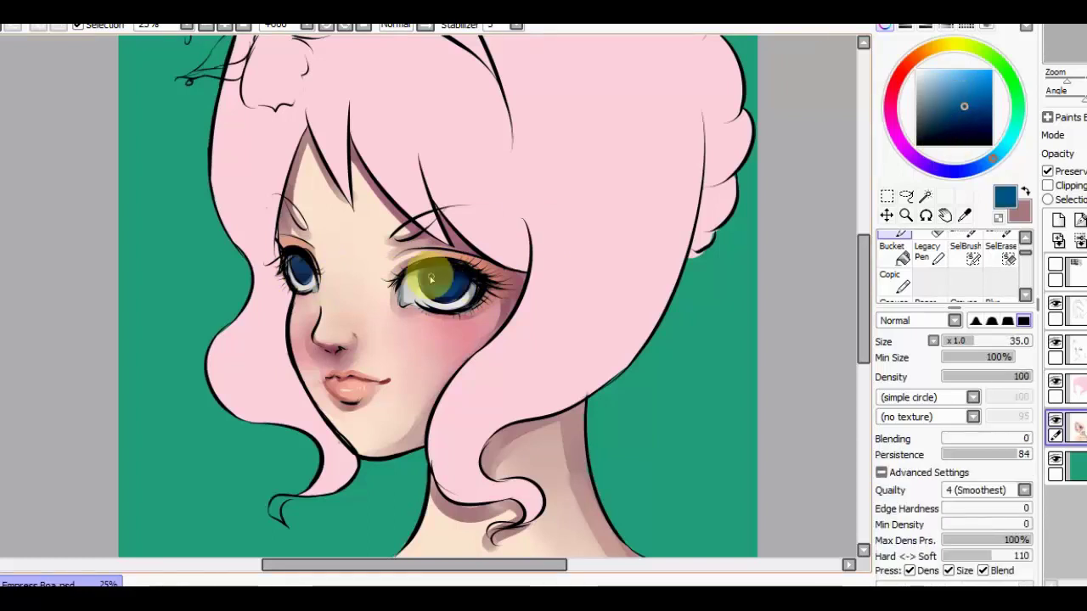
alt+click(302, 260)
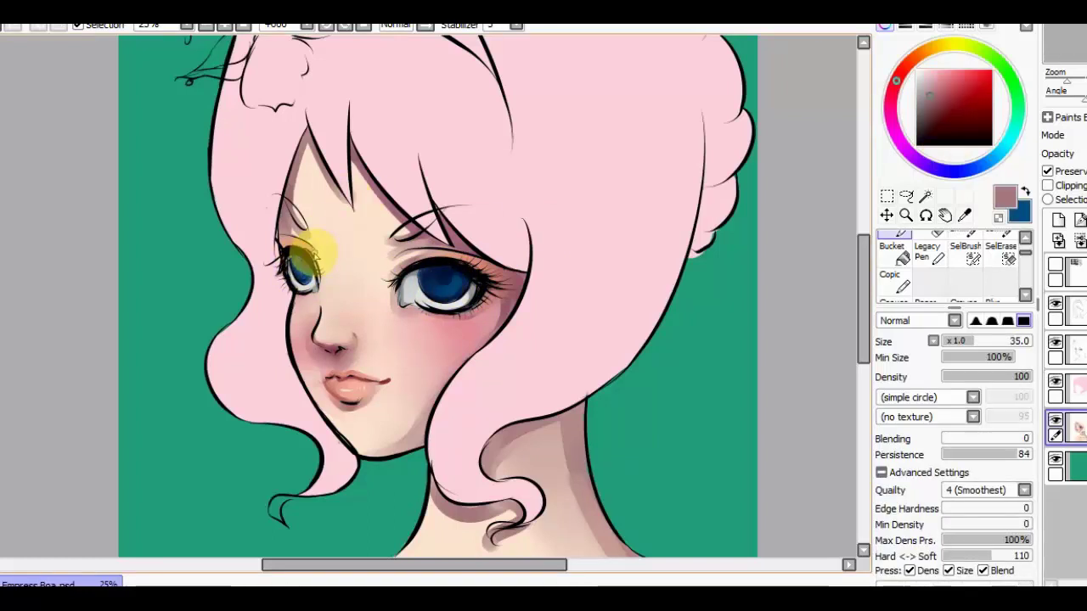
alt+click(297, 263)
click(1002, 146)
click(953, 84)
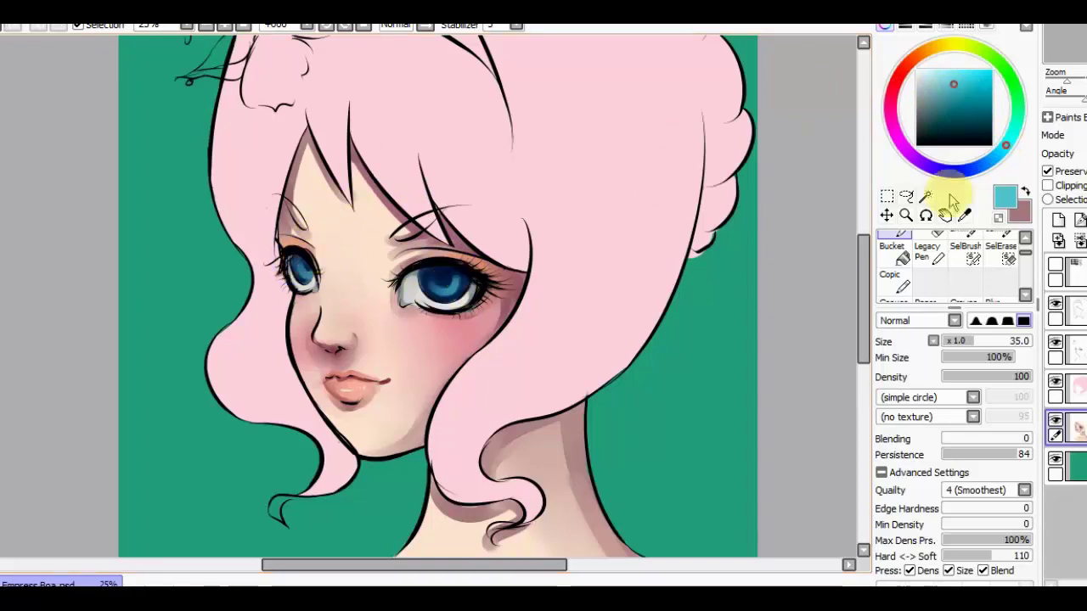
Check the reference layer, then add turquoise reflections to the irises at size 25 with persistence 0.
click(1055, 263)
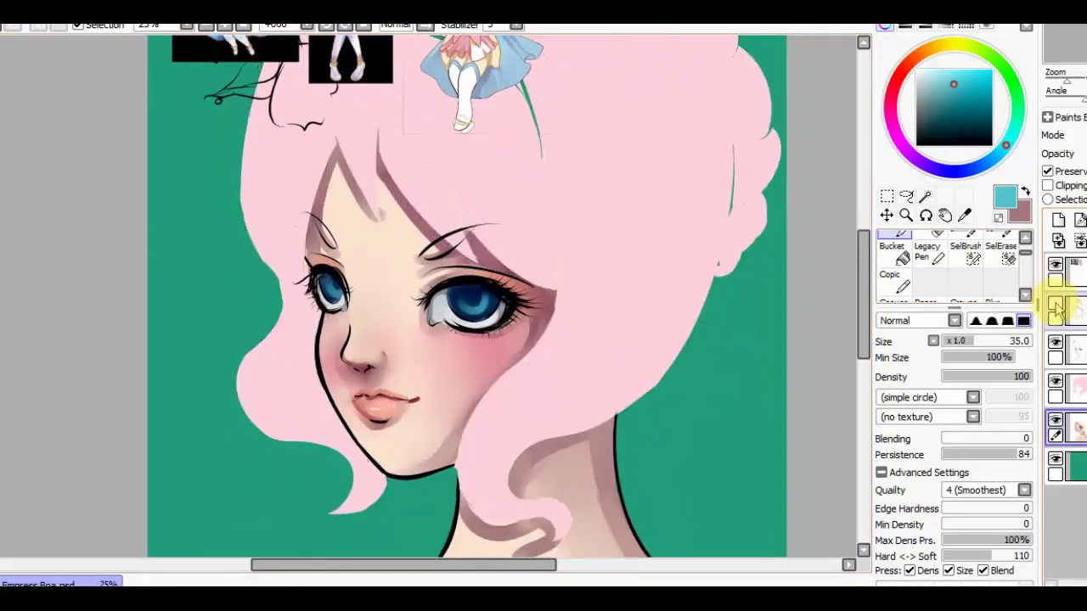
click(1054, 263)
key(bracketleft)
key(bracketleft)
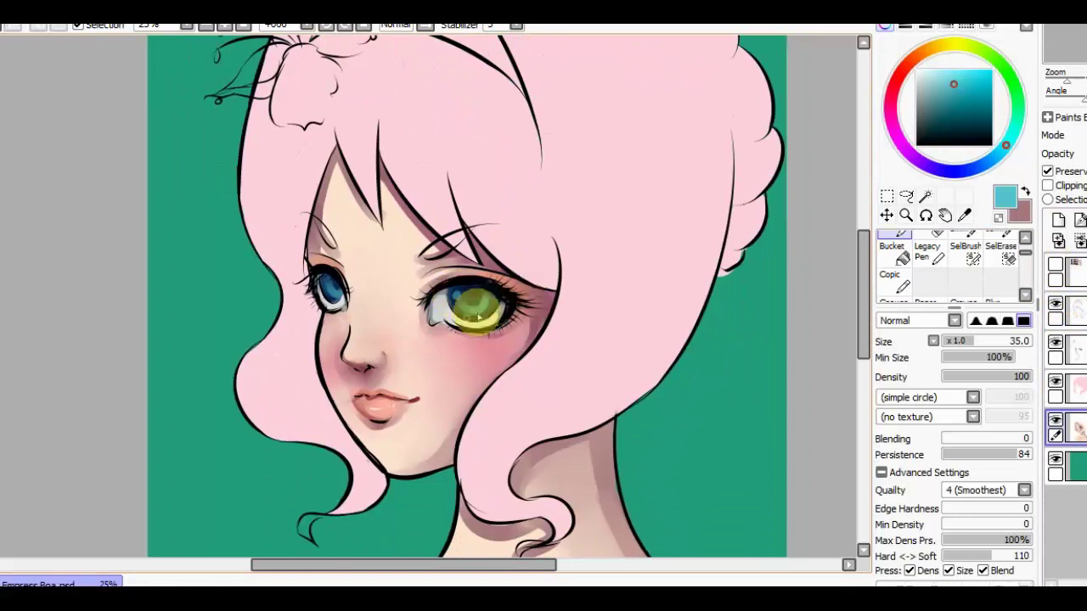
mouse_move(977, 455)
mouse_down()
mouse_move(940, 454)
mouse_move(1012, 454)
mouse_move(881, 443)
mouse_up()
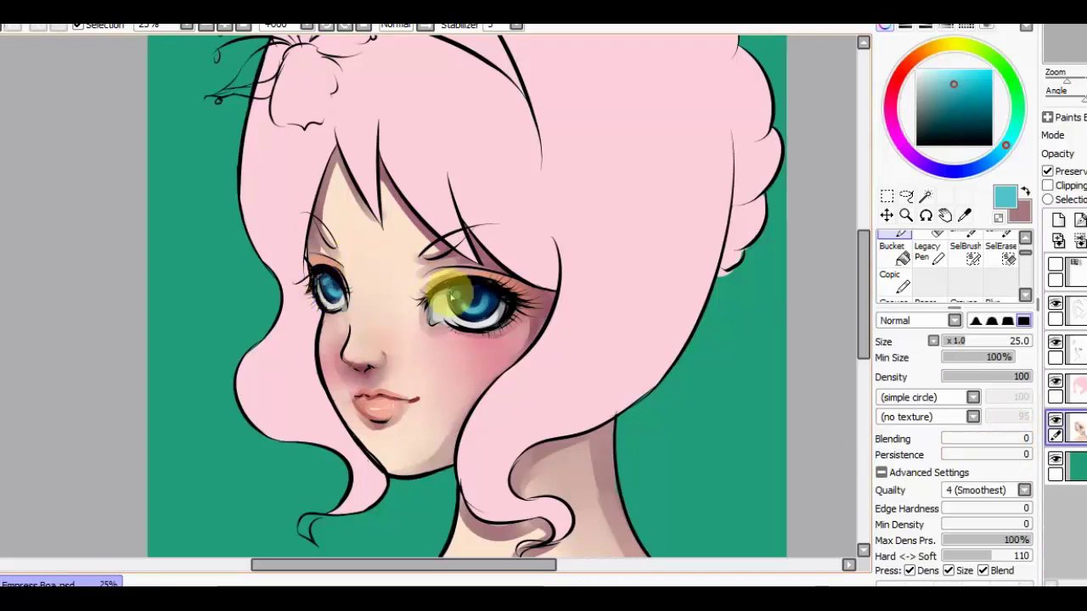
Add pale cyan highlights to the irises of both eyes.
key(n)
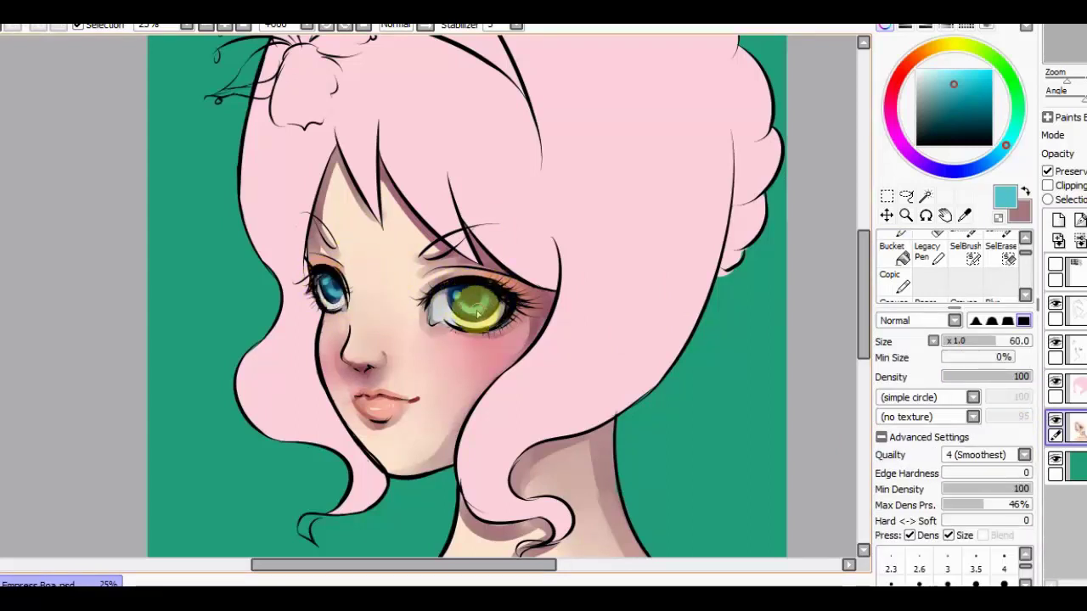
scroll(367, 177, up, 2)
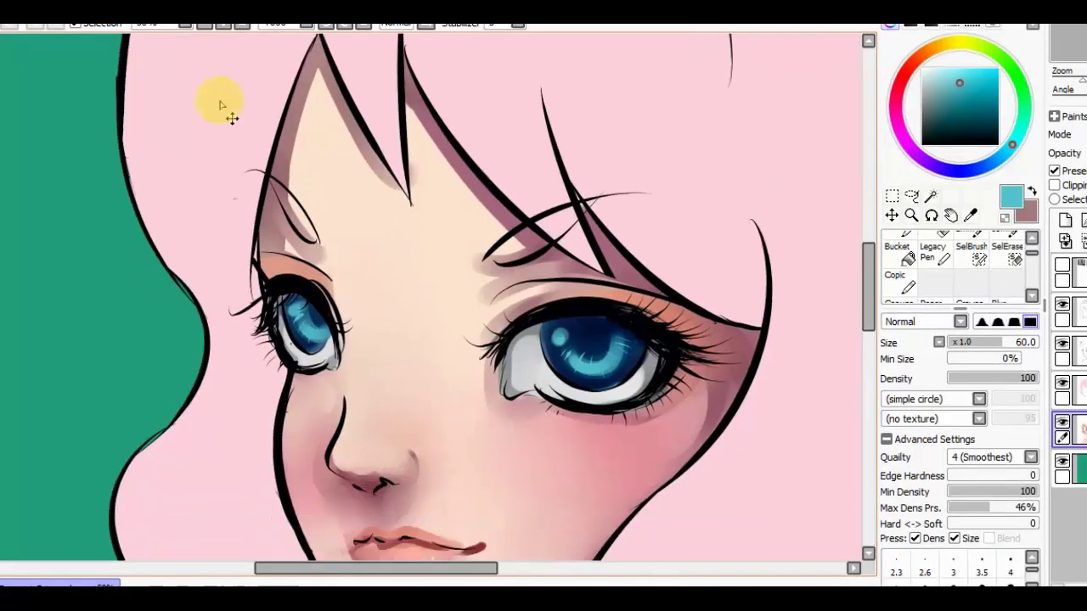
scroll(312, 340, down, 1)
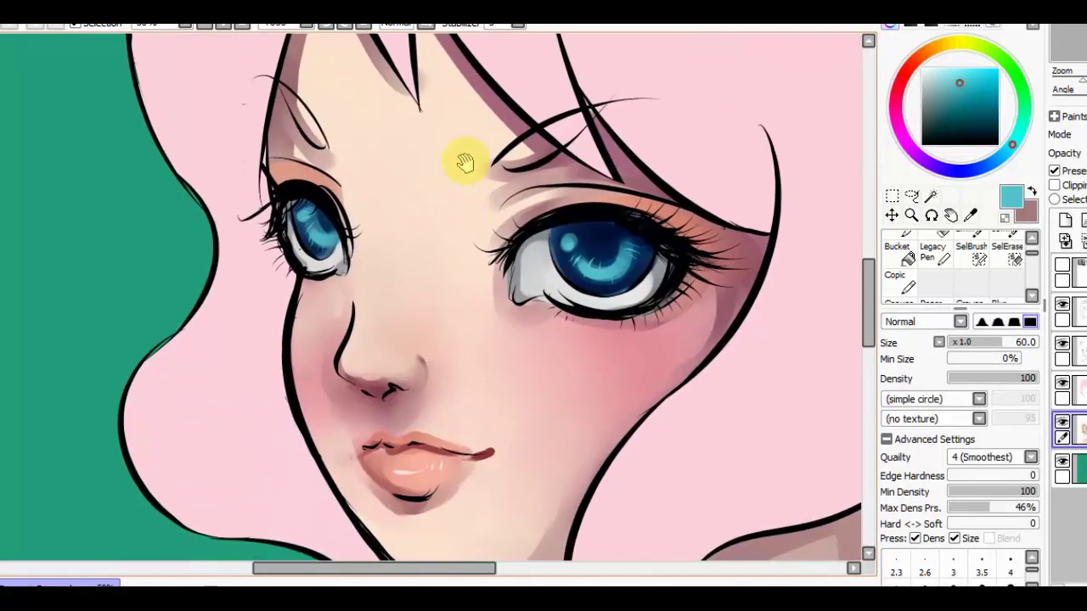
alt+click(626, 230)
scroll(643, 187, down, 1)
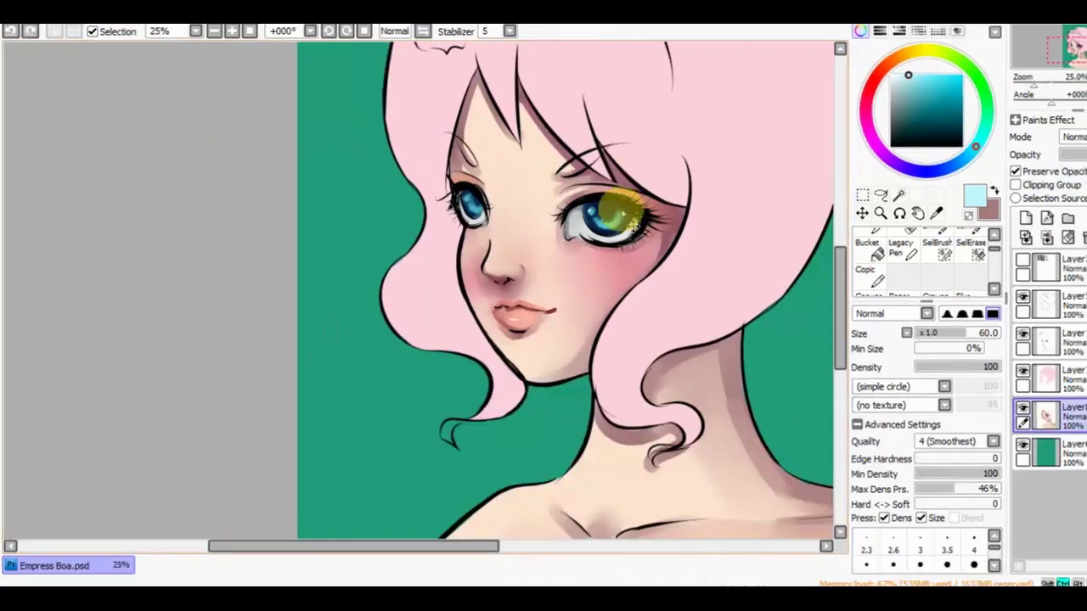
drag(578, 213, 624, 225)
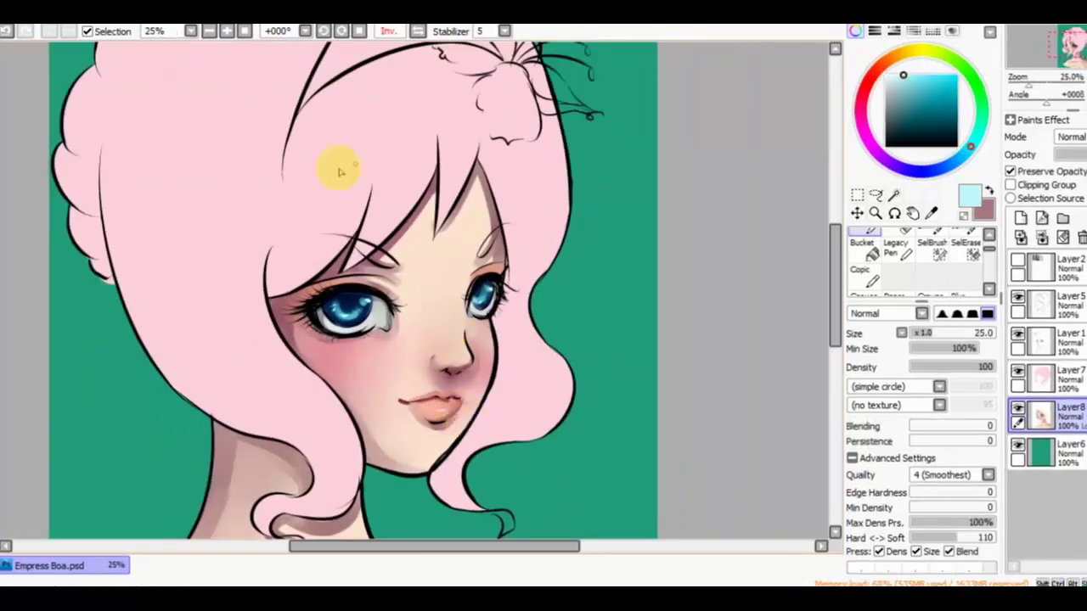
Paint dark red eyeshadow around the lids at size 40, deepening it to maroon with HSV saturation 66 and value 82.
alt+click(434, 295)
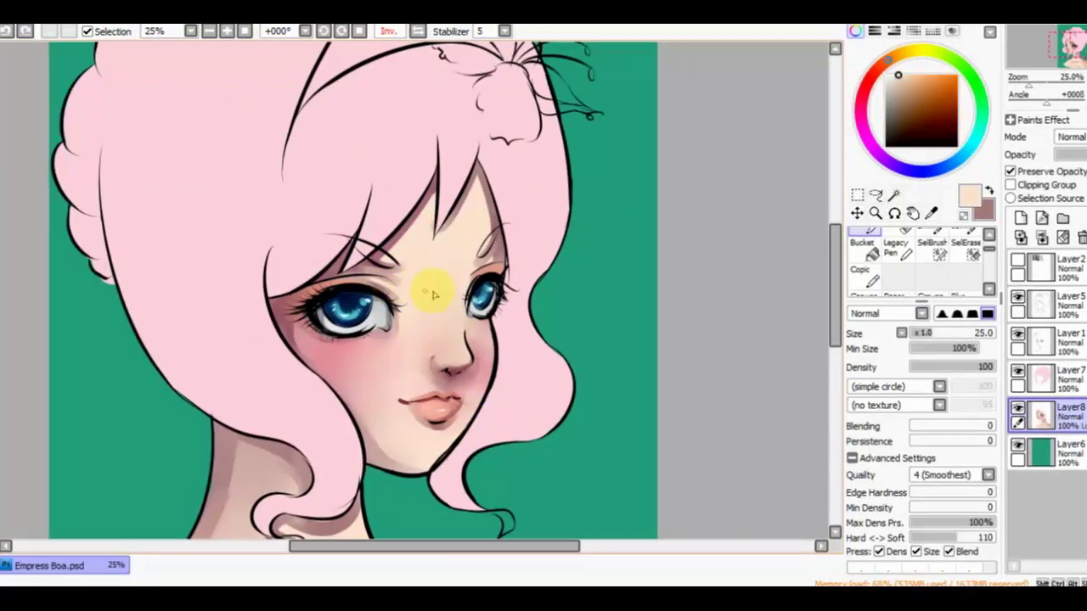
alt+click(274, 297)
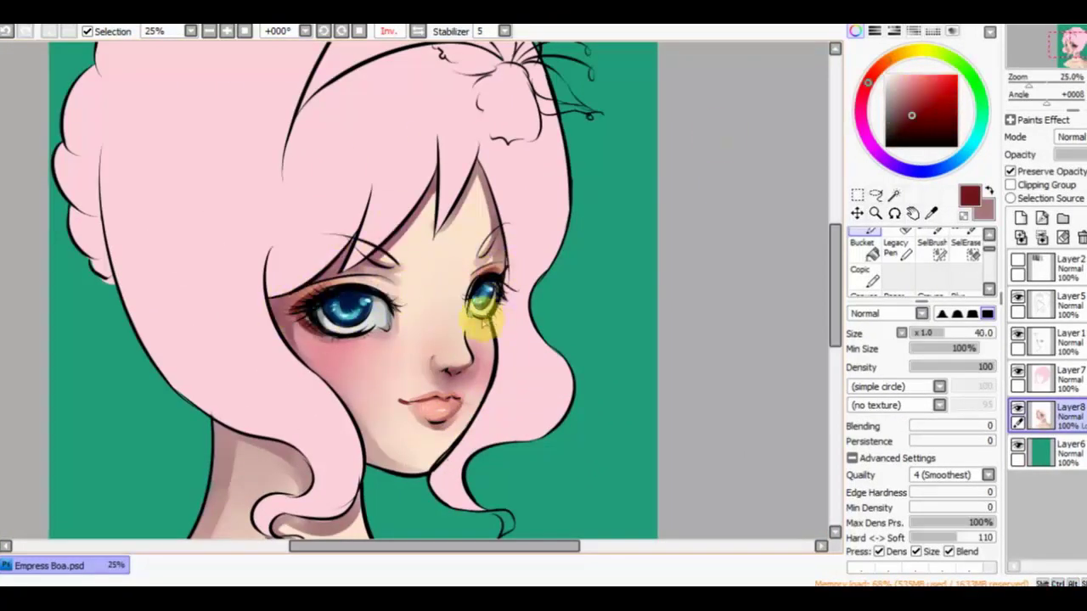
click(905, 106)
click(894, 31)
drag(926, 240, 896, 231)
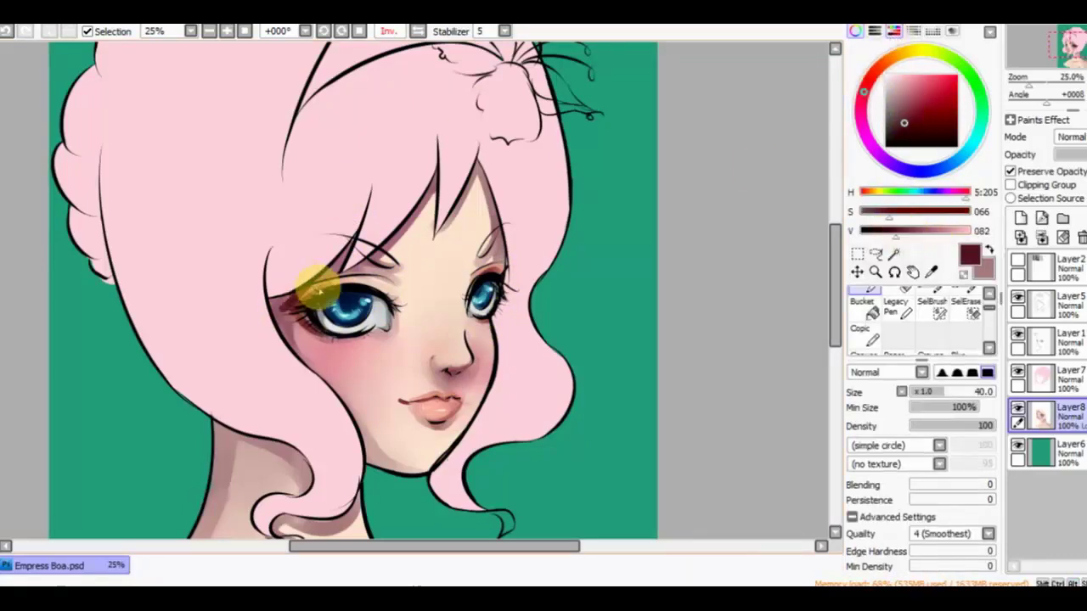
Darken the eyeshadow at the outer corner of the larger eye with maroon at size 40.
key(b)
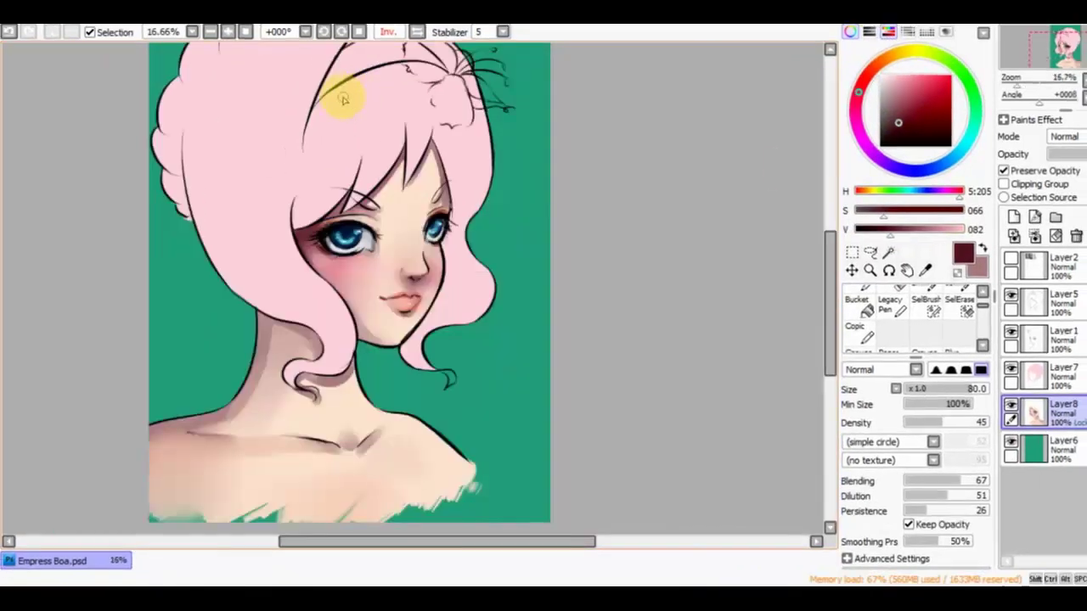
key(n)
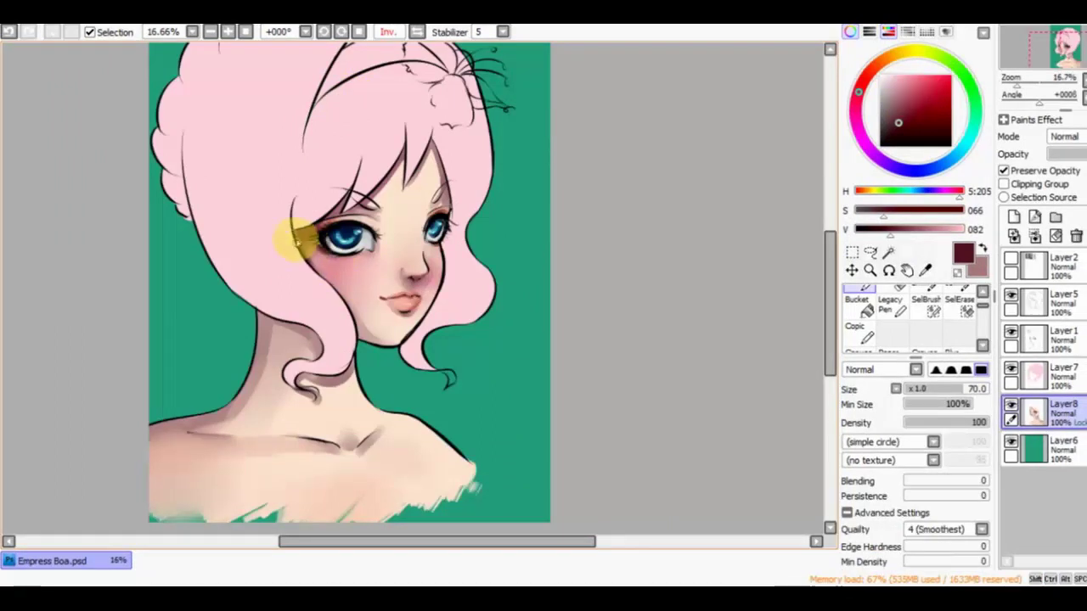
key(bracketleft)
key(bracketleft)
key(bracketleft)
key(bracketleft)
drag(344, 208, 387, 234)
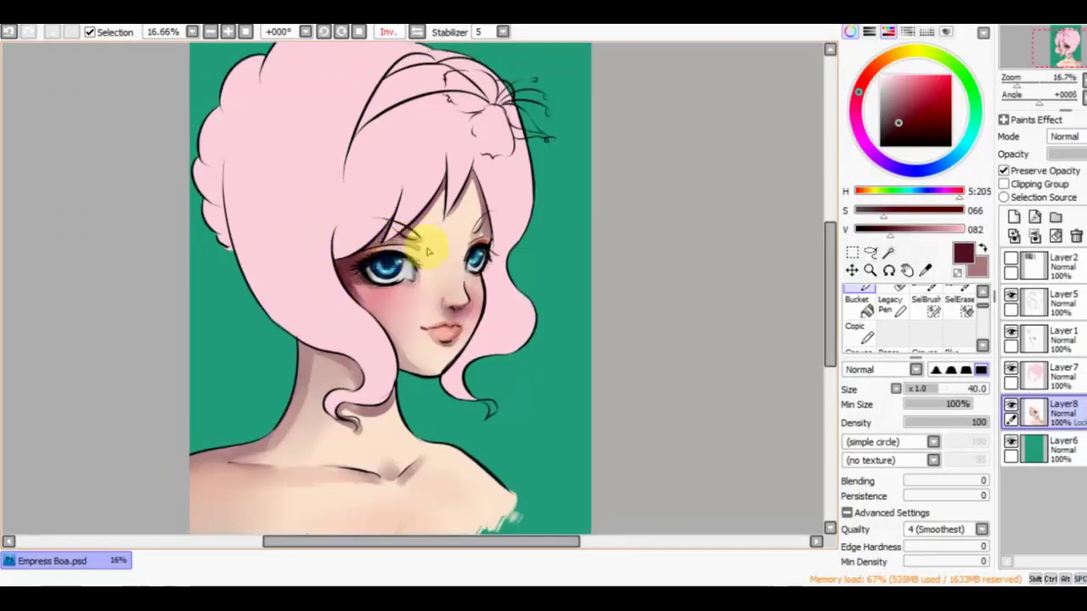
Refine the larger eye's eyeshadow, alternating a sampled muted maroon (saturation 69, value 117) with the light skin tone.
alt+click(348, 270)
alt+click(344, 265)
drag(344, 265, 400, 267)
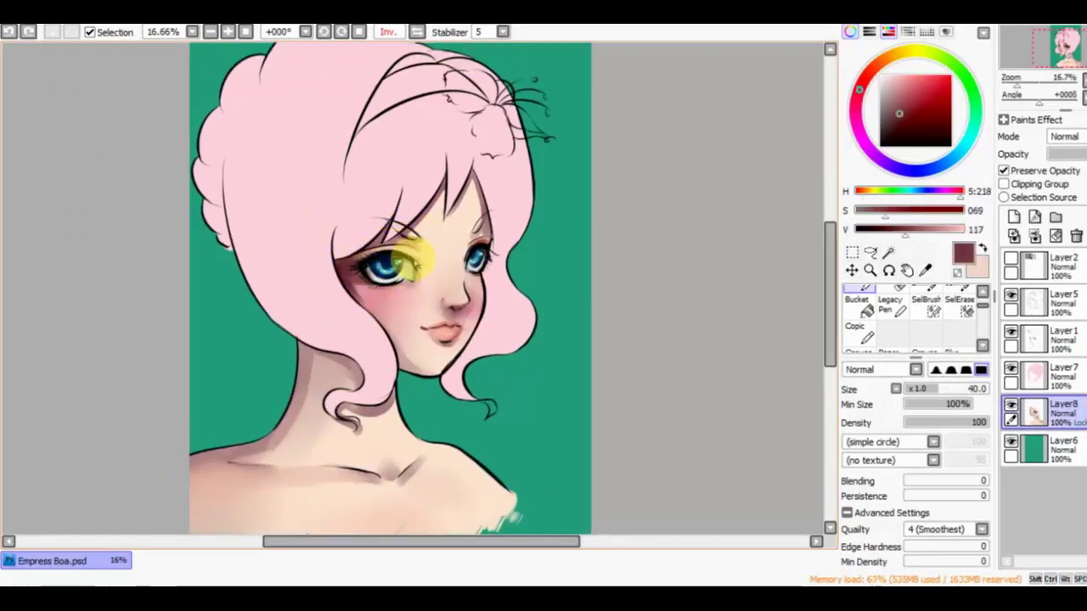
key(x)
key(x)
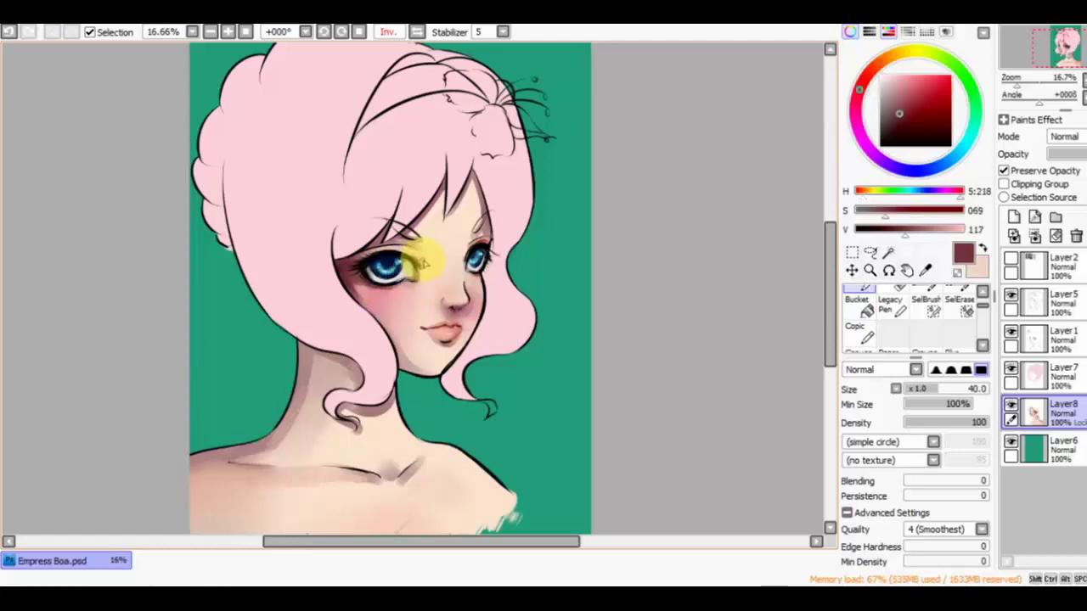
key(x)
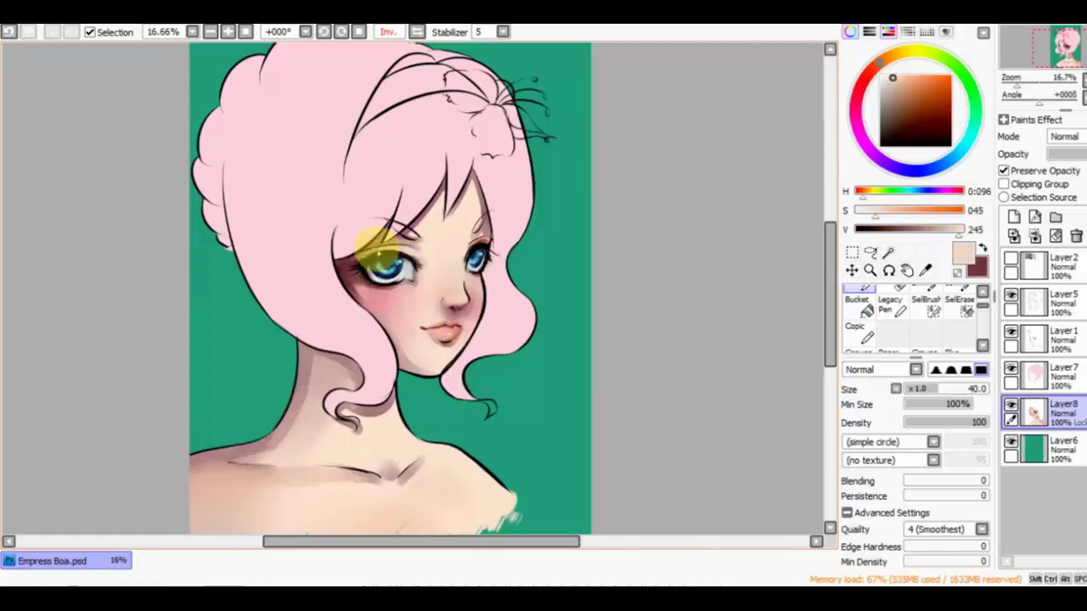
key(x)
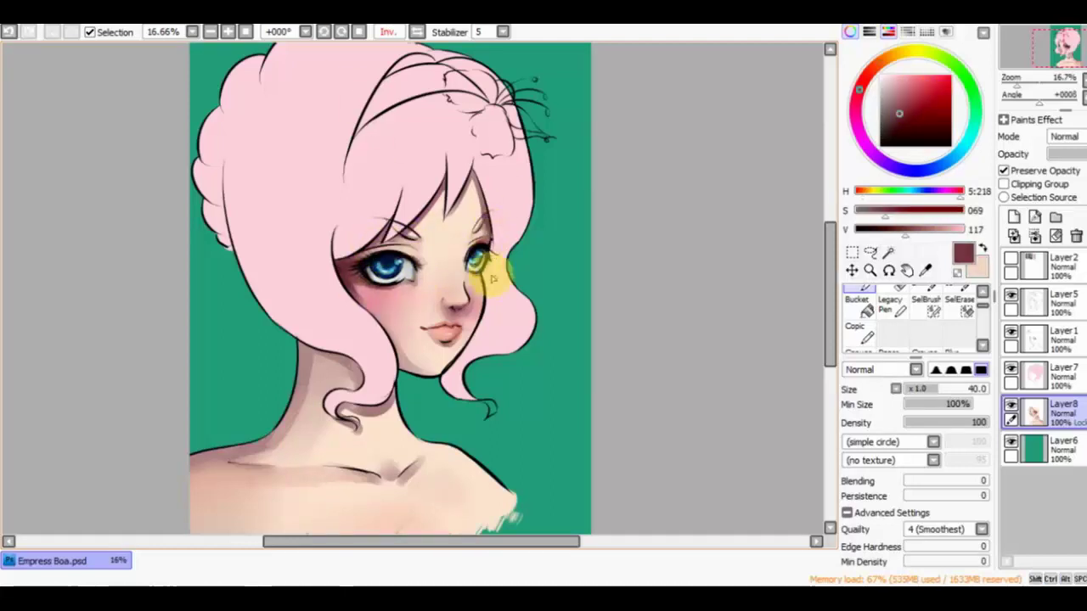
Shade the neck, the area beneath the curl and the shoulder edge with sampled plum, enlarging the brush to size 300.
alt+click(296, 360)
alt+click(420, 216)
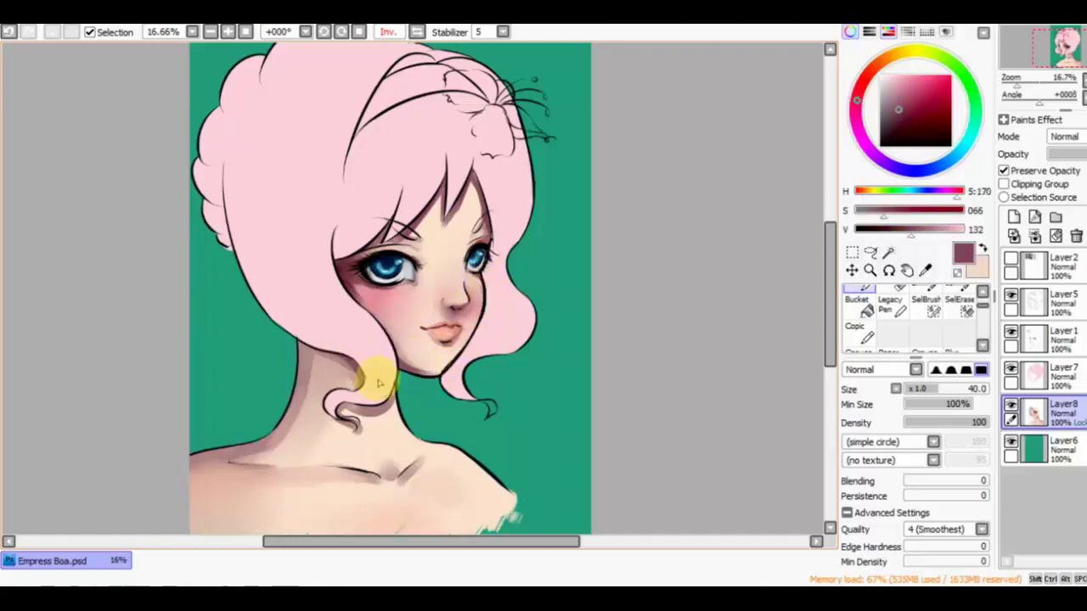
mouse_move(348, 418)
mouse_down()
mouse_move(304, 351)
mouse_move(335, 364)
mouse_move(267, 393)
mouse_move(191, 467)
mouse_up()
key(bracketright)
key(bracketright)
key(bracketright)
key(bracketright)
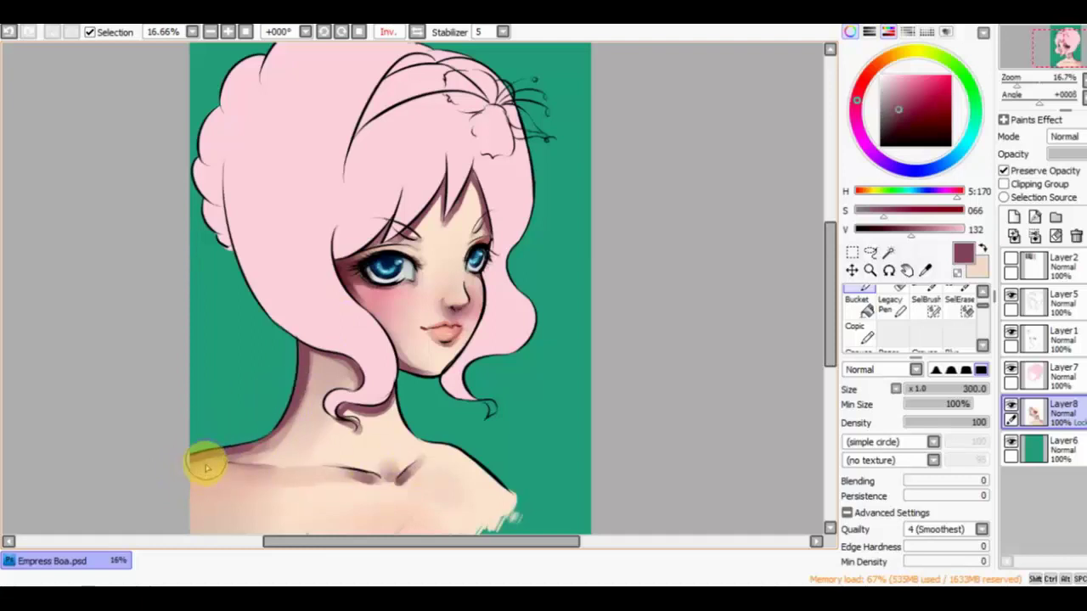
Blend the plum shadow into the shoulder and chest with Water Color at size 500.
scroll(206, 456, down, 2)
key(c)
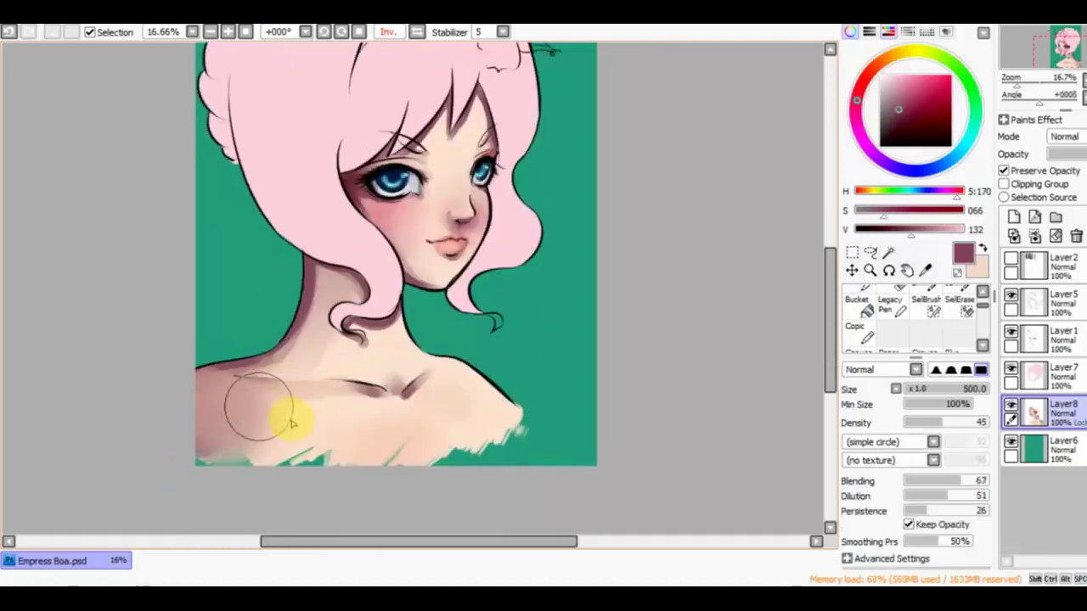
key(v)
scroll(190, 408, up, 3)
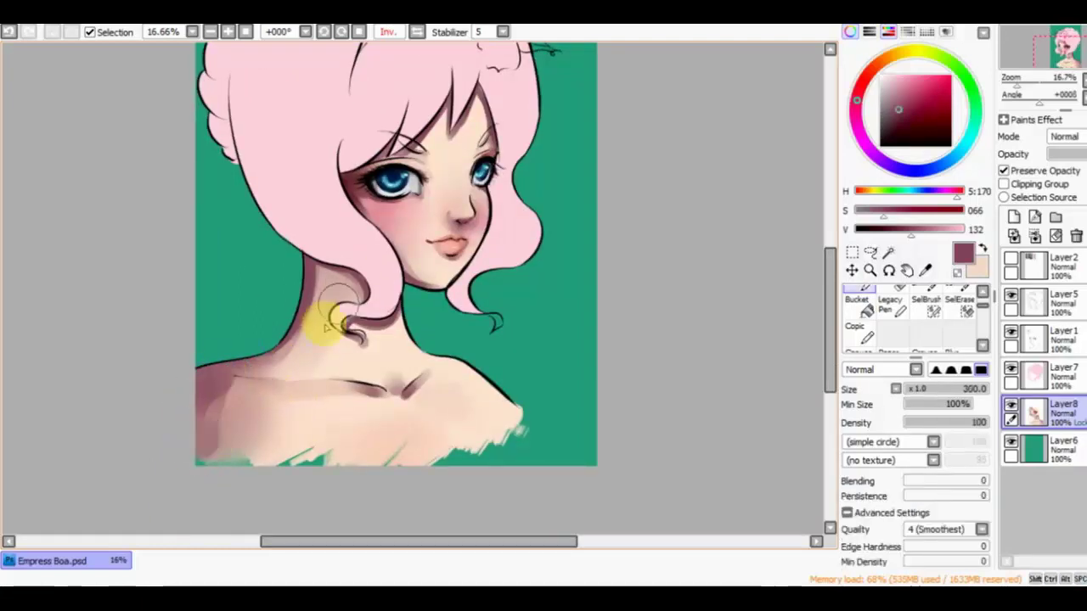
scroll(315, 441, down, 2)
scroll(322, 213, up, 2)
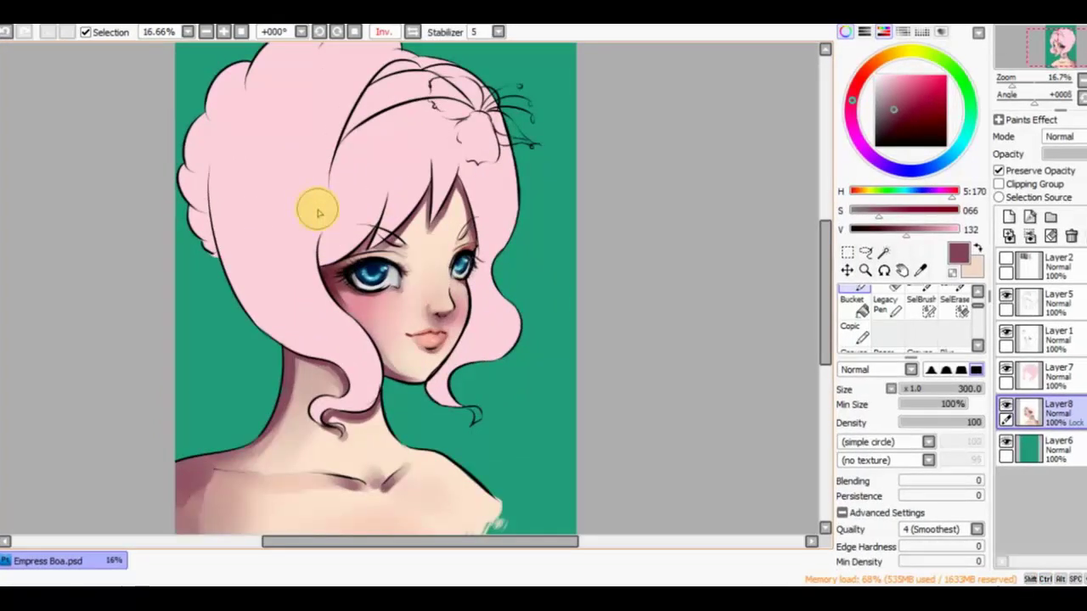
Try recolouring the hair line art on Layer5 in light hair pink with Preserve Opacity on, and undo the strokes.
click(1053, 302)
key(w)
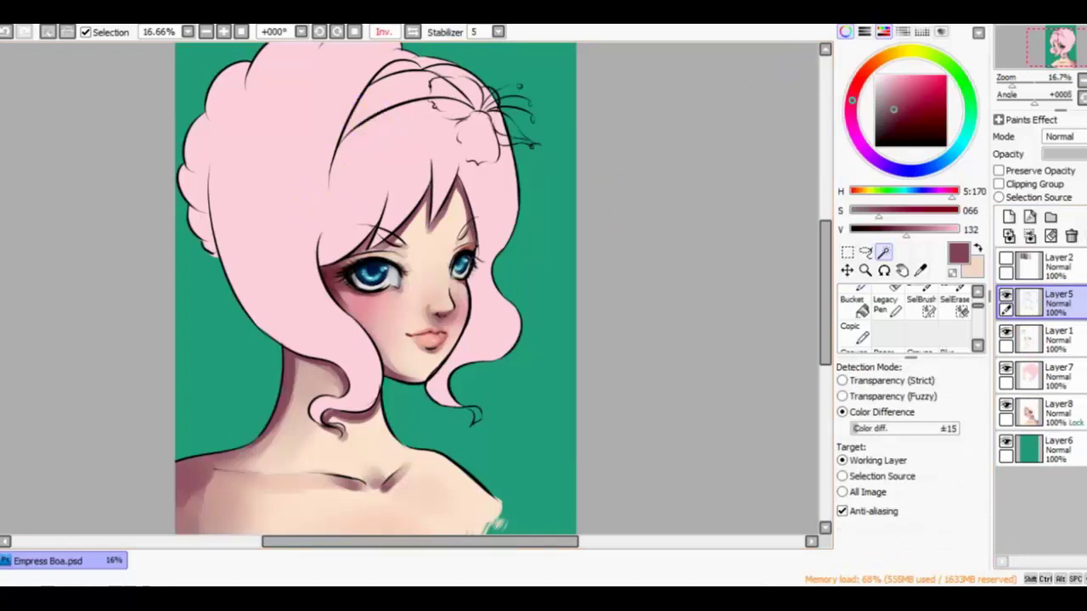
click(999, 170)
key(b)
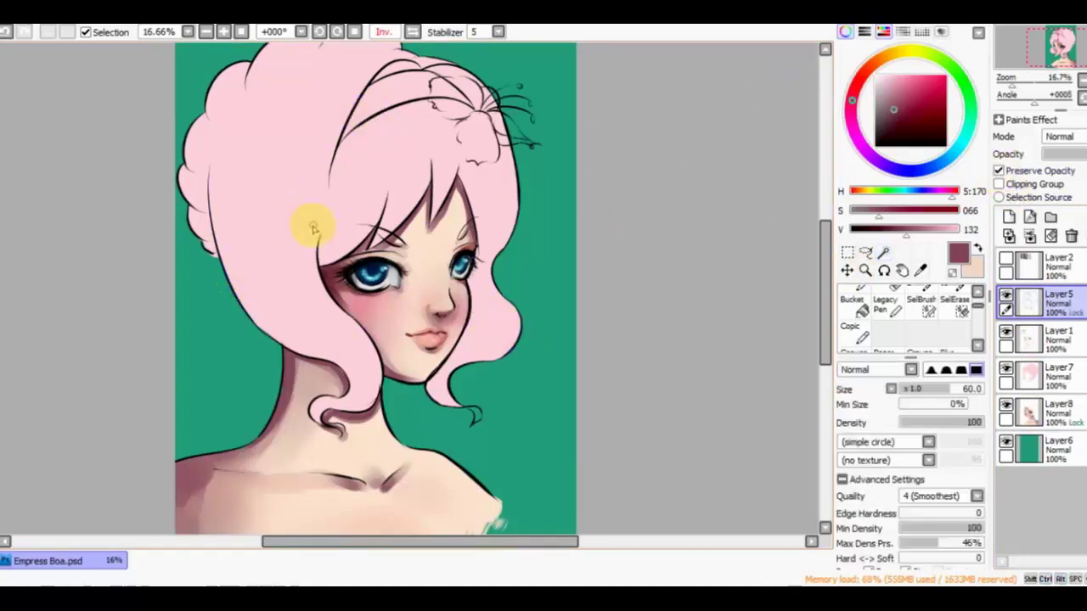
alt+click(314, 228)
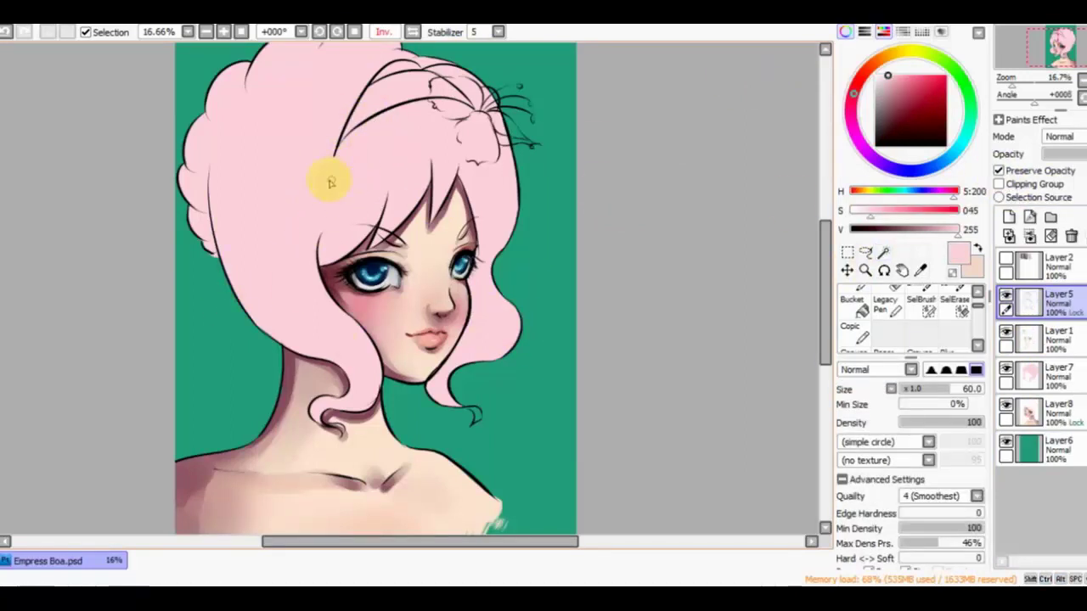
key(n)
mouse_move(374, 225)
mouse_down()
mouse_move(433, 225)
mouse_move(392, 230)
mouse_move(380, 244)
mouse_move(477, 255)
mouse_move(439, 409)
mouse_move(474, 430)
mouse_move(511, 172)
mouse_move(497, 89)
mouse_move(403, 49)
mouse_move(191, 161)
mouse_move(218, 194)
mouse_move(214, 209)
mouse_move(189, 107)
mouse_up()
scroll(221, 119, up, 2)
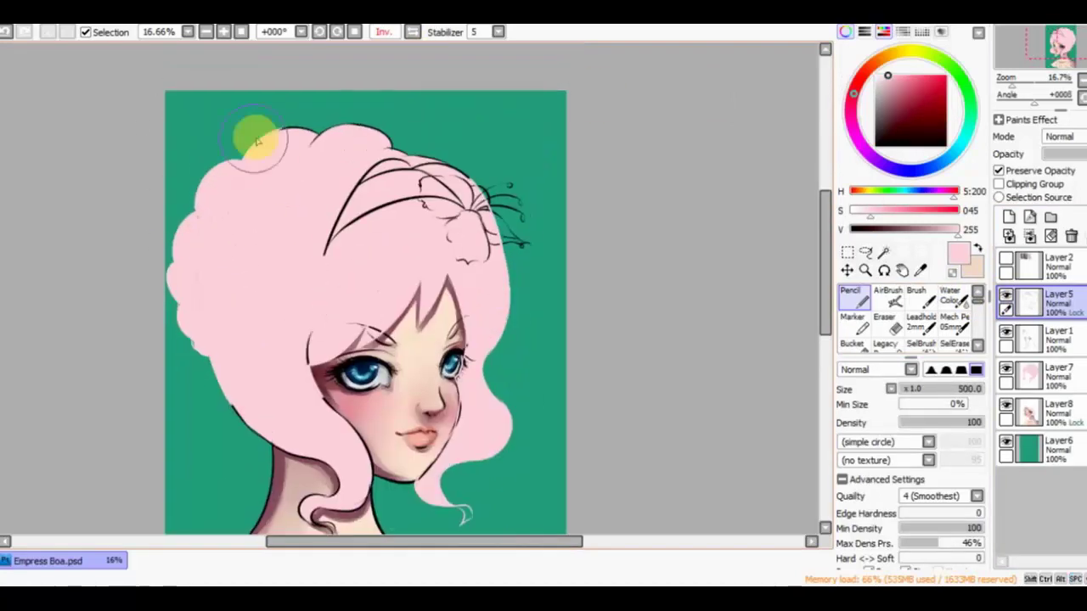
scroll(272, 296, down, 2)
scroll(271, 296, down, 1)
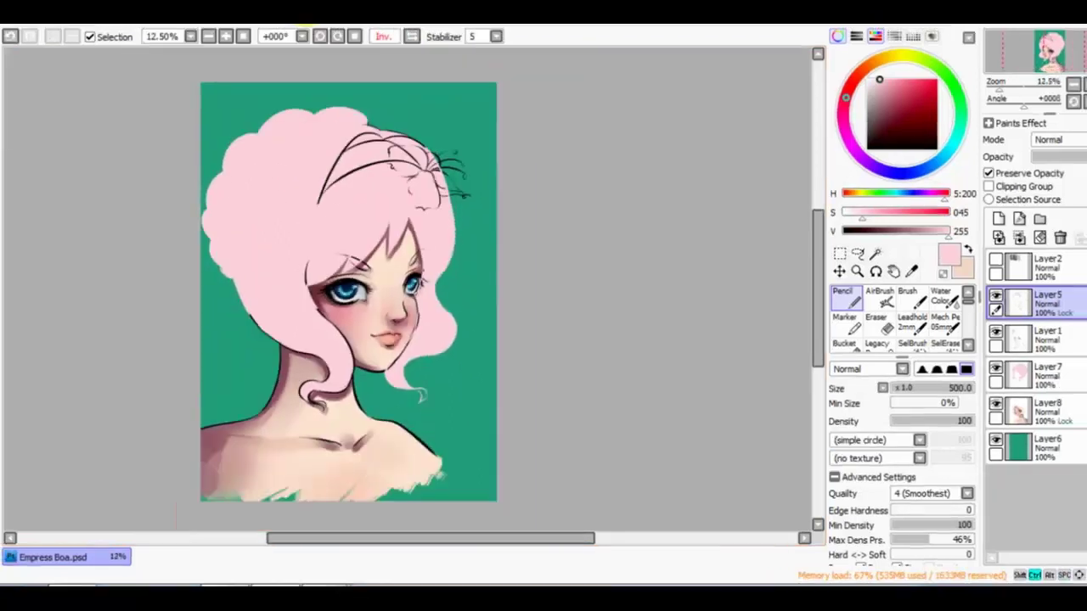
key(ctrl+z)
key(ctrl+z)
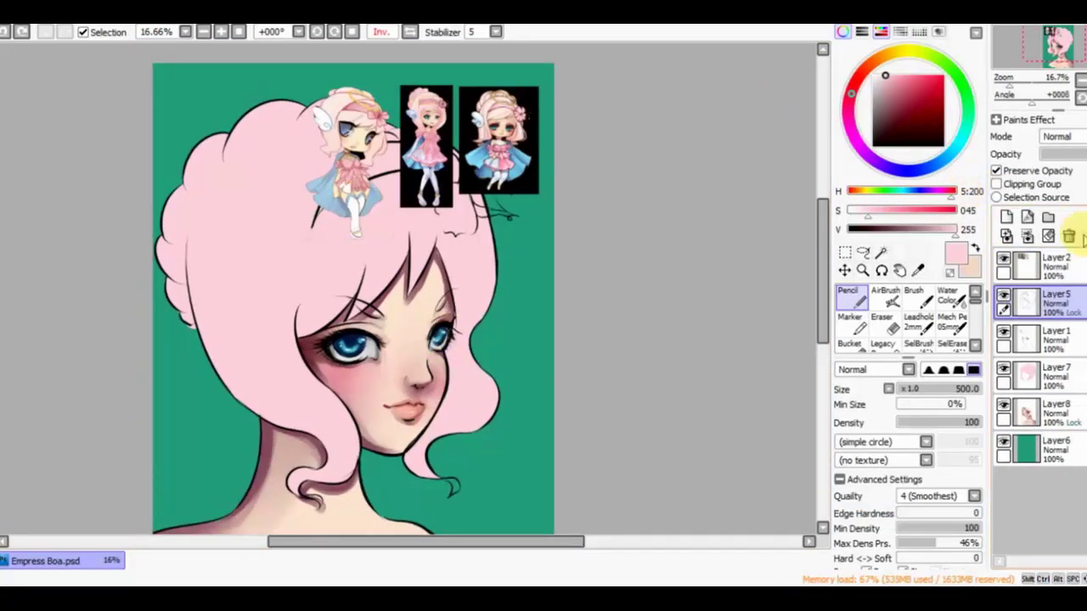
Check the reference layer, then paint the headband vivid pinkish red on Layer7 with the Marker.
click(1003, 259)
click(1031, 374)
click(1003, 259)
click(1003, 259)
click(850, 322)
mouse_move(348, 180)
mouse_down()
mouse_move(437, 167)
mouse_move(412, 158)
mouse_move(339, 202)
mouse_move(446, 162)
mouse_move(327, 194)
mouse_move(311, 170)
mouse_move(429, 132)
mouse_up()
Clean up the headband's edges with the sampled light hair pink, reducing the Marker size to 60.
key(x)
alt+click(408, 191)
key(bracketleft)
key(bracketleft)
key(bracketleft)
key(bracketleft)
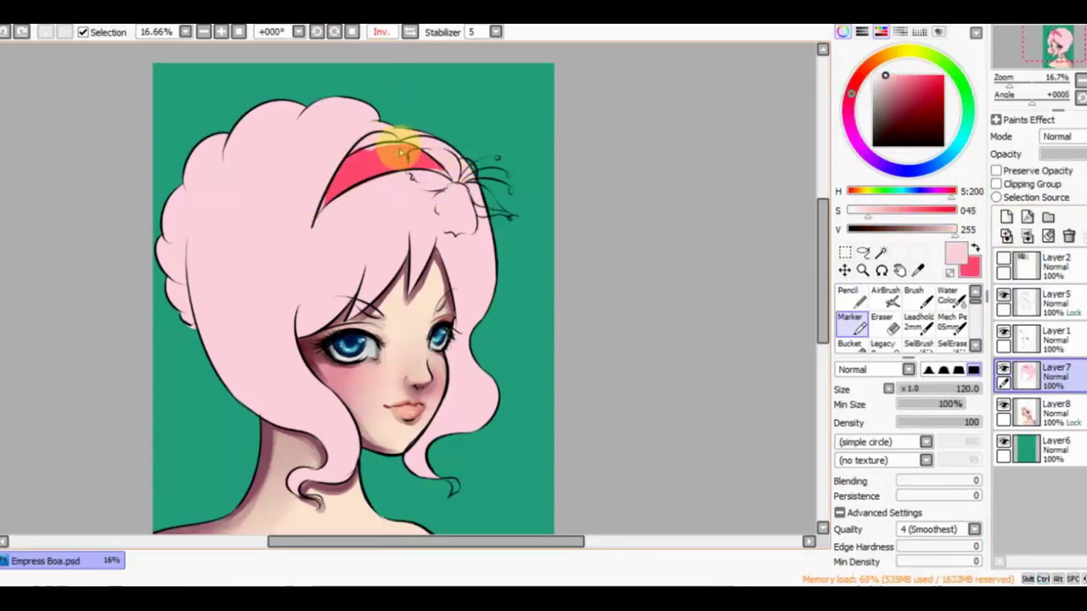
Shade the lower end and edges of the headband with dark crimson, saturation 186 and value 159.
key(x)
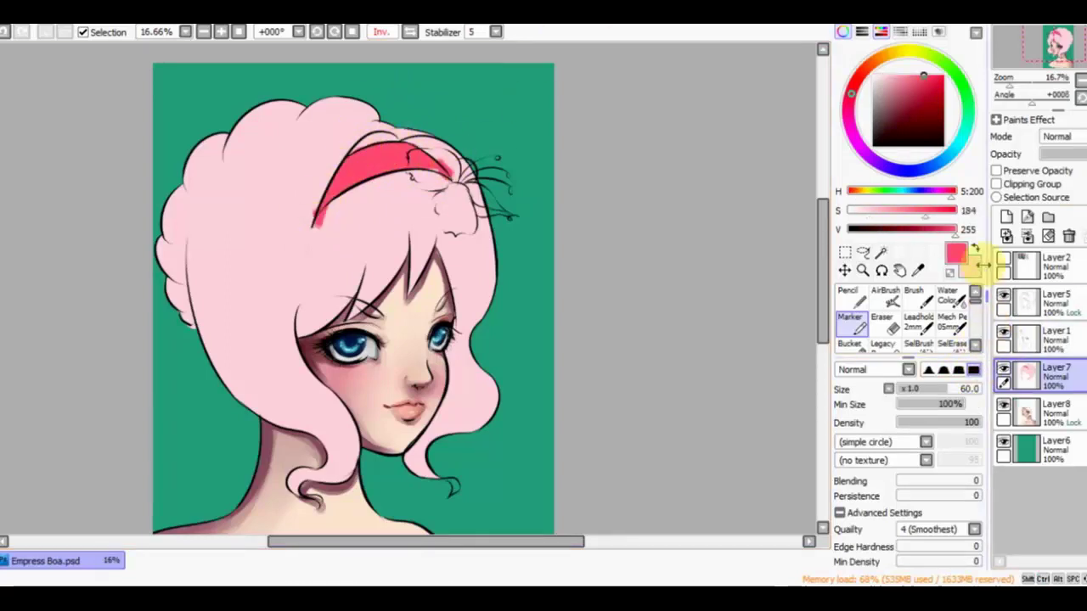
click(929, 112)
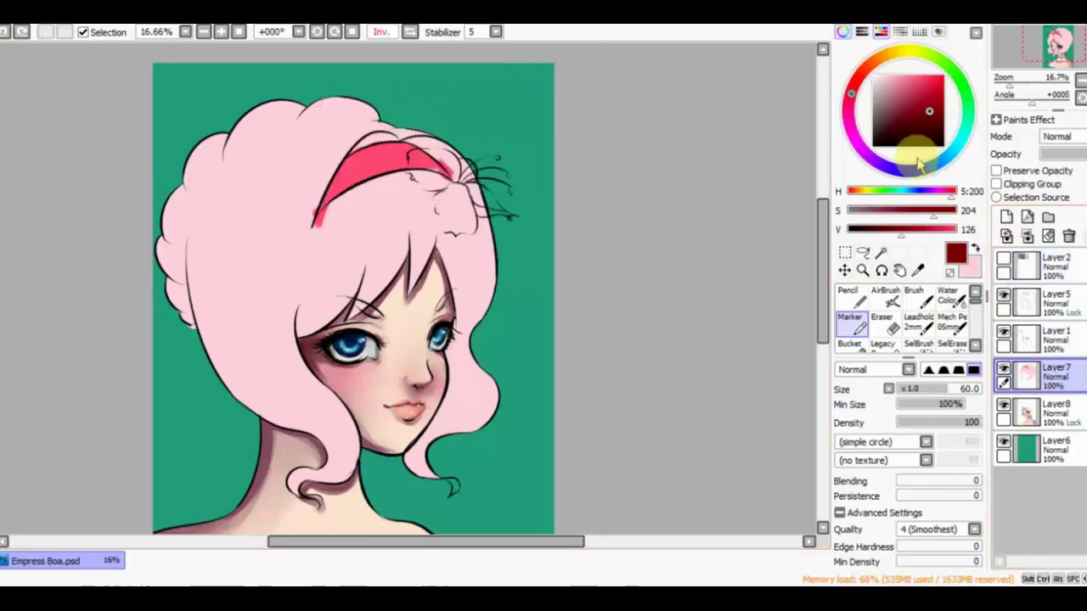
alt+click(316, 204)
key(c)
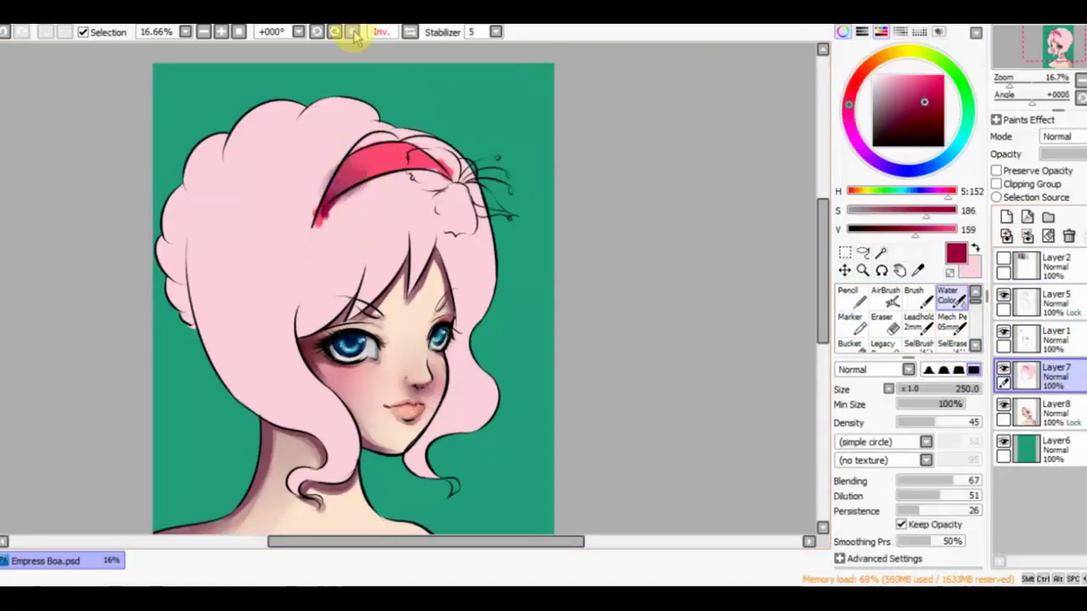
key(m)
mouse_move(315, 195)
mouse_down()
mouse_move(414, 172)
mouse_move(355, 157)
mouse_move(393, 161)
mouse_up()
Paint over the stray shading around the headband with light hair pink at size 60.
key(x)
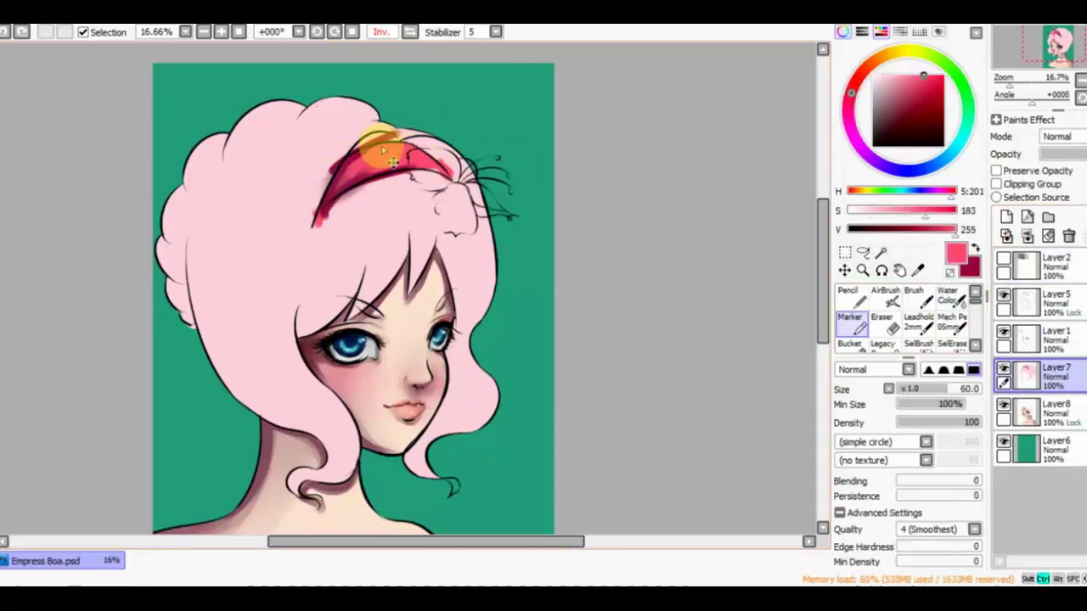
alt+click(336, 154)
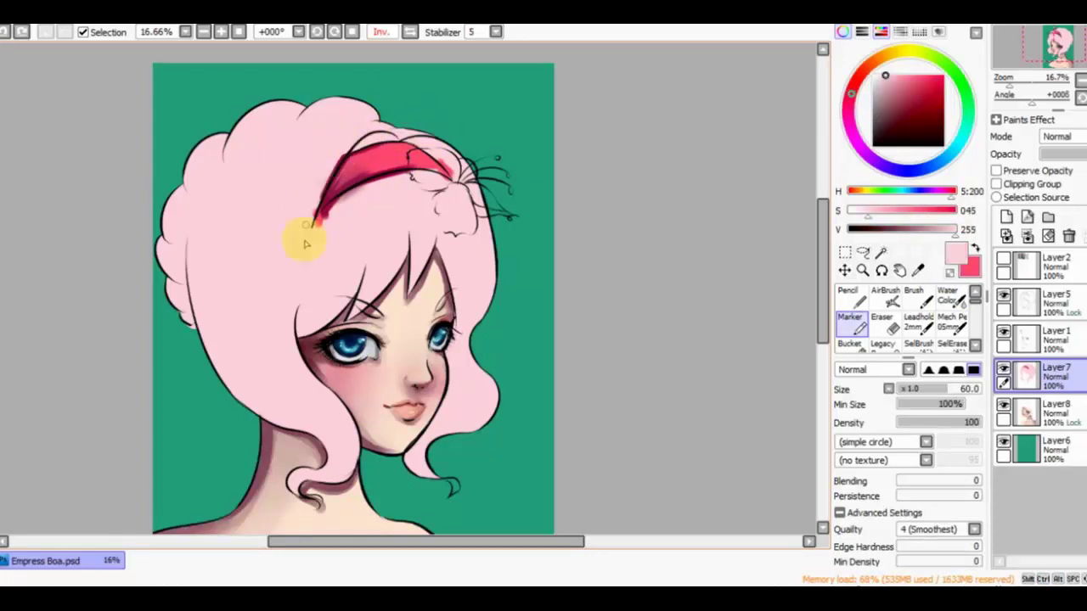
drag(391, 178, 436, 165)
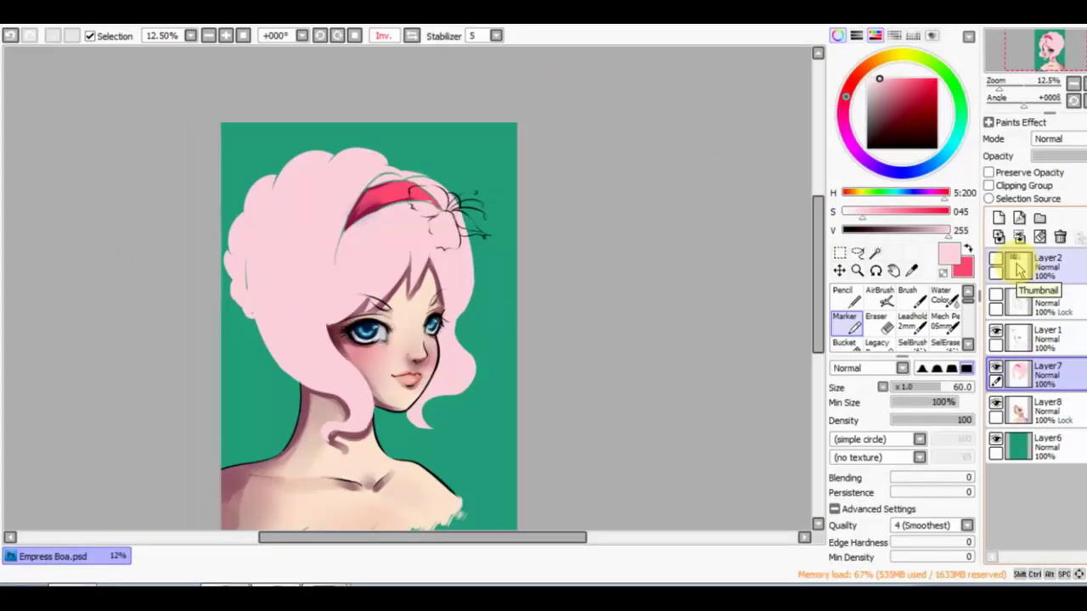
Mirror the canvas view, show the Layer5 line art and erase the headband lines that cross the flower.
key(h)
click(995, 299)
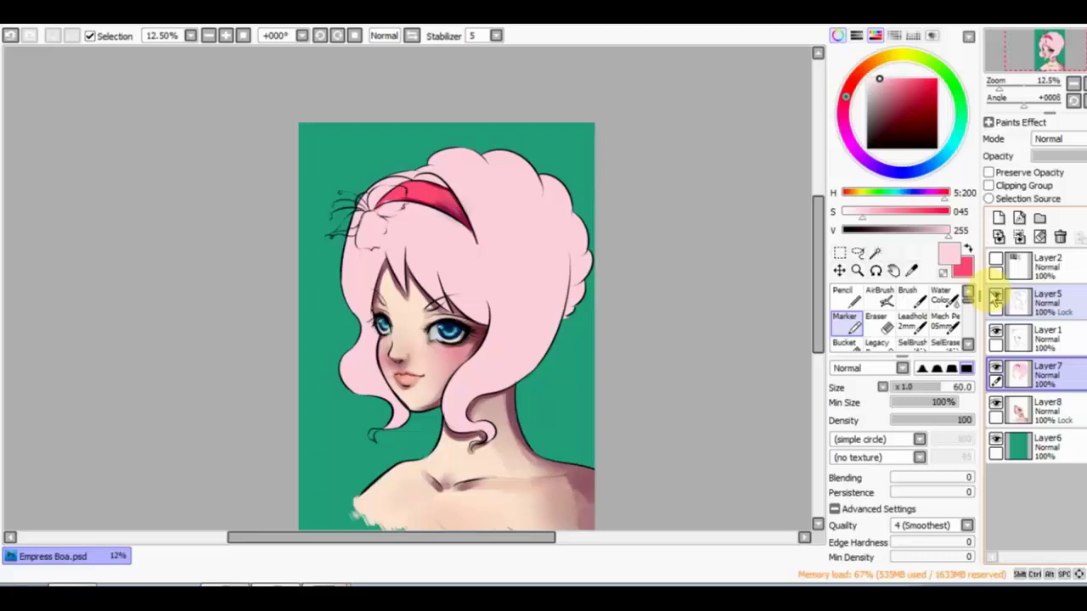
click(908, 112)
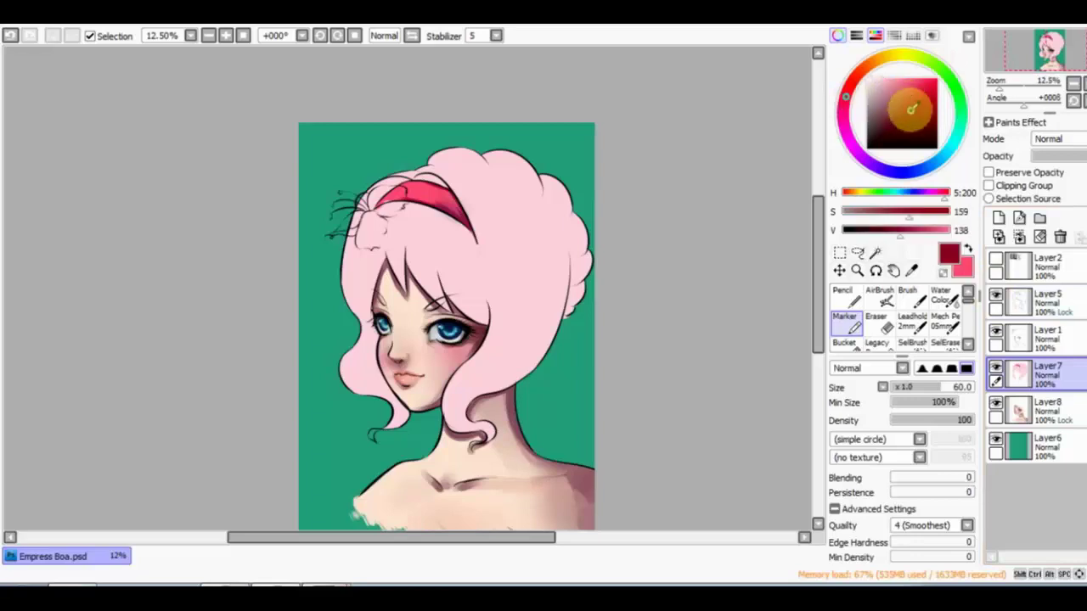
click(1040, 340)
key(e)
click(1023, 300)
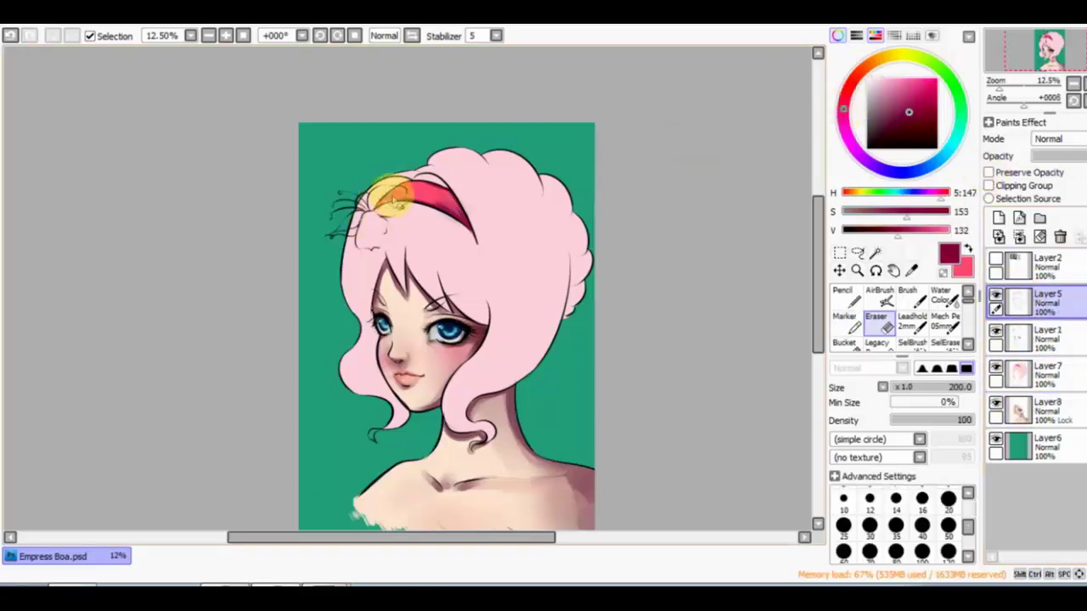
key(Page_Up)
key(Page_Up)
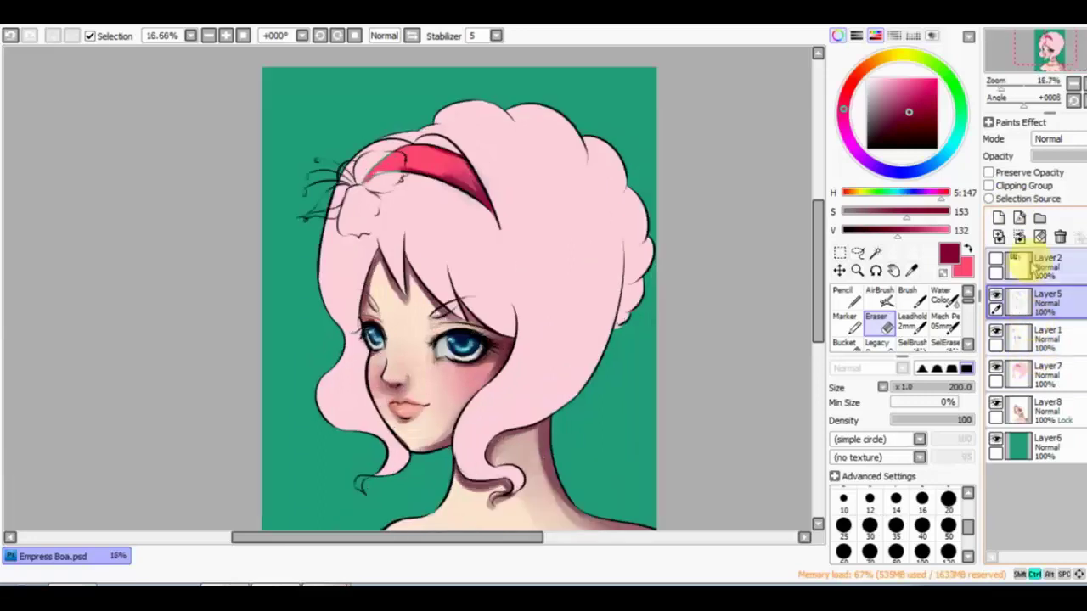
On Layer7, trim the headband colour at the flower and lay dark magenta over the petals with Water Color at size 250.
click(1044, 376)
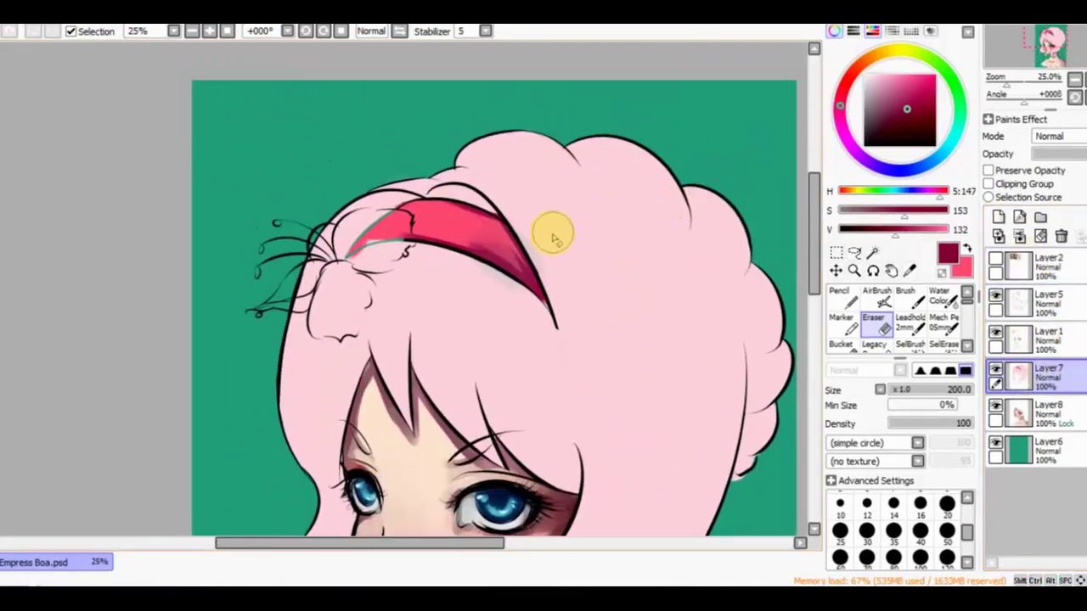
ctrl+shift+click(300, 250)
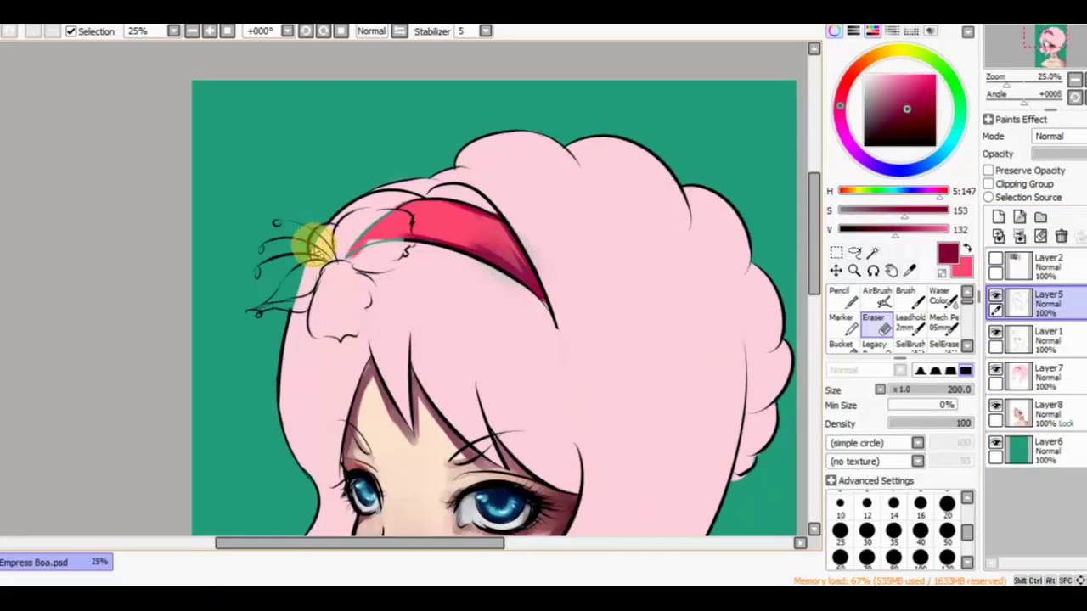
ctrl+shift+click(332, 128)
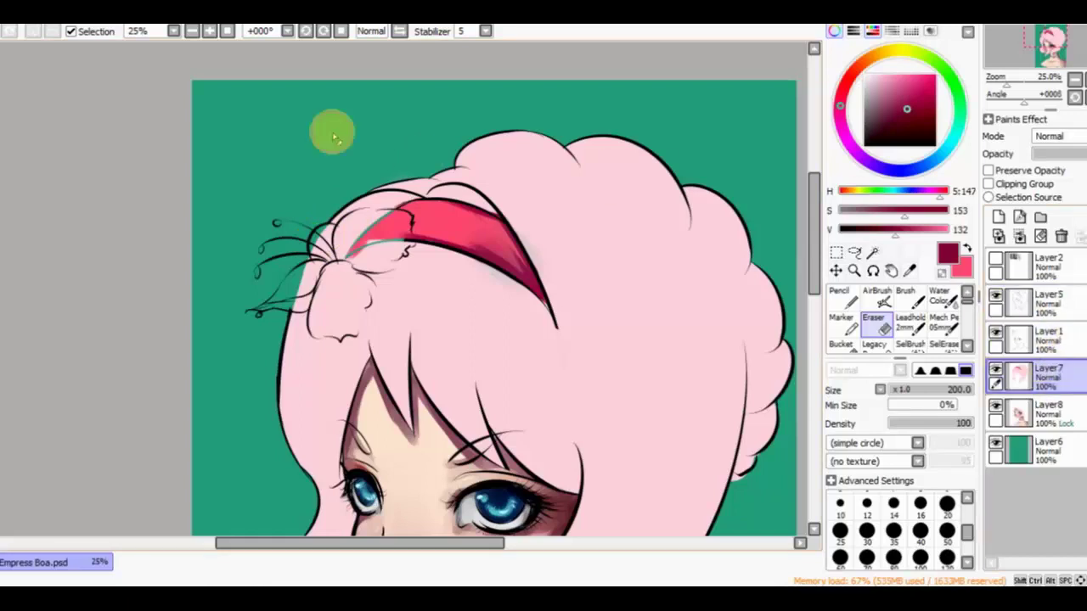
key(e)
mouse_move(413, 250)
mouse_down()
mouse_move(349, 242)
mouse_move(368, 255)
mouse_move(406, 203)
mouse_move(335, 270)
mouse_move(329, 248)
mouse_move(366, 273)
mouse_move(332, 293)
mouse_move(363, 246)
mouse_move(325, 255)
mouse_move(330, 291)
mouse_move(409, 235)
mouse_up()
key(c)
scroll(428, 119, down, 2)
scroll(428, 119, up, 2)
Cover the flower petals with mauve, saturation 90 and value 213, using the Marker at size 60.
click(889, 86)
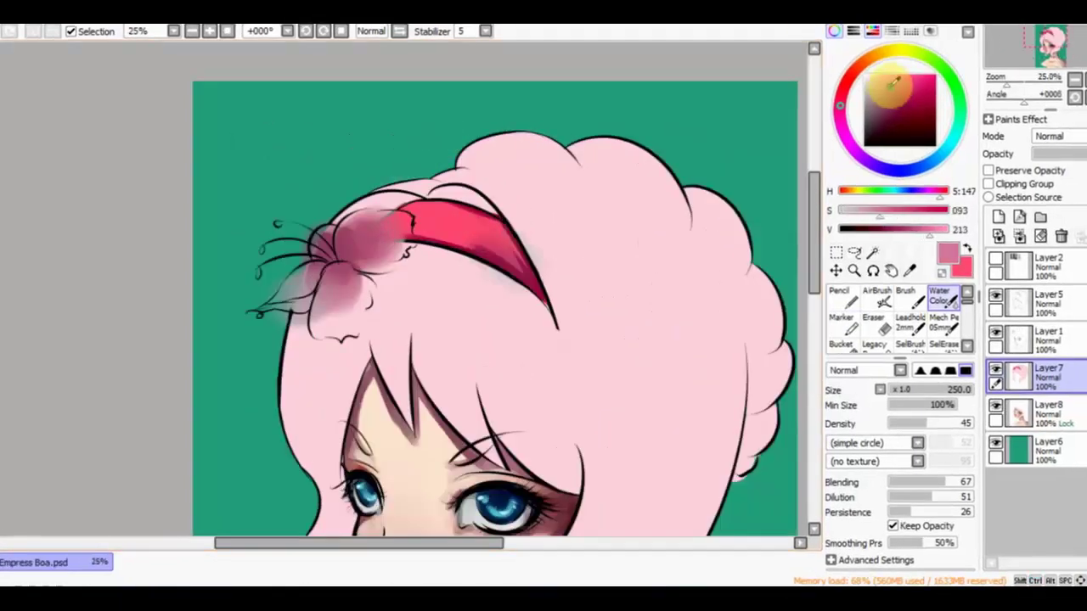
click(841, 321)
mouse_move(364, 286)
mouse_down()
mouse_move(323, 315)
mouse_move(348, 325)
mouse_move(349, 286)
mouse_move(349, 327)
mouse_move(315, 280)
mouse_move(291, 299)
mouse_move(344, 250)
mouse_move(388, 218)
mouse_up()
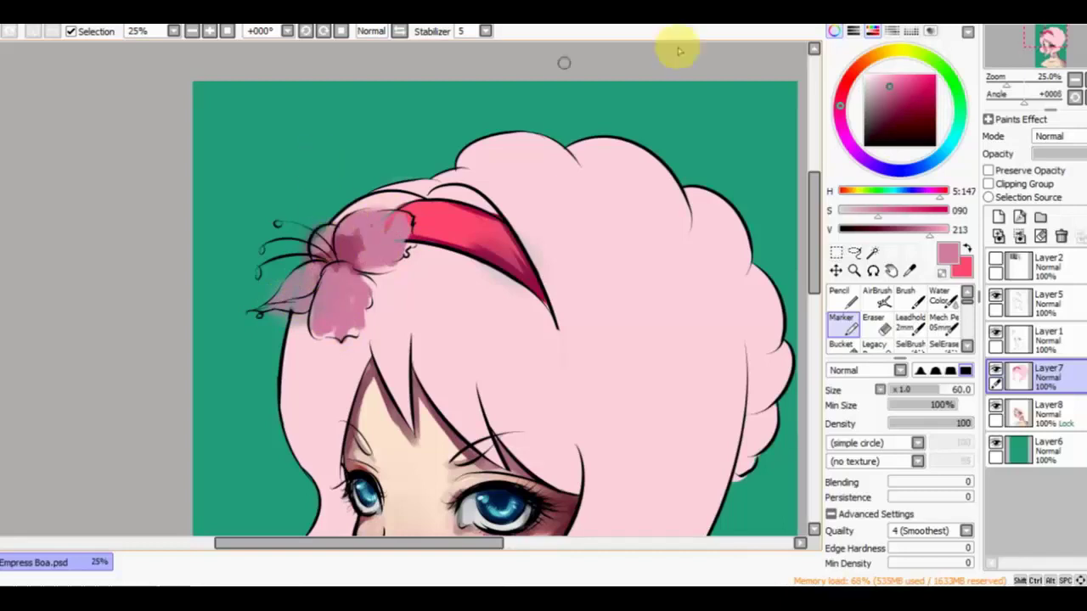
Paint light pink, saturation 99 and value 255, over the flower petals to brighten them, keeping dark mauve for the shading.
click(892, 75)
mouse_move(365, 290)
mouse_down()
mouse_move(343, 330)
mouse_move(330, 250)
mouse_move(330, 322)
mouse_move(317, 318)
mouse_move(370, 310)
mouse_move(365, 268)
mouse_move(401, 244)
mouse_move(372, 228)
mouse_move(407, 250)
mouse_move(388, 221)
mouse_move(315, 237)
mouse_move(284, 303)
mouse_move(328, 262)
mouse_move(306, 287)
mouse_move(304, 277)
mouse_move(330, 289)
mouse_move(322, 305)
mouse_move(272, 308)
mouse_move(332, 243)
mouse_up()
key(b)
key(x)
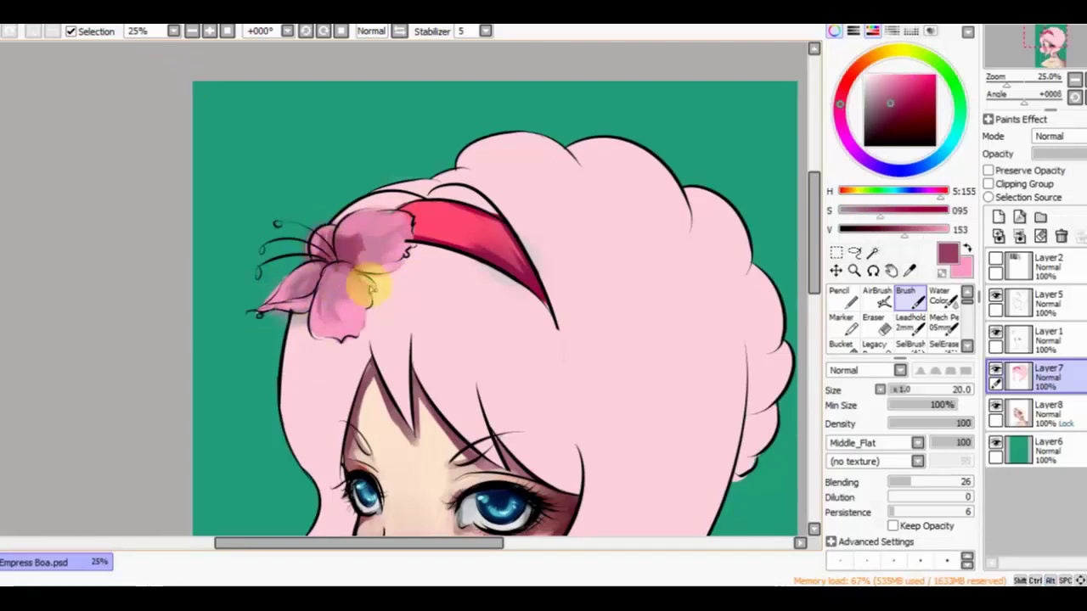
Blend the light pink and mauve shading across the flower petals with Water Color.
key(c)
mouse_move(376, 235)
mouse_down()
mouse_move(341, 250)
mouse_move(374, 244)
mouse_move(386, 259)
mouse_move(284, 293)
mouse_up()
key(b)
key(ctrl+minus)
key(ctrl+minus)
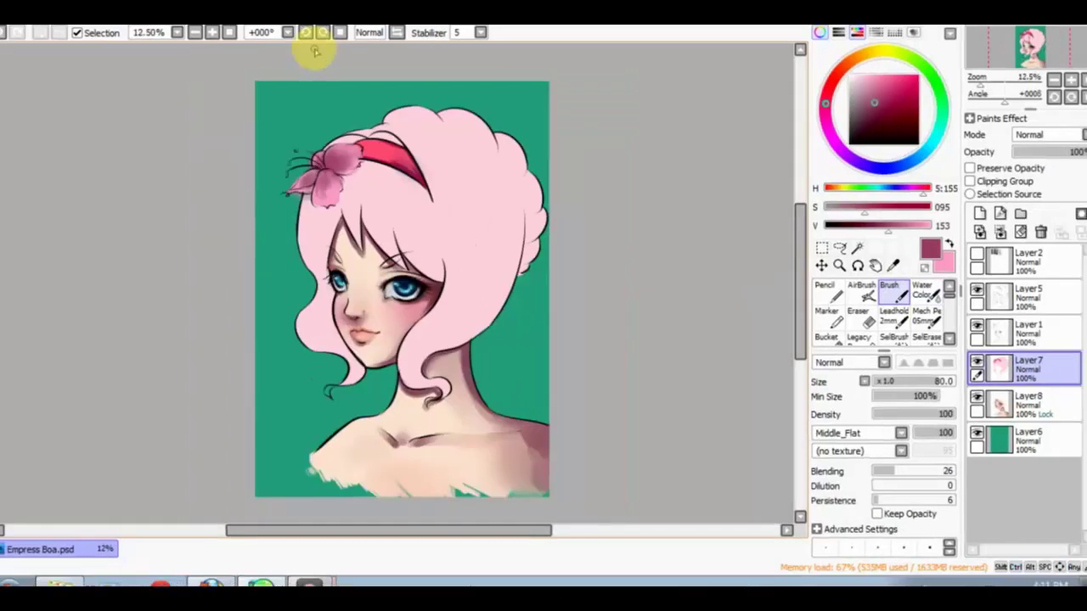
Streak the flower petals with light pink and dark mauve using the Marker at size 60 and minimum size 0%.
key(ctrl+plus)
key(m)
key(x)
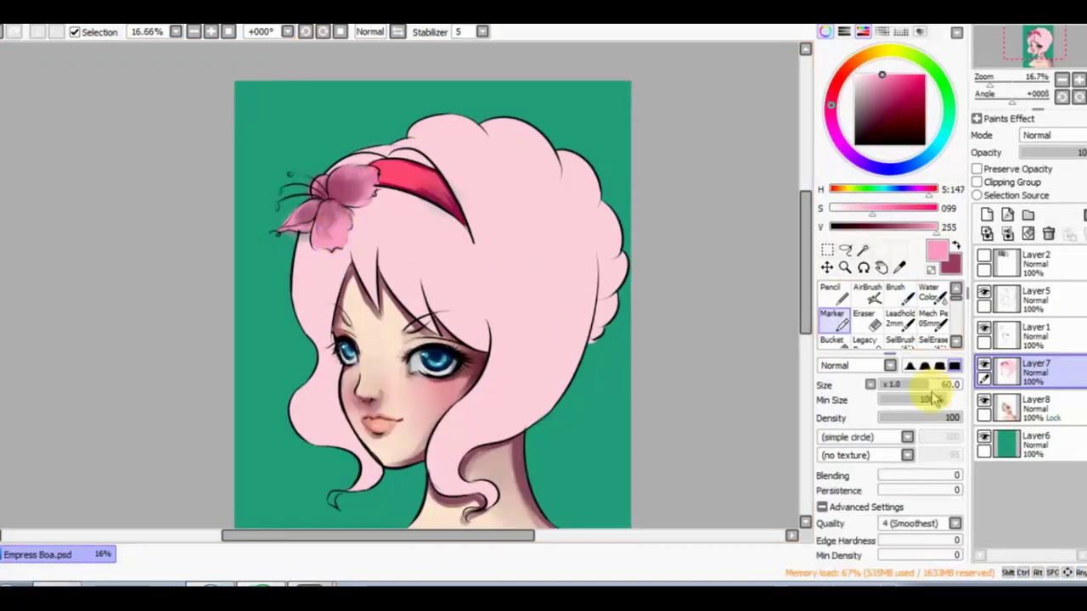
drag(363, 192, 359, 170)
key(x)
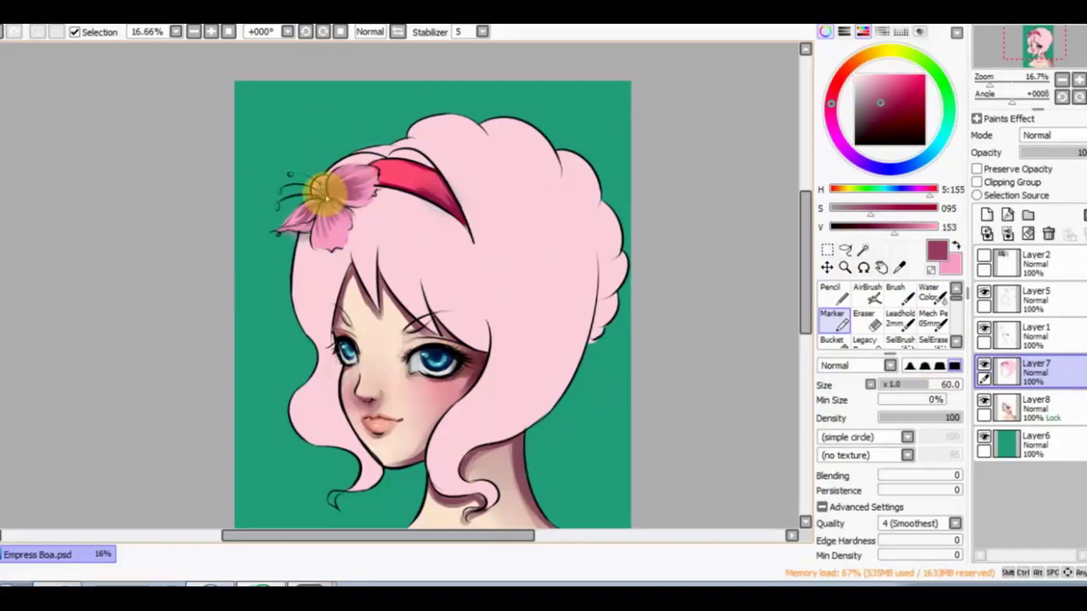
key(x)
key(ctrl+minus)
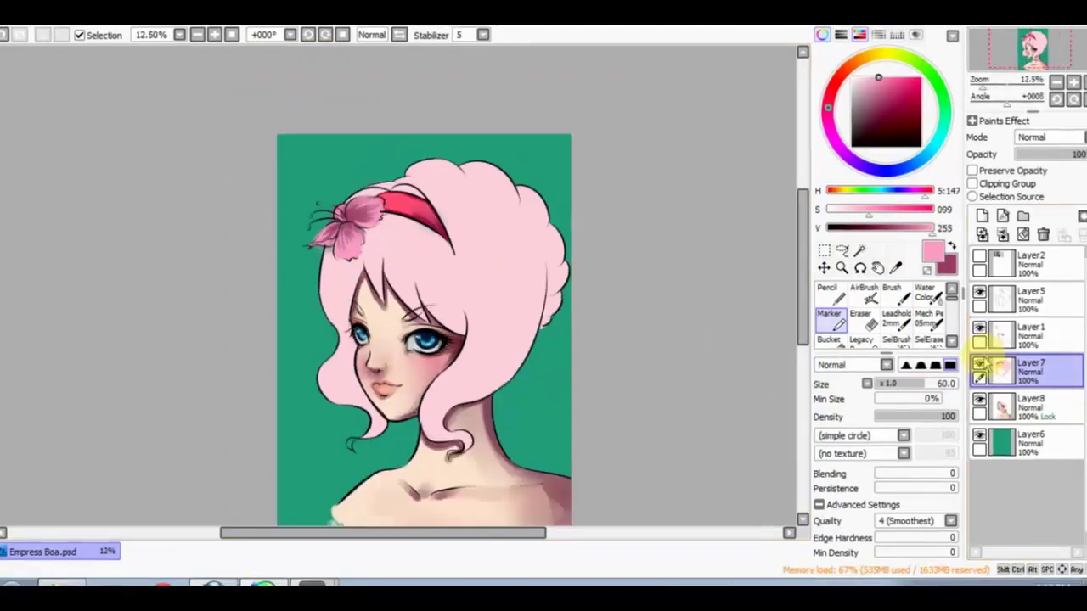
key(ctrl+plus)
key(ctrl+plus)
key(ctrl+plus)
key(n)
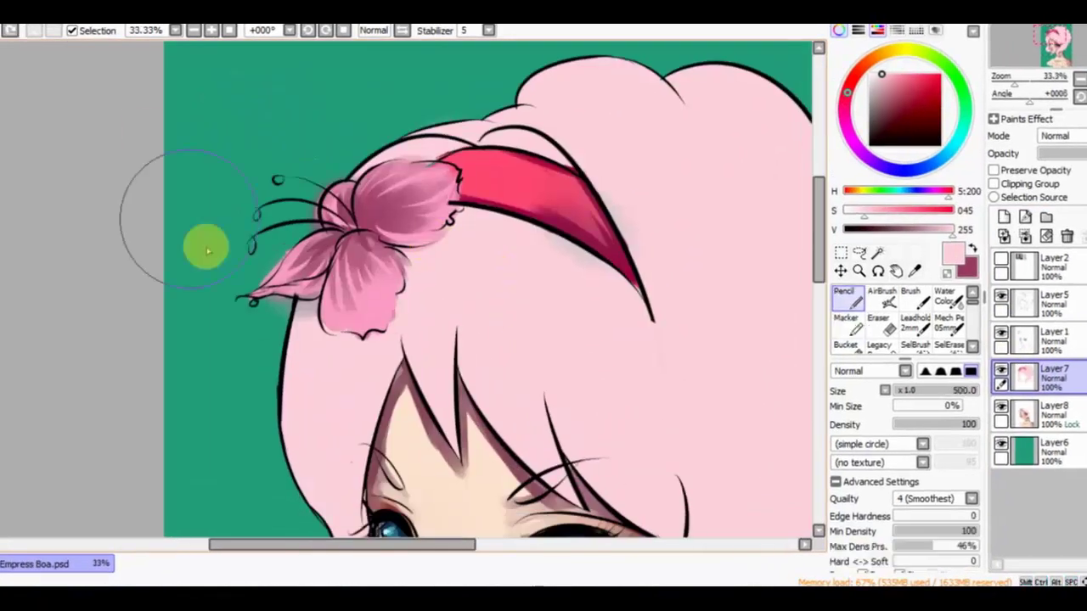
scroll(265, 113, down, 3)
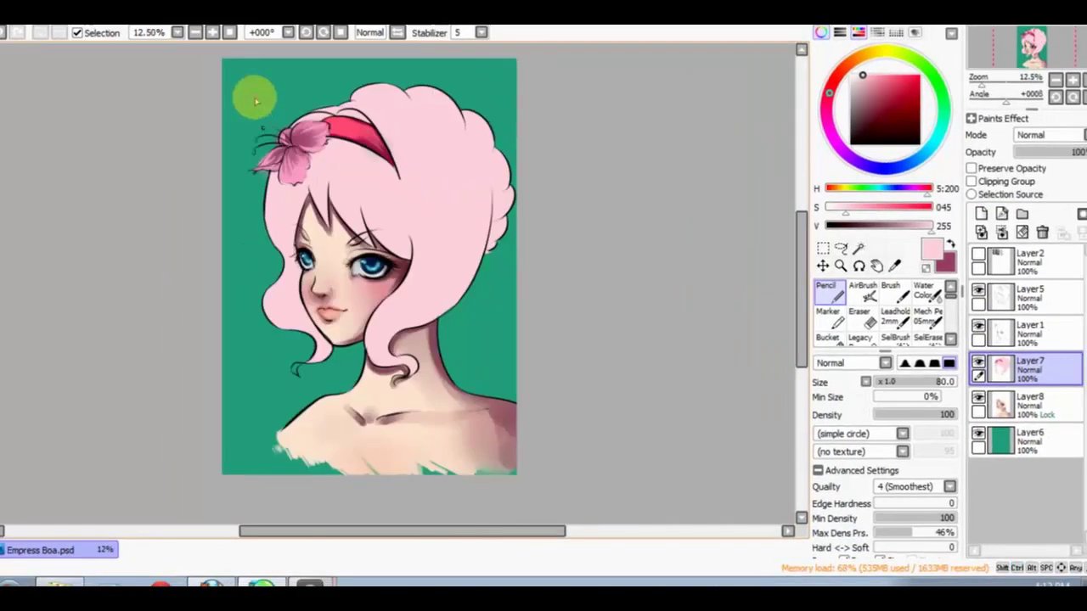
On Layer8, fade the rough lower edge of the shoulders and chest into the background with Water Color at size 500.
click(1028, 399)
click(926, 290)
mouse_move(315, 473)
mouse_down()
mouse_move(375, 478)
mouse_move(486, 468)
mouse_move(501, 446)
mouse_up()
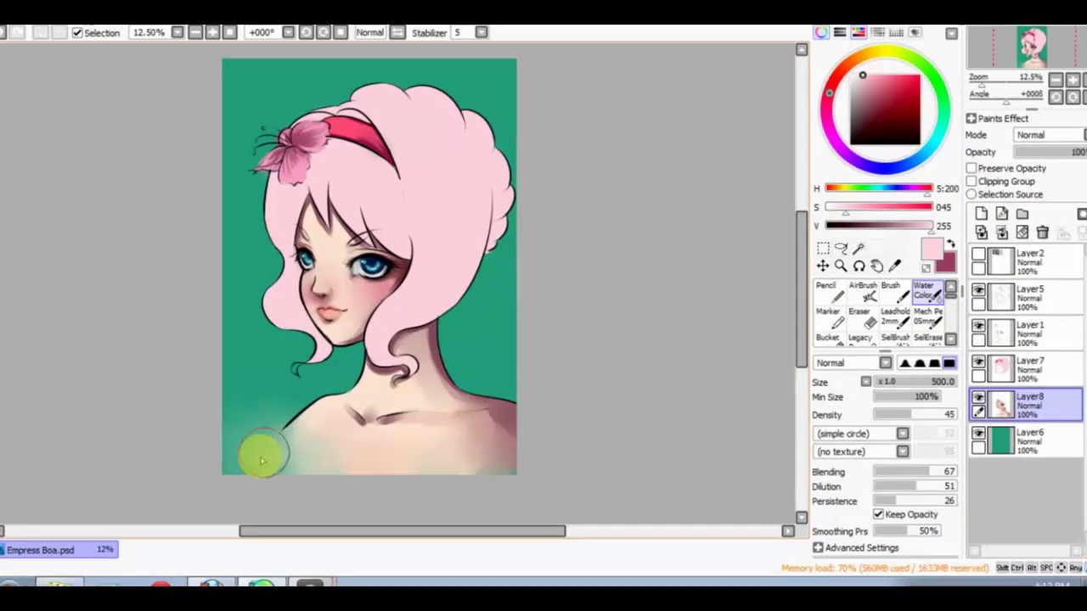
Hide the Layer2 reference images and paint the dress neckline along the chest in dark magenta, saturation 141 and value 144, with the Pencil.
scroll(498, 412, up, 1)
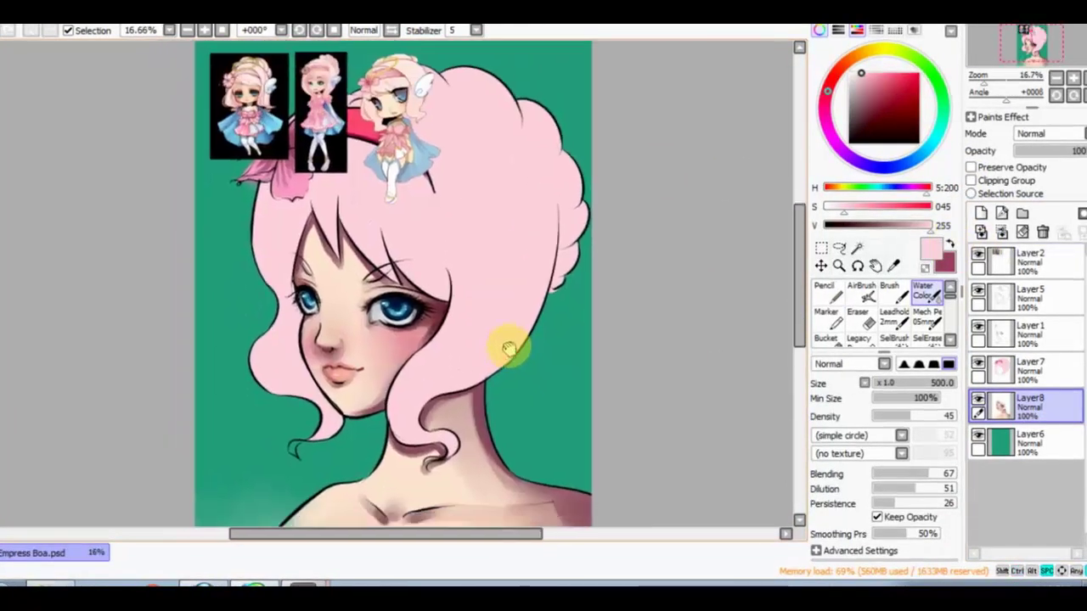
scroll(351, 478, up, 1)
scroll(357, 480, down, 2)
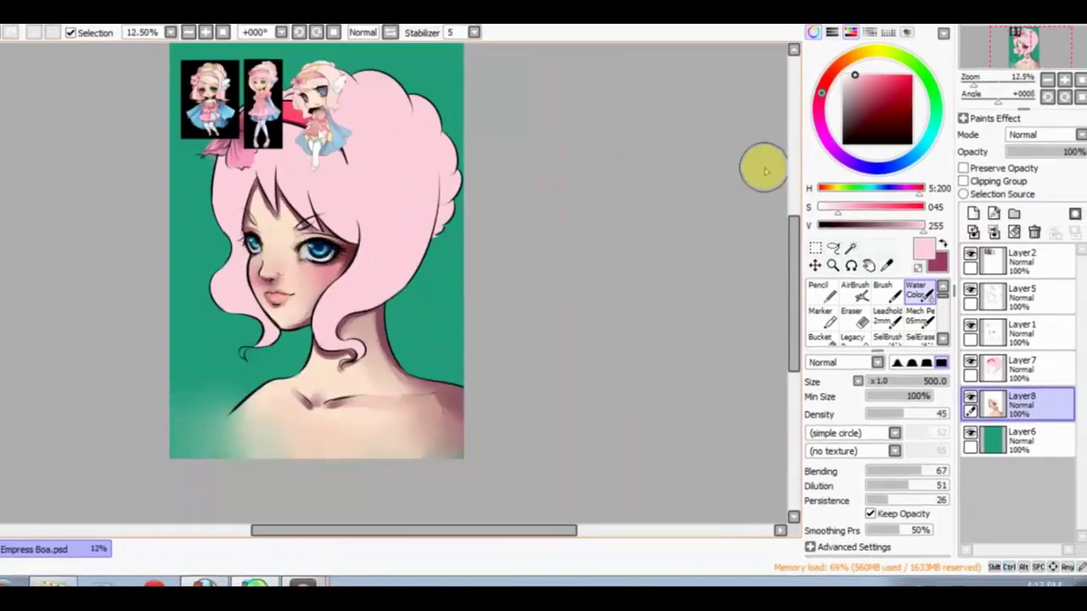
click(977, 253)
alt+click(314, 127)
key(n)
mouse_move(296, 461)
mouse_down()
mouse_move(364, 447)
mouse_move(294, 468)
mouse_move(259, 449)
mouse_move(327, 452)
mouse_move(333, 473)
mouse_move(338, 454)
mouse_move(317, 468)
mouse_move(340, 453)
mouse_move(345, 464)
mouse_move(372, 455)
mouse_move(256, 452)
mouse_move(382, 450)
mouse_up()
key(b)
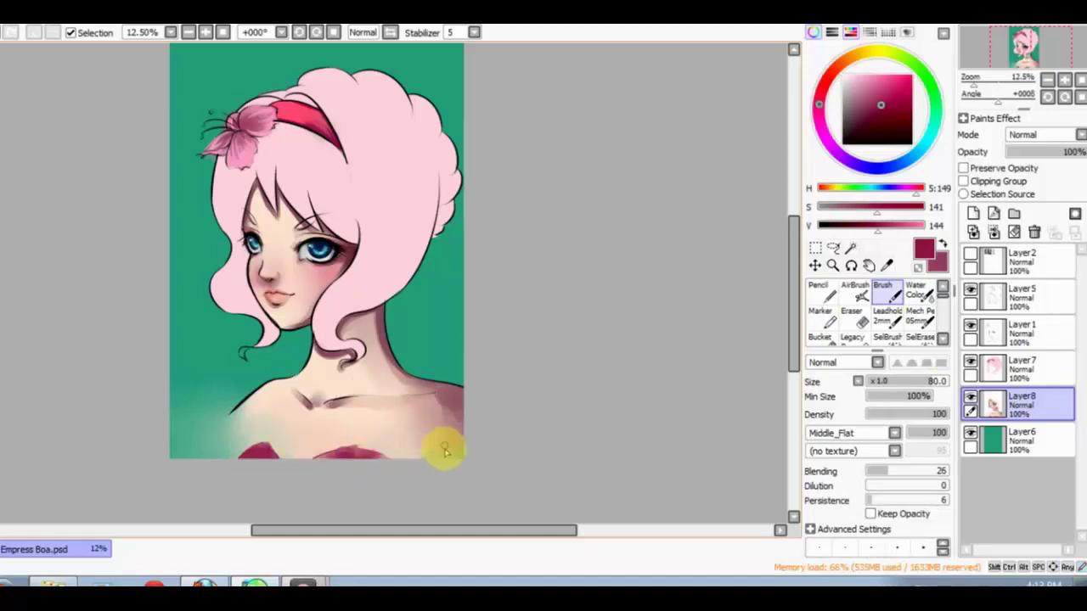
Sample the skin shadow and the light hair pink from the painting, and mirror the canvas view.
alt+click(456, 441)
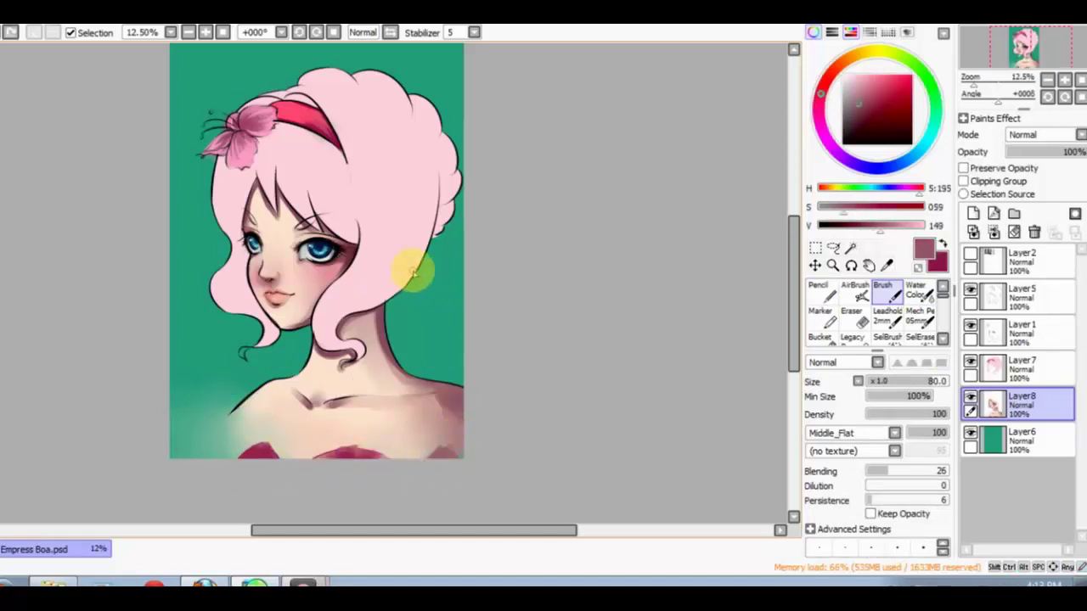
key(n)
alt+click(323, 193)
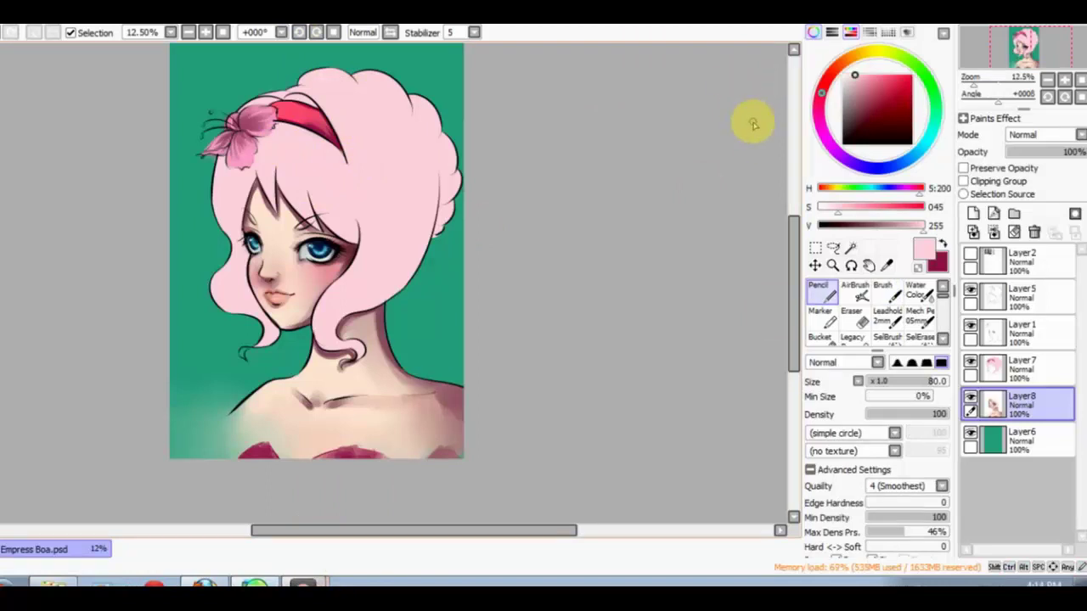
key(h)
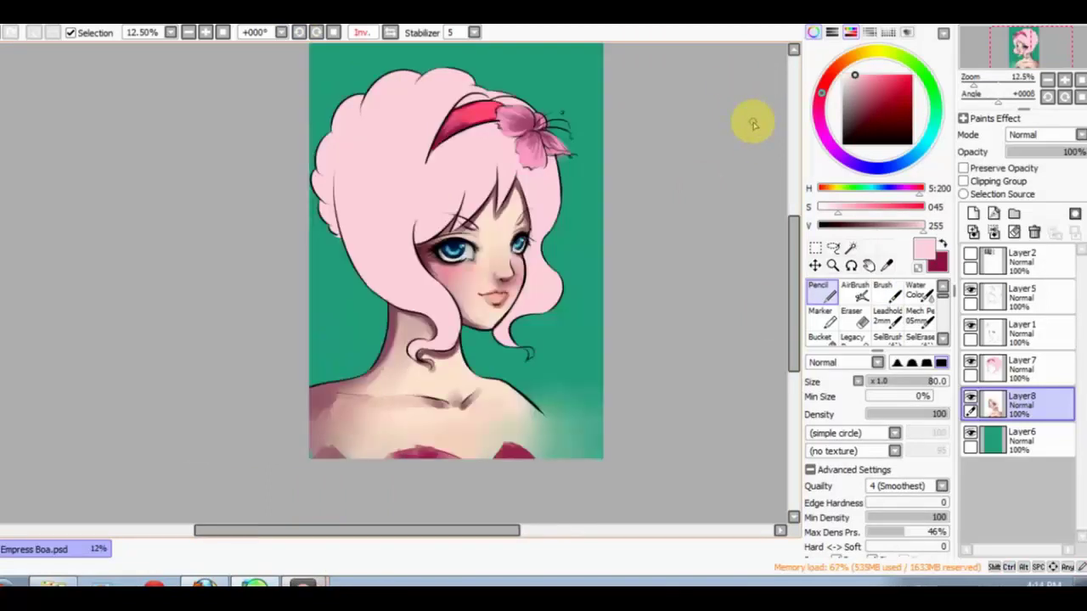